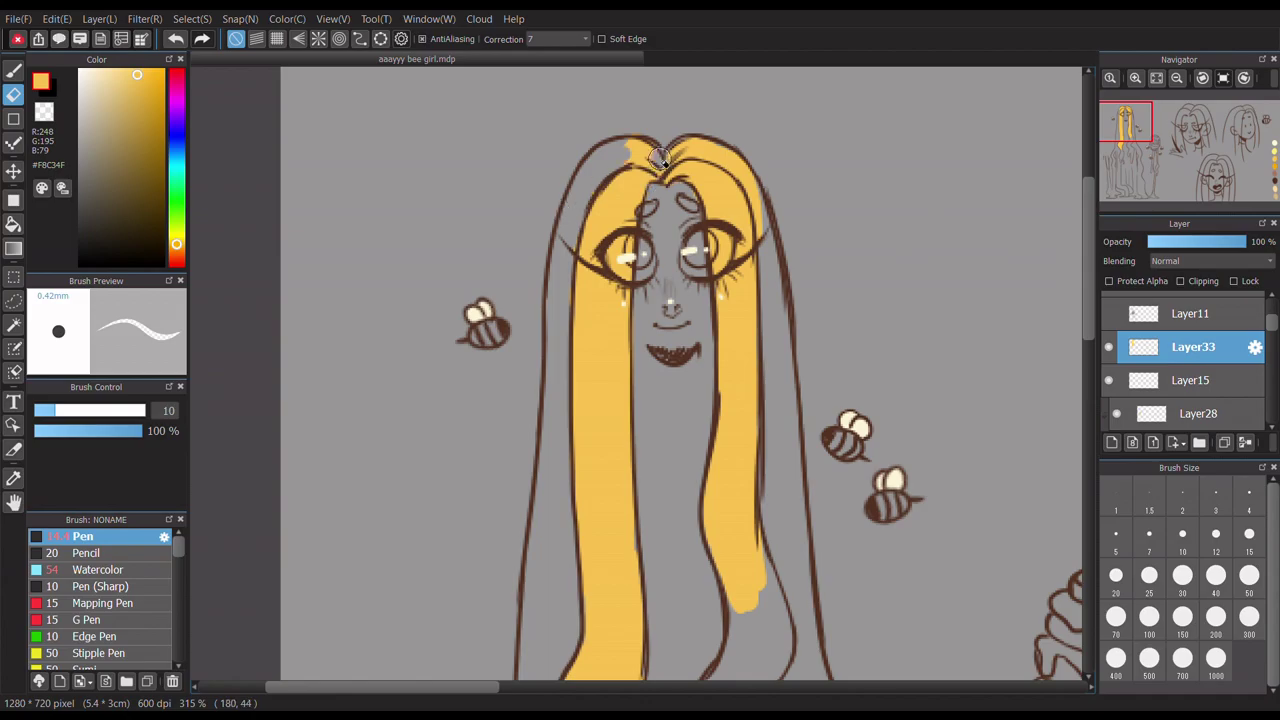
- Paint the two long front hair strands yellow #F8C34F down to their dripping tips on Layer33 with the Pen
{"action": "key", "text": "b"}
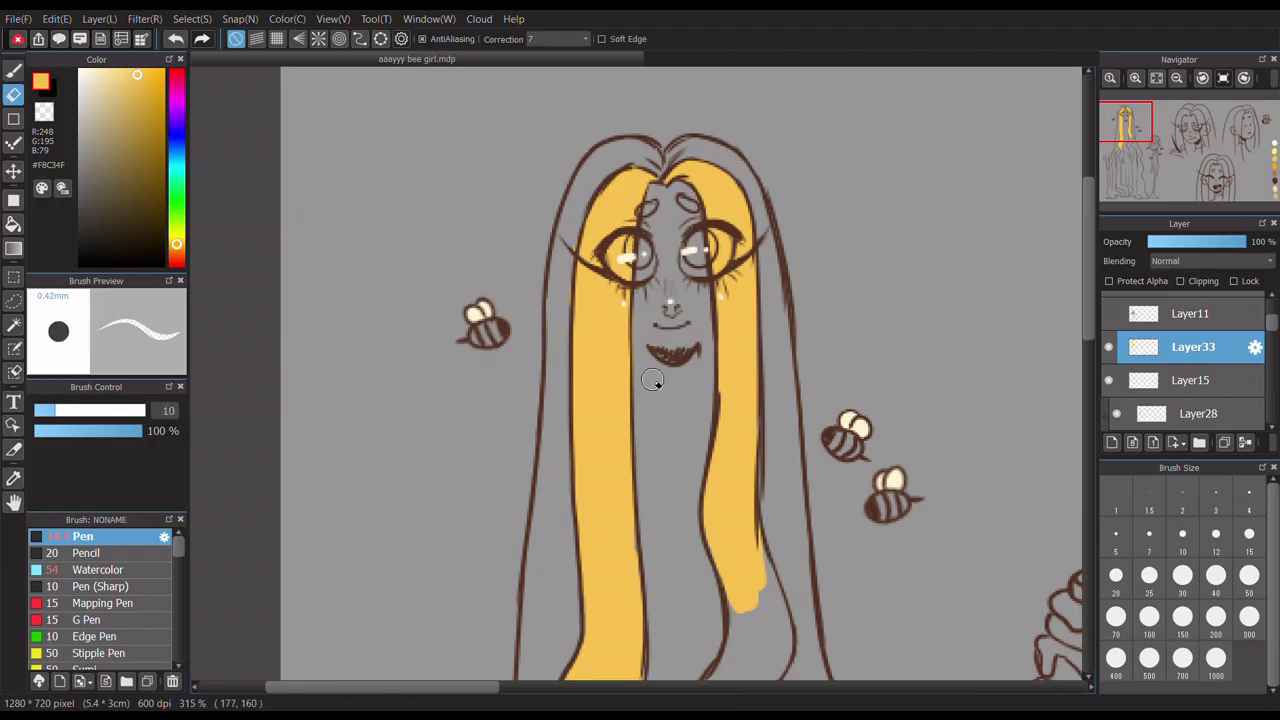
{"action": "scroll", "coordinate": [549, 309], "scroll_direction": "down", "scroll_amount": 5}
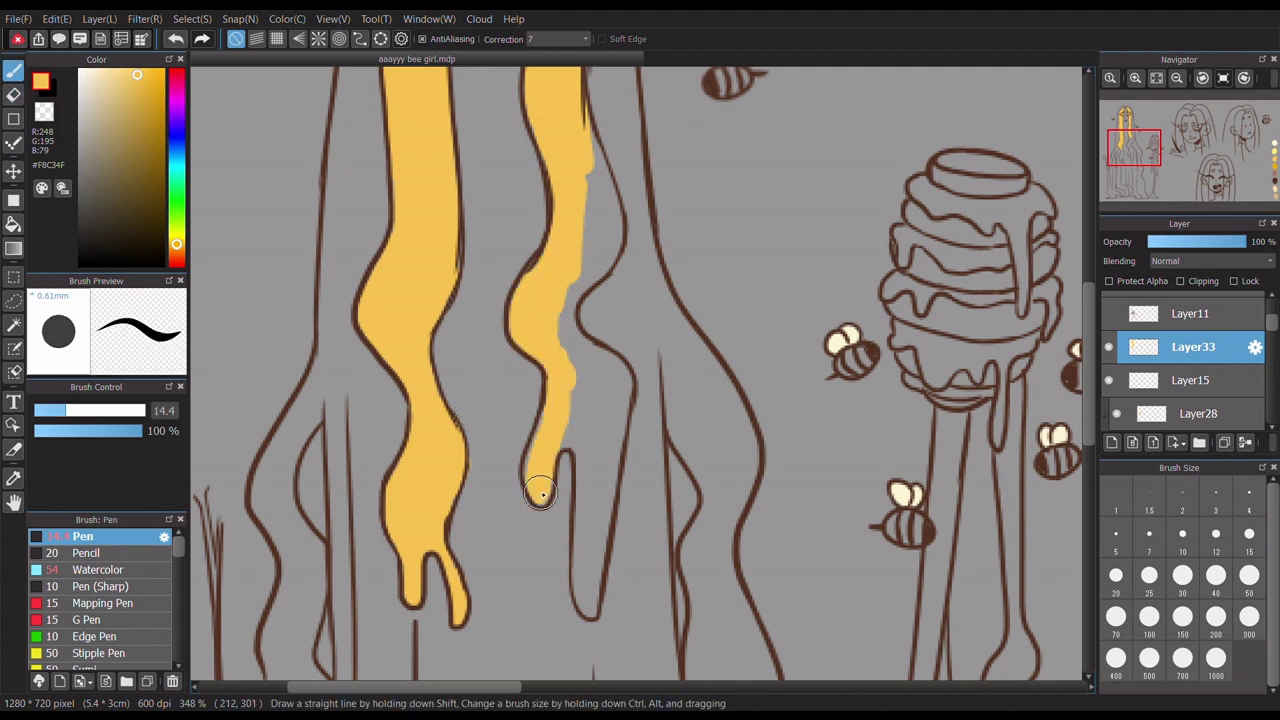
{"action": "left_click_drag", "start_coordinate": [588, 550], "coordinate": [584, 584]}
{"action": "mouse_move", "coordinate": [618, 399]}
{"action": "left_mouse_down"}
{"action": "mouse_move", "coordinate": [607, 369]}
{"action": "mouse_move", "coordinate": [615, 323]}
{"action": "left_mouse_up"}
{"action": "scroll", "coordinate": [432, 310], "scroll_direction": "up", "scroll_amount": 2}
{"action": "left_click_drag", "start_coordinate": [535, 175], "coordinate": [543, 250]}
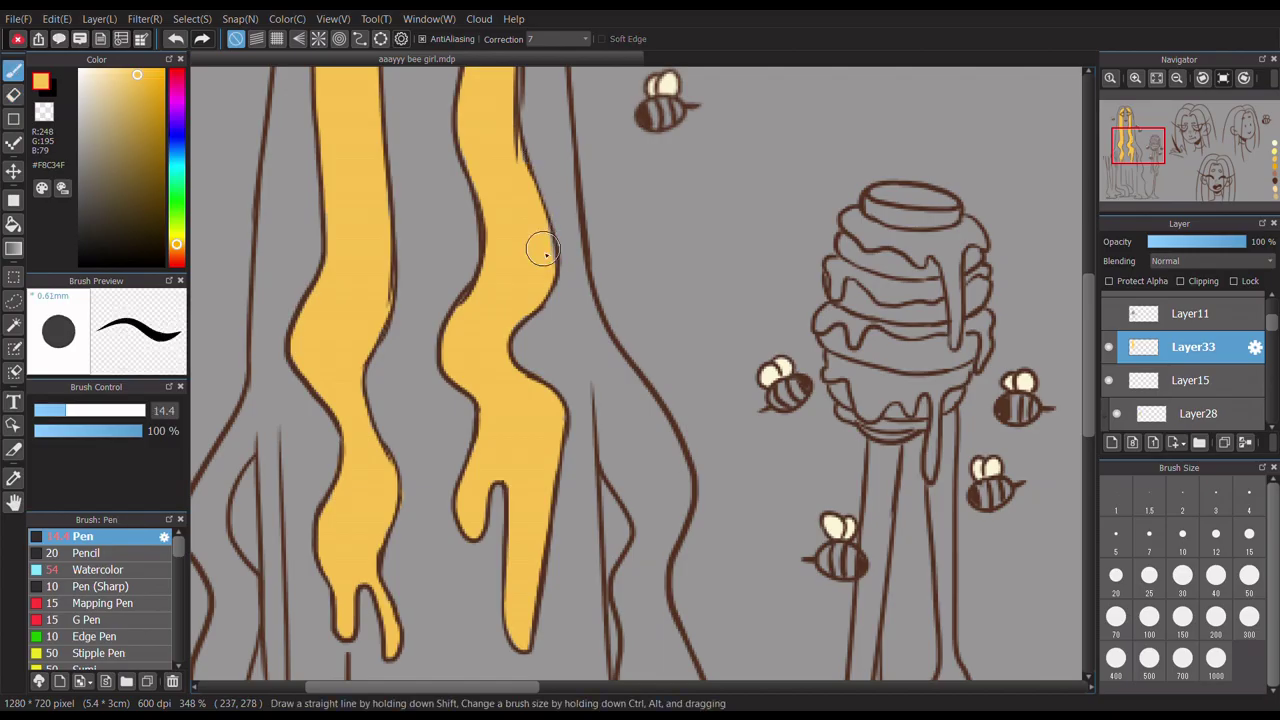
{"action": "scroll", "coordinate": [1042, 202], "scroll_direction": "down", "scroll_amount": 4}
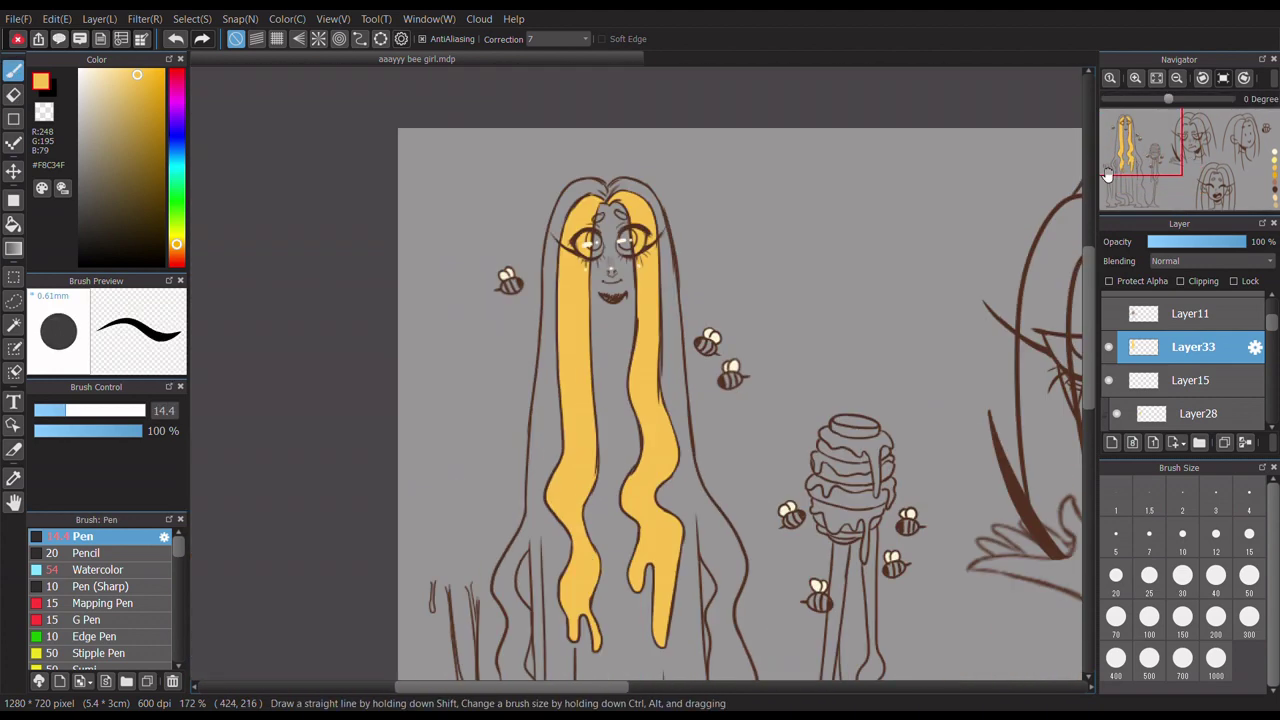
- Fill the back hair, honey drips and floor puddles with the same yellow on Layer15, touching up gaps with the Pen
{"action": "left_click", "coordinate": [1110, 382]}
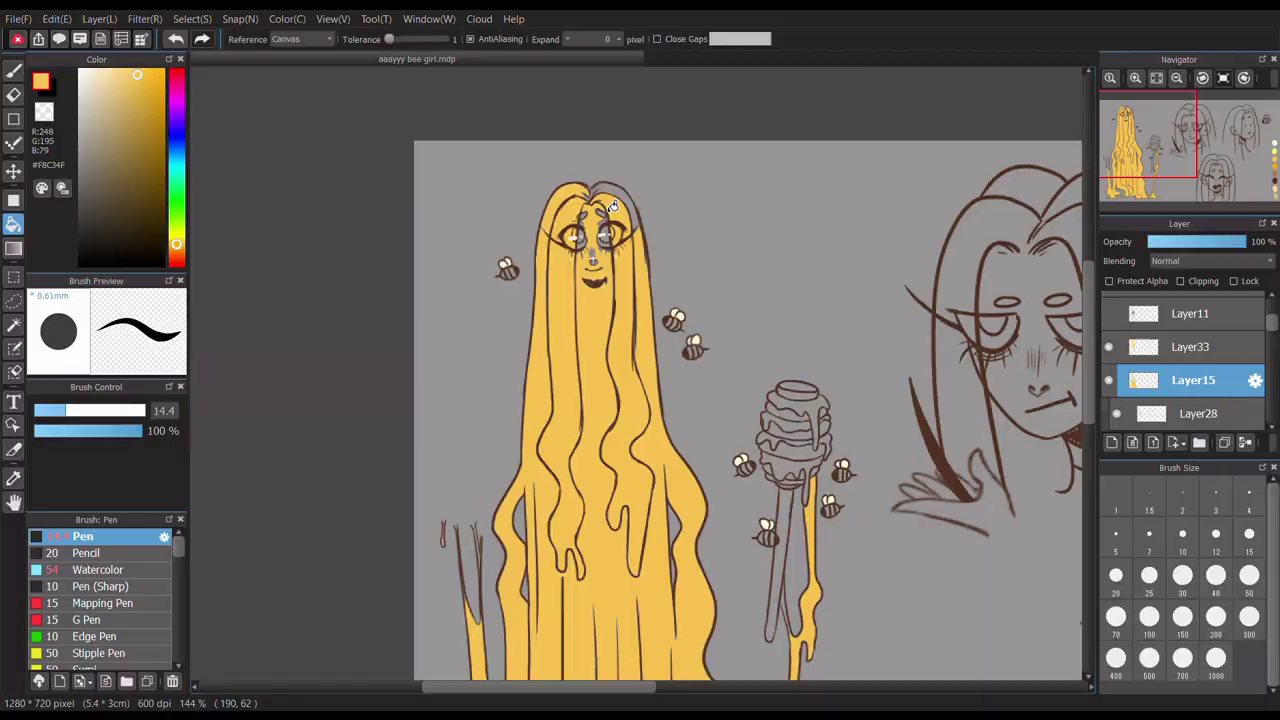
{"action": "key", "text": "b"}
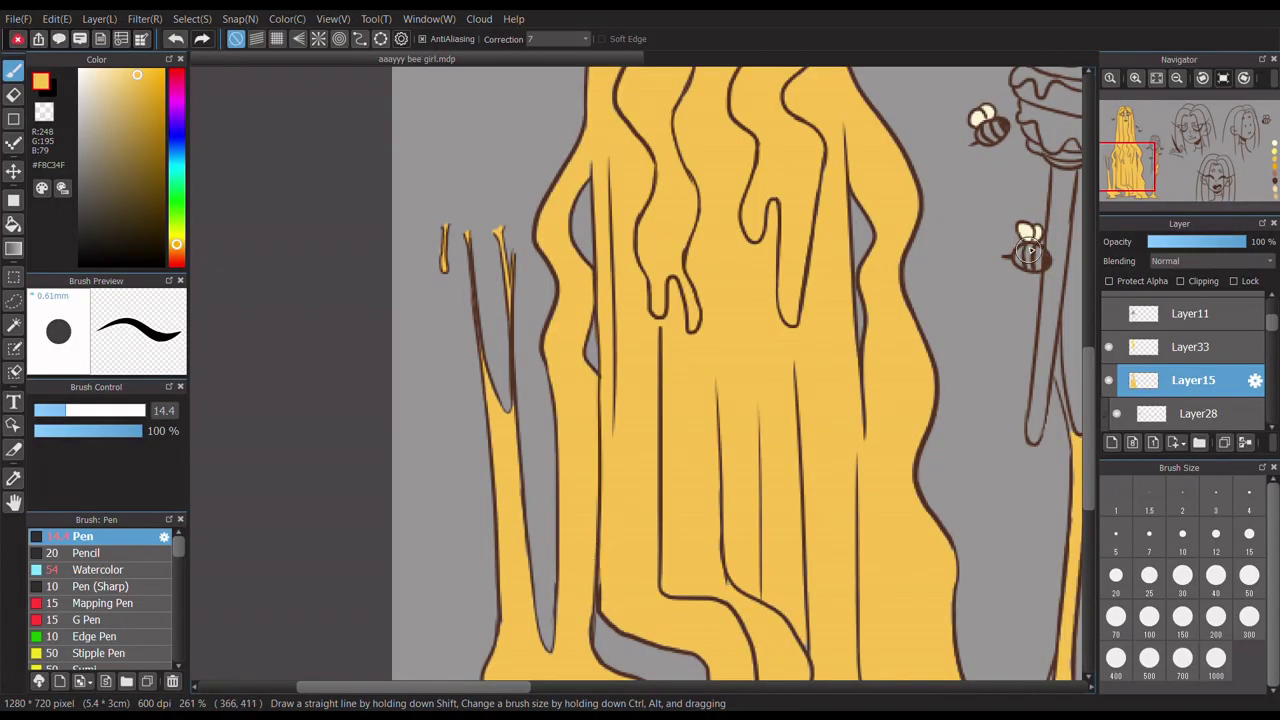
{"action": "scroll", "coordinate": [1030, 252], "scroll_direction": "down", "scroll_amount": 3}
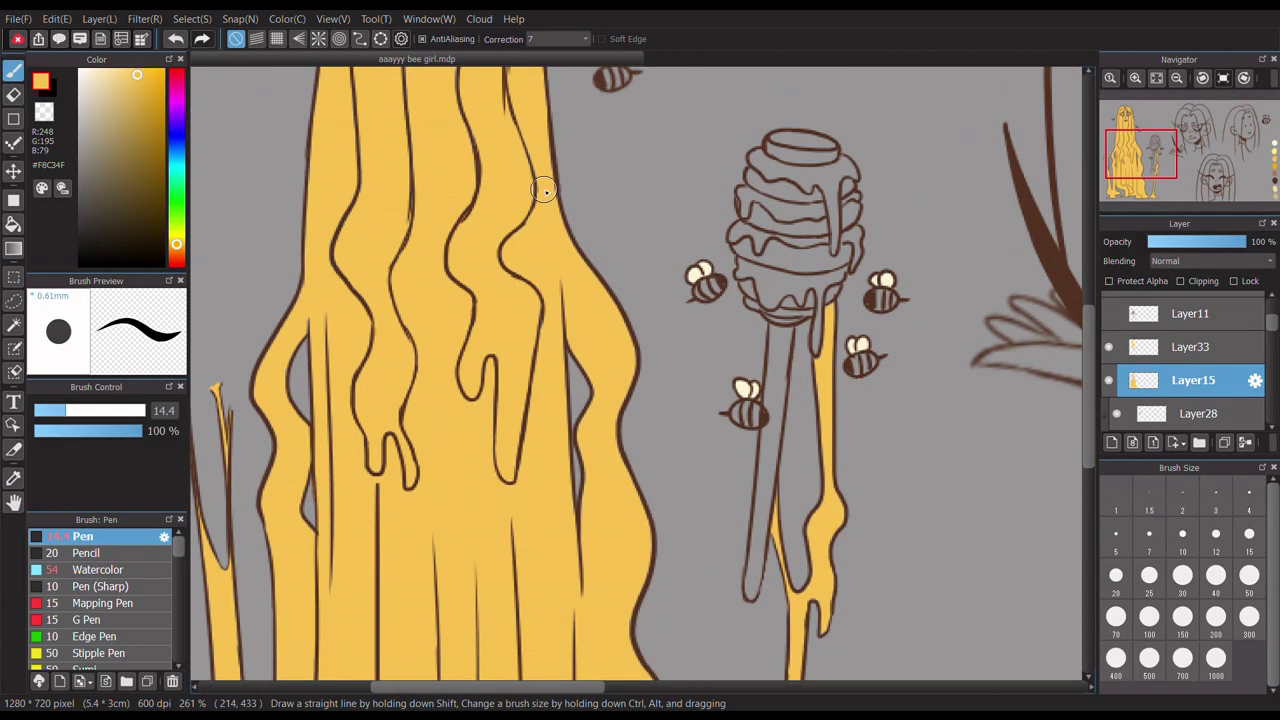
{"action": "key", "text": "ctrl+minus"}
{"action": "key", "text": "ctrl+minus"}
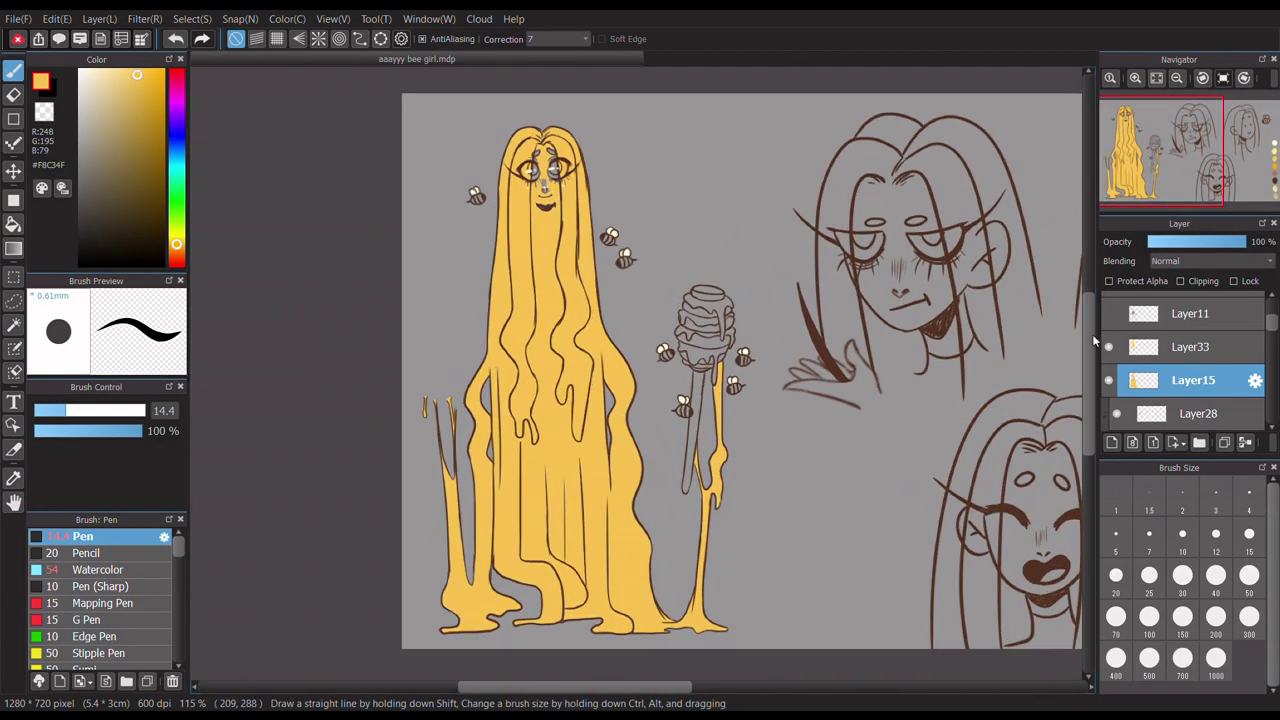
{"action": "scroll", "coordinate": [540, 515], "scroll_direction": "up", "scroll_amount": 3}
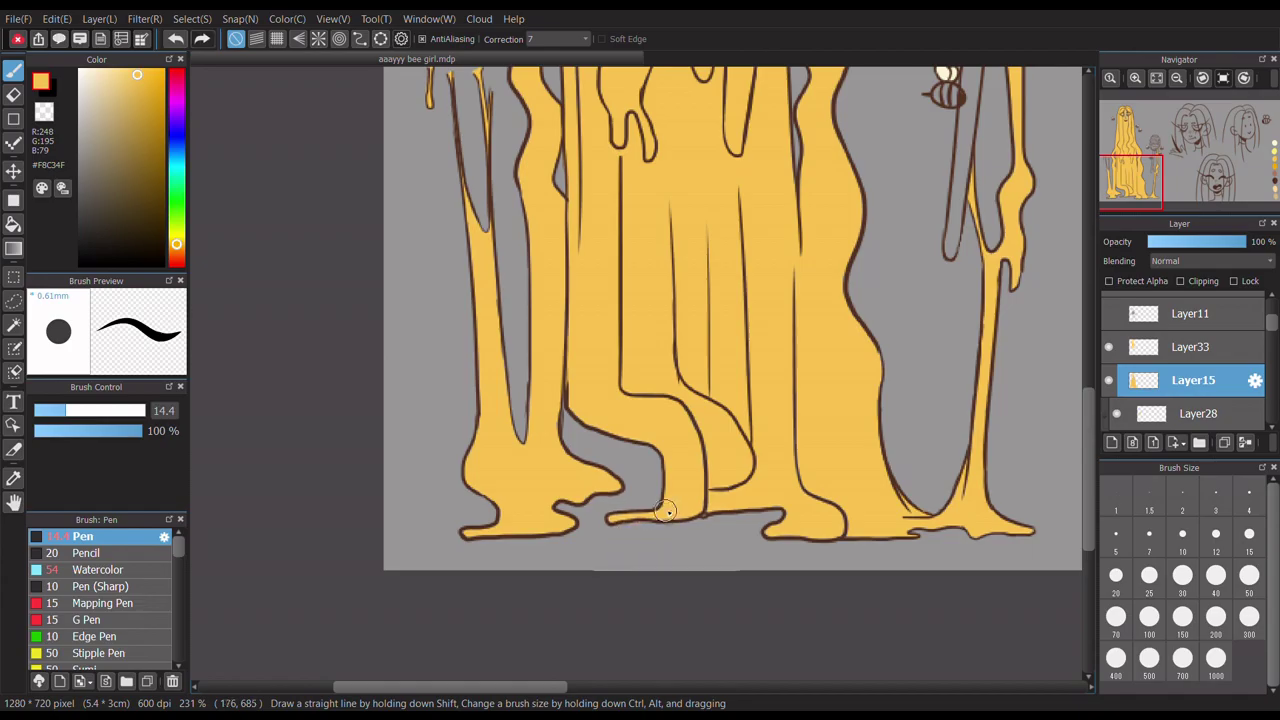
{"action": "scroll", "coordinate": [715, 521], "scroll_direction": "down", "scroll_amount": 5}
{"action": "scroll", "coordinate": [630, 608], "scroll_direction": "up", "scroll_amount": 3}
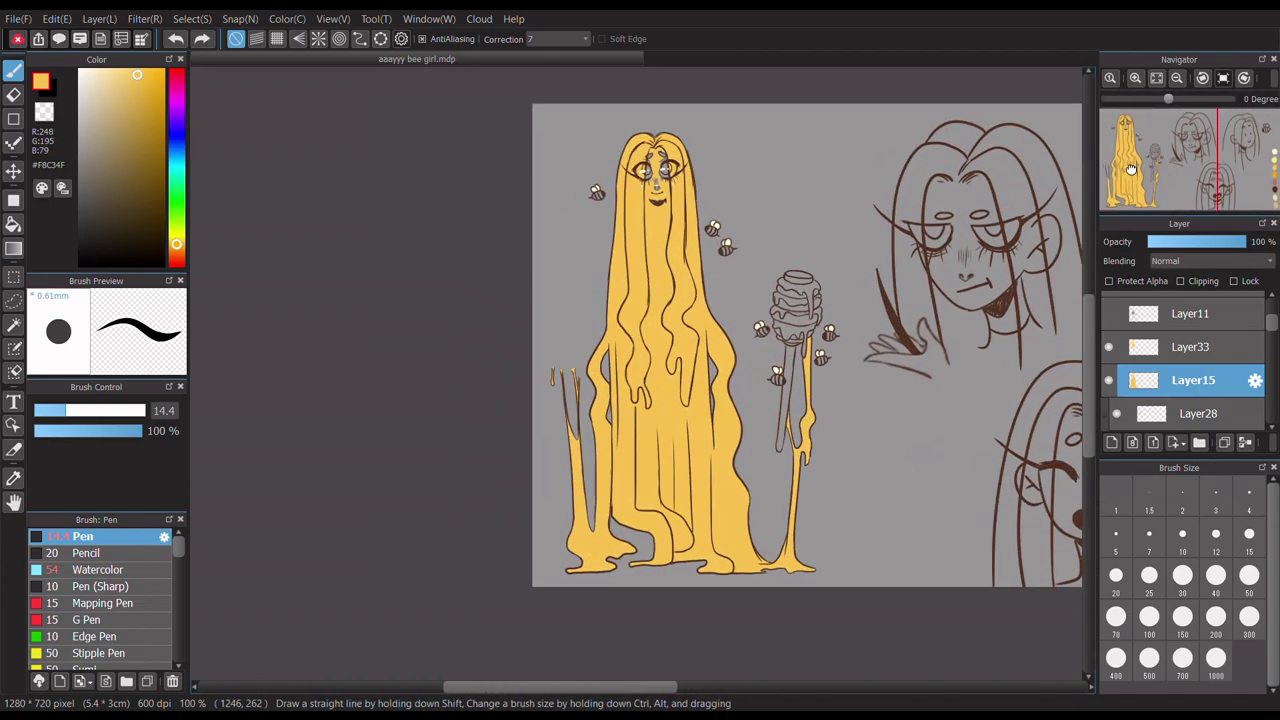
{"action": "scroll", "coordinate": [1160, 204], "scroll_direction": "down", "scroll_amount": 3}
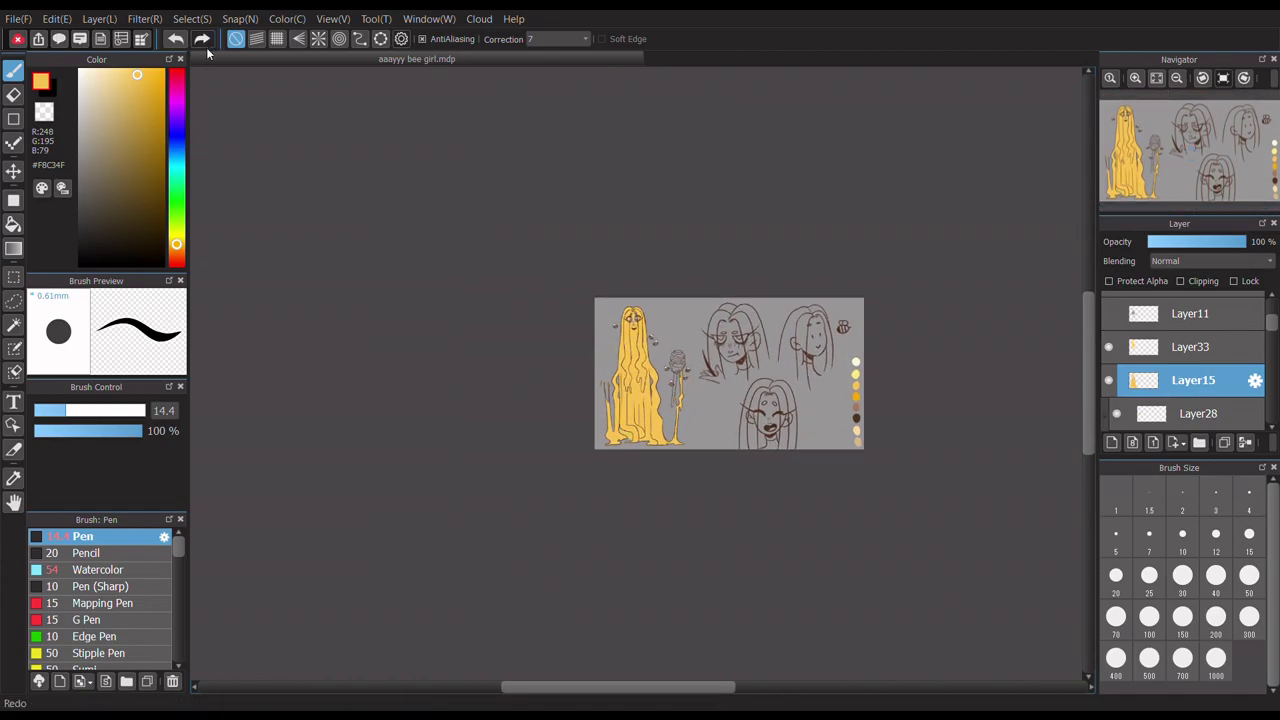
- Make the full-body bee girl's hidden body, outfit and honey dipper layers visible
{"action": "scroll", "coordinate": [1160, 204], "scroll_direction": "up", "scroll_amount": 3}
{"action": "left_click", "coordinate": [1108, 380]}
{"action": "left_click", "coordinate": [1108, 395]}
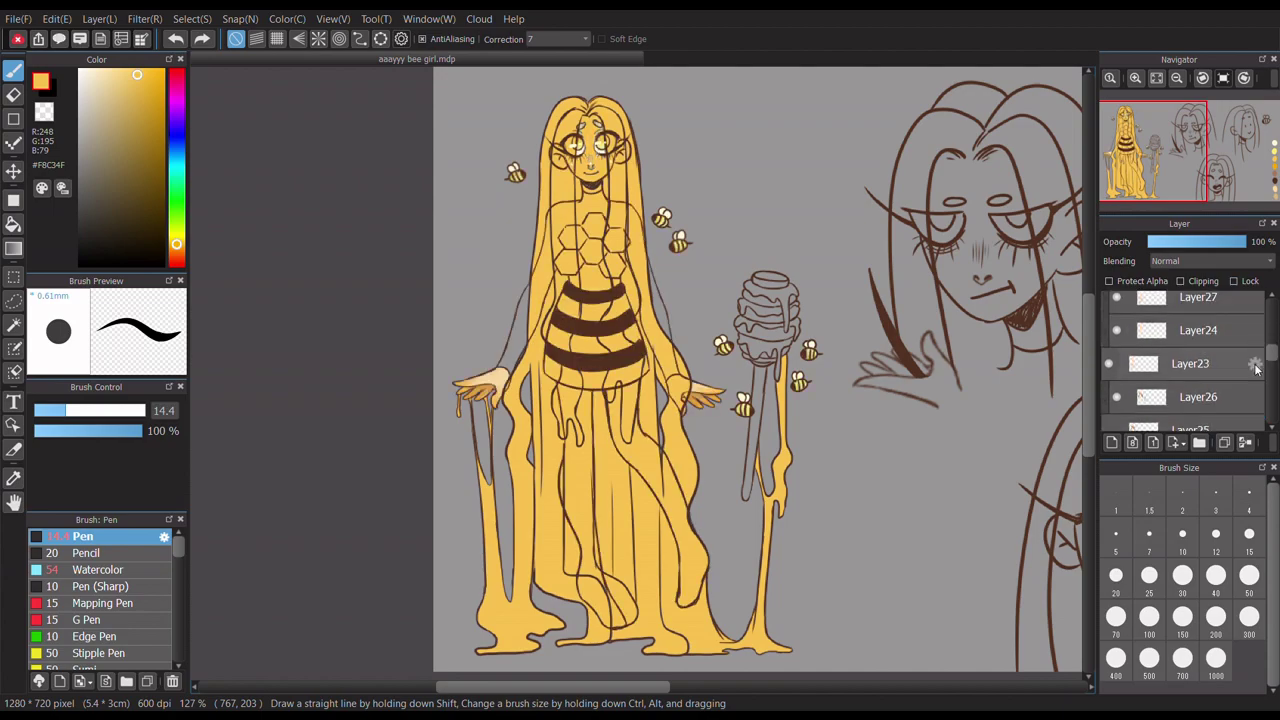
- Move Layer15 below Layer25 so the back hair sits behind the body
{"action": "scroll", "coordinate": [1128, 395], "scroll_direction": "down", "scroll_amount": 2}
{"action": "left_click_drag", "start_coordinate": [1277, 369], "coordinate": [1270, 322]}
{"action": "left_click", "coordinate": [1195, 375]}
{"action": "left_click", "coordinate": [1108, 375]}
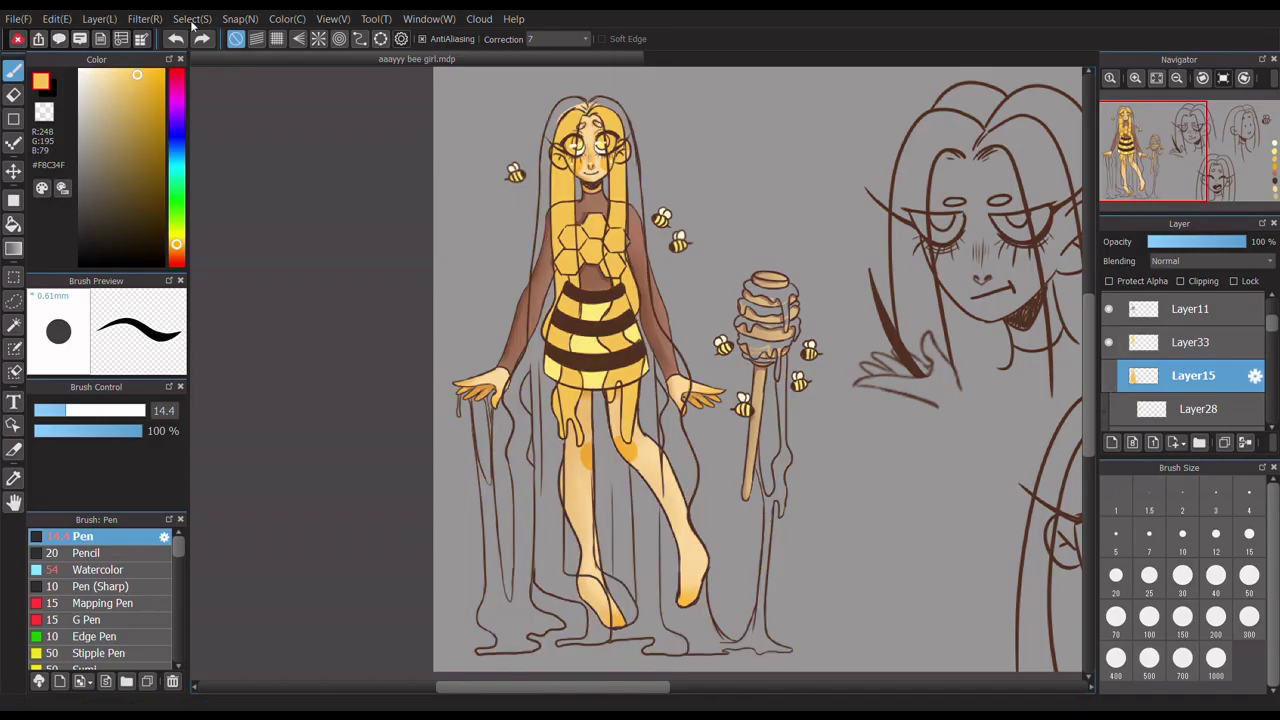
{"action": "left_click", "coordinate": [1108, 375]}
{"action": "scroll", "coordinate": [1162, 420], "scroll_direction": "down", "scroll_amount": 1}
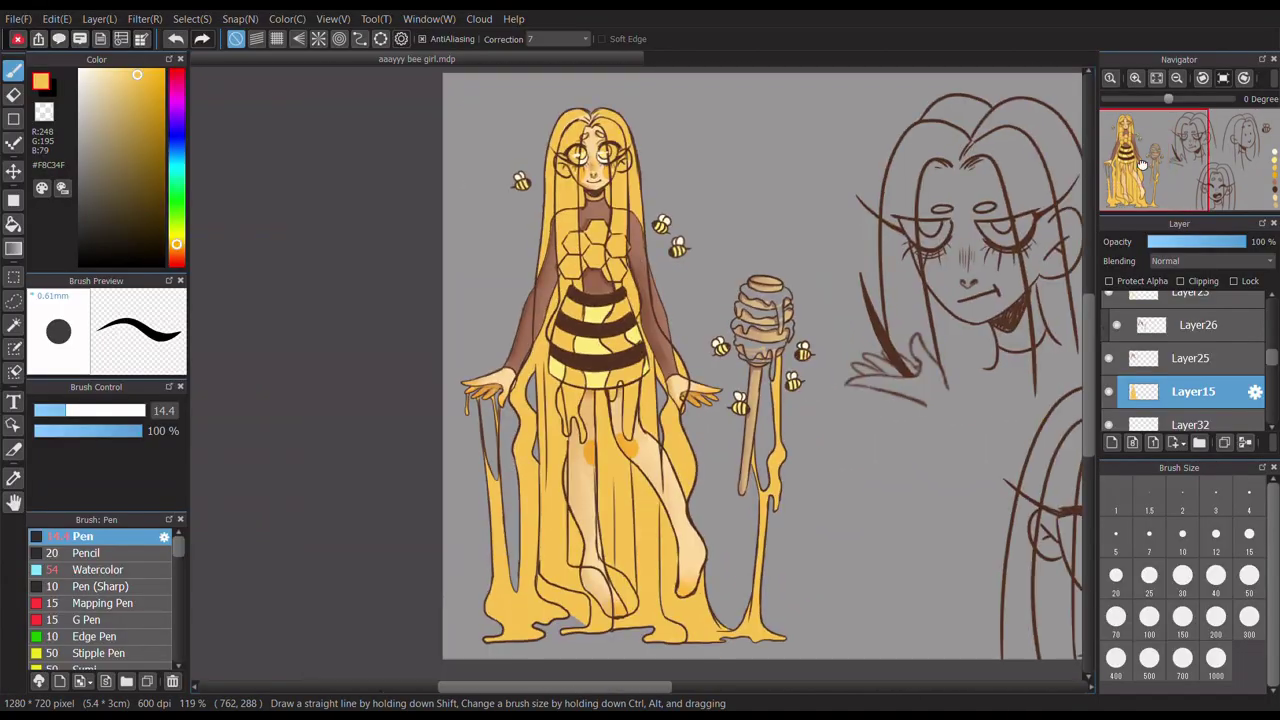
- Lower the opacity of the front hair colour on Layer33 to 58%
{"action": "scroll", "coordinate": [1190, 370], "scroll_direction": "down", "scroll_amount": 1}
{"action": "left_click", "coordinate": [1193, 385]}
{"action": "scroll", "coordinate": [725, 122], "scroll_direction": "up", "scroll_amount": 3}
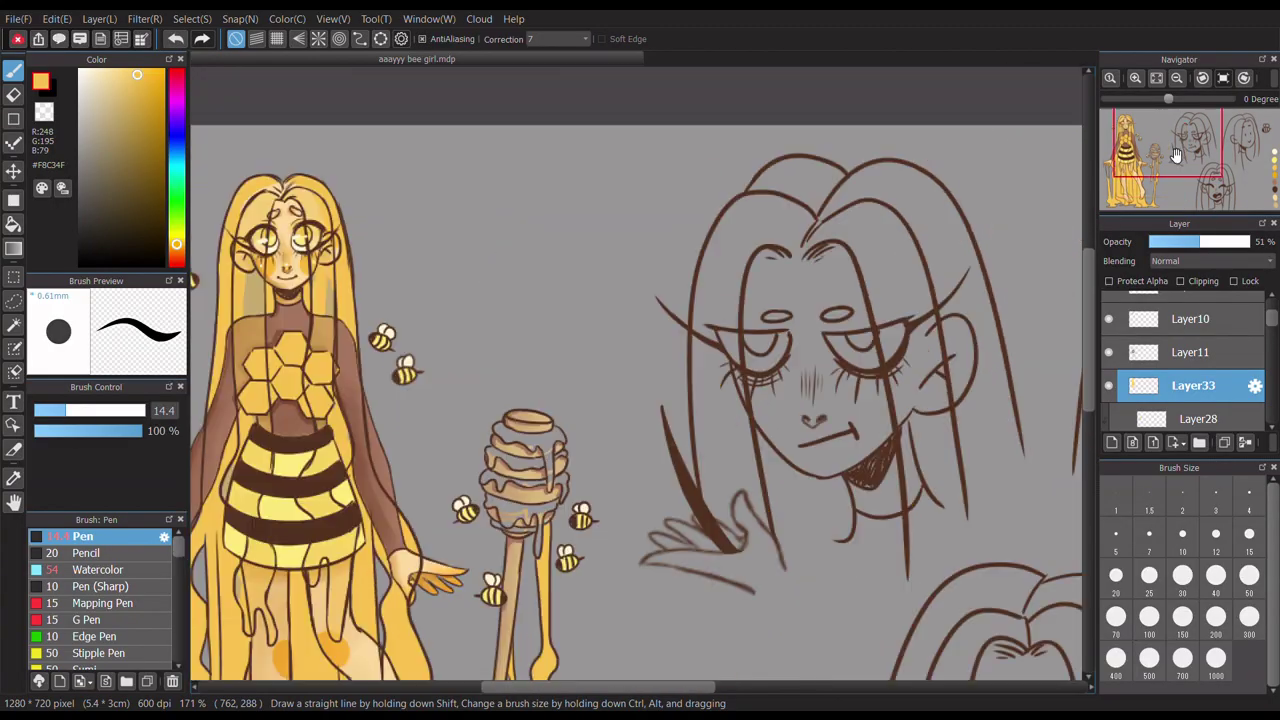
{"action": "left_click_drag", "start_coordinate": [1151, 250], "coordinate": [1207, 242]}
{"action": "scroll", "coordinate": [1218, 365], "scroll_direction": "down", "scroll_amount": 2}
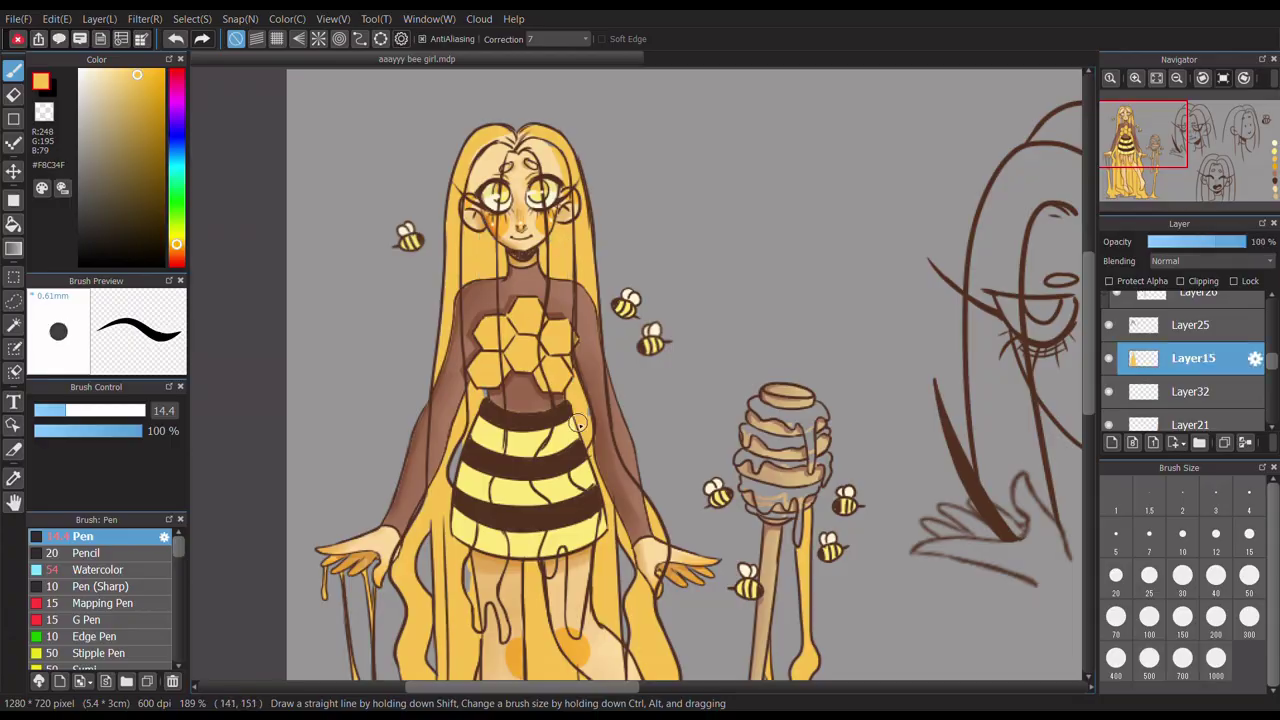
- Show Layer28 again and select Layer23 while checking the figure's layers
{"action": "scroll", "coordinate": [1190, 360], "scroll_direction": "up", "scroll_amount": 2}
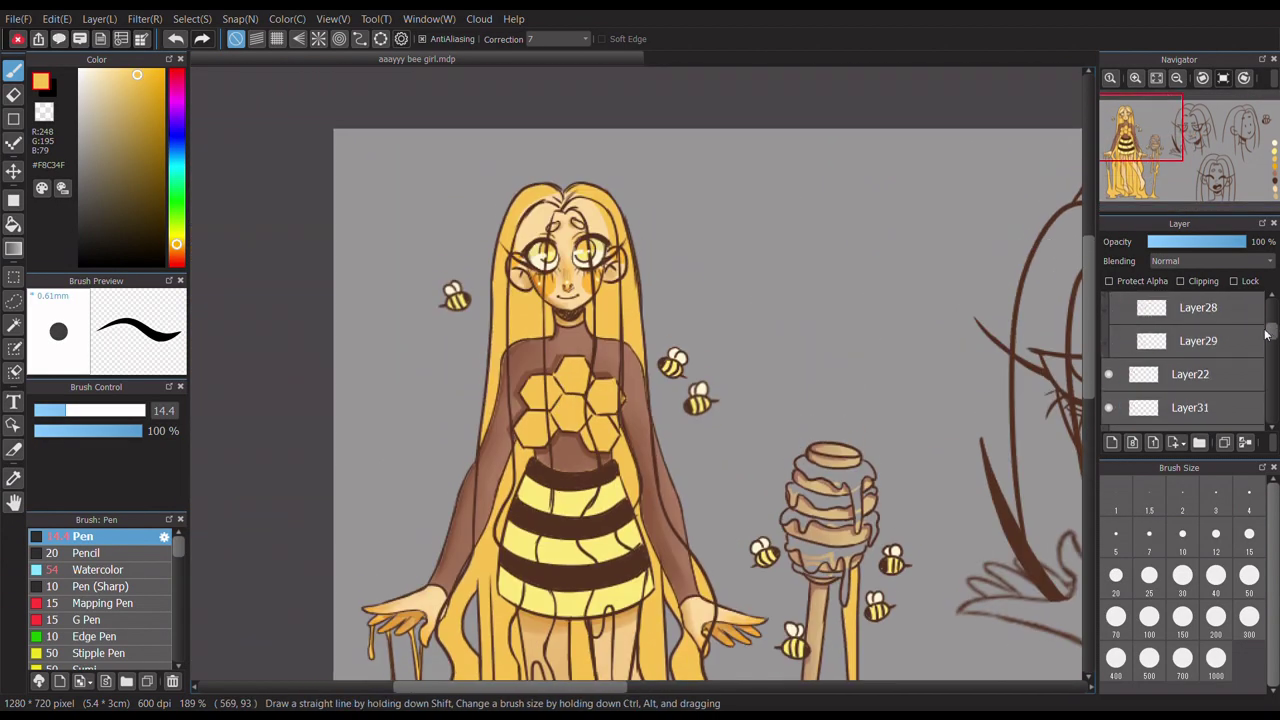
{"action": "left_click", "coordinate": [1156, 172]}
{"action": "scroll", "coordinate": [1156, 172], "scroll_direction": "down", "scroll_amount": 1}
{"action": "scroll", "coordinate": [1215, 381], "scroll_direction": "down", "scroll_amount": 1}
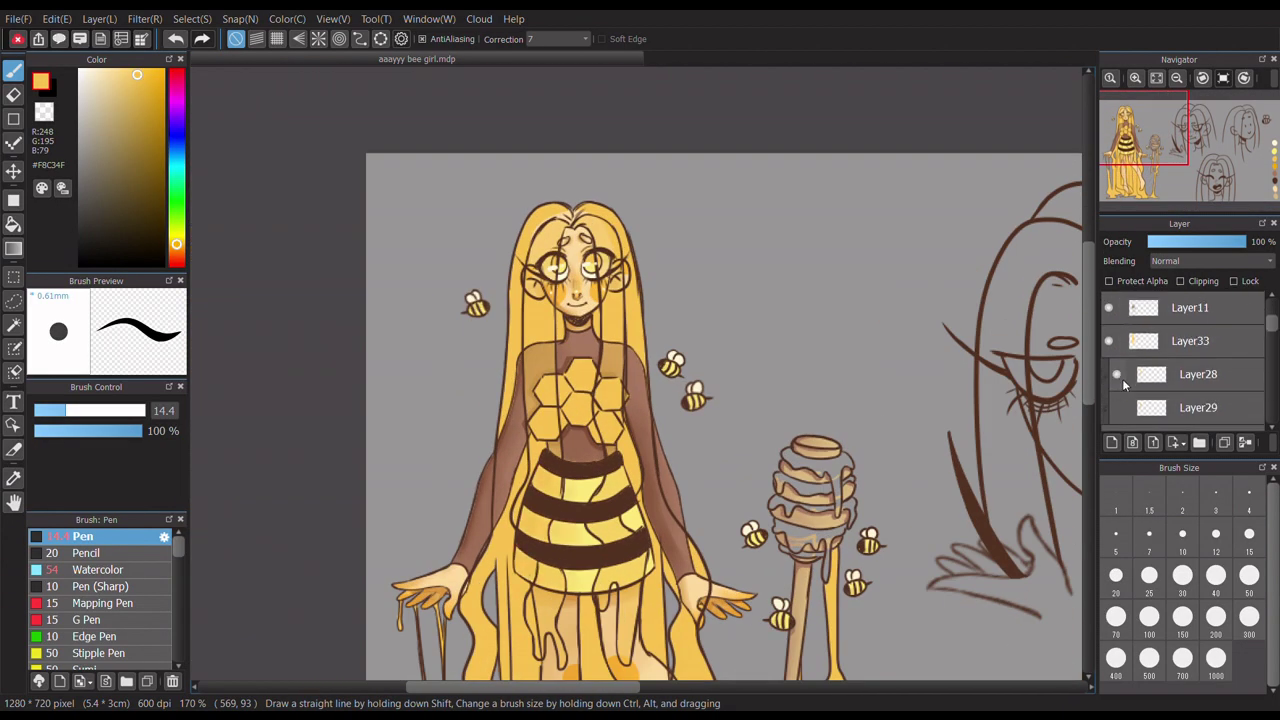
{"action": "scroll", "coordinate": [1150, 165], "scroll_direction": "up", "scroll_amount": 2}
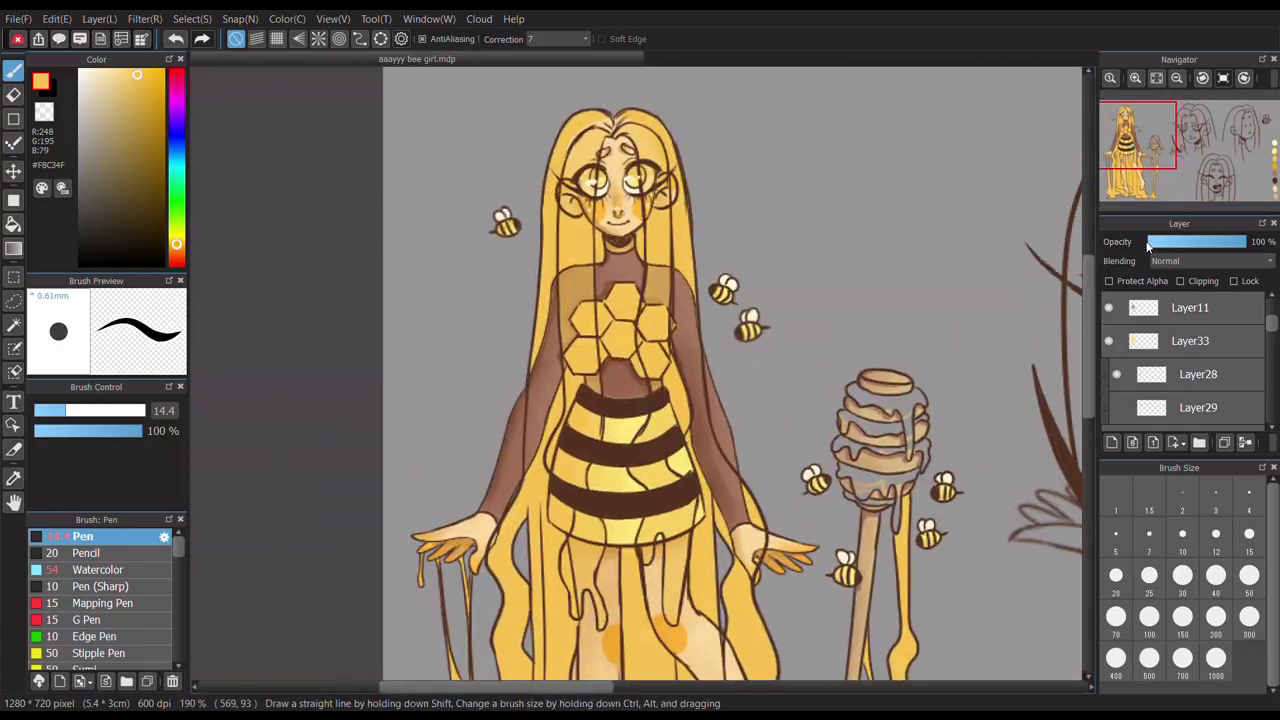
{"action": "scroll", "coordinate": [1190, 360], "scroll_direction": "down", "scroll_amount": 3}
{"action": "left_click", "coordinate": [1193, 369]}
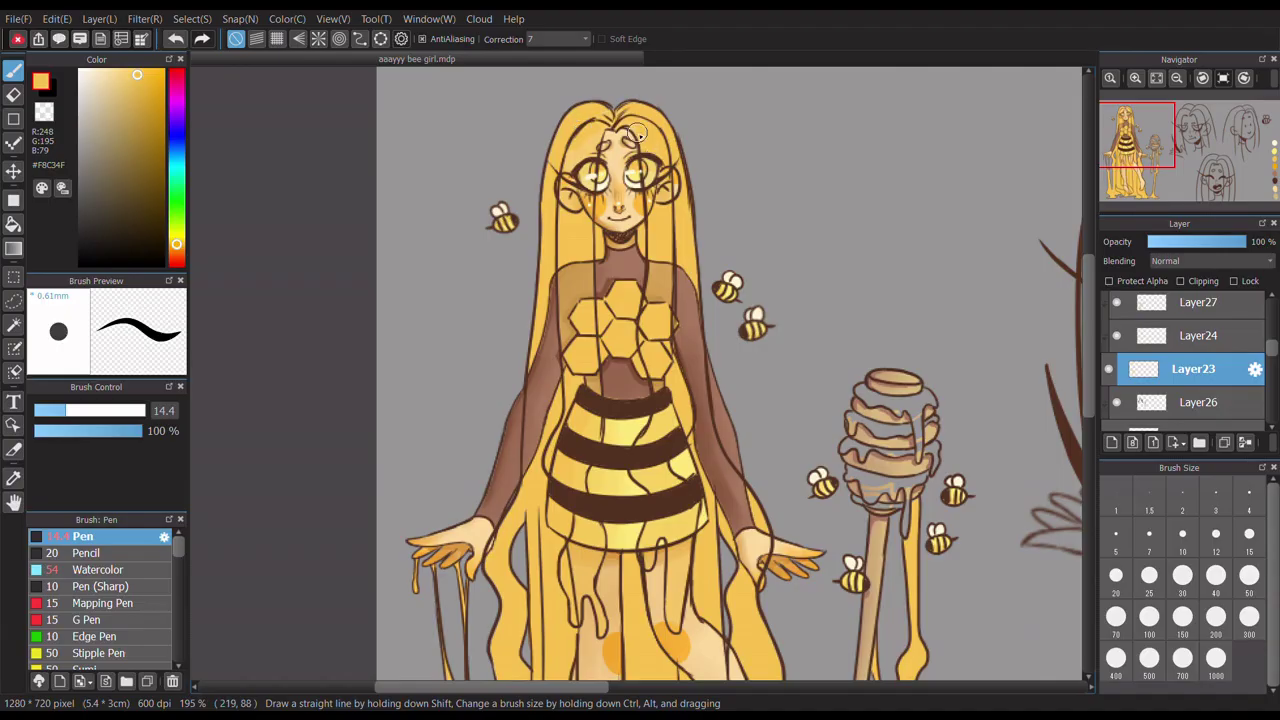
{"action": "scroll", "coordinate": [742, 311], "scroll_direction": "down", "scroll_amount": 4}
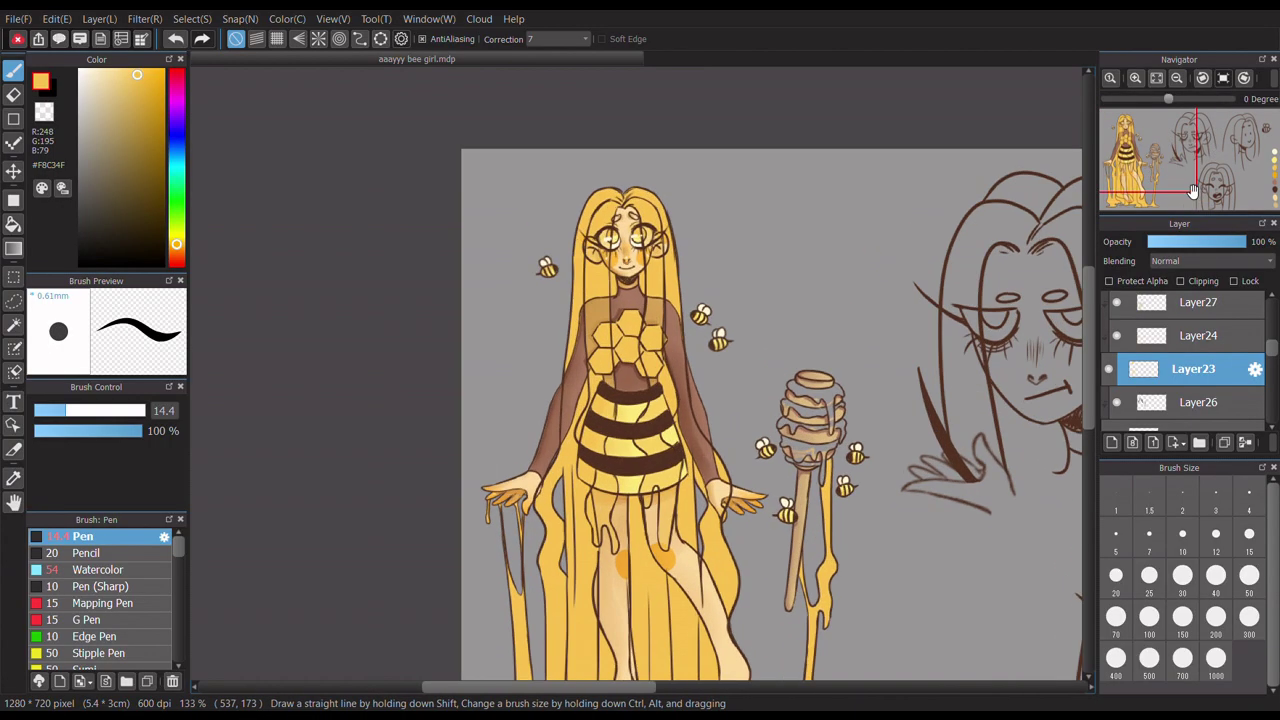
{"action": "scroll", "coordinate": [1272, 335], "scroll_direction": "up", "scroll_amount": 2}
{"action": "scroll", "coordinate": [1274, 330], "scroll_direction": "down", "scroll_amount": 2}
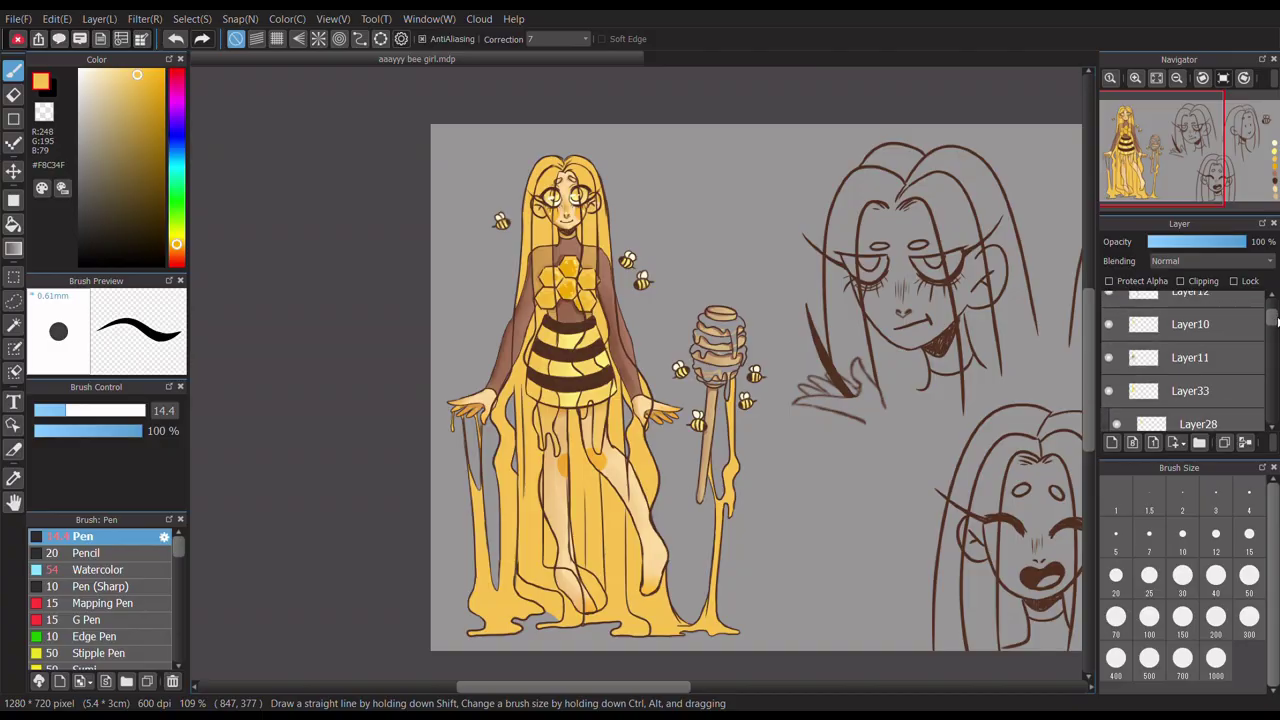
- Lasso the front hair strand outlines on Layer14 and separate them onto a new Layer34
{"action": "left_click", "coordinate": [1193, 341]}
{"action": "scroll", "coordinate": [1128, 160], "scroll_direction": "up", "scroll_amount": 1}
{"action": "scroll", "coordinate": [1005, 161], "scroll_direction": "up", "scroll_amount": 3}
{"action": "key", "text": "m"}
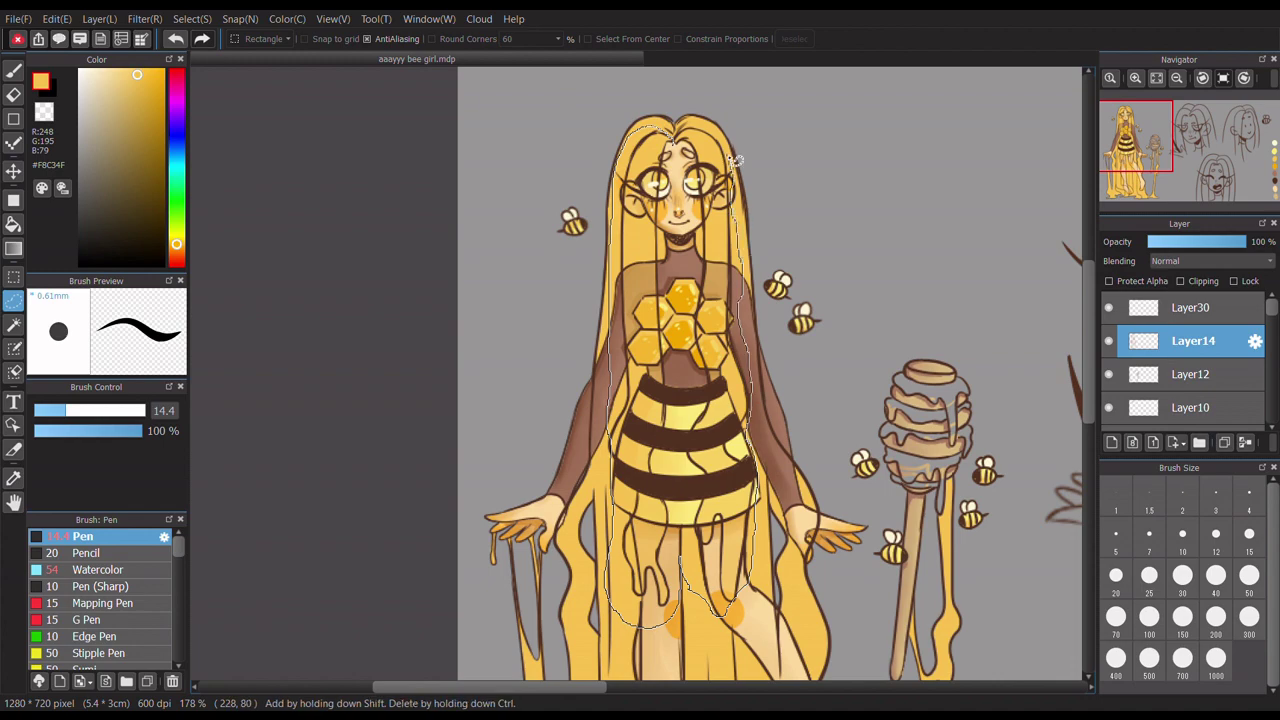
{"action": "scroll", "coordinate": [593, 432], "scroll_direction": "down", "scroll_amount": 3}
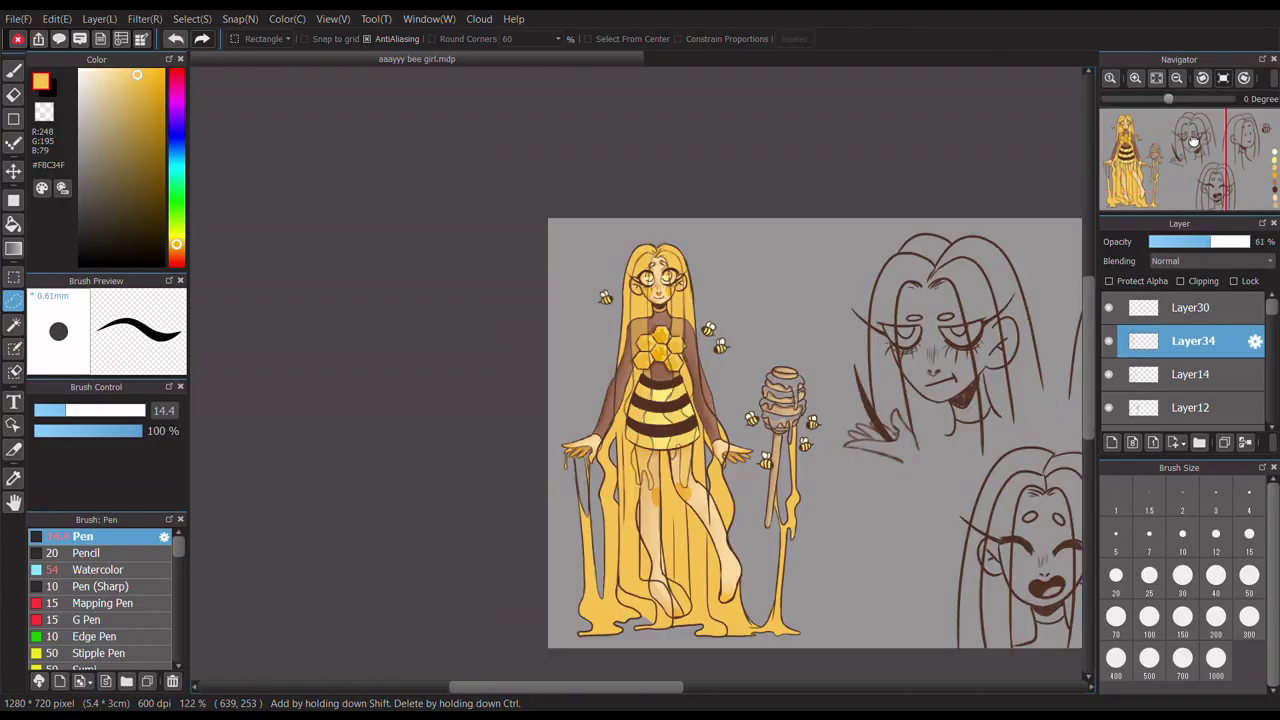
- Set the opacity of the separated strand outlines on Layer34 to 89%
{"action": "left_click", "coordinate": [1193, 143]}
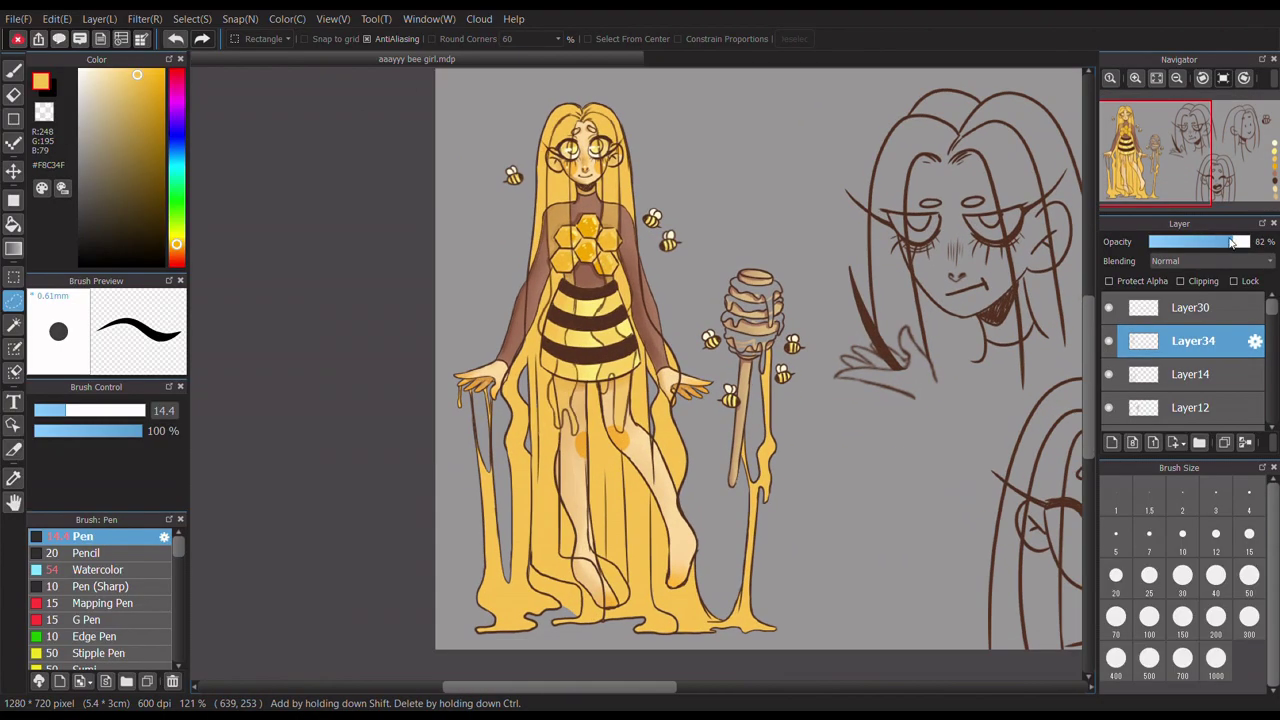
{"action": "left_click_drag", "start_coordinate": [1232, 243], "coordinate": [1243, 243]}
{"action": "scroll", "coordinate": [760, 360], "scroll_direction": "down", "scroll_amount": 3}
{"action": "scroll", "coordinate": [760, 360], "scroll_direction": "up", "scroll_amount": 3}
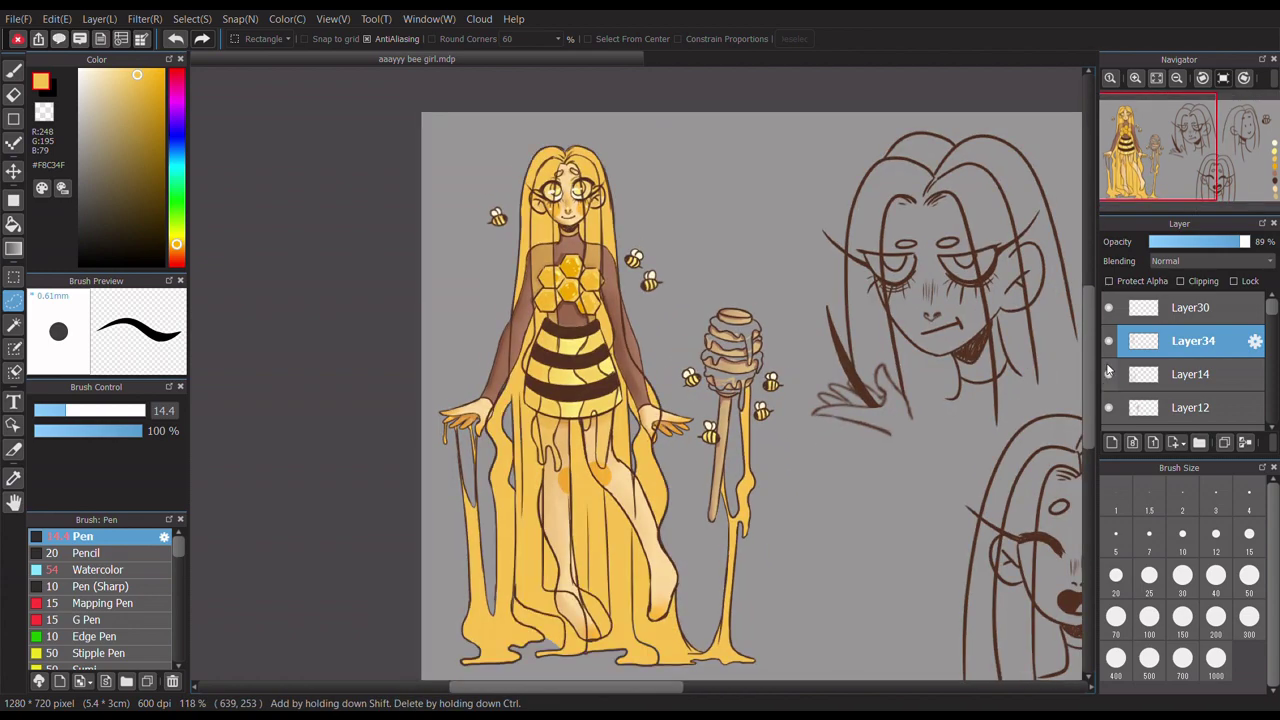
- Add a new layer above Layer34 and clip it to the strand outlines
{"action": "scroll", "coordinate": [760, 360], "scroll_direction": "down", "scroll_amount": 3}
{"action": "left_click", "coordinate": [1111, 442]}
{"action": "left_click", "coordinate": [1180, 281]}
- Colour the front strand outlines orange #F7AD32 on Layer35 with a size 22 Pen
{"action": "scroll", "coordinate": [760, 360], "scroll_direction": "up", "scroll_amount": 4}
{"action": "key", "text": "b"}
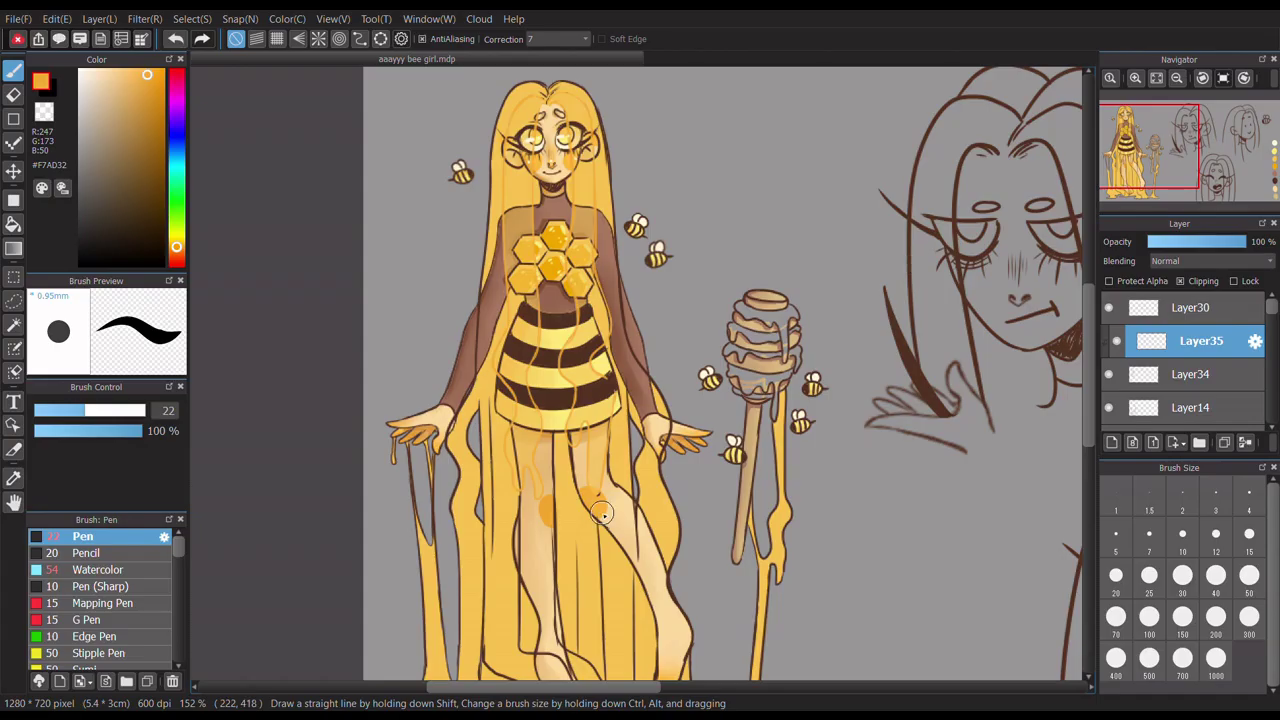
{"action": "scroll", "coordinate": [601, 513], "scroll_direction": "down", "scroll_amount": 3}
{"action": "scroll", "coordinate": [900, 223], "scroll_direction": "up", "scroll_amount": 3}
- Recolour the front strand outlines pale yellow #FCE979 on the clipped Layer35
{"action": "left_click", "coordinate": [900, 223], "text": "alt"}
{"action": "scroll", "coordinate": [744, 172], "scroll_direction": "down", "scroll_amount": 2}
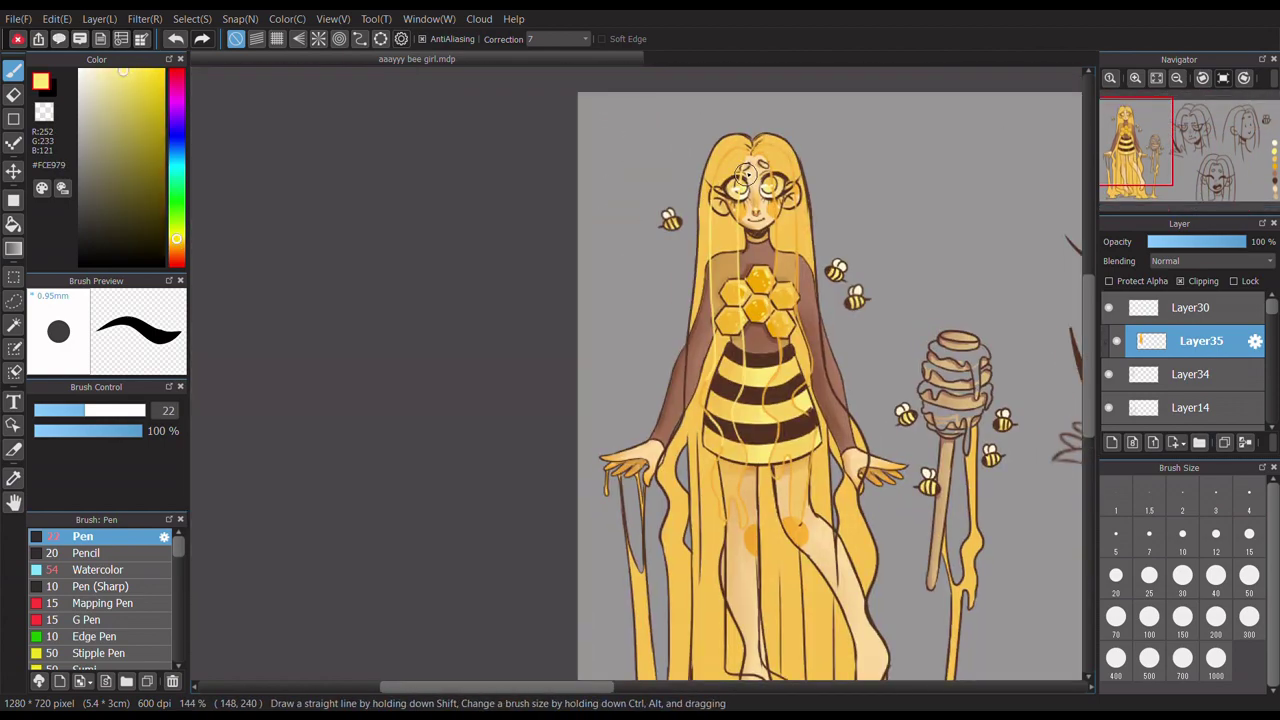
{"action": "scroll", "coordinate": [780, 380], "scroll_direction": "down", "scroll_amount": 2}
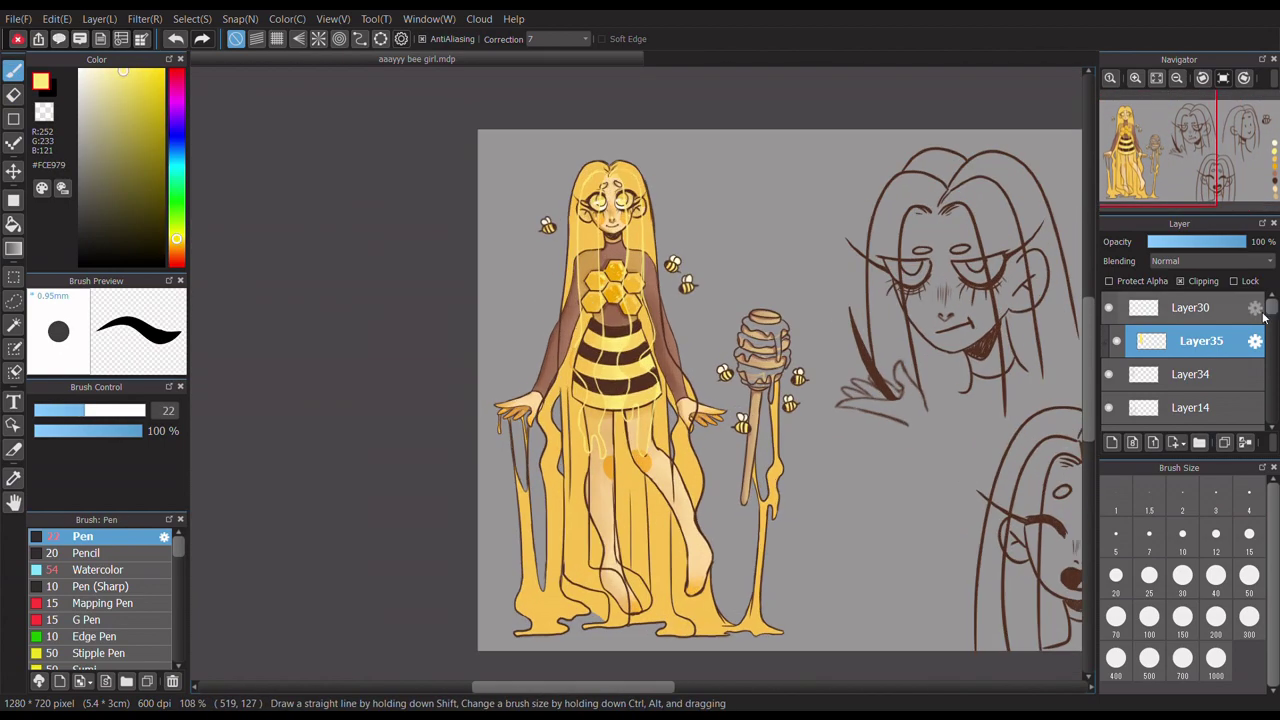
- Toggle the visibility of Layer33 to compare the figure with and without the front hair colour
{"action": "scroll", "coordinate": [720, 380], "scroll_direction": "down", "scroll_amount": 1}
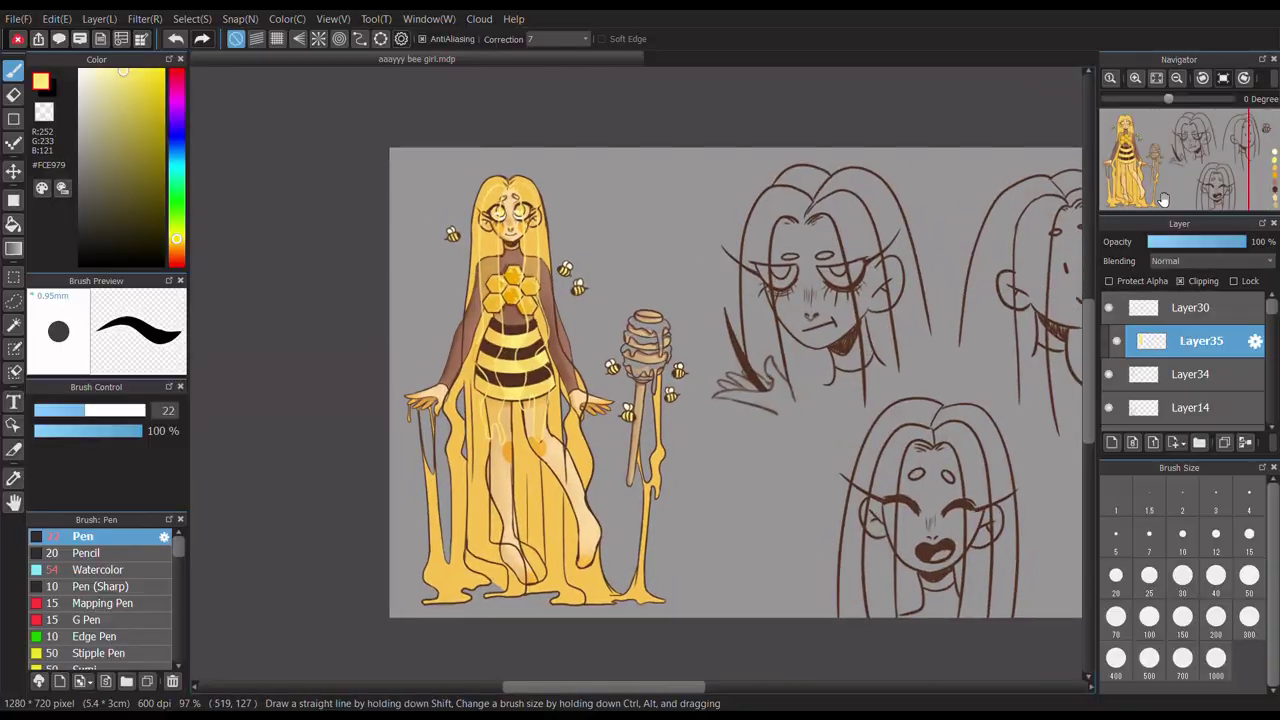
{"action": "scroll", "coordinate": [720, 380], "scroll_direction": "up", "scroll_amount": 1}
{"action": "scroll", "coordinate": [1118, 372], "scroll_direction": "down", "scroll_amount": 1}
{"action": "scroll", "coordinate": [1118, 372], "scroll_direction": "down", "scroll_amount": 3}
{"action": "left_click", "coordinate": [1114, 414]}
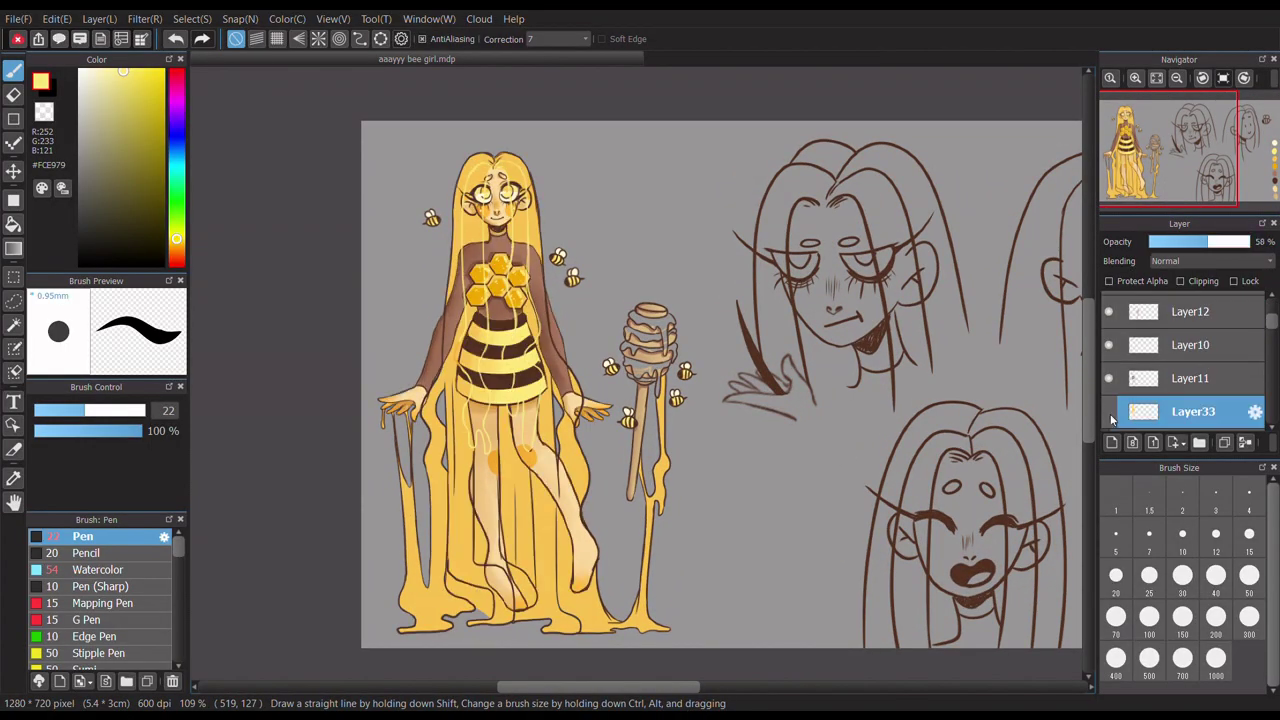
- Add Layer36 below Layer33 and fill the girl's eyebrows with orange #F3A700 using a size 9.9 Pen
{"action": "scroll", "coordinate": [1153, 185], "scroll_direction": "up", "scroll_amount": 4}
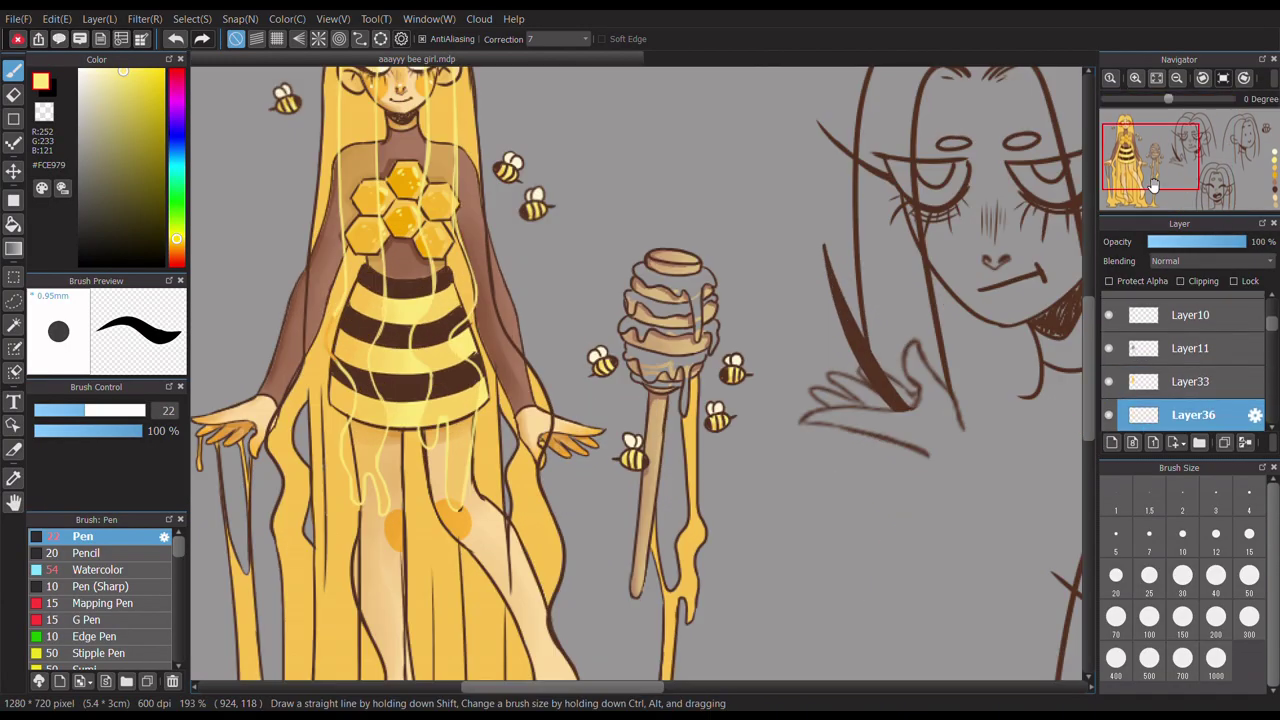
{"action": "scroll", "coordinate": [1153, 185], "scroll_direction": "up", "scroll_amount": 4}
{"action": "left_click", "coordinate": [137, 75]}
{"action": "scroll", "coordinate": [1153, 185], "scroll_direction": "down", "scroll_amount": 7}
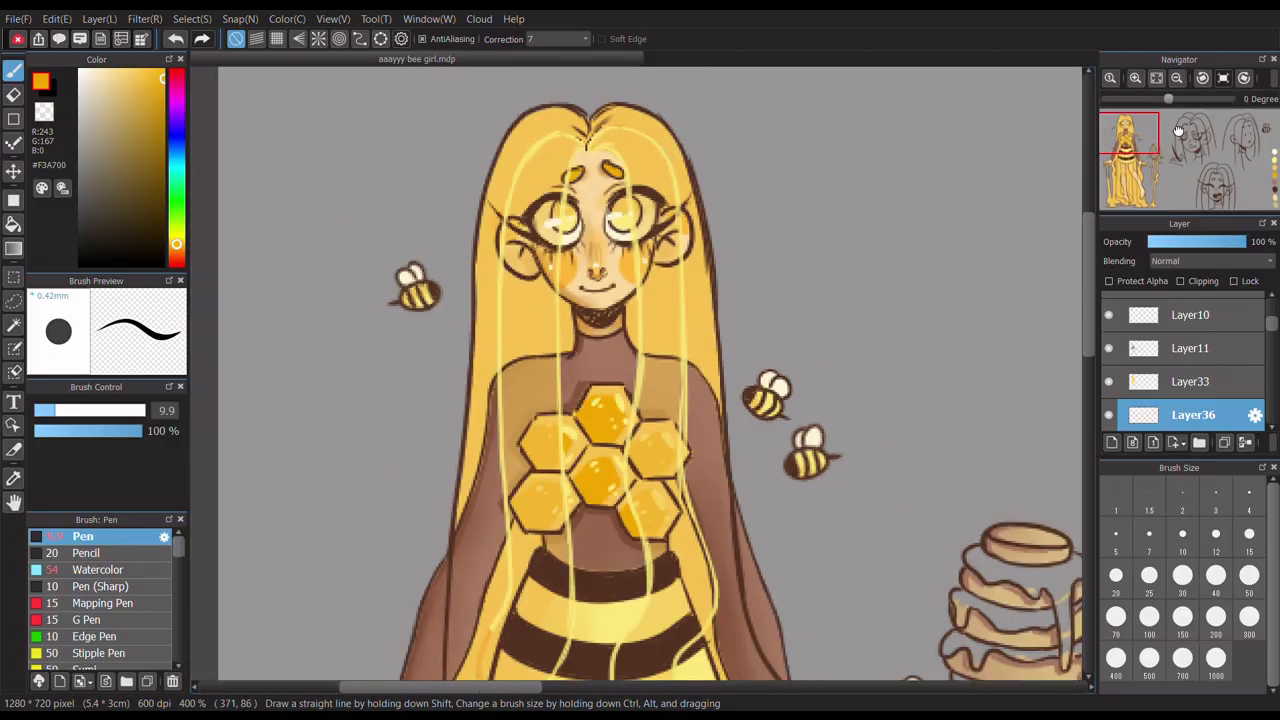
{"action": "left_click_drag", "start_coordinate": [1180, 165], "coordinate": [1149, 178]}
{"action": "scroll", "coordinate": [1149, 178], "scroll_direction": "up", "scroll_amount": 3}
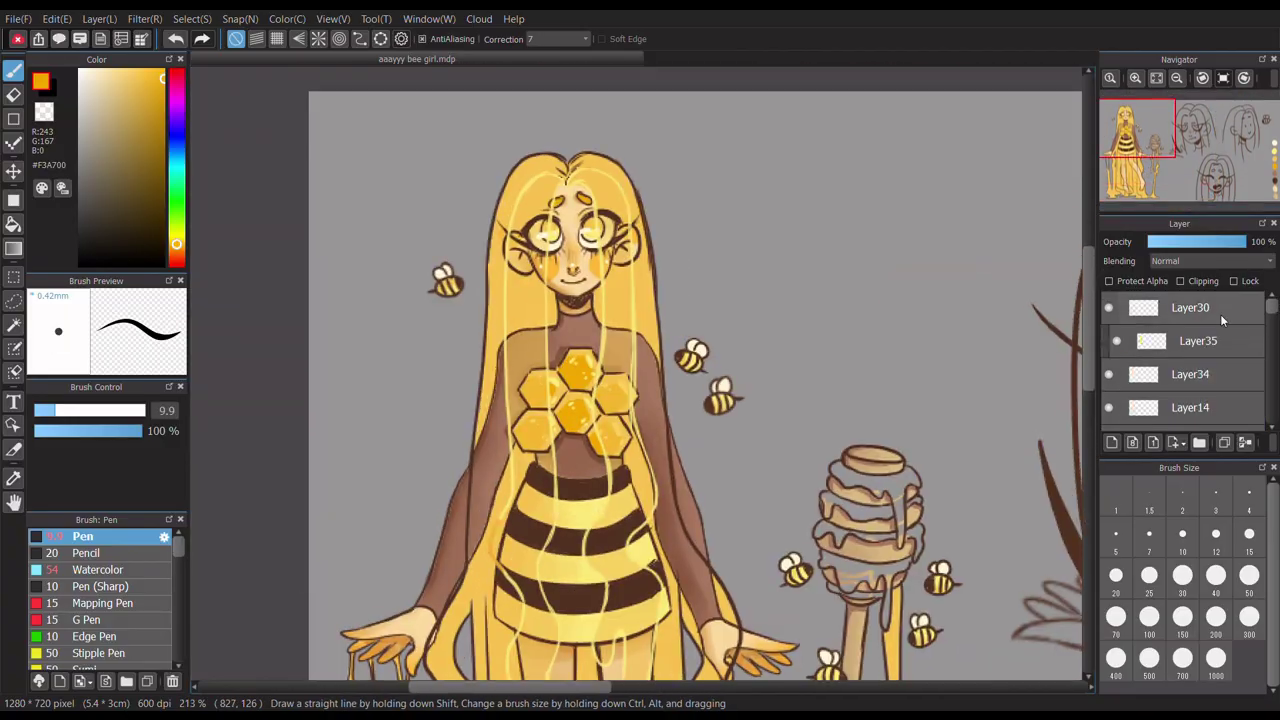
- Try moving Layer10 above the clipped Layer35 so the facial line art sits in front of the hair strand outlines
{"action": "left_click", "coordinate": [1200, 341]}
{"action": "key", "text": "e"}
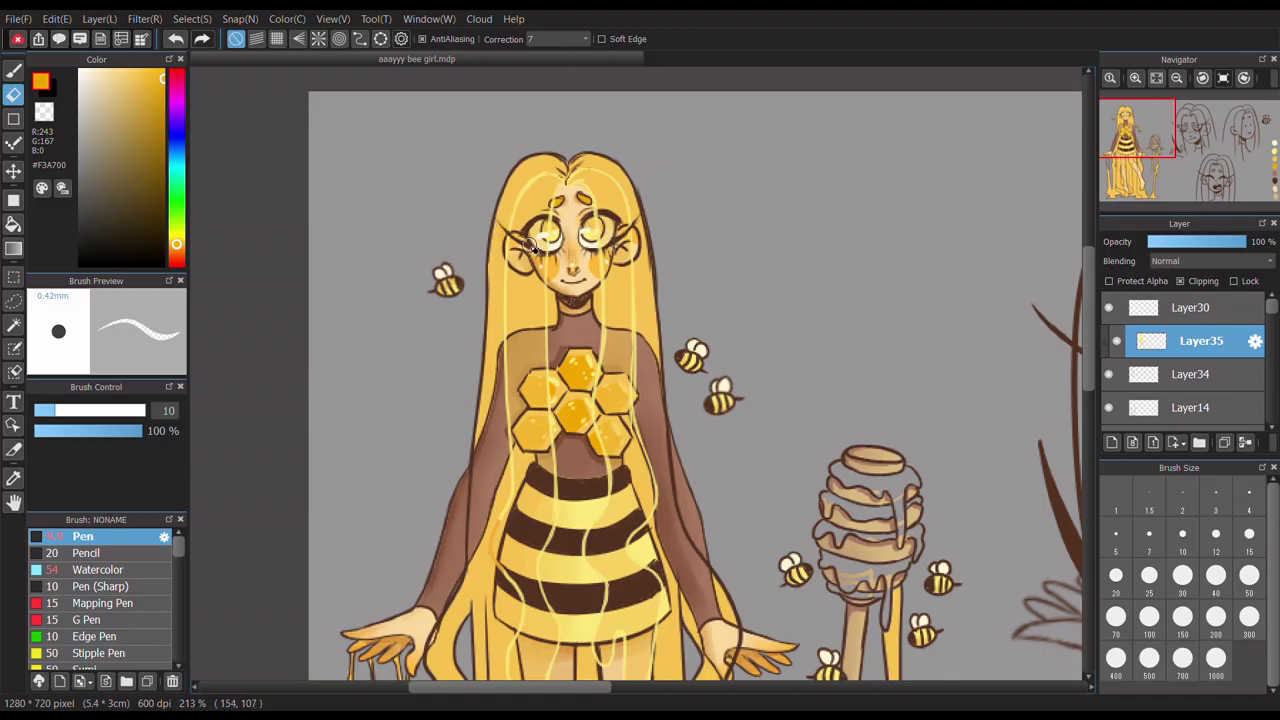
{"action": "scroll", "coordinate": [529, 244], "scroll_direction": "down", "scroll_amount": 2}
{"action": "scroll", "coordinate": [529, 244], "scroll_direction": "up", "scroll_amount": 3}
{"action": "scroll", "coordinate": [1270, 318], "scroll_direction": "down", "scroll_amount": 1}
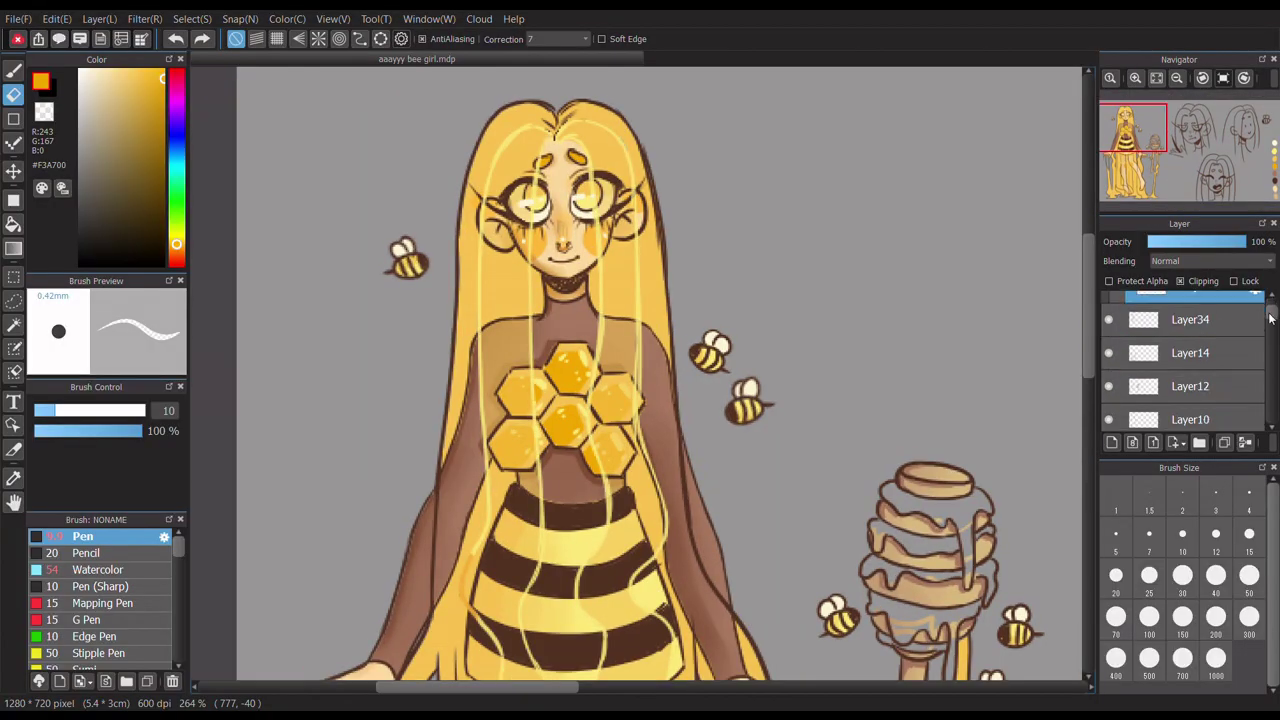
{"action": "scroll", "coordinate": [1270, 318], "scroll_direction": "up", "scroll_amount": 2}
{"action": "key", "text": "b"}
{"action": "left_click", "coordinate": [1127, 148]}
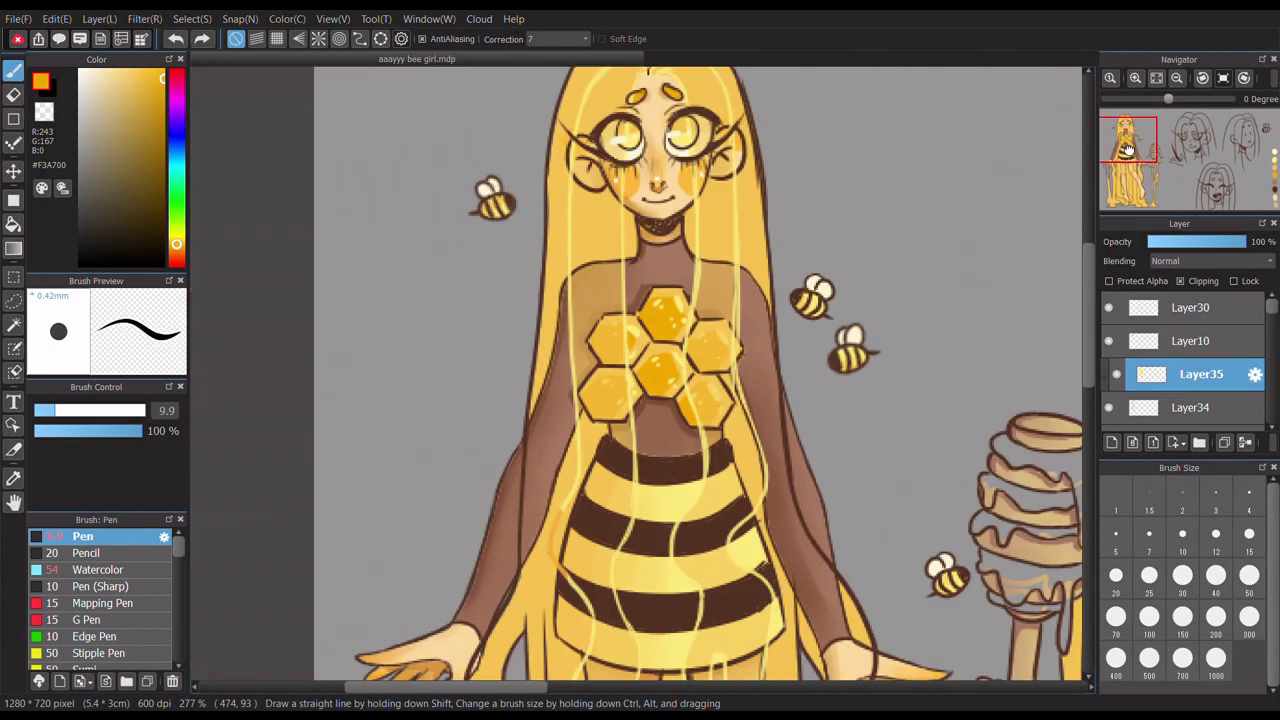
{"action": "scroll", "coordinate": [1127, 148], "scroll_direction": "down", "scroll_amount": 5}
{"action": "scroll", "coordinate": [1127, 148], "scroll_direction": "up", "scroll_amount": 1}
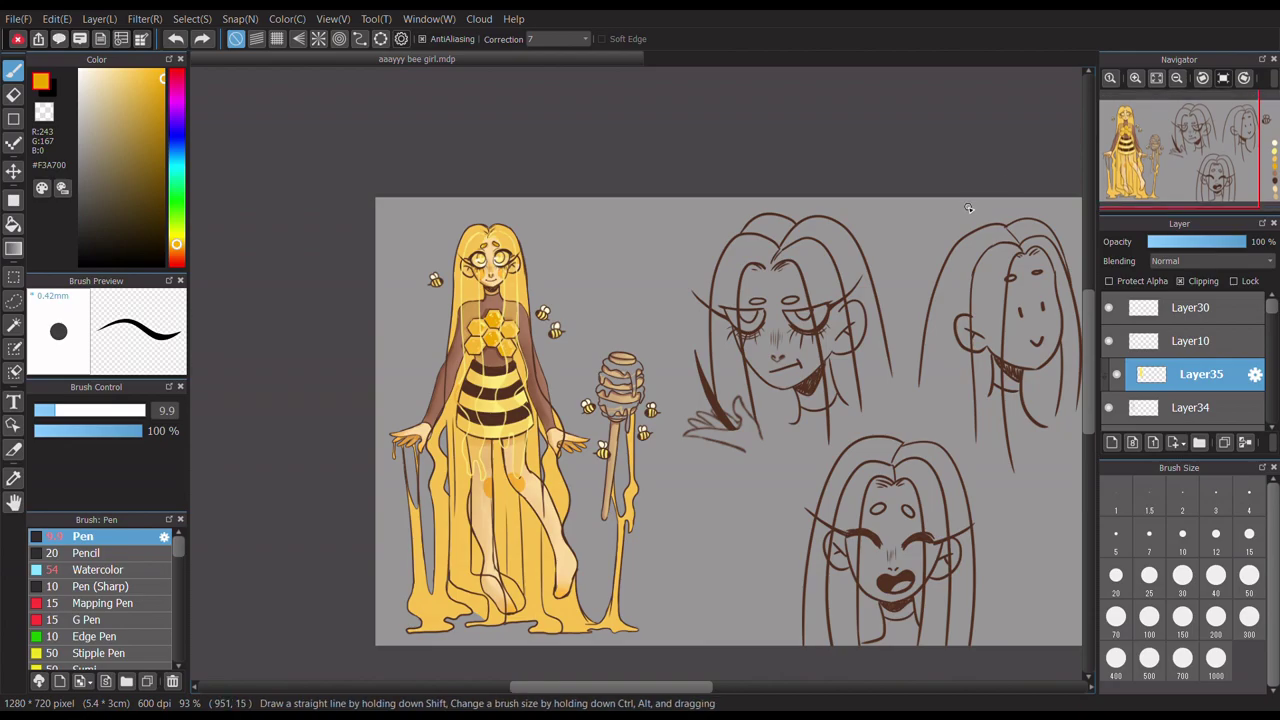
{"action": "scroll", "coordinate": [476, 342], "scroll_direction": "up", "scroll_amount": 3}
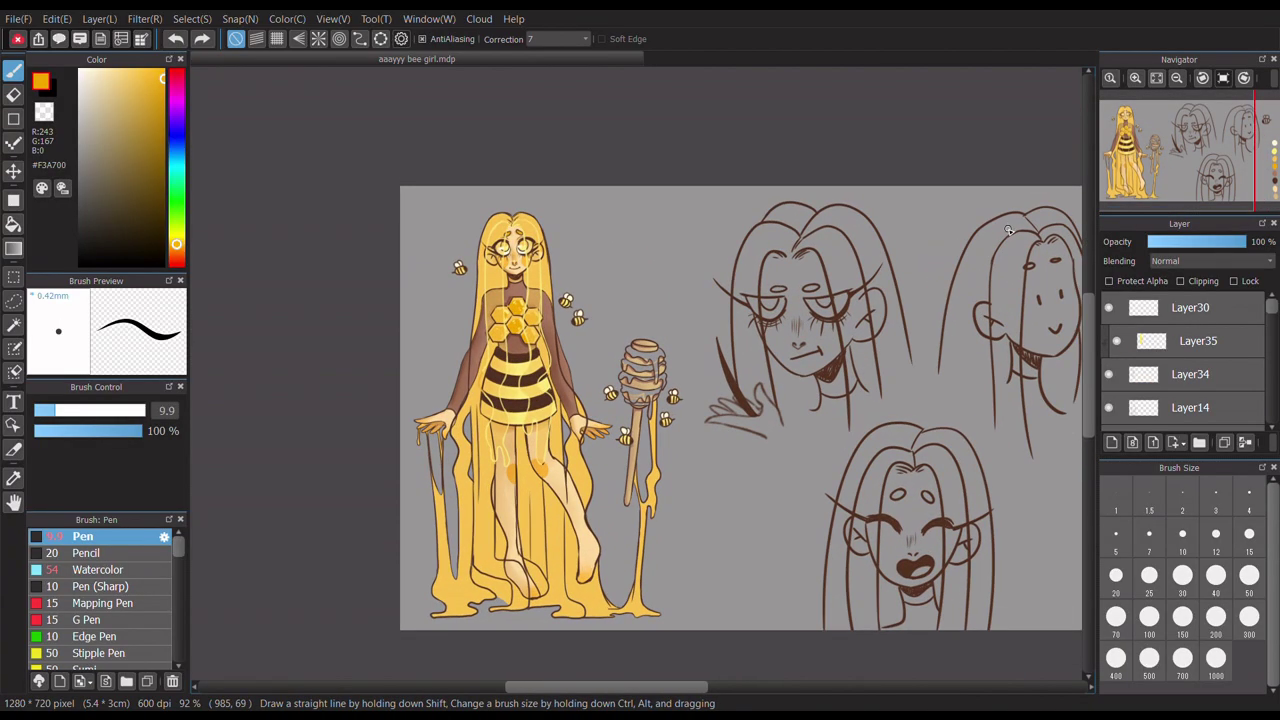
- Close the open tip of the hair strand outline over the bent knee on Layer34 with a size 9.9 Pen
{"action": "left_click", "coordinate": [476, 342], "text": "alt"}
{"action": "scroll", "coordinate": [489, 507], "scroll_direction": "up", "scroll_amount": 5}
{"action": "key", "text": "ctrl+Down"}
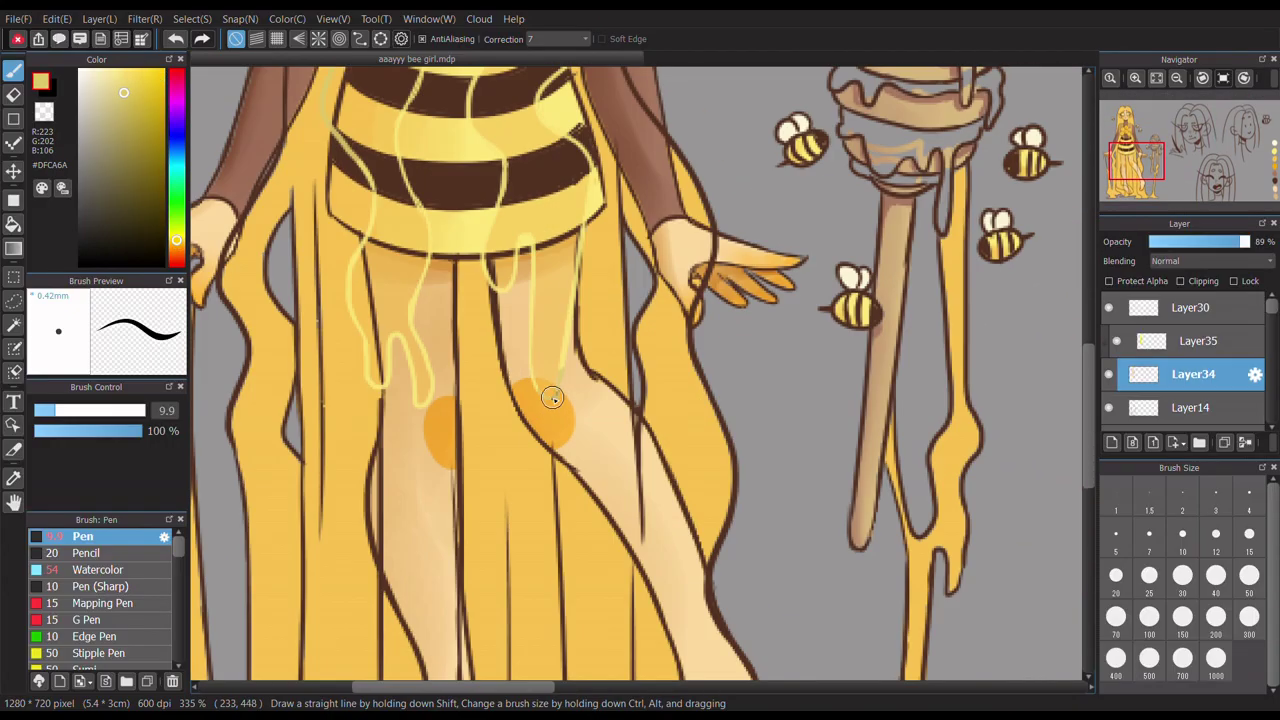
{"action": "scroll", "coordinate": [558, 379], "scroll_direction": "up", "scroll_amount": 2}
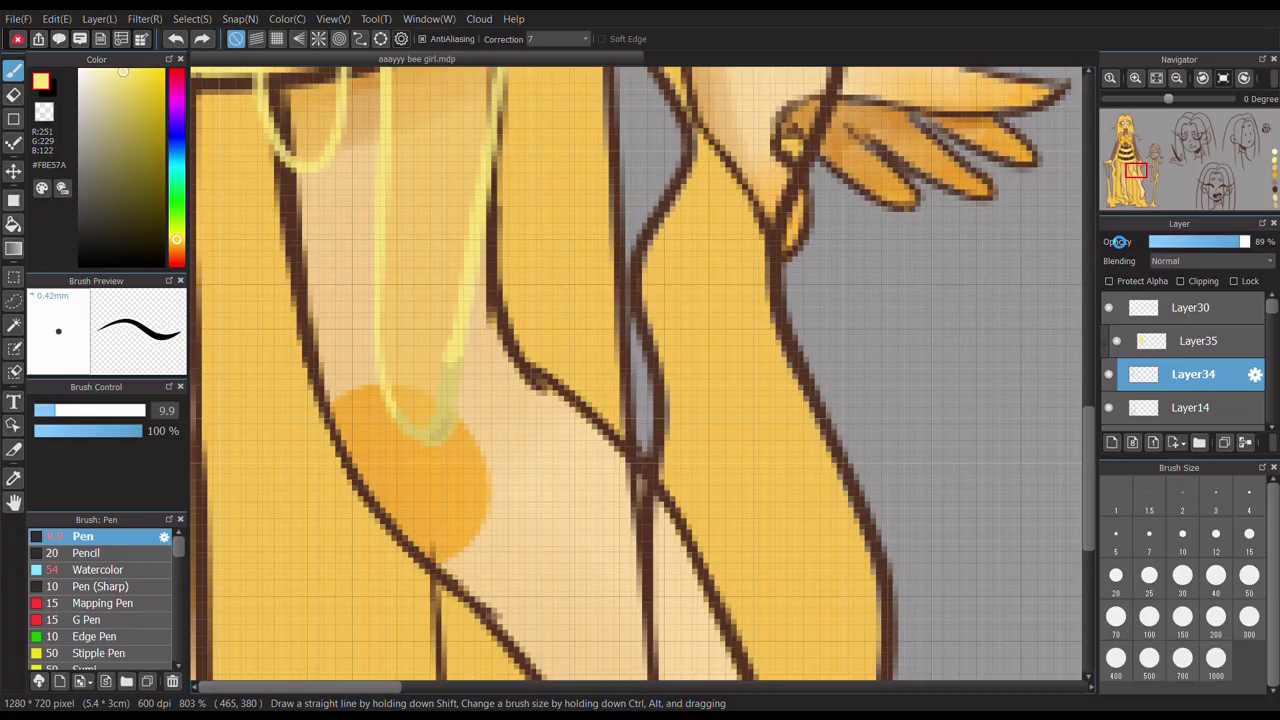
{"action": "scroll", "coordinate": [558, 379], "scroll_direction": "down", "scroll_amount": 5}
{"action": "scroll", "coordinate": [640, 380], "scroll_direction": "up", "scroll_amount": 4}
{"action": "scroll", "coordinate": [563, 374], "scroll_direction": "up", "scroll_amount": 3}
{"action": "key", "text": "ctrl+Down"}
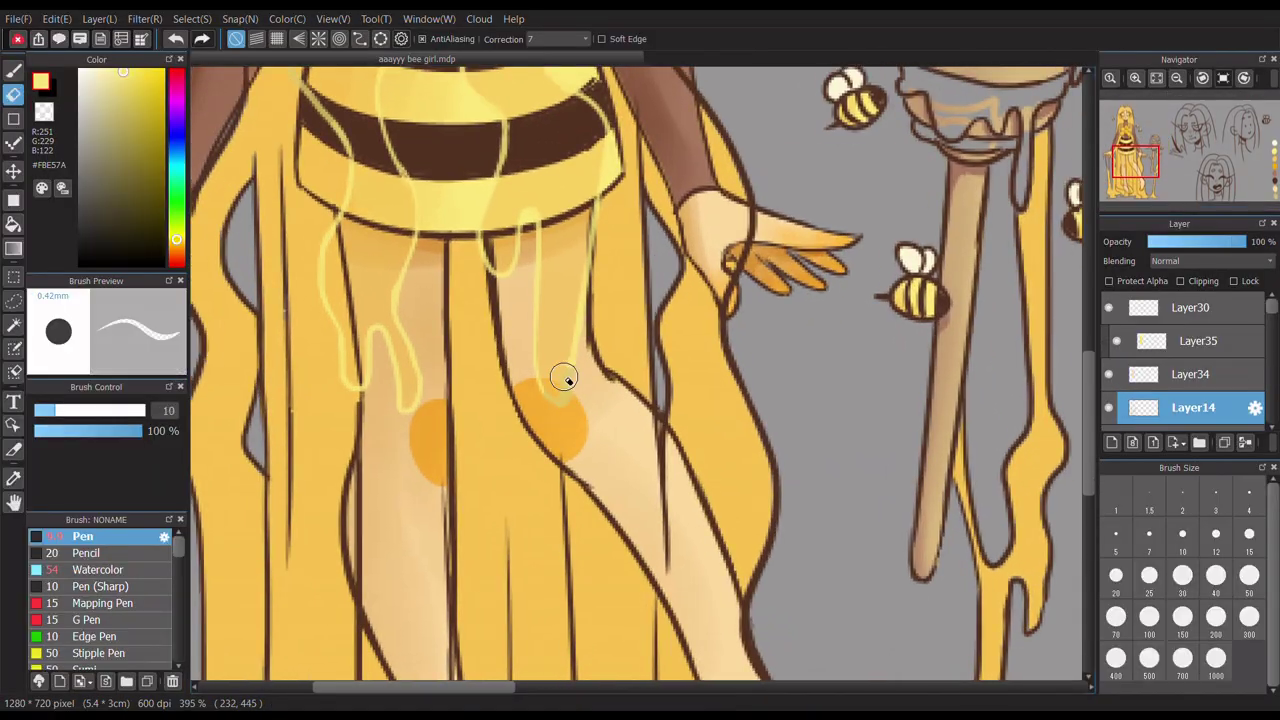
- Recolour the strand tip over the knee pale yellow #FAE37C on the clipped Layer35
{"action": "scroll", "coordinate": [563, 374], "scroll_direction": "down", "scroll_amount": 2}
{"action": "key", "text": "ctrl+Up"}
{"action": "key", "text": "ctrl+Up"}
{"action": "left_click", "coordinate": [586, 349], "text": "alt"}
{"action": "scroll", "coordinate": [346, 143], "scroll_direction": "down", "scroll_amount": 5}
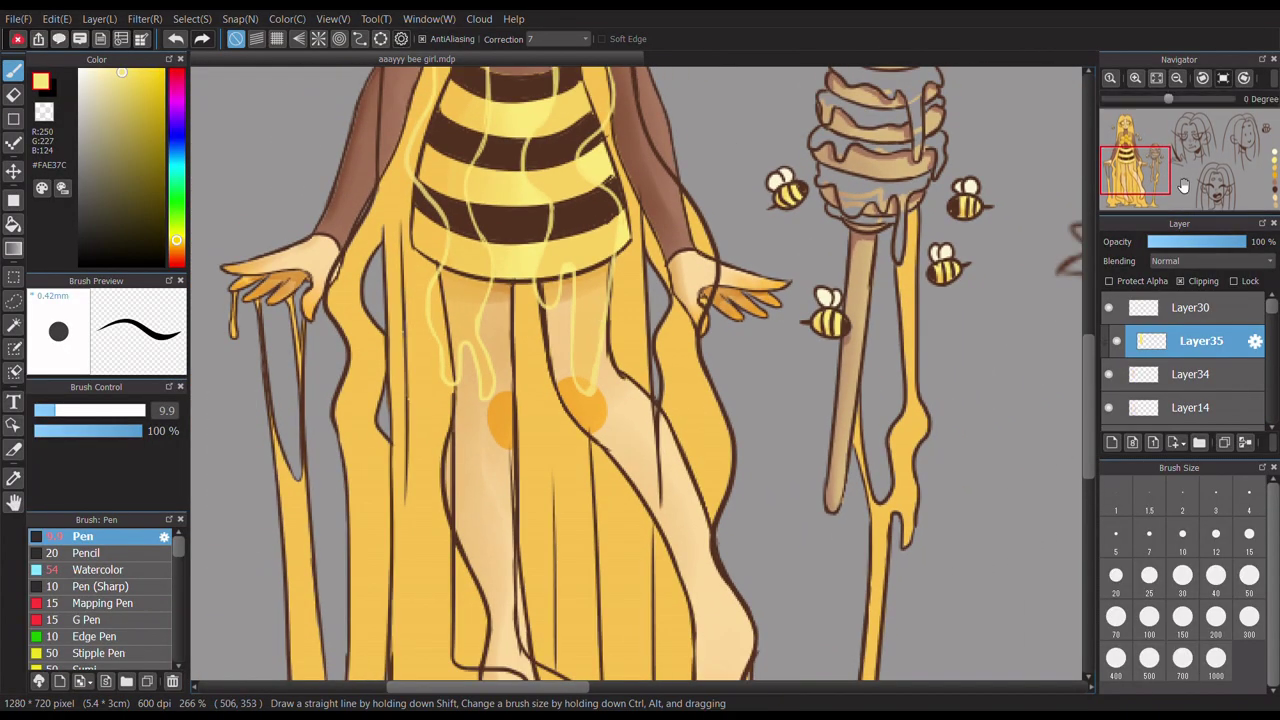
- Add Layer37 clipped to Layer33 and paint orange #F3A700 patches inside the front hair strands with a size 9.9 Pen
{"action": "left_click", "coordinate": [1118, 390]}
{"action": "left_click", "coordinate": [1111, 442]}
{"action": "scroll", "coordinate": [563, 393], "scroll_direction": "up", "scroll_amount": 5}
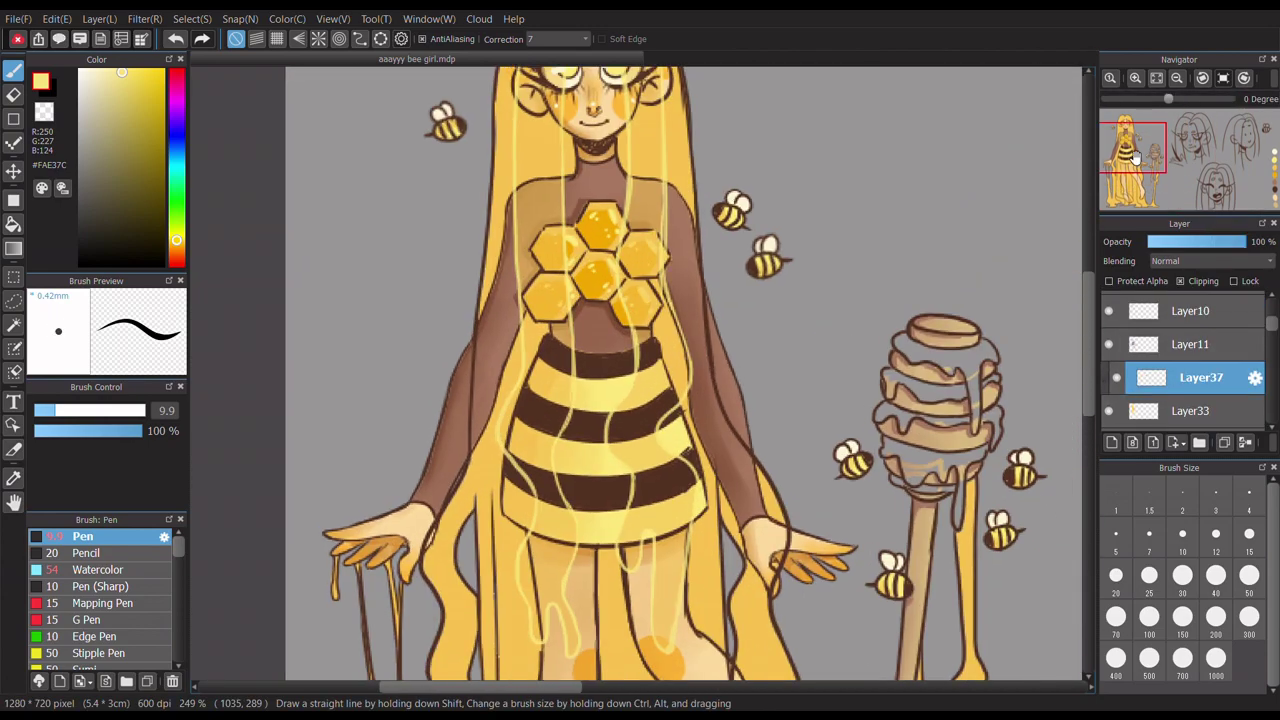
{"action": "left_click", "coordinate": [563, 393], "text": "alt"}
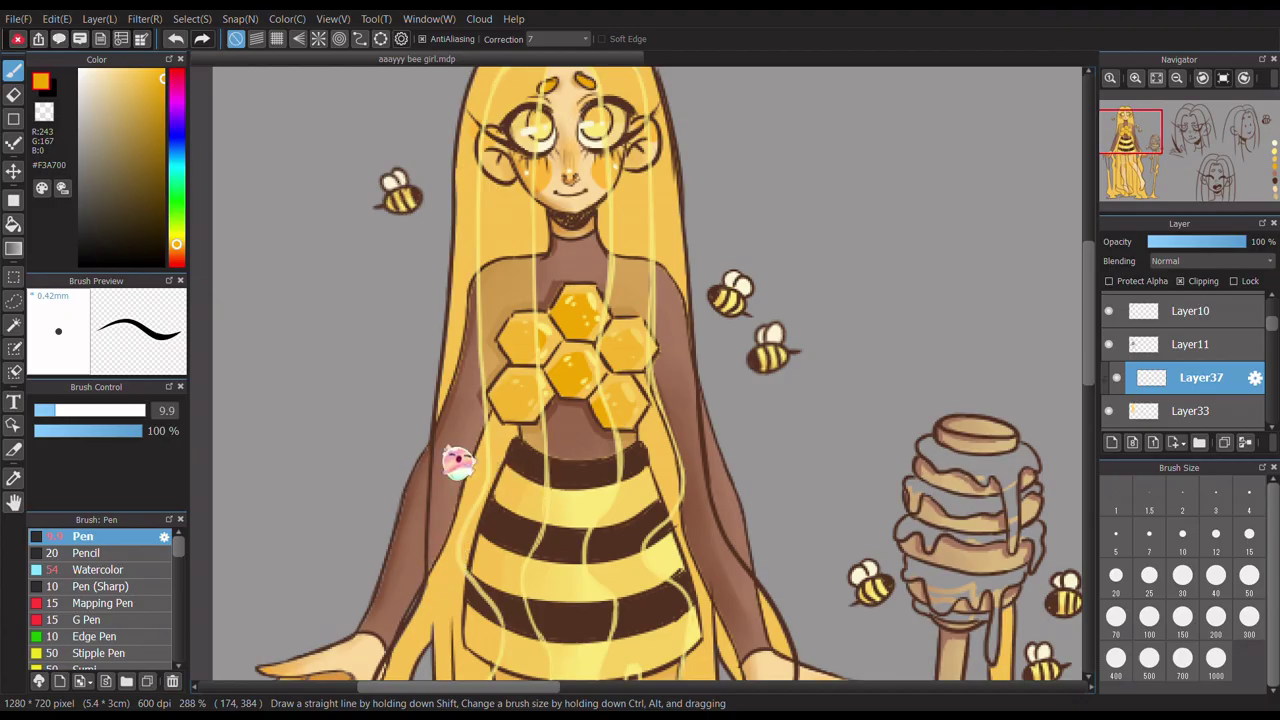
{"action": "scroll", "coordinate": [470, 335], "scroll_direction": "up", "scroll_amount": 1}
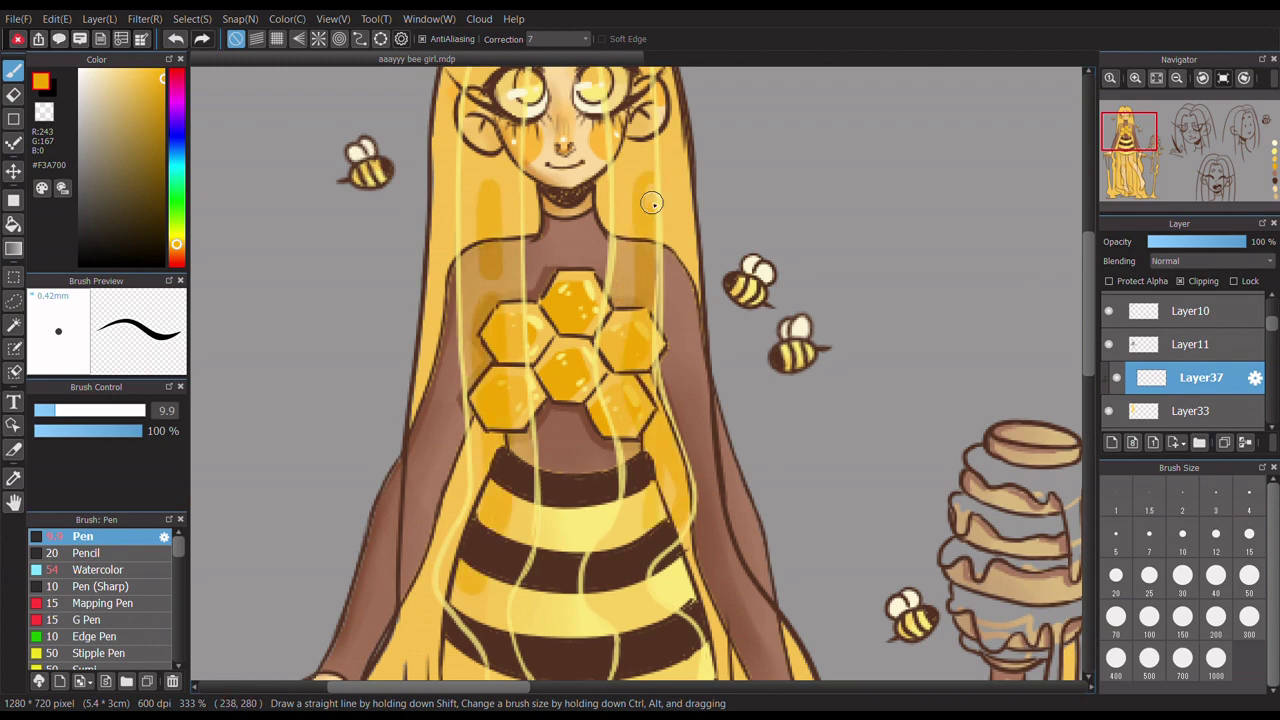
{"action": "scroll", "coordinate": [651, 203], "scroll_direction": "down", "scroll_amount": 5}
{"action": "scroll", "coordinate": [334, 336], "scroll_direction": "up", "scroll_amount": 5}
{"action": "scroll", "coordinate": [386, 316], "scroll_direction": "down", "scroll_amount": 1}
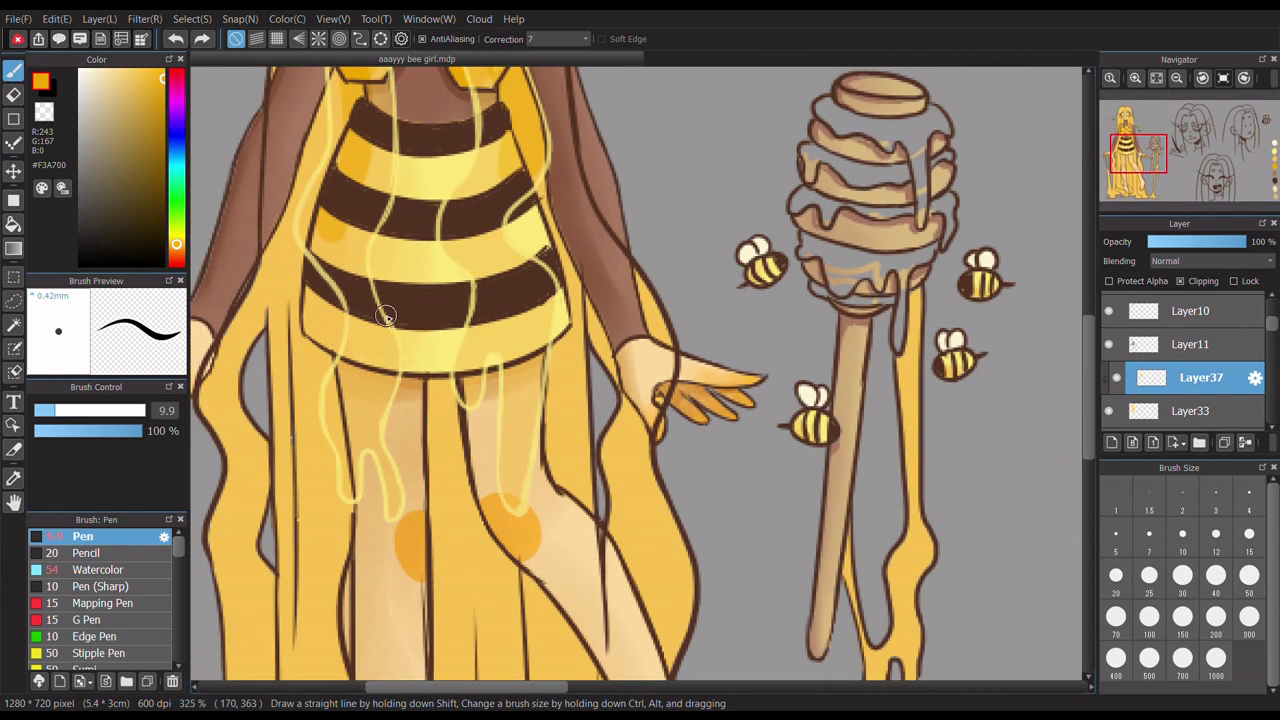
{"action": "scroll", "coordinate": [378, 375], "scroll_direction": "down", "scroll_amount": 1}
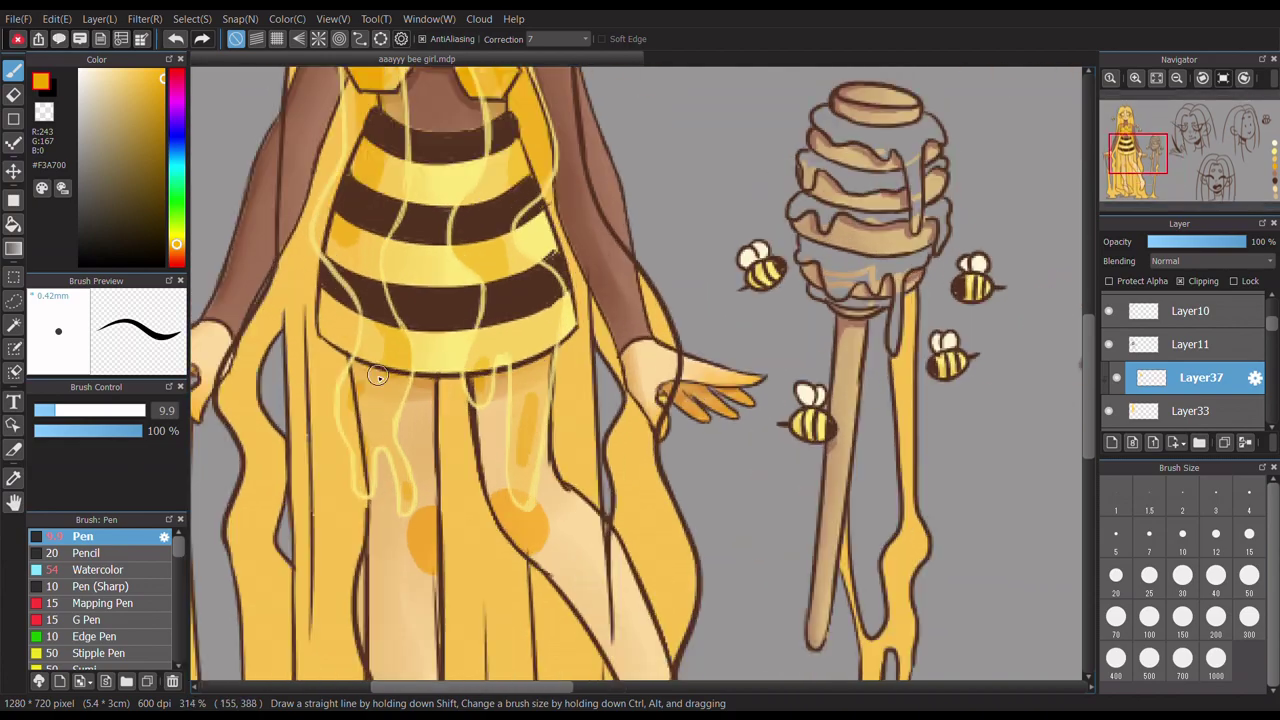
{"action": "scroll", "coordinate": [540, 336], "scroll_direction": "down", "scroll_amount": 5}
{"action": "scroll", "coordinate": [600, 300], "scroll_direction": "up", "scroll_amount": 2}
- Add Layer38 above Layer37 and paint pale yellow #FCE979 patches in the front hair strands with the Pen, up to size 15
{"action": "key", "text": "ctrl+shift+n"}
{"action": "scroll", "coordinate": [650, 380], "scroll_direction": "up", "scroll_amount": 3}
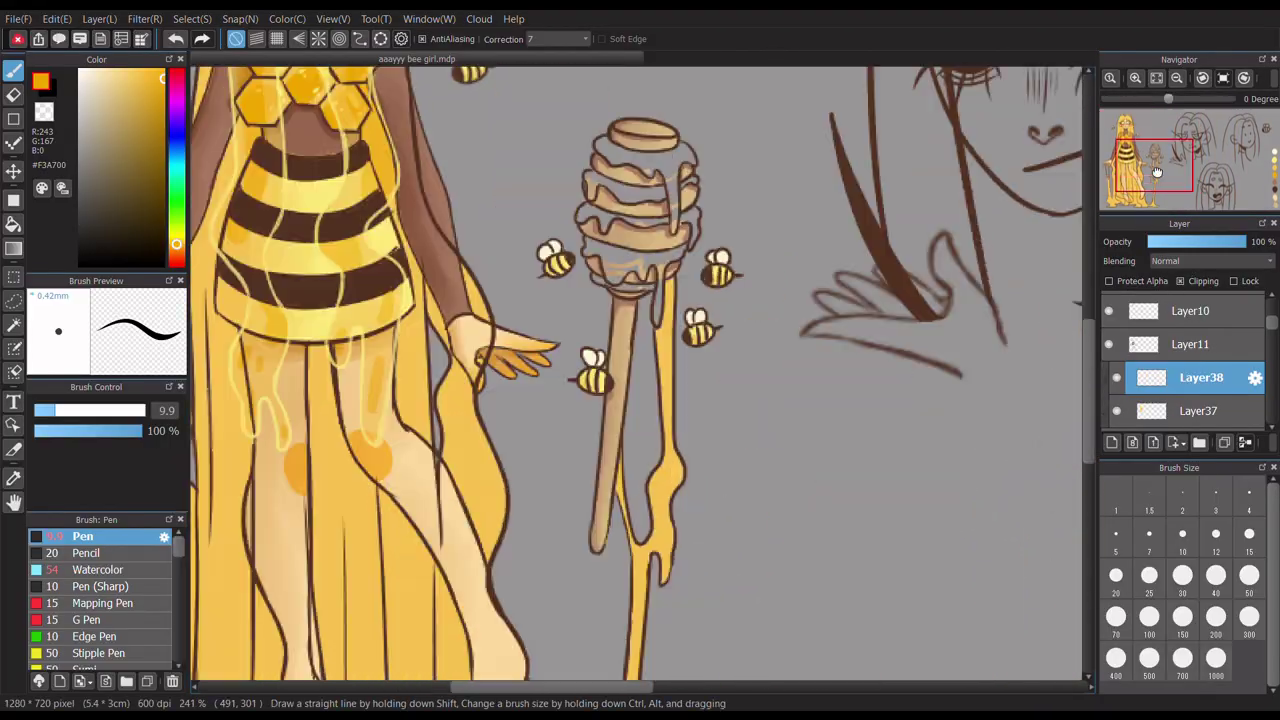
{"action": "scroll", "coordinate": [688, 407], "scroll_direction": "down", "scroll_amount": 1}
{"action": "left_click", "coordinate": [688, 407], "text": "alt"}
{"action": "scroll", "coordinate": [509, 349], "scroll_direction": "up", "scroll_amount": 3}
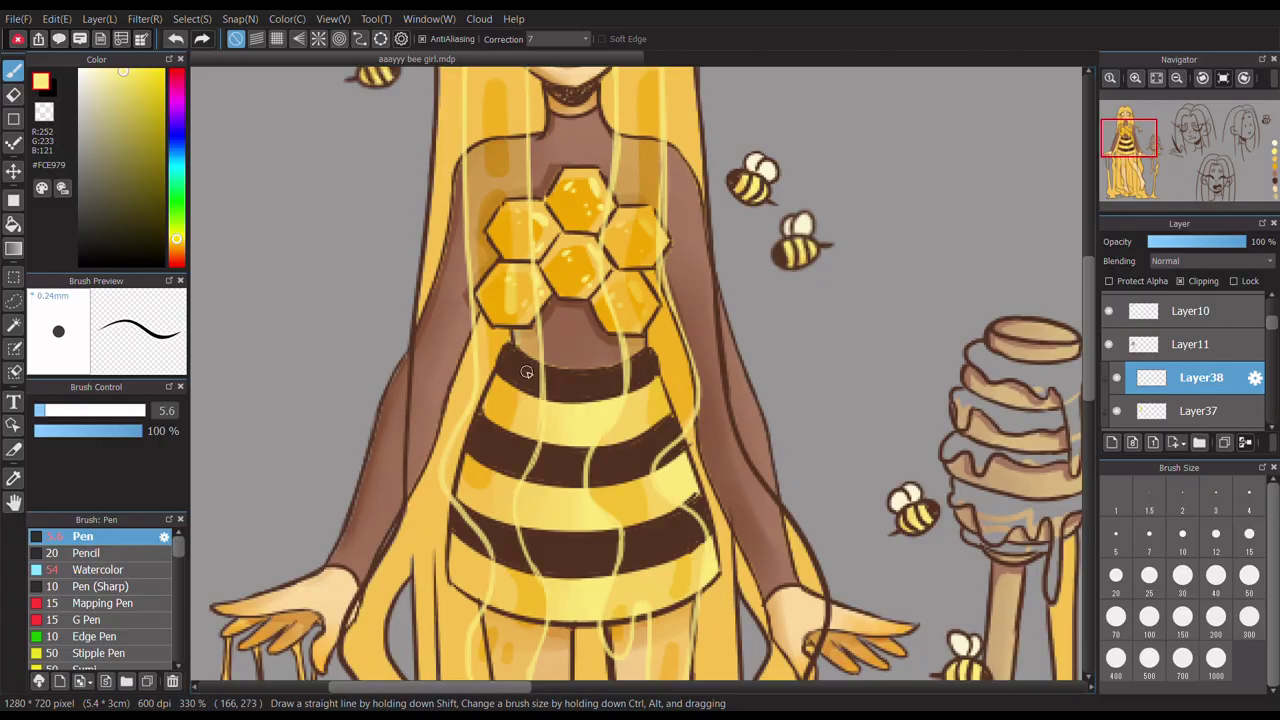
{"action": "scroll", "coordinate": [484, 296], "scroll_direction": "up", "scroll_amount": 1}
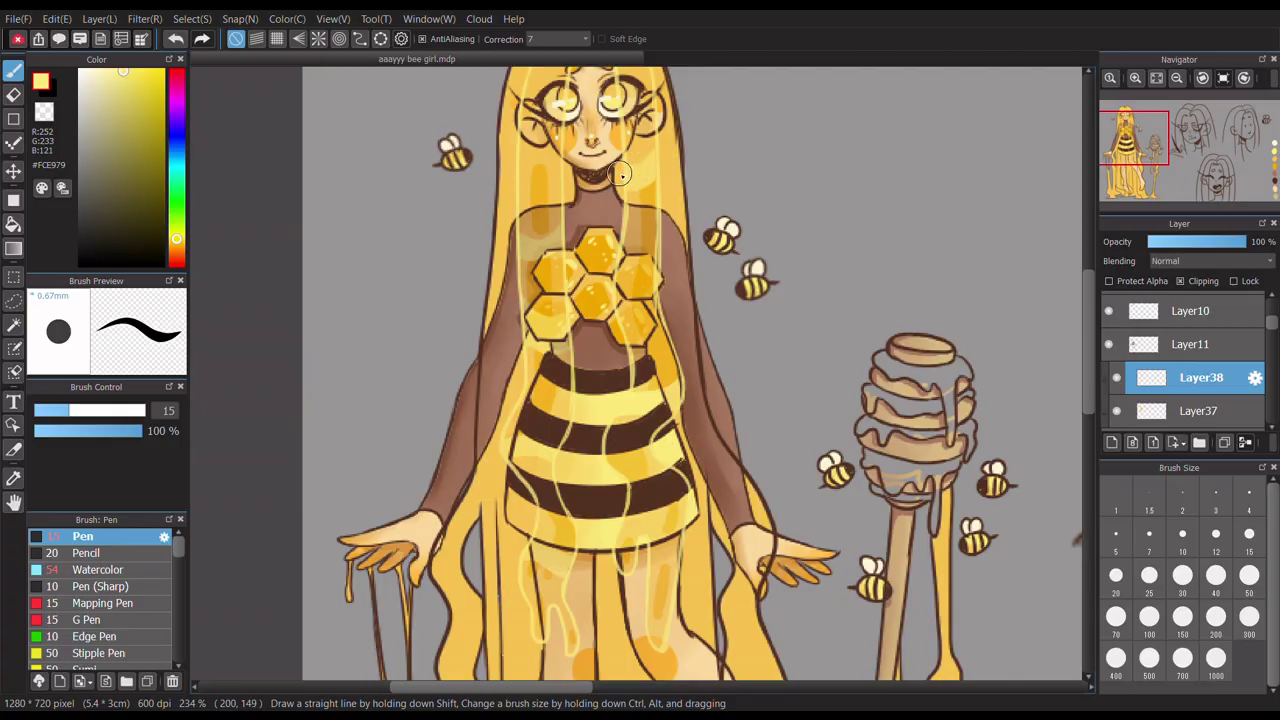
{"action": "scroll", "coordinate": [600, 190], "scroll_direction": "down", "scroll_amount": 2}
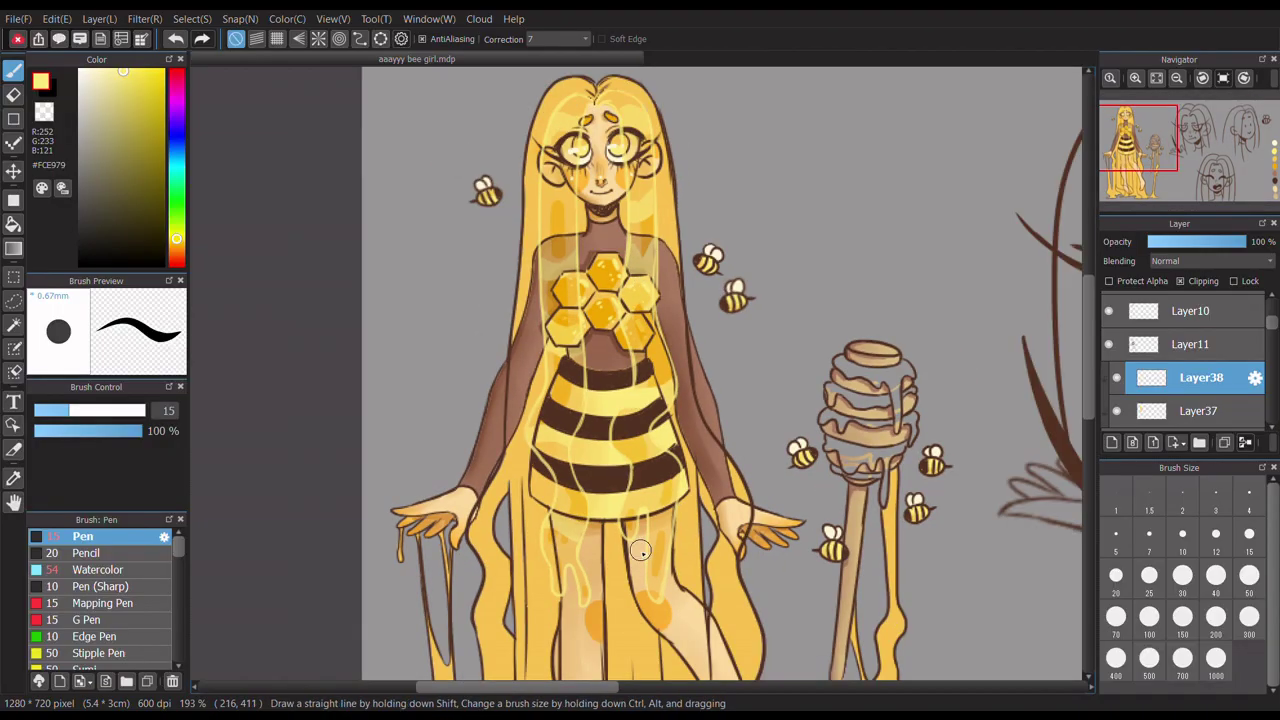
- Lower the opacity of Layer33, the front hair colour, to about 82%
{"action": "scroll", "coordinate": [645, 481], "scroll_direction": "up", "scroll_amount": 1}
{"action": "left_click", "coordinate": [1229, 244]}
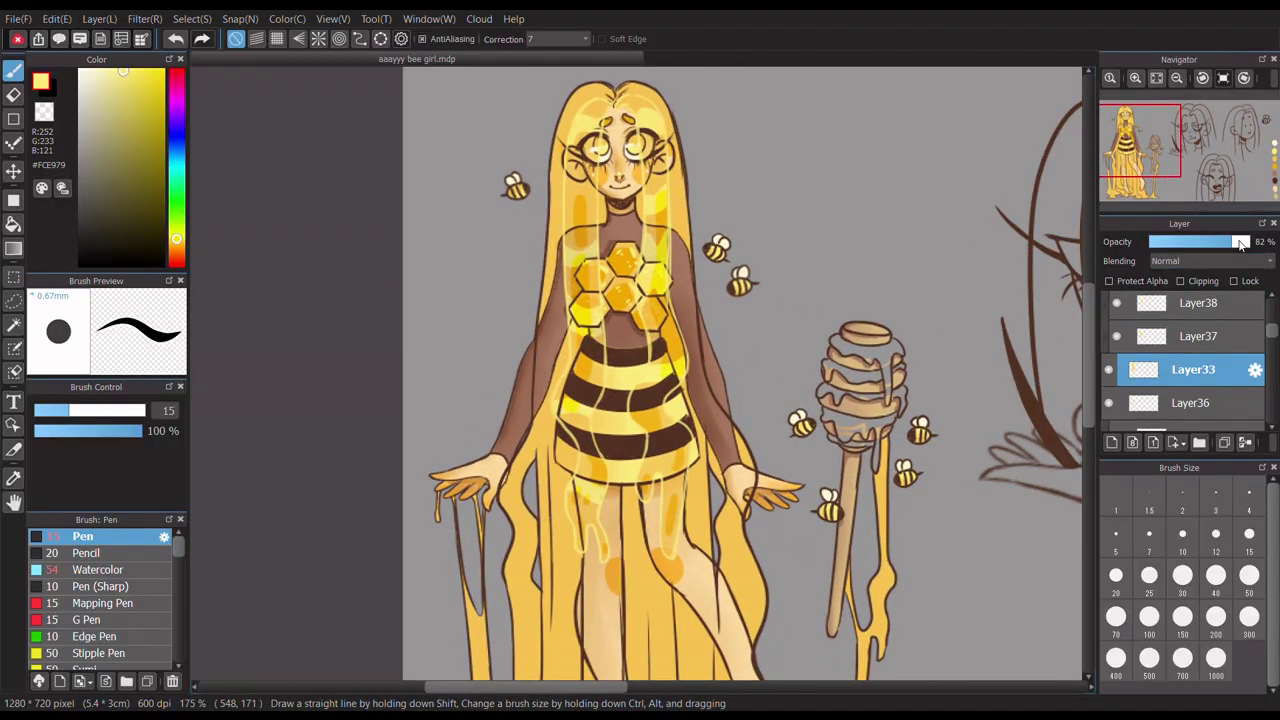
{"action": "left_click_drag", "start_coordinate": [1240, 245], "coordinate": [1245, 244]}
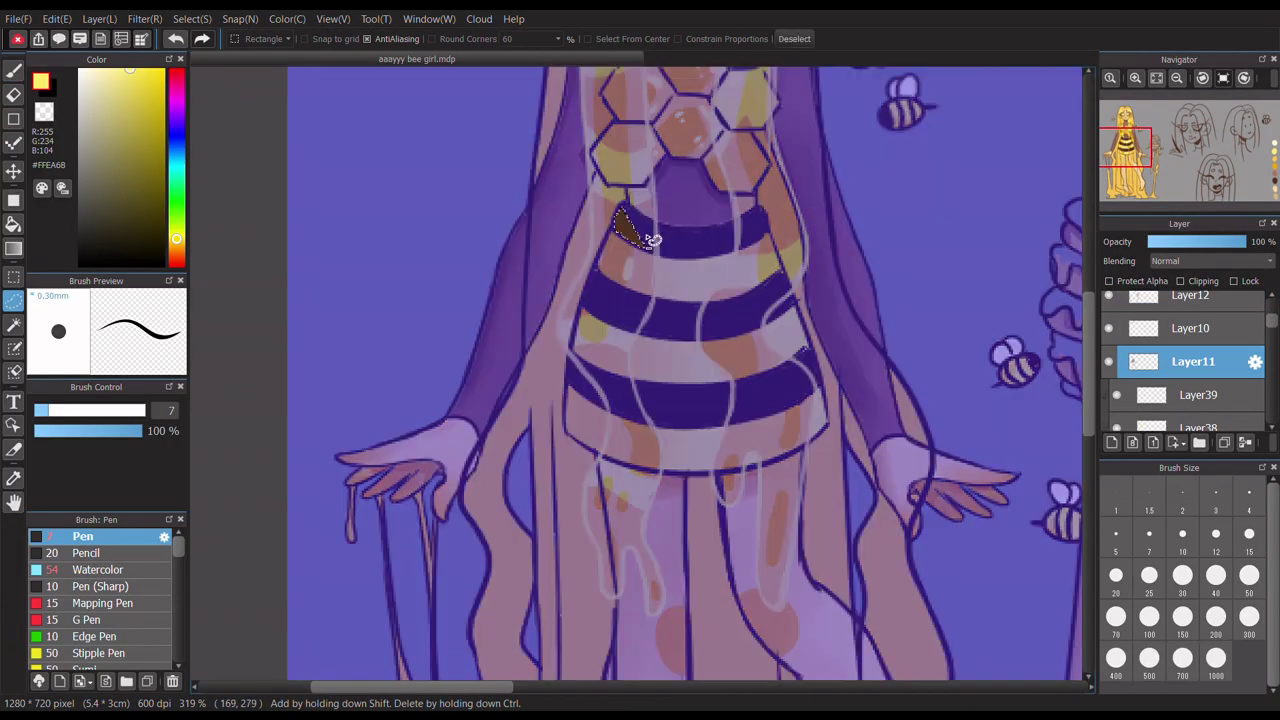
- Lasso the dress's dark stripes on Layer11 and move them to Layer40, placed beneath Layer36, so they lie behind the front strands
{"action": "key", "text": "ctrl+d"}
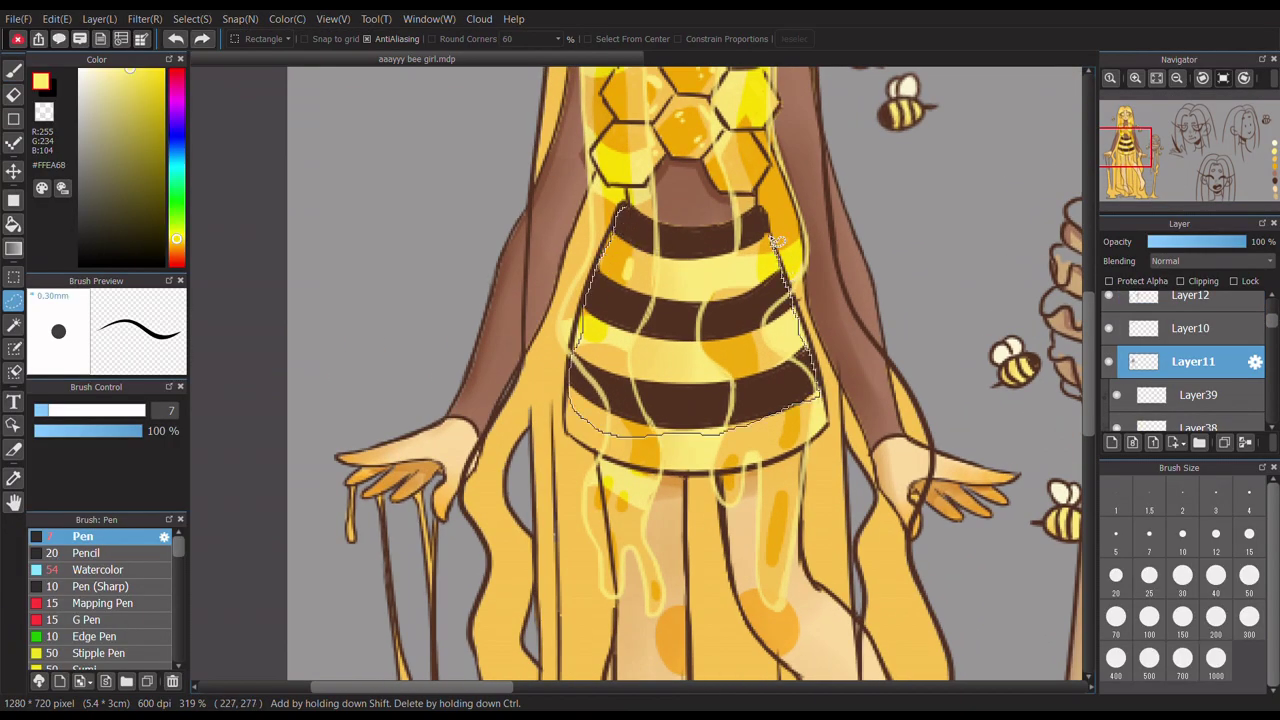
{"action": "left_click_drag", "start_coordinate": [673, 233], "coordinate": [674, 232]}
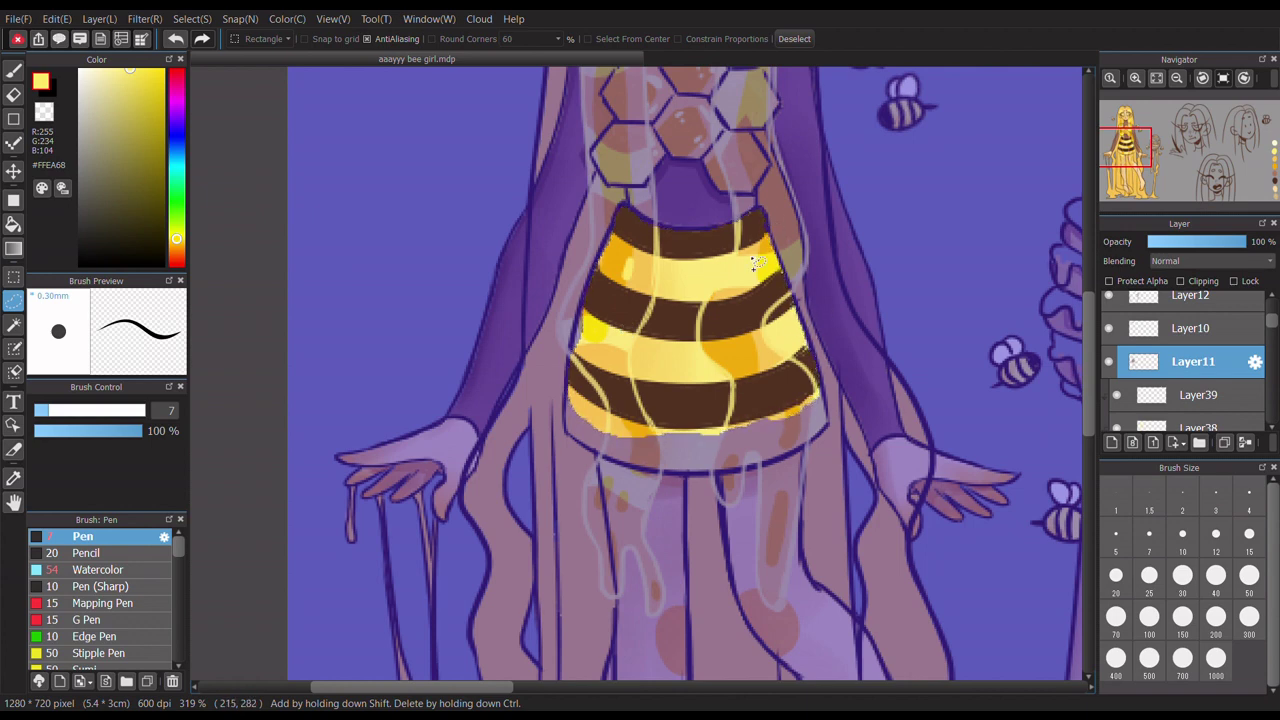
{"action": "scroll", "coordinate": [615, 275], "scroll_direction": "down", "scroll_amount": 5}
{"action": "left_click_drag", "start_coordinate": [1271, 320], "coordinate": [1273, 360]}
{"action": "scroll", "coordinate": [1112, 400], "scroll_direction": "up", "scroll_amount": 2}
{"action": "left_click", "coordinate": [1141, 340]}
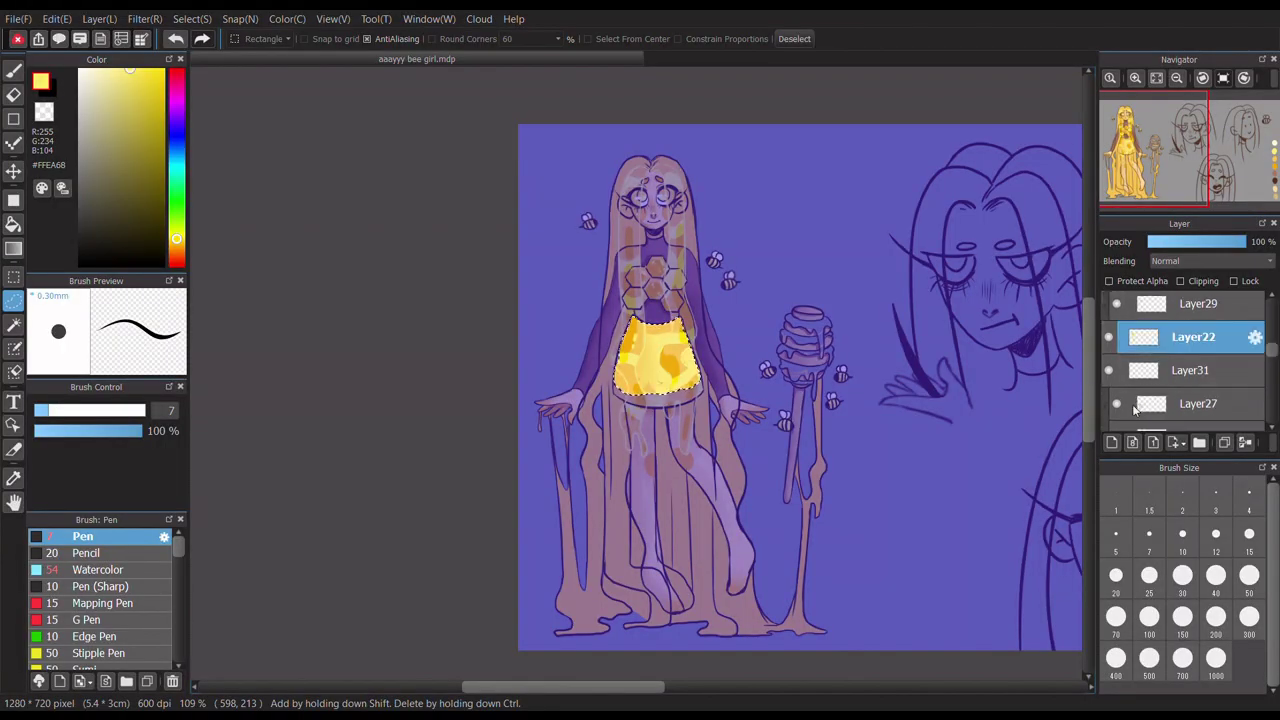
{"action": "key", "text": "ctrl+plus"}
{"action": "left_click_drag", "start_coordinate": [1141, 377], "coordinate": [1141, 320]}
{"action": "left_click_drag", "start_coordinate": [1140, 160], "coordinate": [1173, 199]}
{"action": "scroll", "coordinate": [1173, 199], "scroll_direction": "up", "scroll_amount": 1}
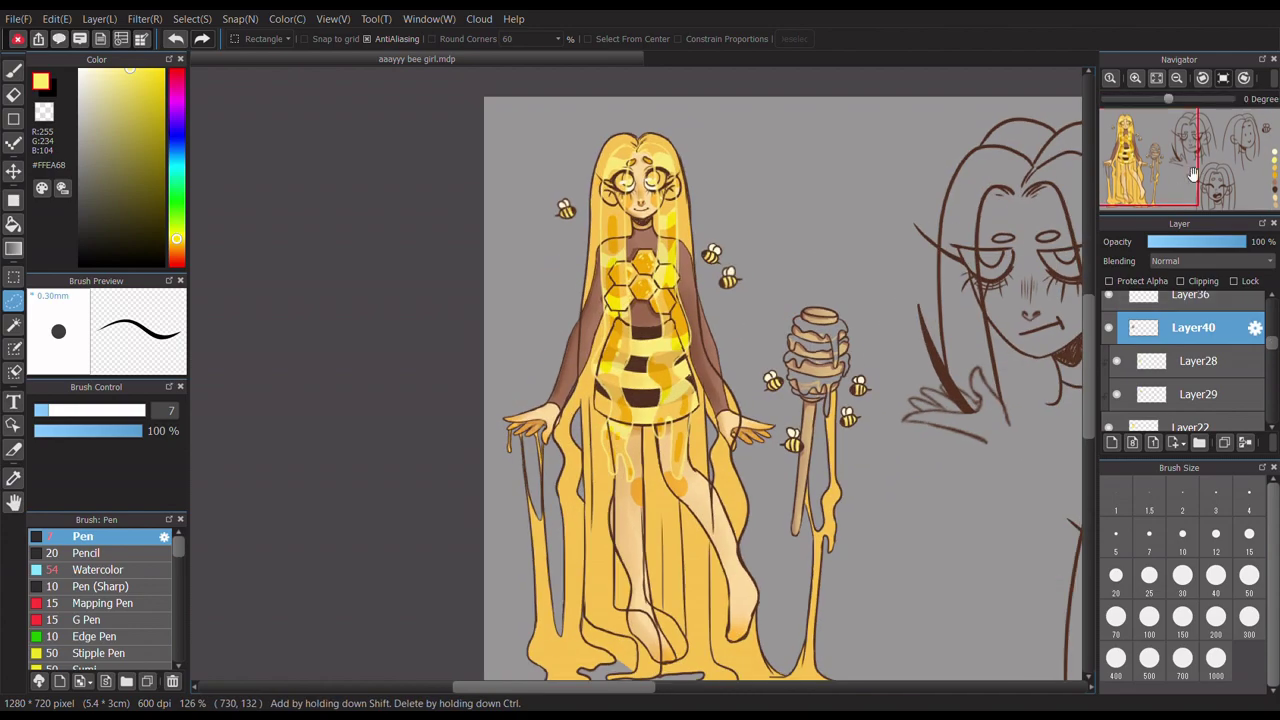
- Try lowering the opacity of Layer33 to 75%
{"action": "scroll", "coordinate": [1190, 380], "scroll_direction": "up", "scroll_amount": 2}
{"action": "left_click", "coordinate": [1193, 355]}
{"action": "left_click_drag", "start_coordinate": [1241, 247], "coordinate": [1230, 252]}
{"action": "key", "text": "ctrl+plus"}
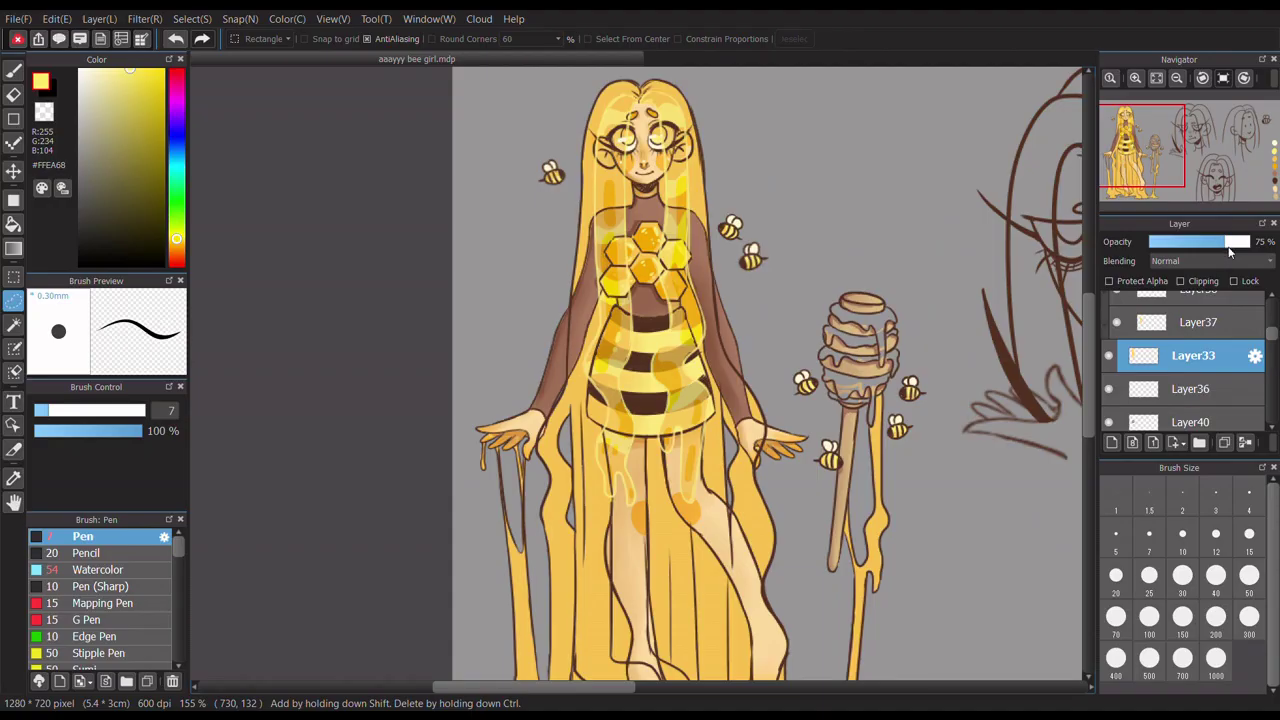
{"action": "scroll", "coordinate": [1214, 180], "scroll_direction": "down", "scroll_amount": 3}
{"action": "scroll", "coordinate": [1214, 180], "scroll_direction": "up", "scroll_amount": 3}
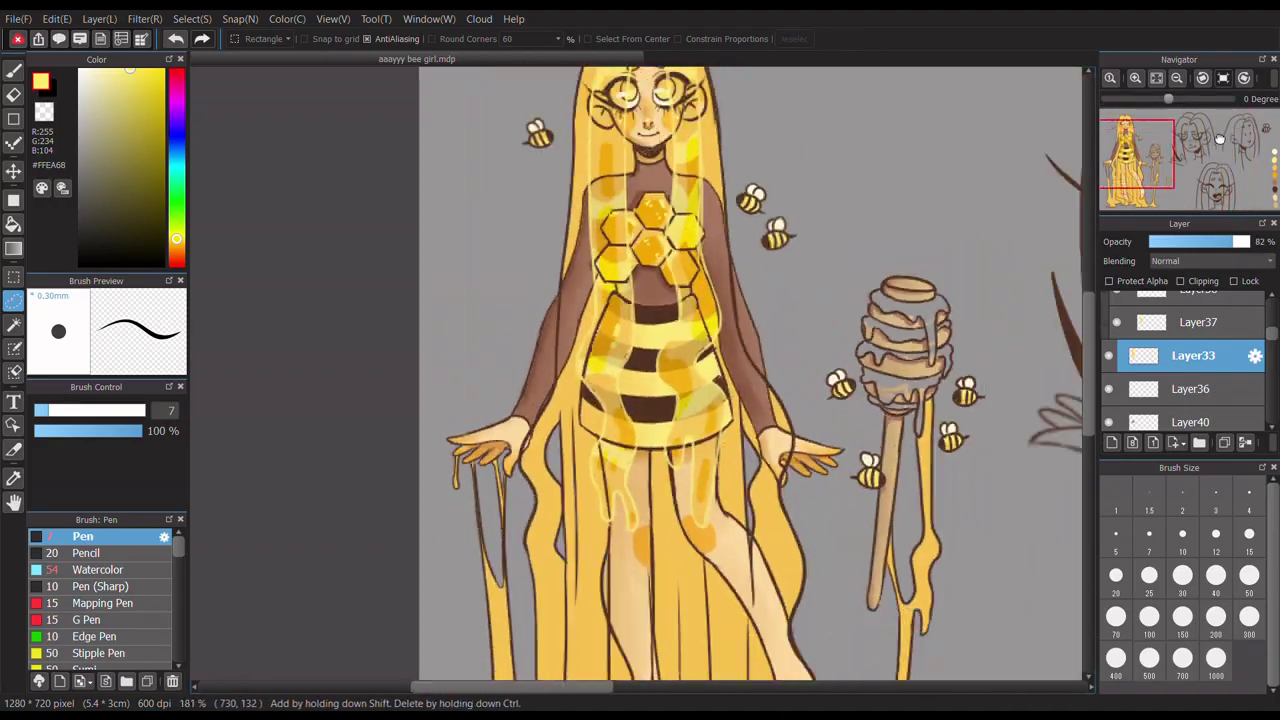
- Try painting small highlights on the front strands with a size 7 Pen in #FFEA68 on Layer39, using Dodge blending
{"action": "scroll", "coordinate": [1214, 180], "scroll_direction": "up", "scroll_amount": 4}
{"action": "scroll", "coordinate": [1190, 380], "scroll_direction": "up", "scroll_amount": 2}
{"action": "left_click", "coordinate": [1190, 351]}
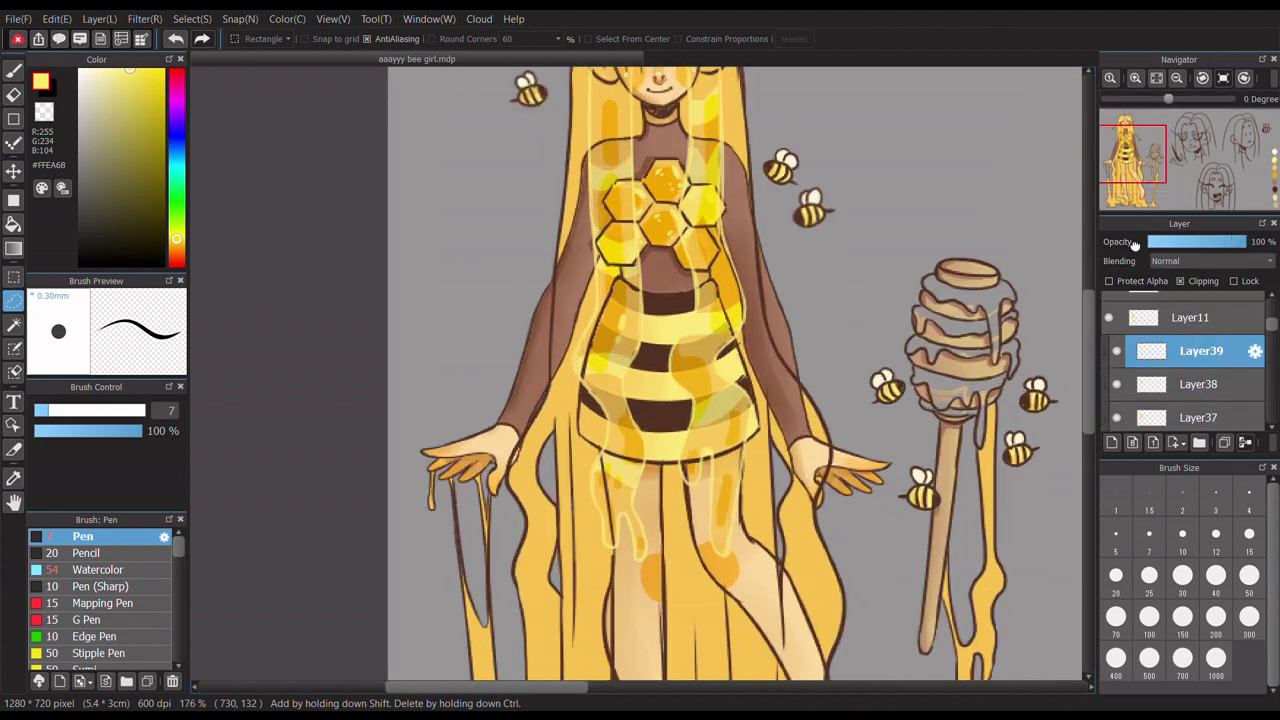
{"action": "key", "text": "b"}
{"action": "scroll", "coordinate": [567, 181], "scroll_direction": "up", "scroll_amount": 1}
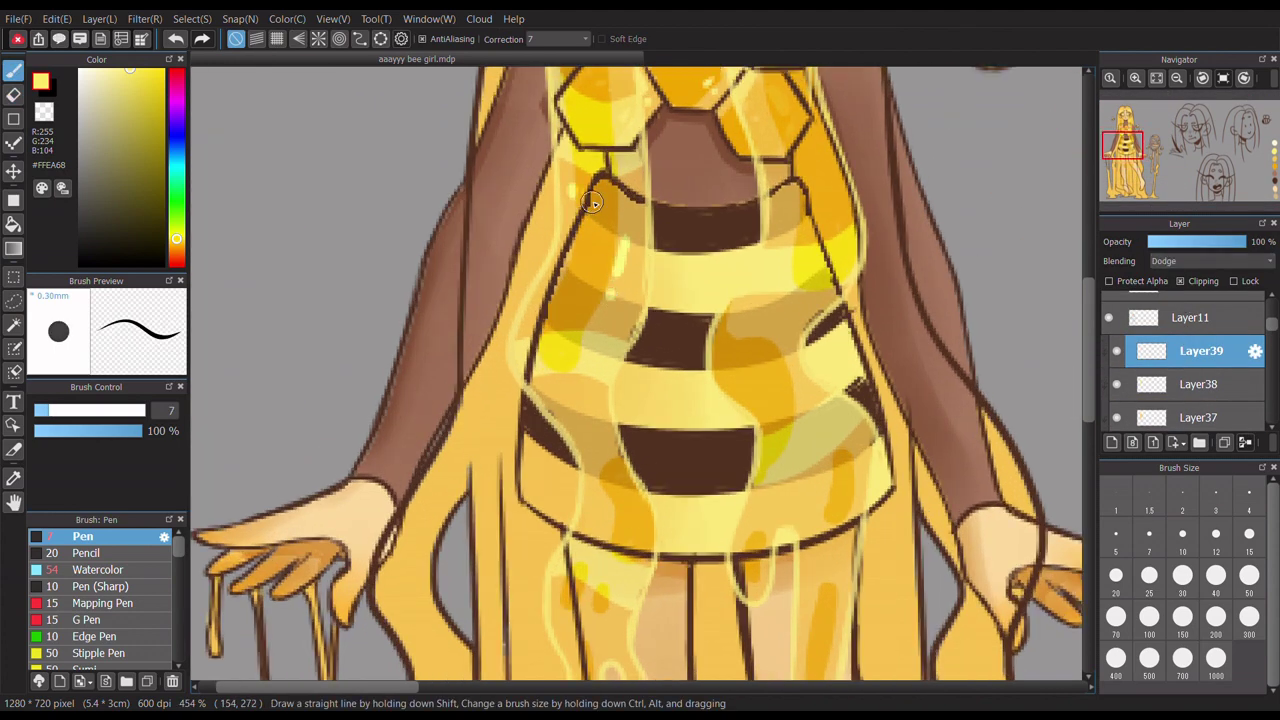
{"action": "scroll", "coordinate": [576, 307], "scroll_direction": "down", "scroll_amount": 2}
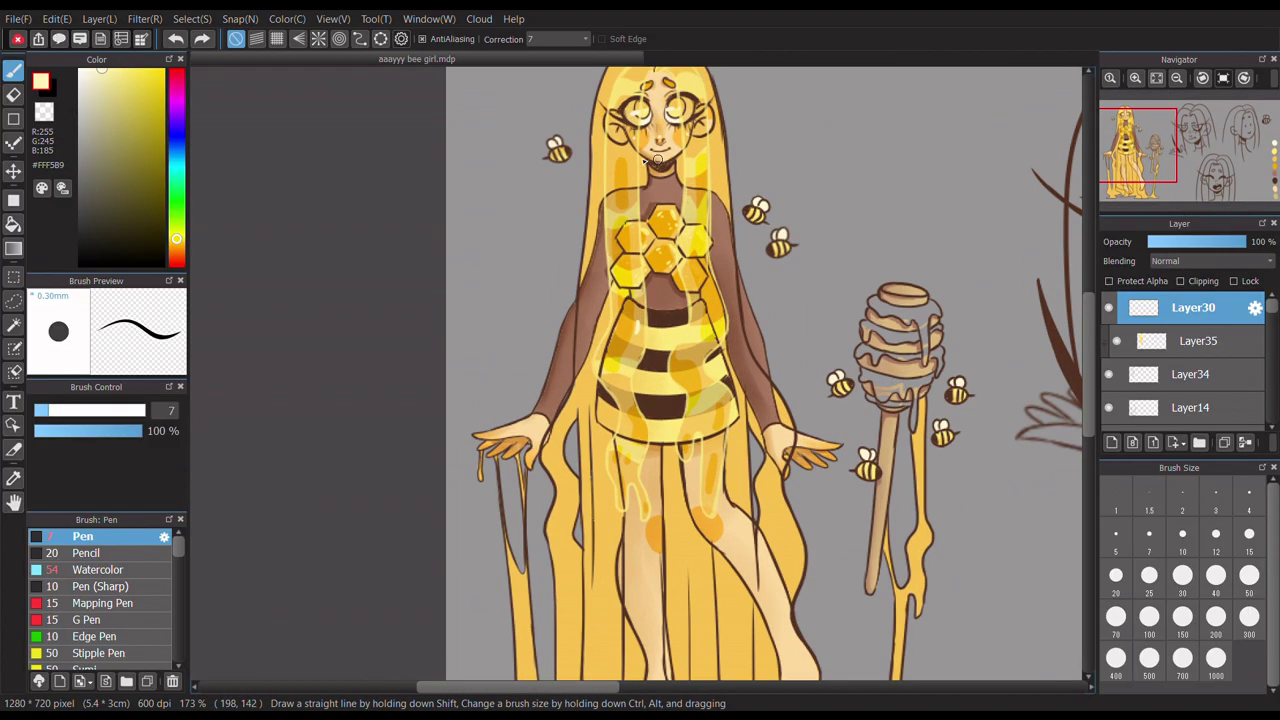
- Paint small pale yellow #FCE979 shine marks along the front hair strands on Layer30 with the Pen, sizes 7 and 5
{"action": "scroll", "coordinate": [620, 242], "scroll_direction": "up", "scroll_amount": 4}
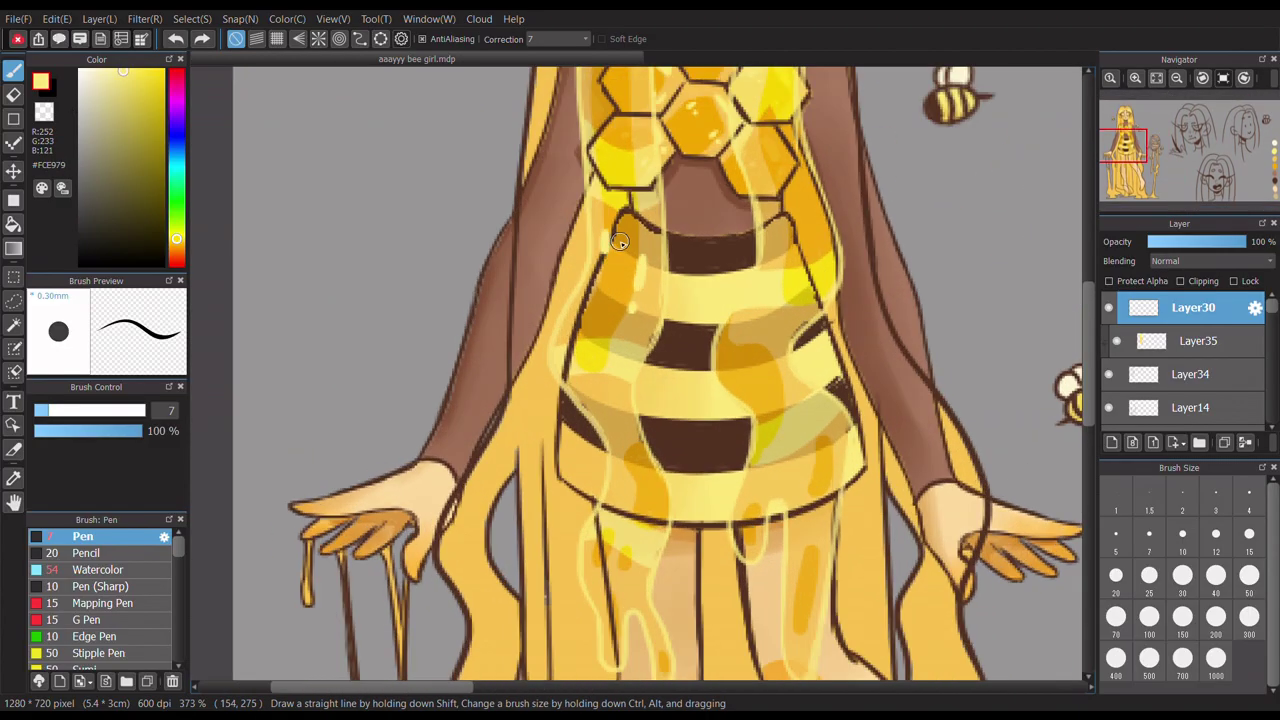
{"action": "scroll", "coordinate": [628, 432], "scroll_direction": "down", "scroll_amount": 3}
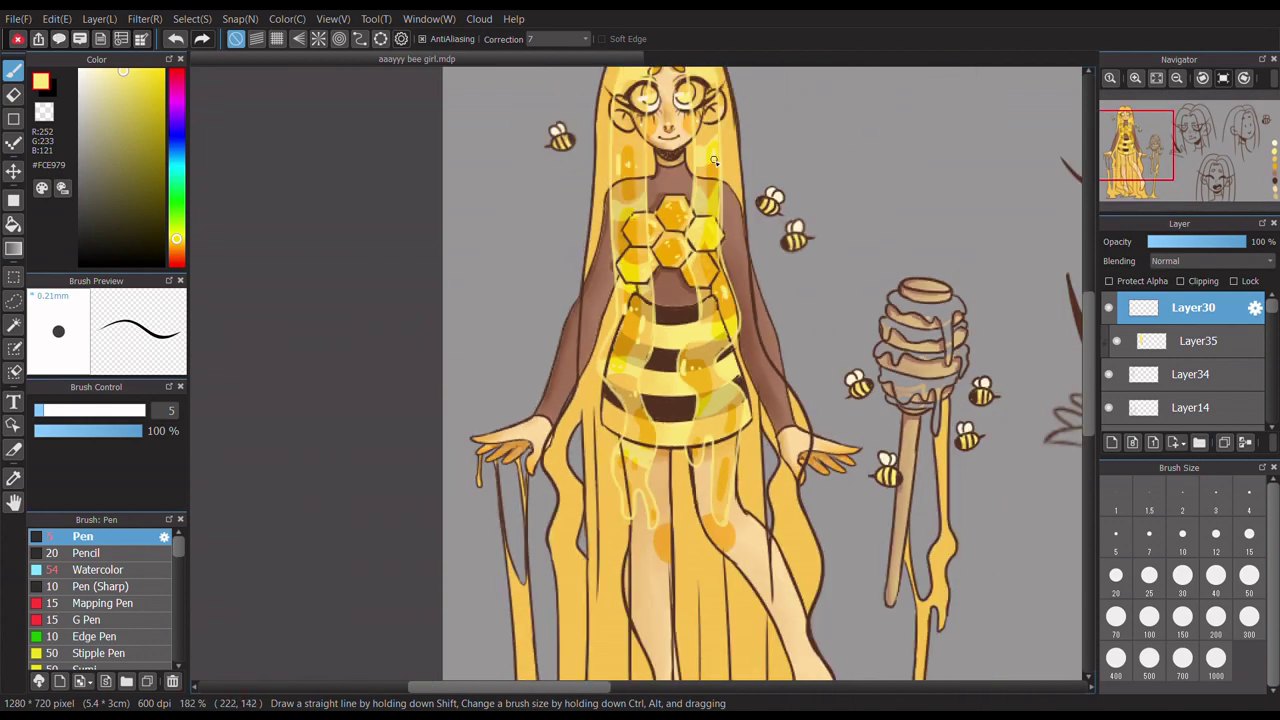
{"action": "scroll", "coordinate": [711, 177], "scroll_direction": "down", "scroll_amount": 1}
{"action": "scroll", "coordinate": [739, 469], "scroll_direction": "up", "scroll_amount": 3}
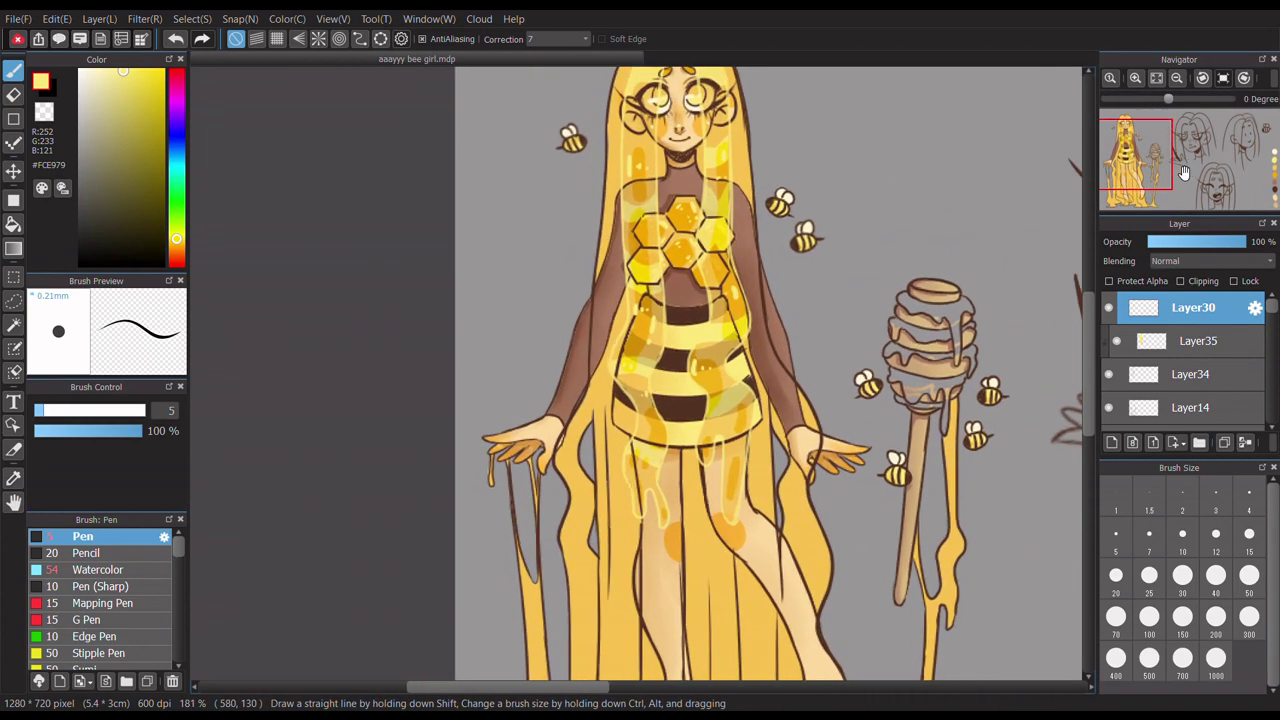
{"action": "scroll", "coordinate": [739, 469], "scroll_direction": "down", "scroll_amount": 5}
{"action": "scroll", "coordinate": [626, 290], "scroll_direction": "up", "scroll_amount": 5}
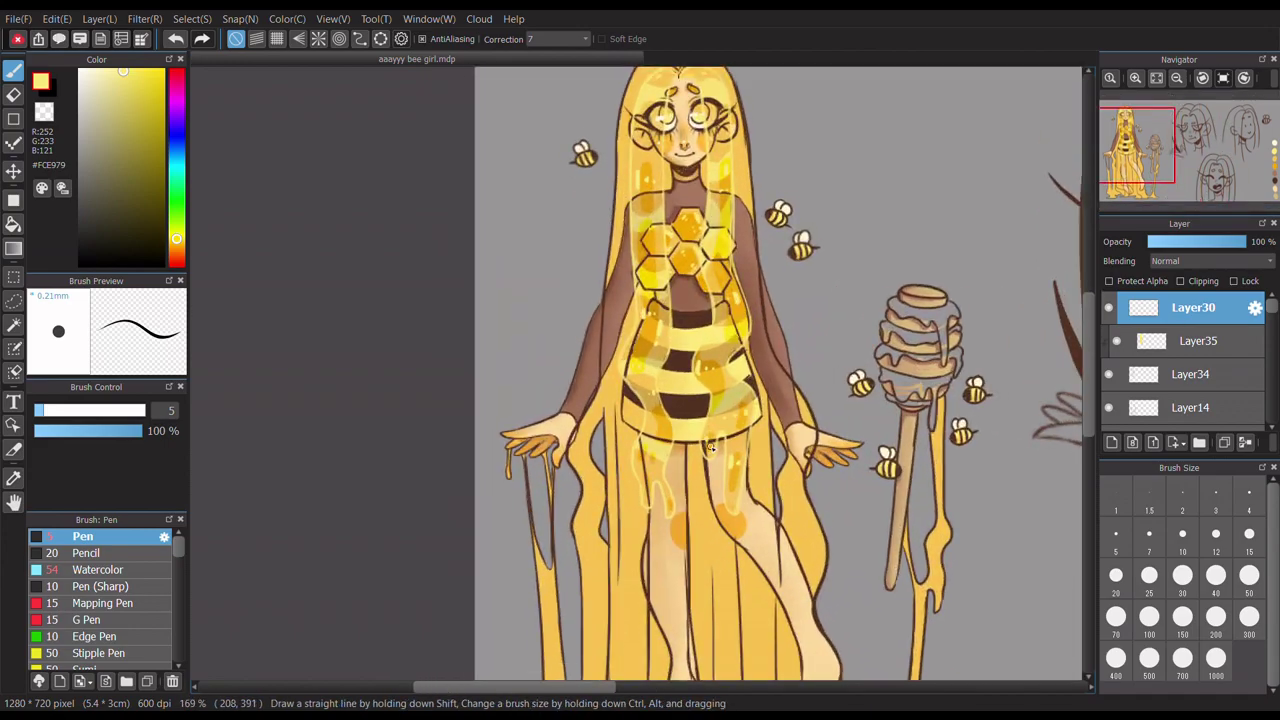
{"action": "scroll", "coordinate": [661, 436], "scroll_direction": "down", "scroll_amount": 4}
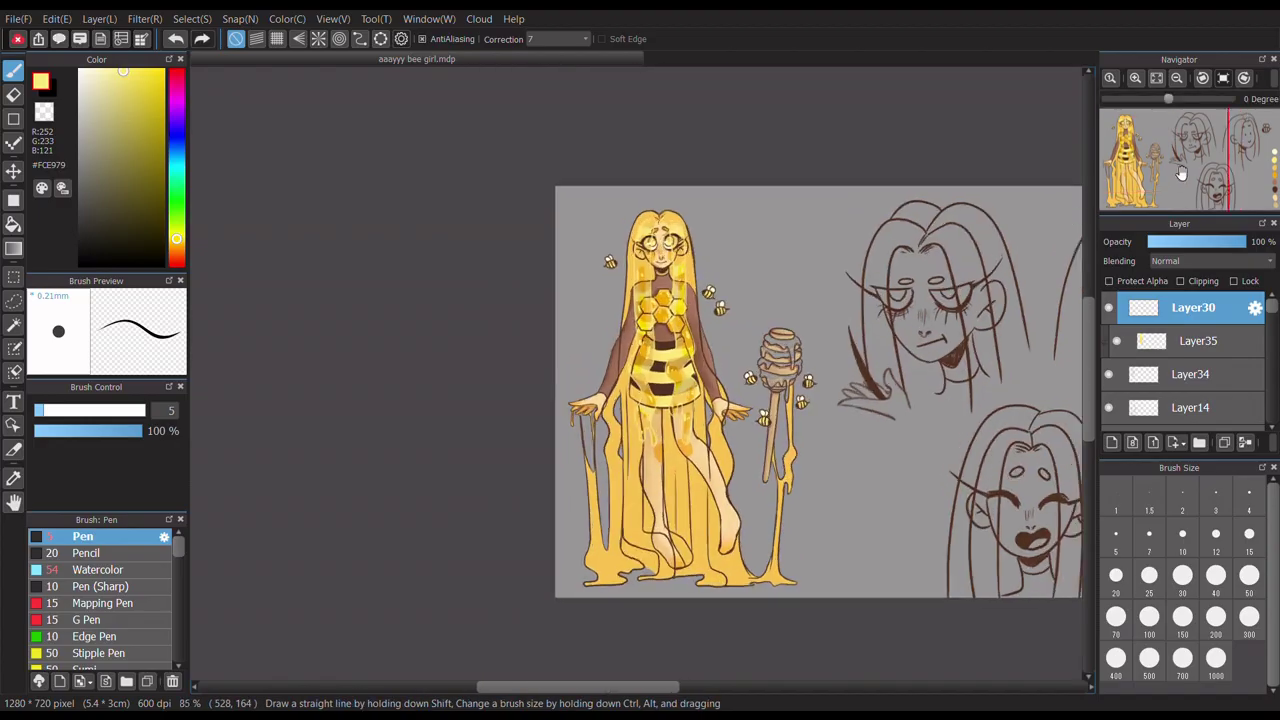
{"action": "scroll", "coordinate": [1266, 120], "scroll_direction": "up", "scroll_amount": 5}
{"action": "scroll", "coordinate": [1190, 360], "scroll_direction": "down", "scroll_amount": 3}
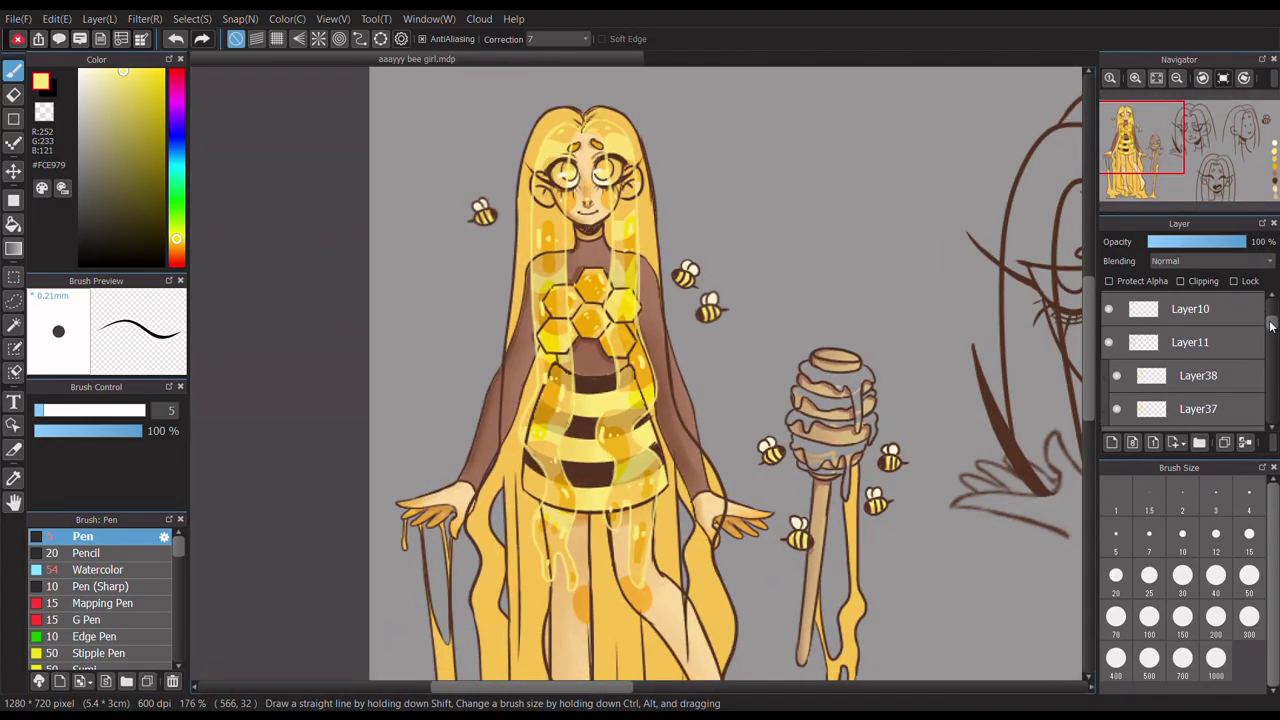
- Set the opacity of the Dodge-blended Layer38 to 69%
{"action": "left_click", "coordinate": [1195, 322]}
{"action": "scroll", "coordinate": [1172, 162], "scroll_direction": "down", "scroll_amount": 2}
{"action": "scroll", "coordinate": [648, 318], "scroll_direction": "up", "scroll_amount": 4}
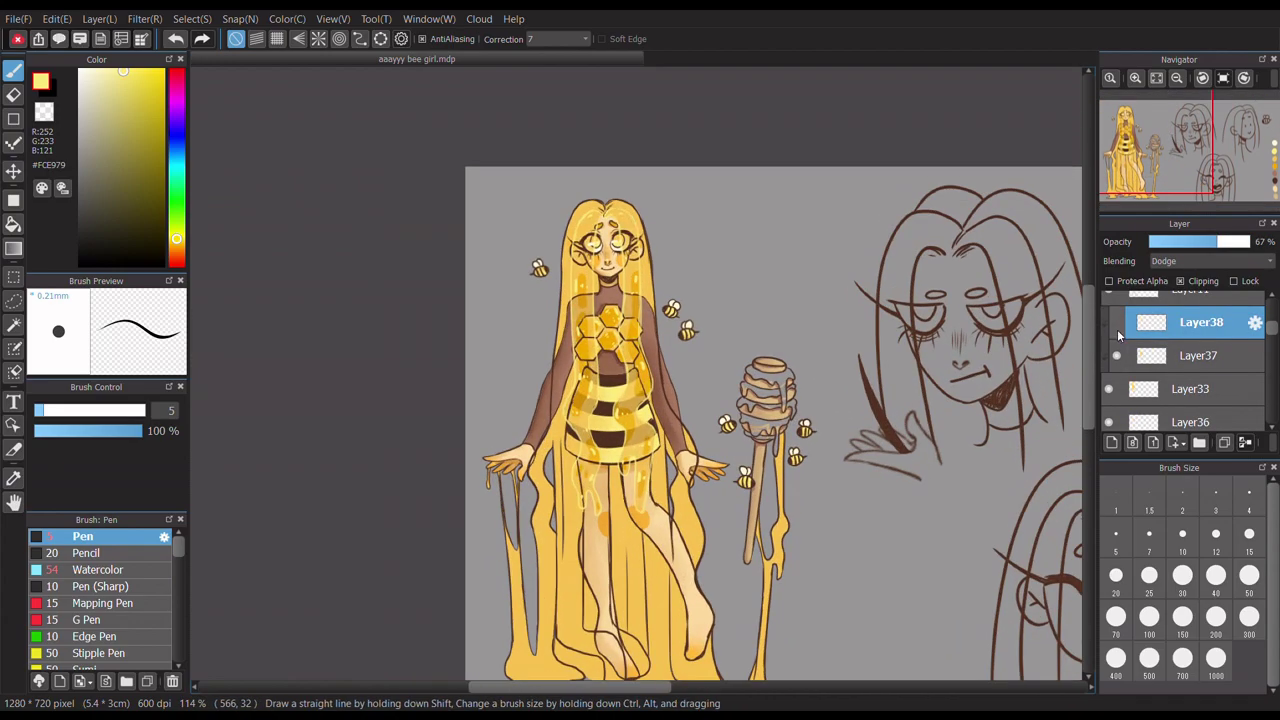
{"action": "key", "text": "e"}
{"action": "key", "text": "b"}
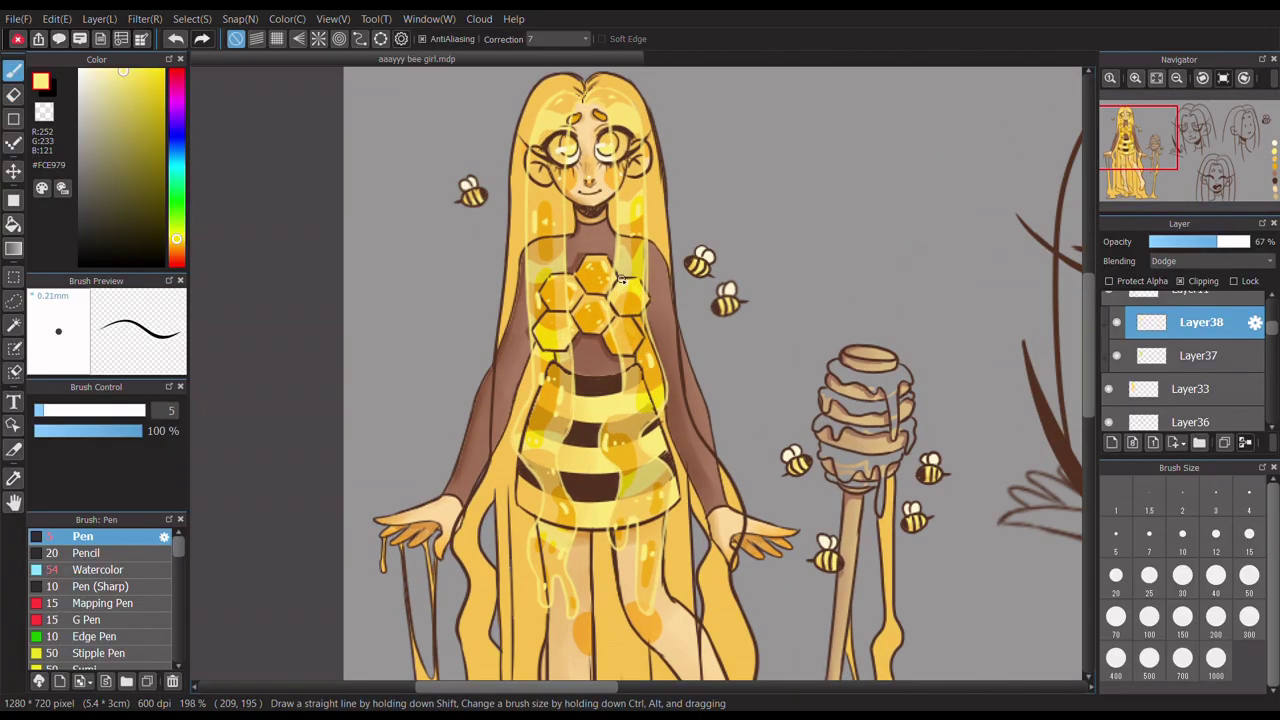
{"action": "scroll", "coordinate": [630, 258], "scroll_direction": "down", "scroll_amount": 4}
{"action": "scroll", "coordinate": [630, 258], "scroll_direction": "up", "scroll_amount": 3}
{"action": "scroll", "coordinate": [630, 258], "scroll_direction": "down", "scroll_amount": 3}
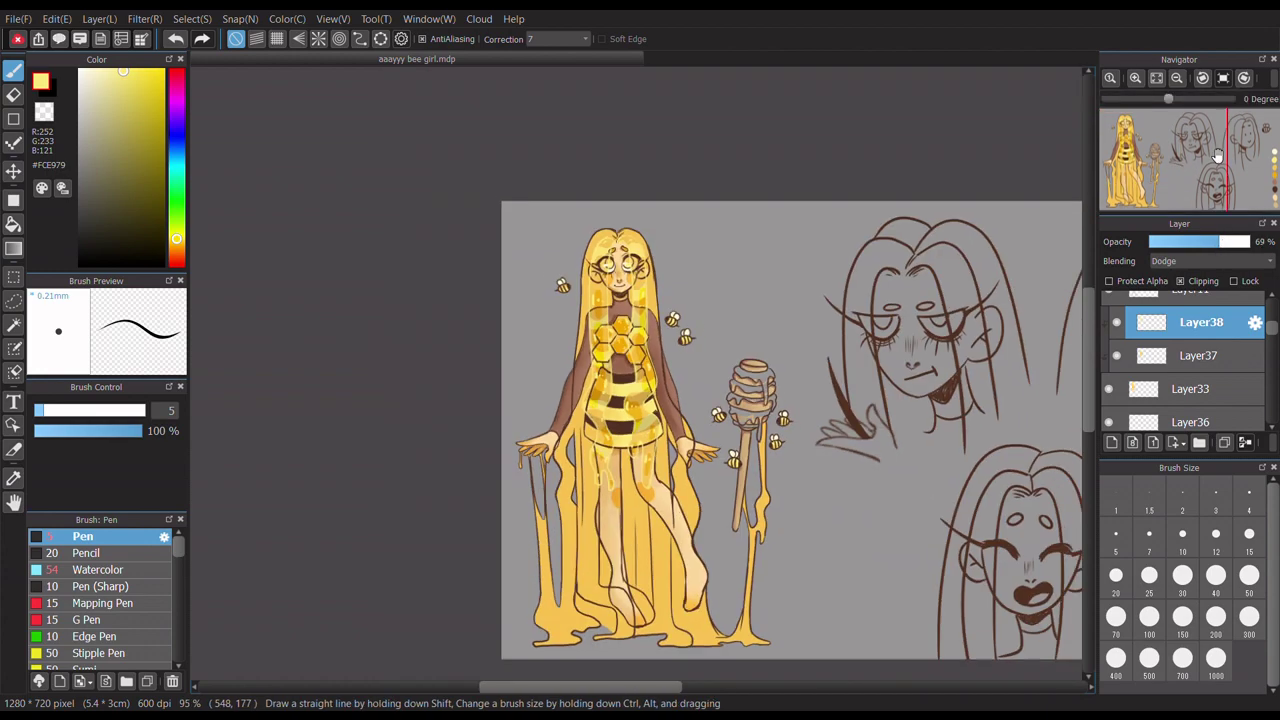
- Pick yellow #F9D360 as the drawing colour with Layer35 active
{"action": "scroll", "coordinate": [630, 258], "scroll_direction": "up", "scroll_amount": 4}
{"action": "scroll", "coordinate": [1190, 360], "scroll_direction": "up", "scroll_amount": 2}
{"action": "left_click", "coordinate": [1240, 366]}
{"action": "scroll", "coordinate": [1190, 360], "scroll_direction": "down", "scroll_amount": 3}
{"action": "left_click", "coordinate": [1240, 341]}
{"action": "scroll", "coordinate": [656, 414], "scroll_direction": "up", "scroll_amount": 5}
{"action": "scroll", "coordinate": [633, 454], "scroll_direction": "down", "scroll_amount": 5}
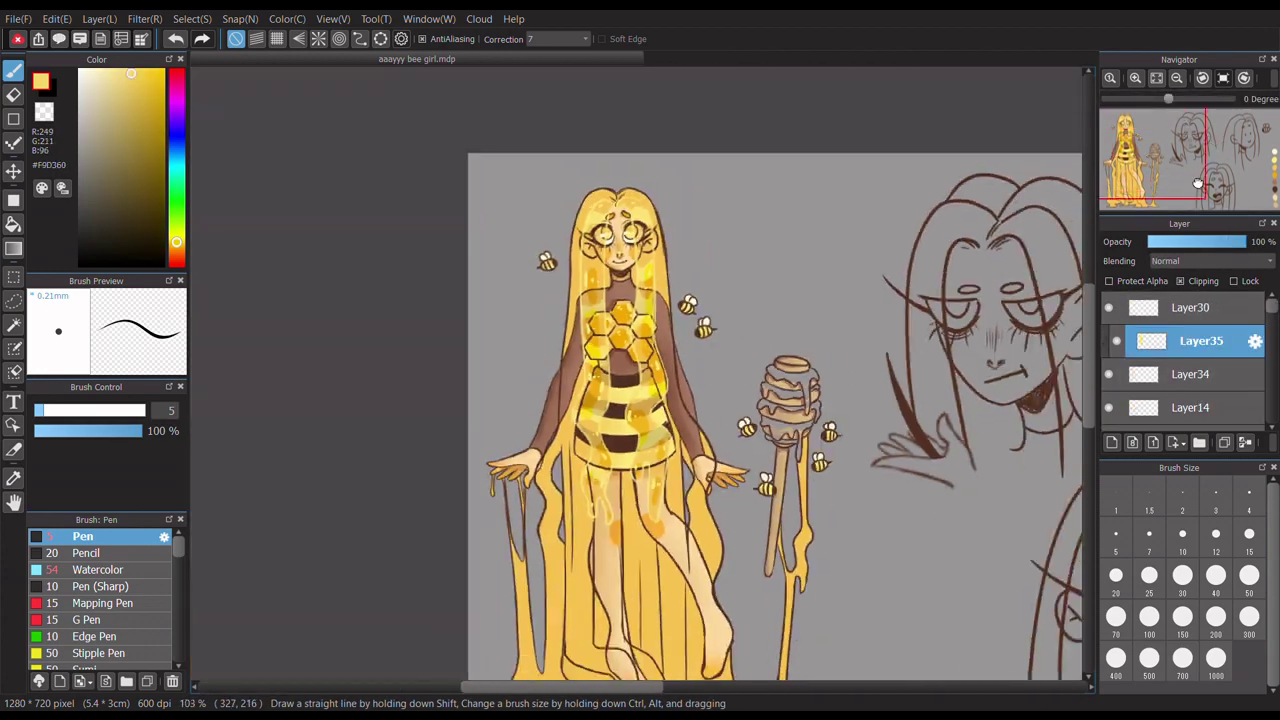
{"action": "scroll", "coordinate": [633, 454], "scroll_direction": "up", "scroll_amount": 1}
{"action": "scroll", "coordinate": [633, 454], "scroll_direction": "down", "scroll_amount": 1}
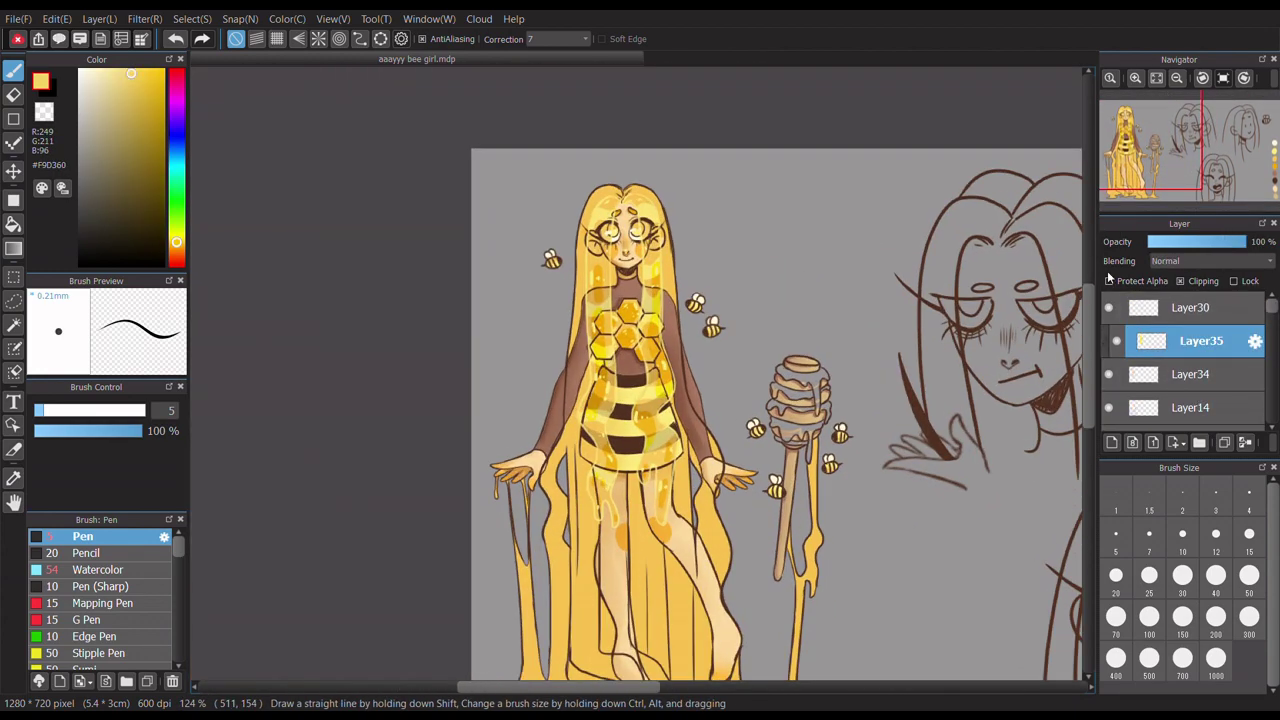
- Move Layer33 together with its clipped Layer37 and Layer38 up the layer stack to directly beneath Layer14
{"action": "scroll", "coordinate": [1150, 190], "scroll_direction": "down", "scroll_amount": 3}
{"action": "scroll", "coordinate": [1150, 190], "scroll_direction": "up", "scroll_amount": 3}
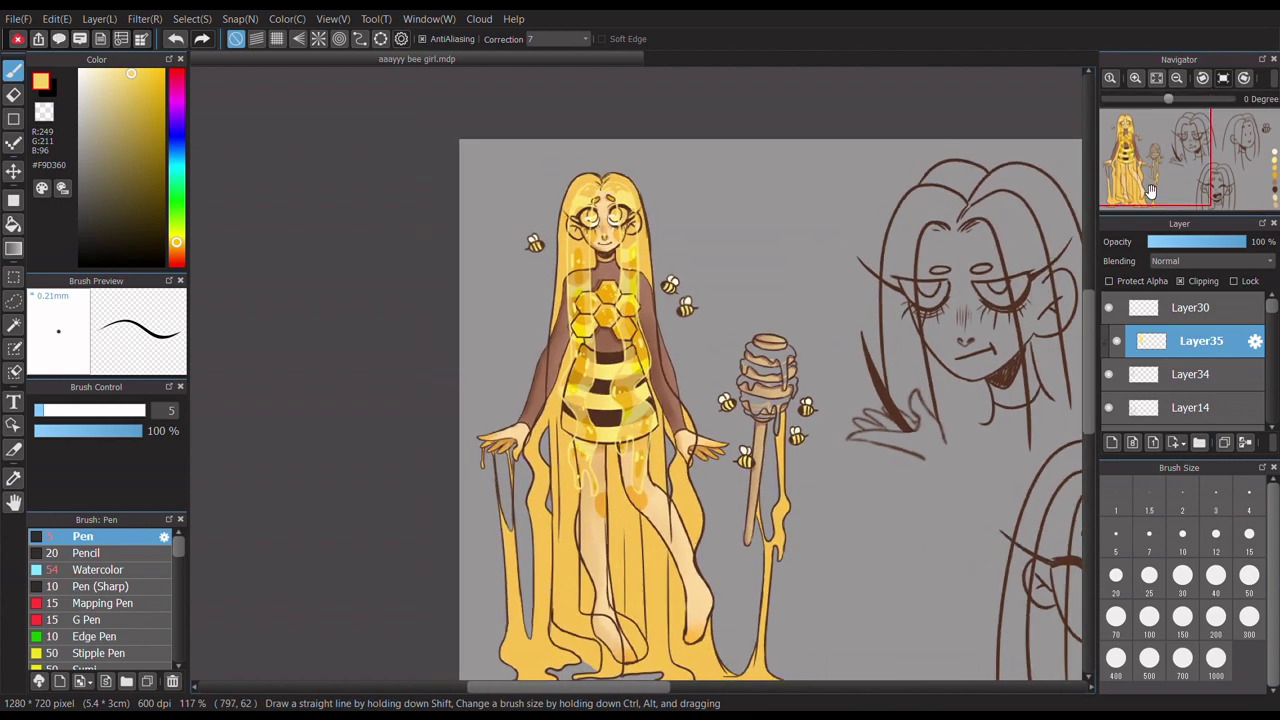
{"action": "scroll", "coordinate": [1108, 396], "scroll_direction": "down", "scroll_amount": 3}
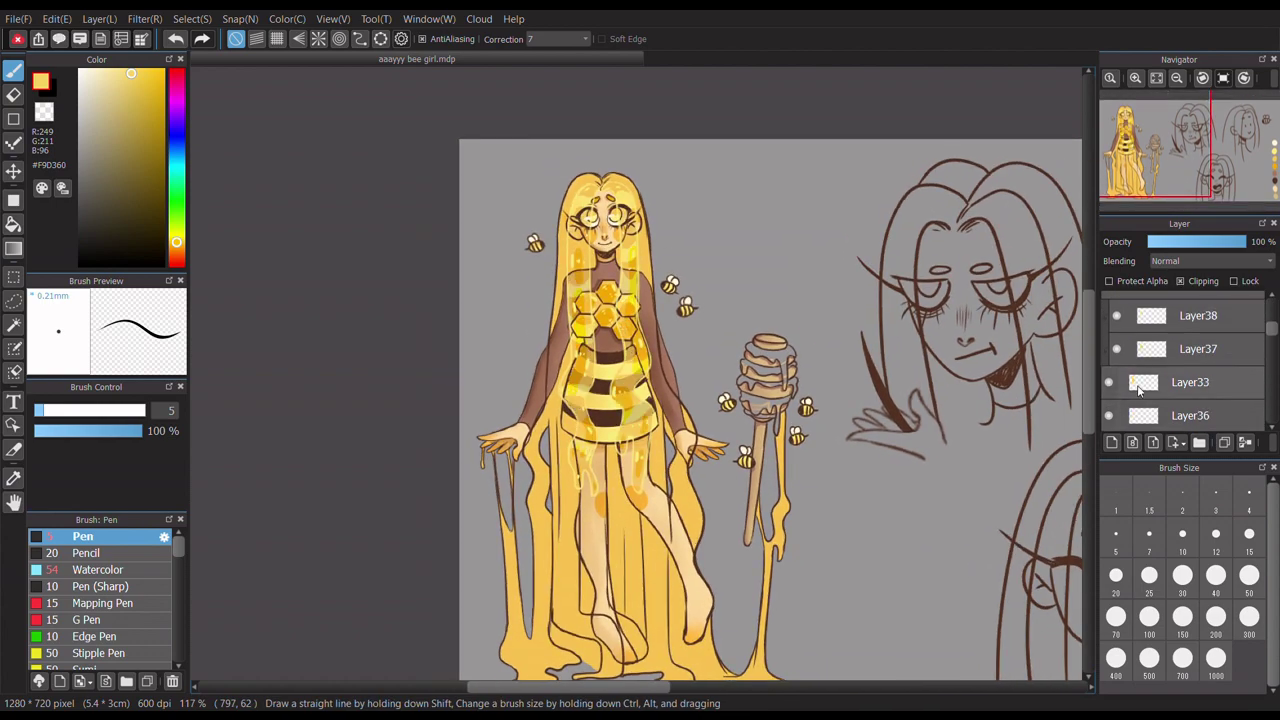
{"action": "left_click", "coordinate": [1119, 385]}
{"action": "scroll", "coordinate": [1256, 162], "scroll_direction": "up", "scroll_amount": 3}
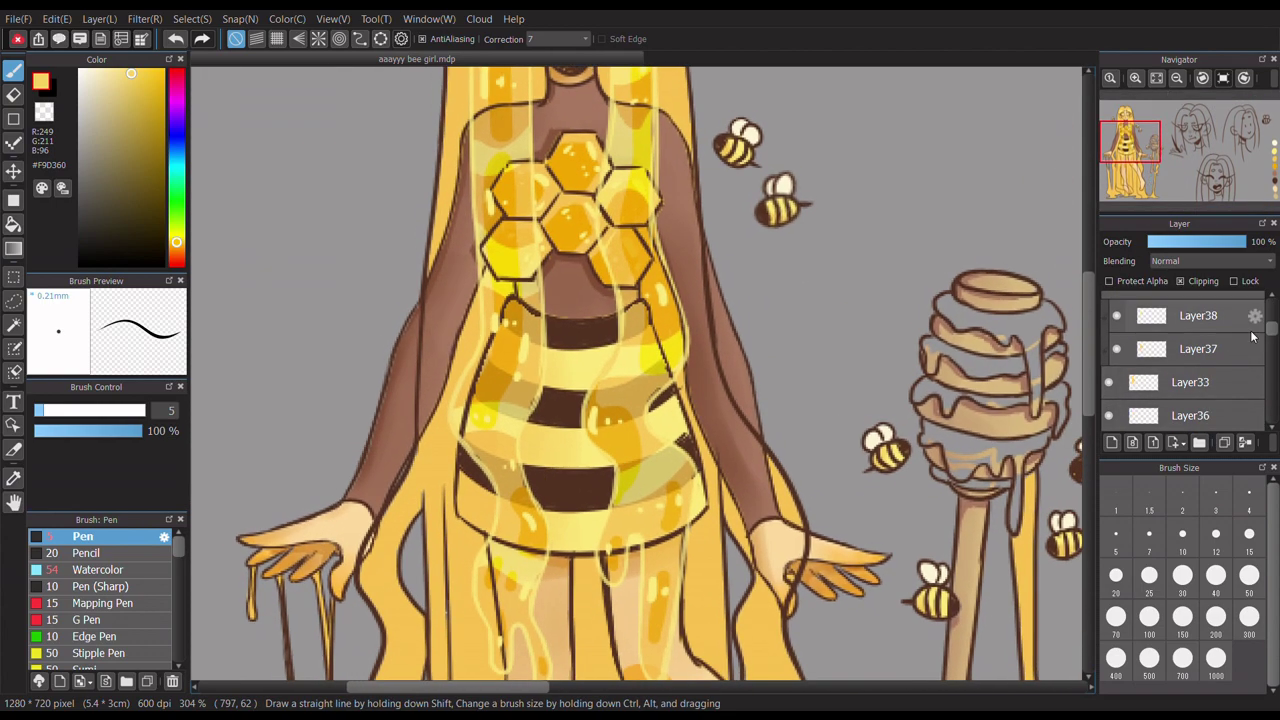
{"action": "scroll", "coordinate": [1256, 162], "scroll_direction": "down", "scroll_amount": 3}
{"action": "scroll", "coordinate": [1256, 162], "scroll_direction": "up", "scroll_amount": 1}
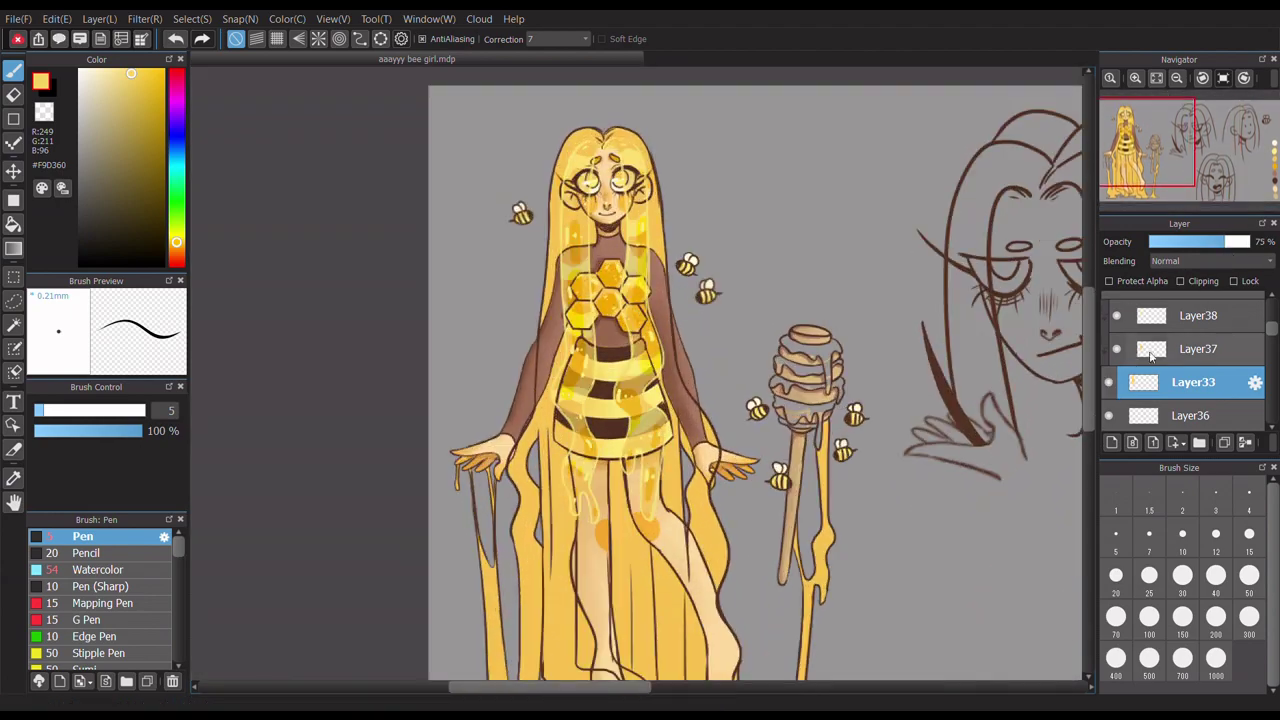
{"action": "left_click_drag", "start_coordinate": [1150, 390], "coordinate": [1172, 320]}
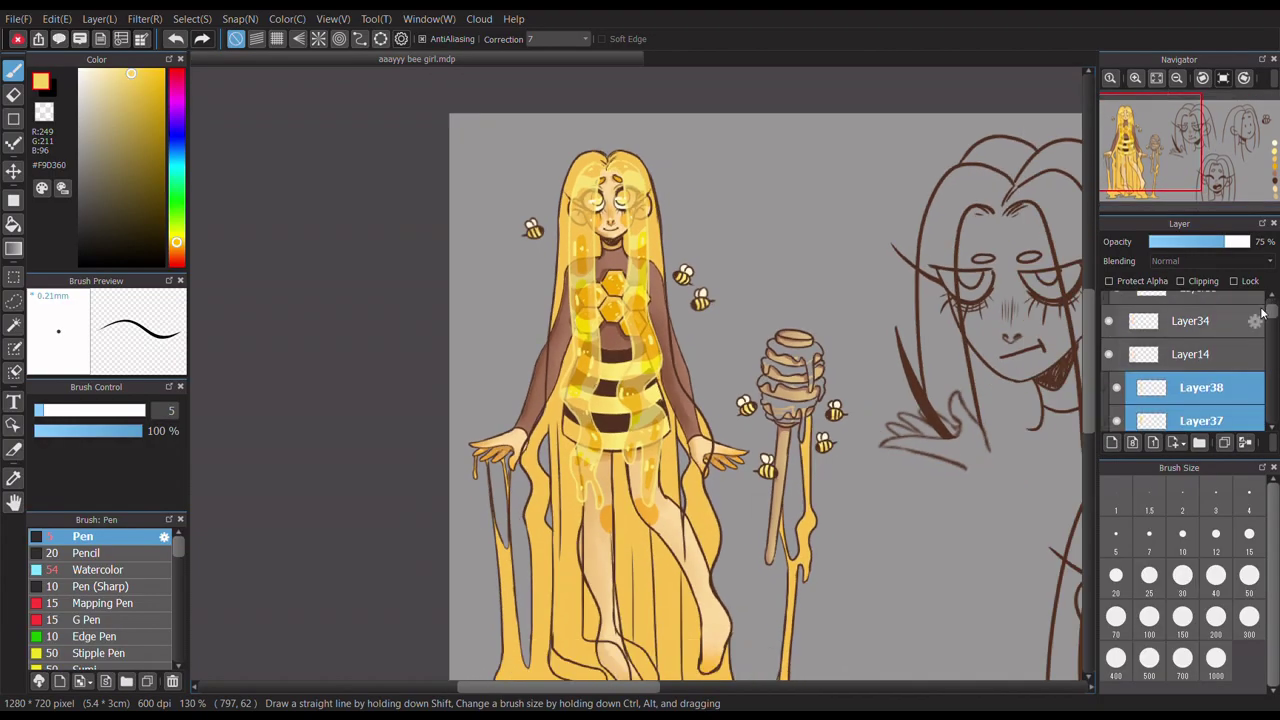
- Set the opacity of Layer33 to 73%
{"action": "left_click", "coordinate": [1190, 335]}
{"action": "scroll", "coordinate": [1209, 190], "scroll_direction": "up", "scroll_amount": 1}
{"action": "scroll", "coordinate": [1127, 175], "scroll_direction": "down", "scroll_amount": 2}
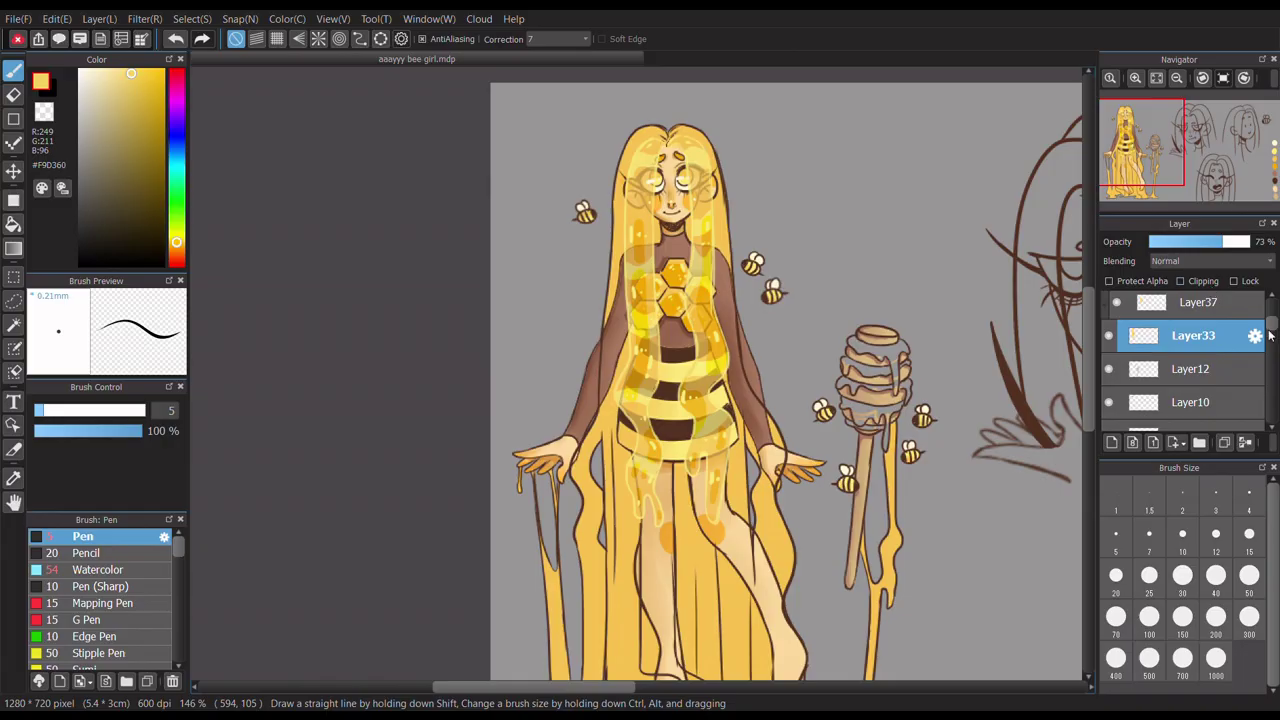
- Move Layer10 up the layer stack to between Layer30 and Layer35 so the facial lines lie over the hair
{"action": "scroll", "coordinate": [1265, 335], "scroll_direction": "down", "scroll_amount": 2}
{"action": "scroll", "coordinate": [1149, 158], "scroll_direction": "down", "scroll_amount": 2}
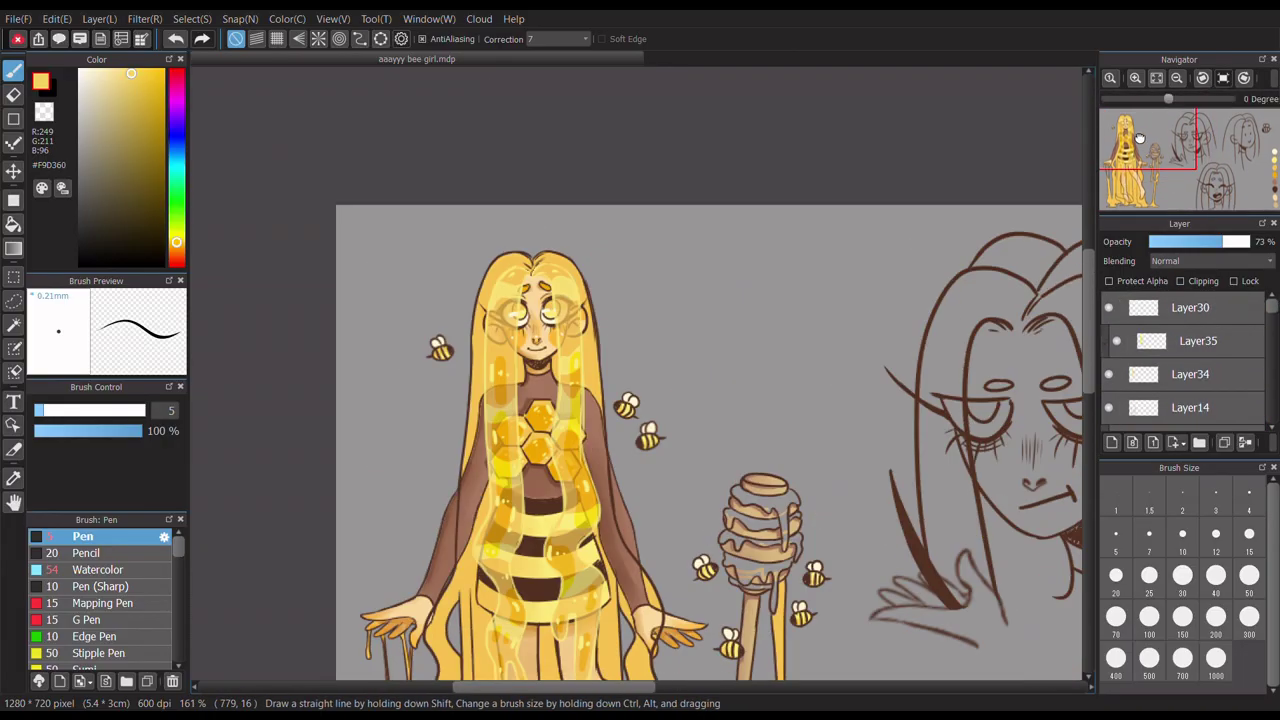
{"action": "scroll", "coordinate": [1149, 158], "scroll_direction": "up", "scroll_amount": 4}
{"action": "scroll", "coordinate": [1190, 370], "scroll_direction": "up", "scroll_amount": 1}
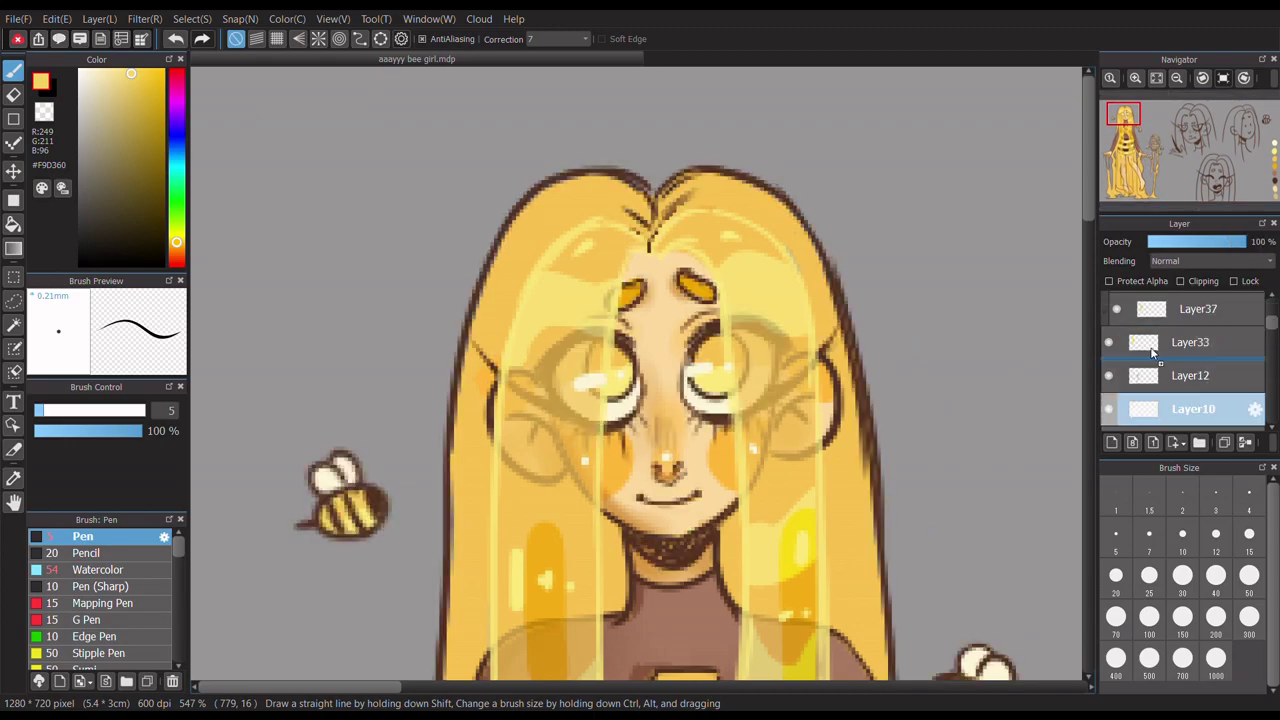
{"action": "left_click", "coordinate": [1193, 335]}
{"action": "scroll", "coordinate": [1209, 177], "scroll_direction": "down", "scroll_amount": 1}
{"action": "scroll", "coordinate": [1209, 177], "scroll_direction": "down", "scroll_amount": 4}
{"action": "scroll", "coordinate": [1200, 175], "scroll_direction": "up", "scroll_amount": 1}
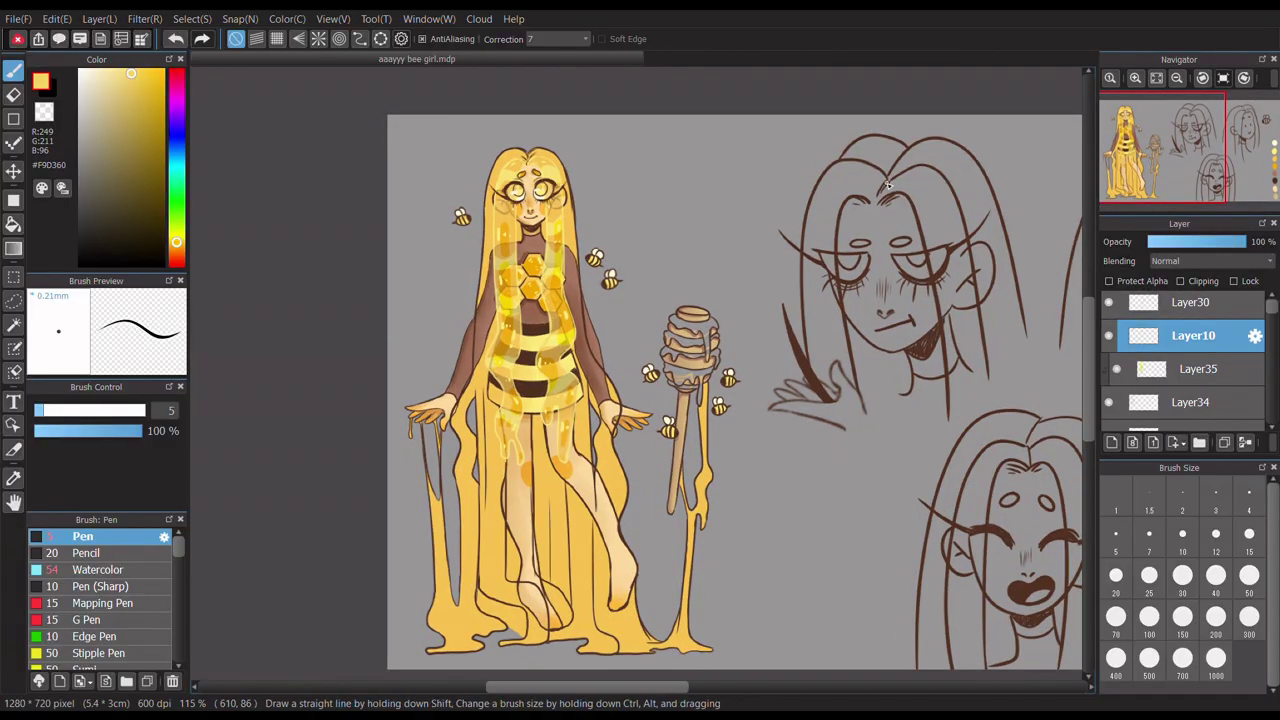
- Add Layer41 clipped to Layer15 and paint orange #F6A900 patches on the dripping hair beneath the left-hand palm with a size 21 Pen
{"action": "scroll", "coordinate": [1185, 172], "scroll_direction": "down", "scroll_amount": 1}
{"action": "scroll", "coordinate": [1190, 370], "scroll_direction": "down", "scroll_amount": 3}
{"action": "left_click", "coordinate": [1200, 391]}
{"action": "scroll", "coordinate": [1125, 172], "scroll_direction": "up", "scroll_amount": 5}
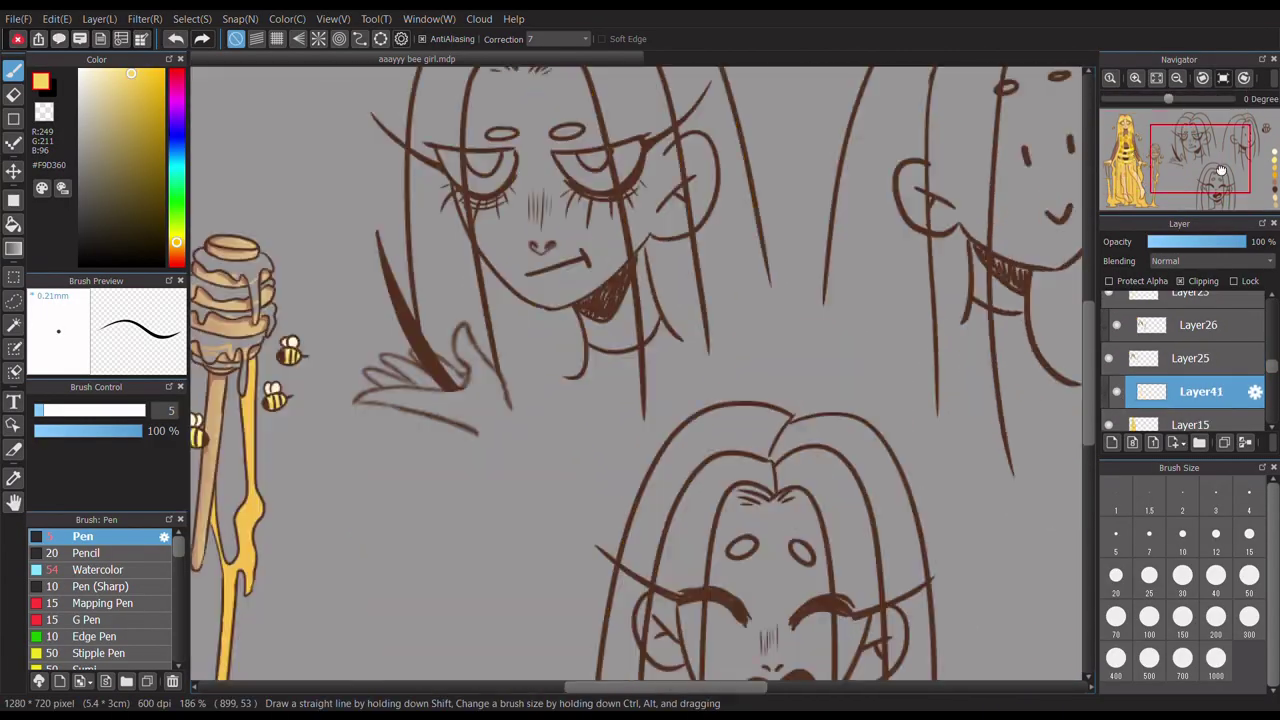
{"action": "scroll", "coordinate": [1125, 172], "scroll_direction": "down", "scroll_amount": 3}
{"action": "scroll", "coordinate": [600, 323], "scroll_direction": "up", "scroll_amount": 2}
{"action": "mouse_move", "coordinate": [528, 330]}
{"action": "left_mouse_down"}
{"action": "mouse_move", "coordinate": [531, 506]}
{"action": "mouse_move", "coordinate": [544, 478]}
{"action": "left_mouse_up"}
{"action": "left_click_drag", "start_coordinate": [566, 609], "coordinate": [607, 613]}
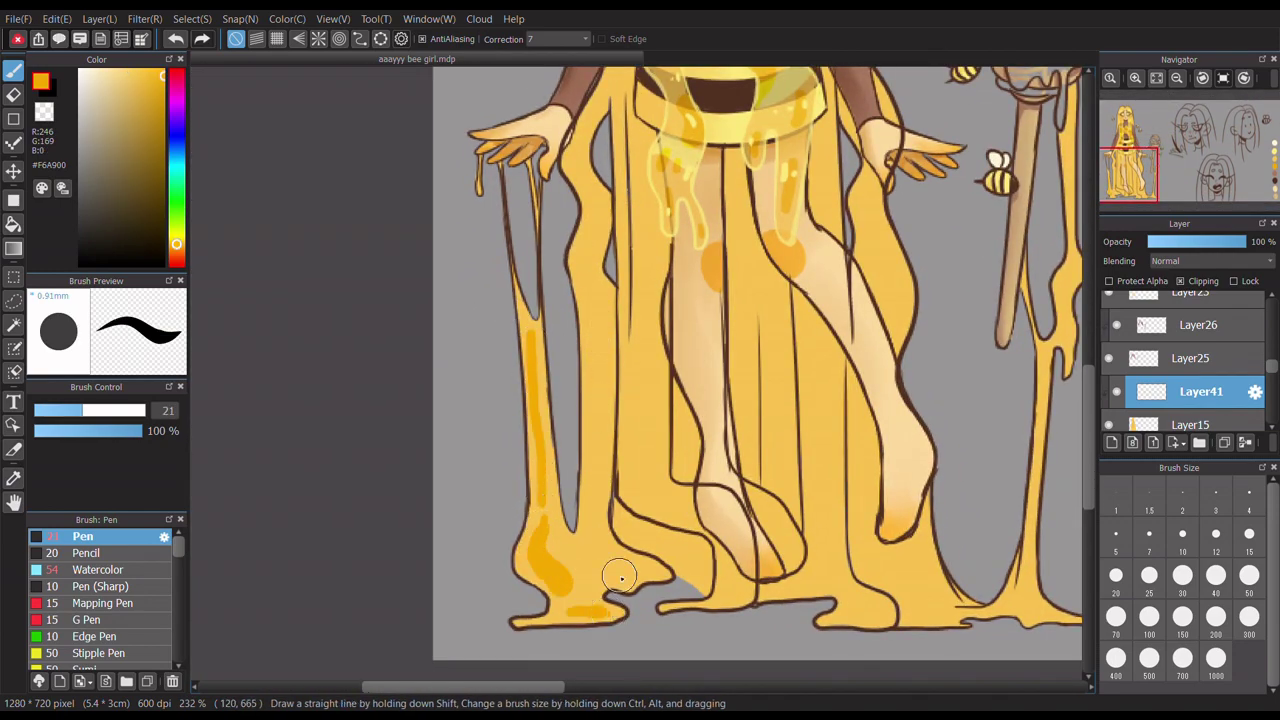
{"action": "scroll", "coordinate": [1125, 162], "scroll_direction": "up", "scroll_amount": 2}
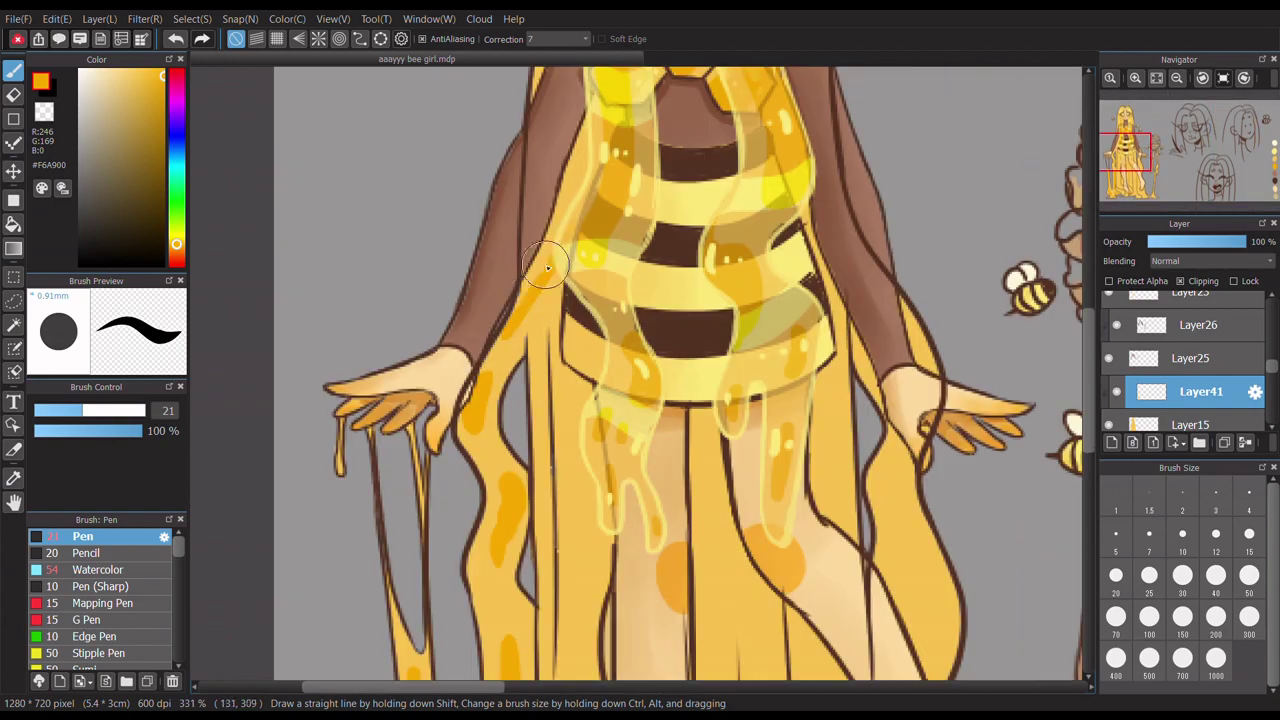
- Paint more #F6A900 patches on Layer41 along the hair behind the legs, the puddles and the drips below the honey dipper
{"action": "scroll", "coordinate": [1183, 201], "scroll_direction": "down", "scroll_amount": 3}
{"action": "scroll", "coordinate": [617, 500], "scroll_direction": "up", "scroll_amount": 2}
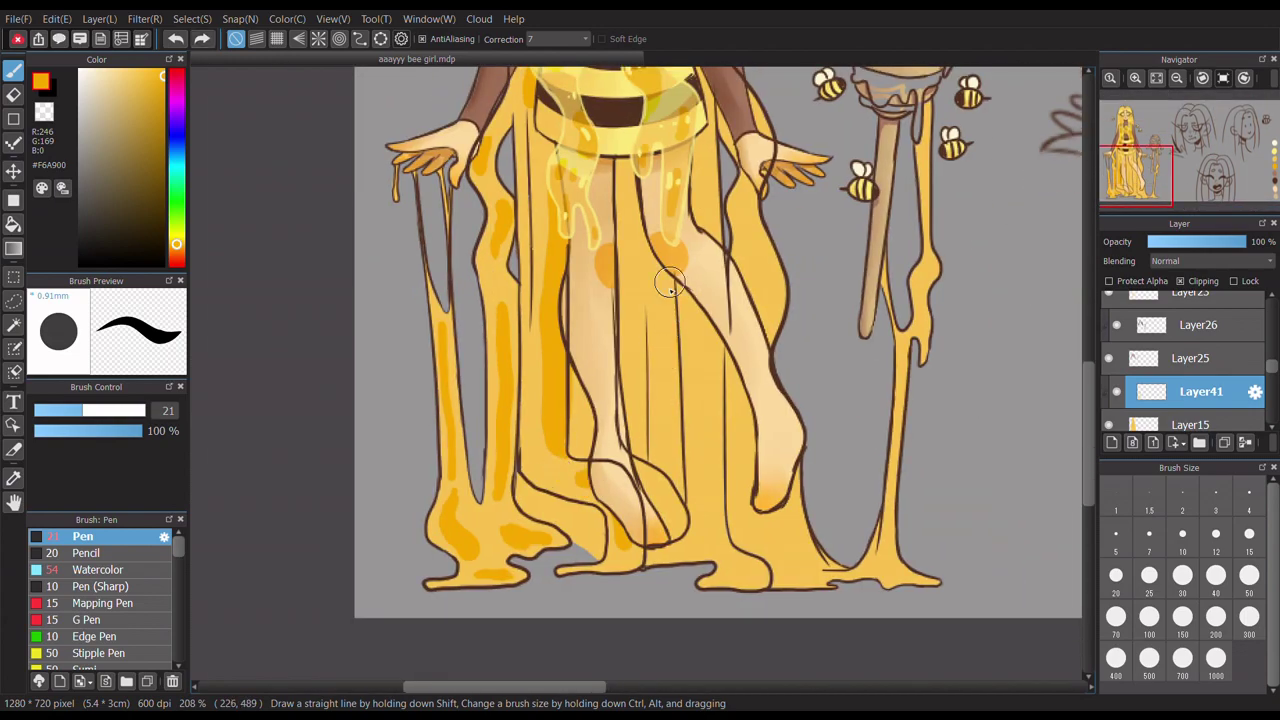
{"action": "left_click_drag", "start_coordinate": [669, 284], "coordinate": [651, 485]}
{"action": "left_click_drag", "start_coordinate": [716, 365], "coordinate": [726, 537]}
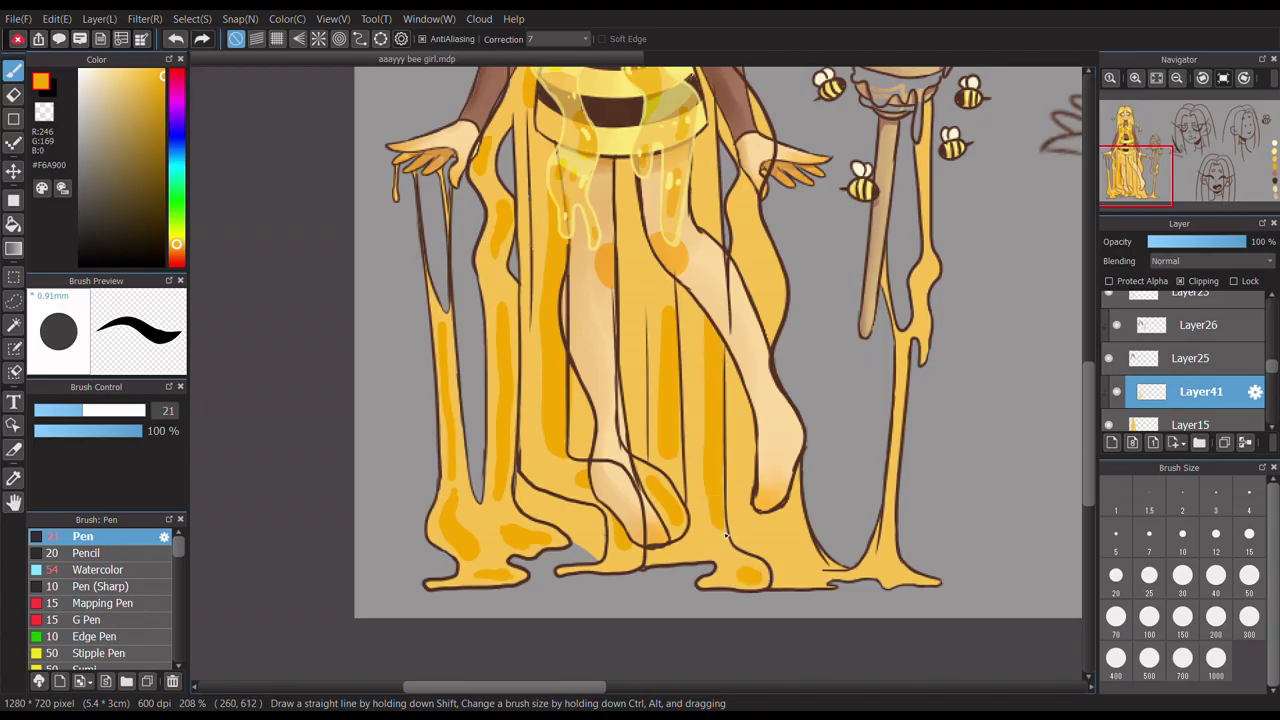
{"action": "scroll", "coordinate": [631, 275], "scroll_direction": "down", "scroll_amount": 2}
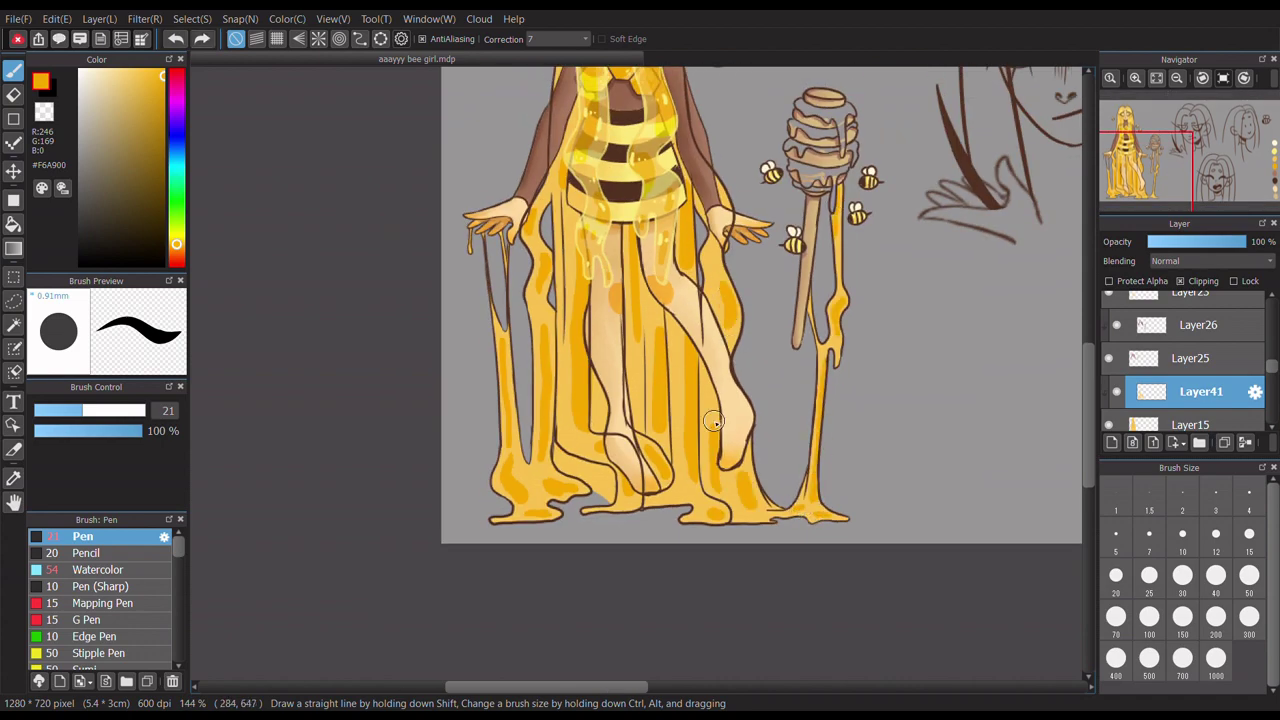
{"action": "scroll", "coordinate": [713, 421], "scroll_direction": "down", "scroll_amount": 3}
{"action": "scroll", "coordinate": [713, 421], "scroll_direction": "up", "scroll_amount": 1}
{"action": "left_click", "coordinate": [1176, 183]}
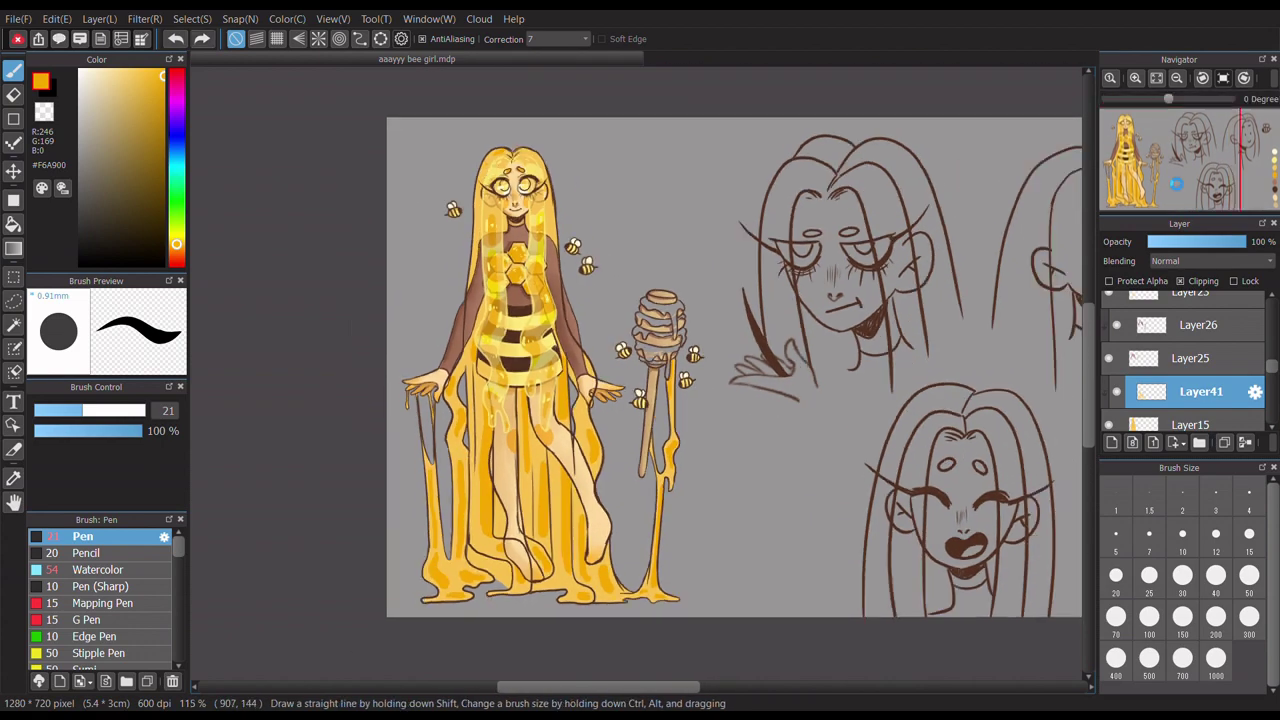
- Touch up the #F6A900 patches on Layer41 along the back hair beside the face and shoulders using the size 21 Pen
{"action": "scroll", "coordinate": [1176, 183], "scroll_direction": "up", "scroll_amount": 4}
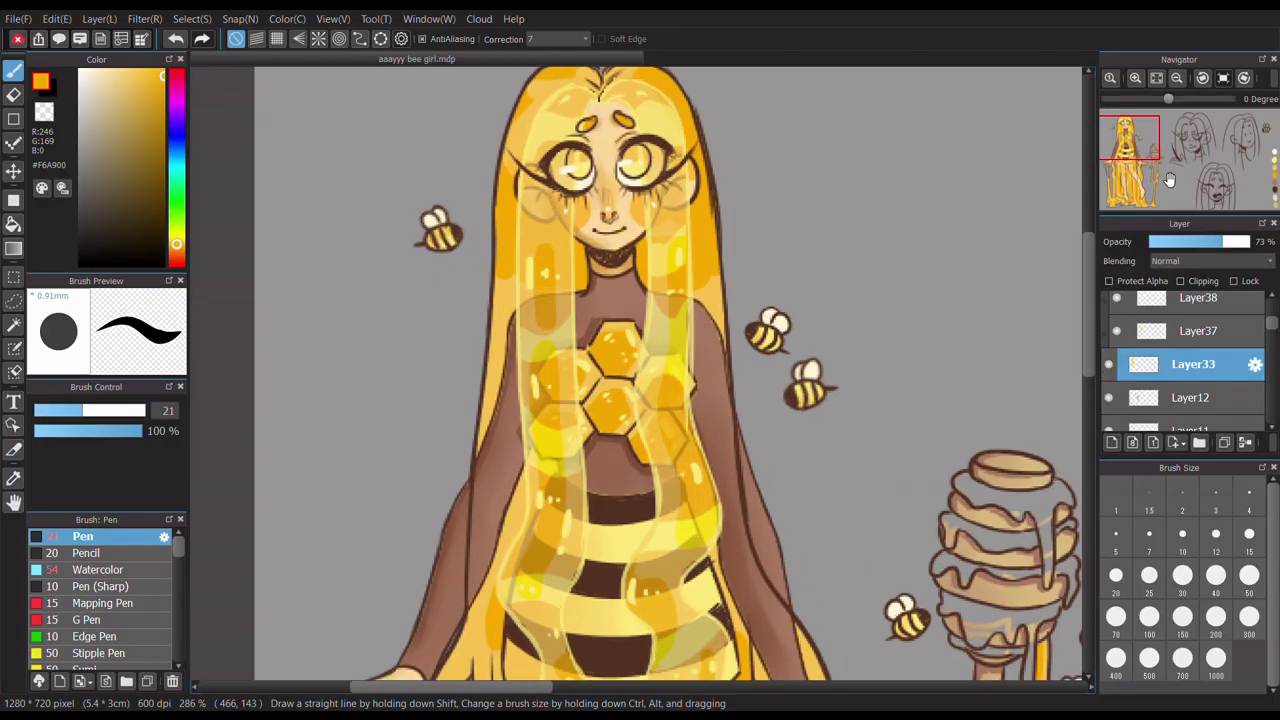
{"action": "scroll", "coordinate": [1170, 180], "scroll_direction": "down", "scroll_amount": 1}
{"action": "key", "text": "e"}
{"action": "left_click", "coordinate": [1190, 334]}
{"action": "scroll", "coordinate": [1113, 398], "scroll_direction": "down", "scroll_amount": 3}
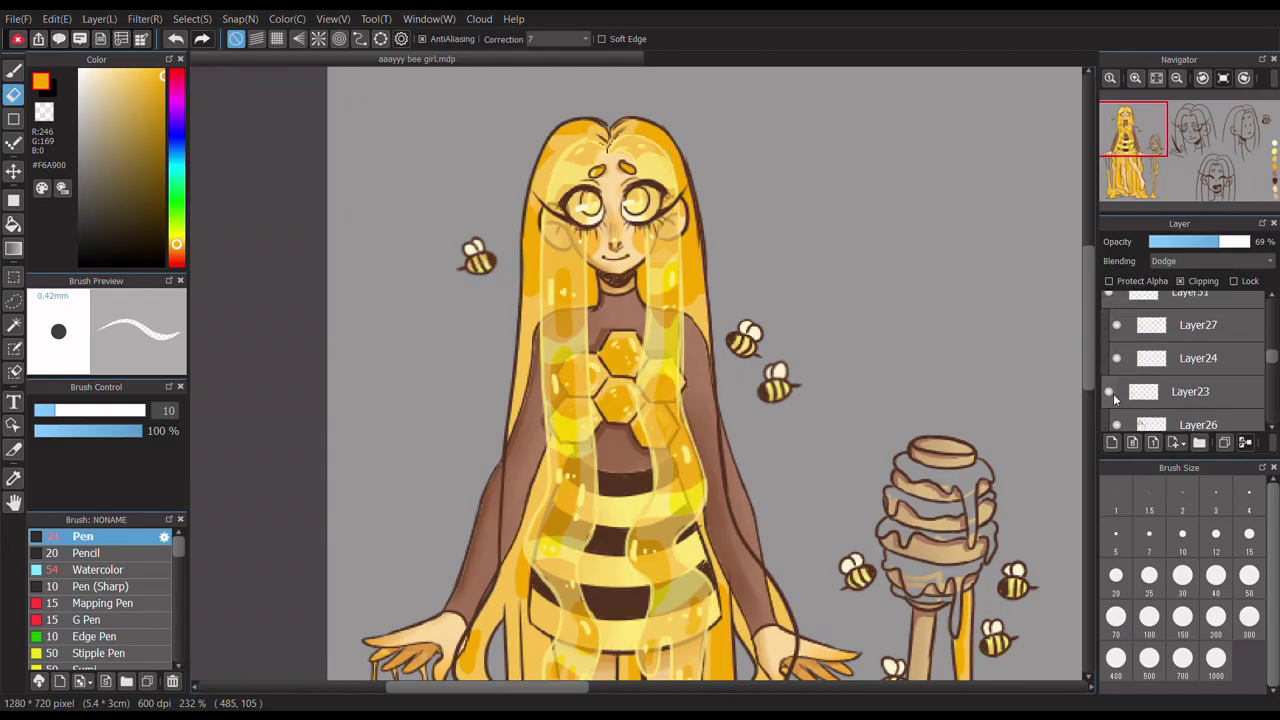
{"action": "left_click", "coordinate": [1160, 392]}
{"action": "left_click", "coordinate": [659, 135], "text": "ctrl"}
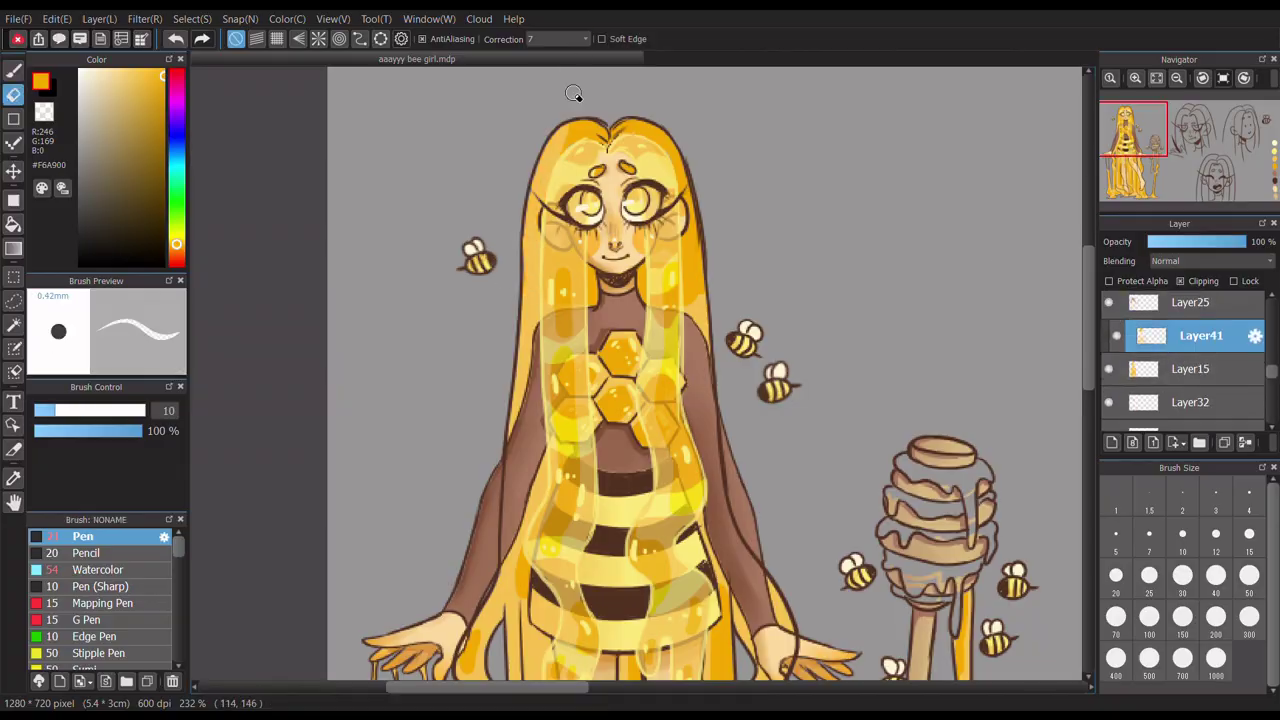
{"action": "key", "text": "b"}
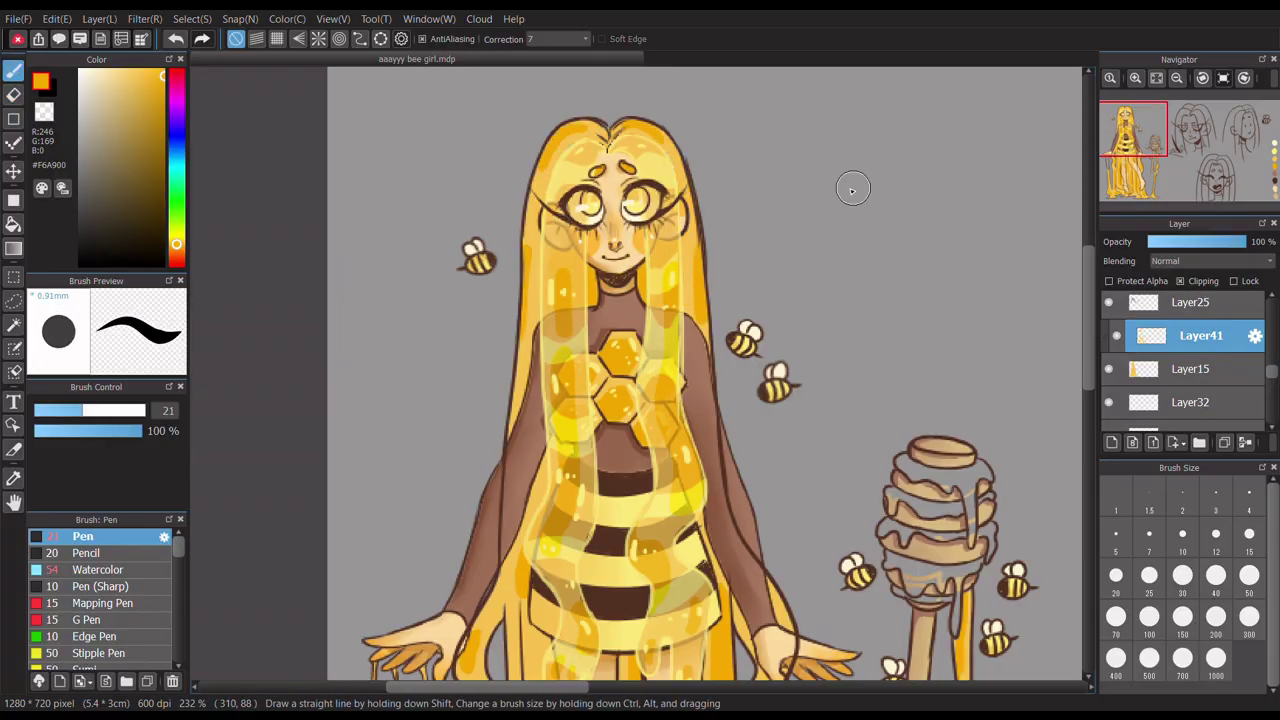
{"action": "left_click_drag", "start_coordinate": [700, 246], "coordinate": [700, 324]}
{"action": "scroll", "coordinate": [567, 289], "scroll_direction": "down", "scroll_amount": 4}
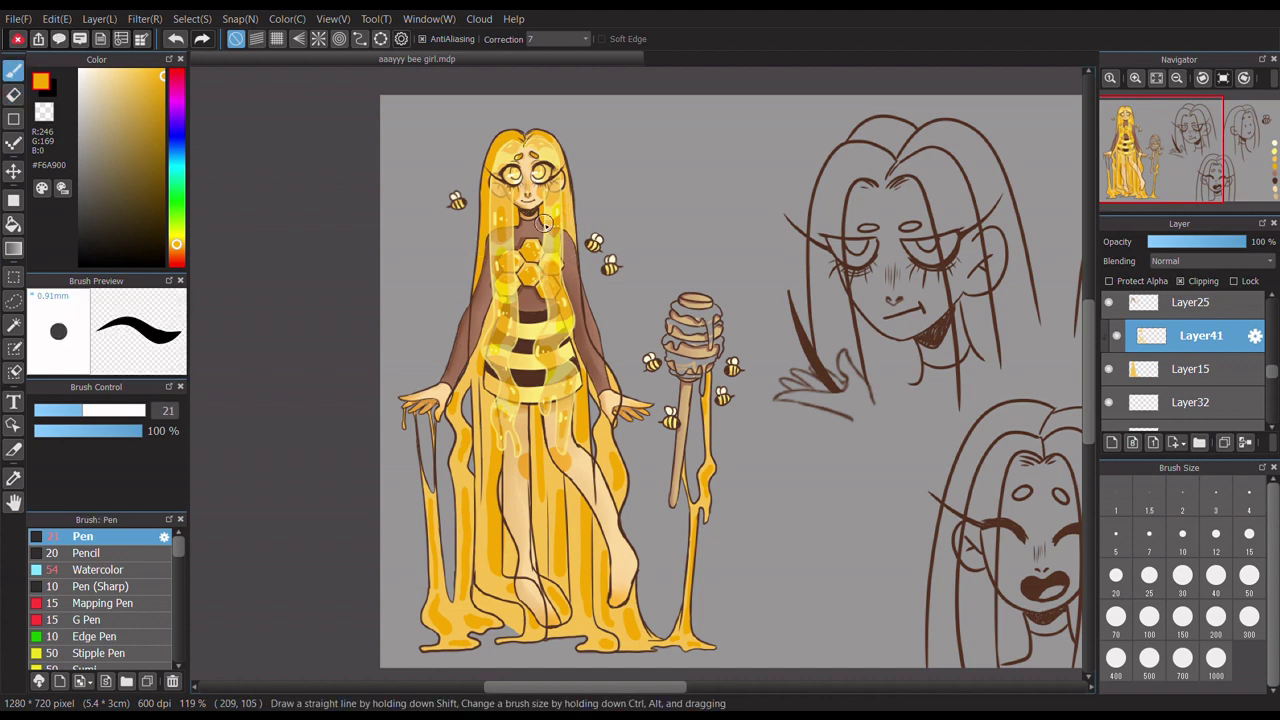
- Add clipped Layer42 above Layer41 and paint pale yellow #FCE979 bands across the lower back hair with a size 21 Pen
{"action": "scroll", "coordinate": [810, 270], "scroll_direction": "down", "scroll_amount": 2}
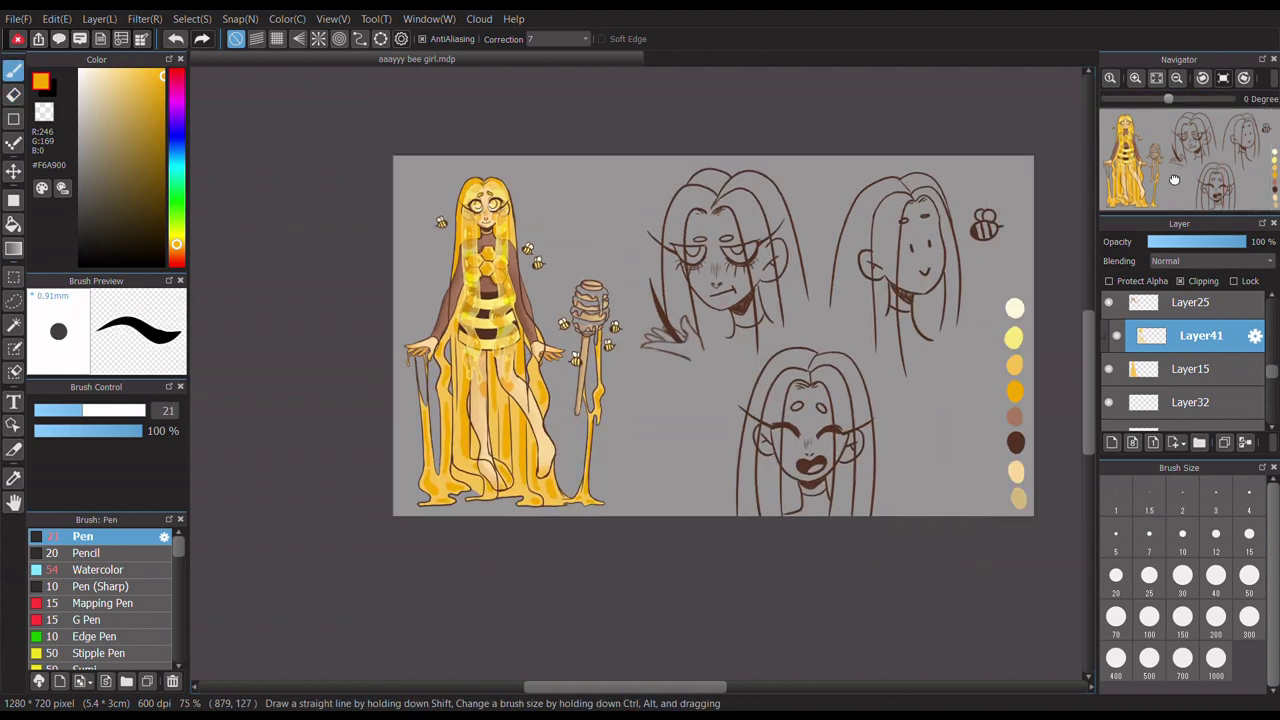
{"action": "scroll", "coordinate": [810, 270], "scroll_direction": "up", "scroll_amount": 1}
{"action": "scroll", "coordinate": [1188, 158], "scroll_direction": "up", "scroll_amount": 1}
{"action": "scroll", "coordinate": [430, 410], "scroll_direction": "up", "scroll_amount": 2}
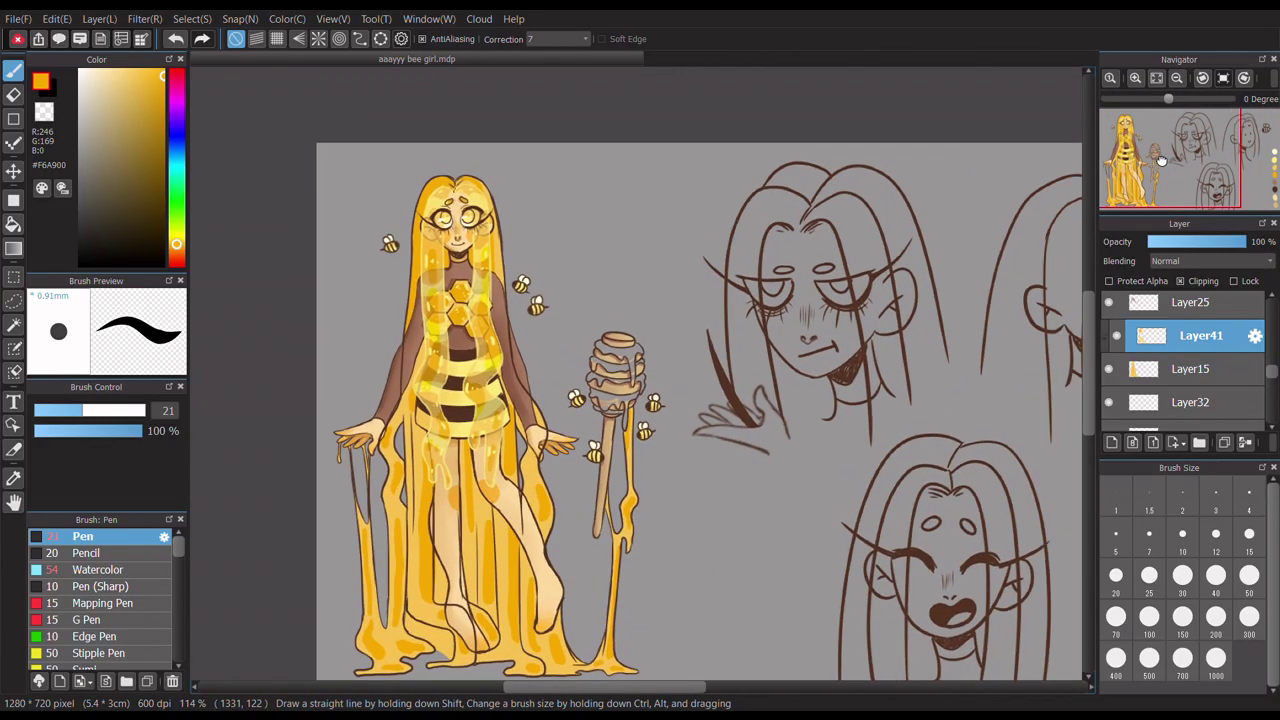
{"action": "key", "text": "ctrl+shift+n"}
{"action": "scroll", "coordinate": [430, 410], "scroll_direction": "up", "scroll_amount": 2}
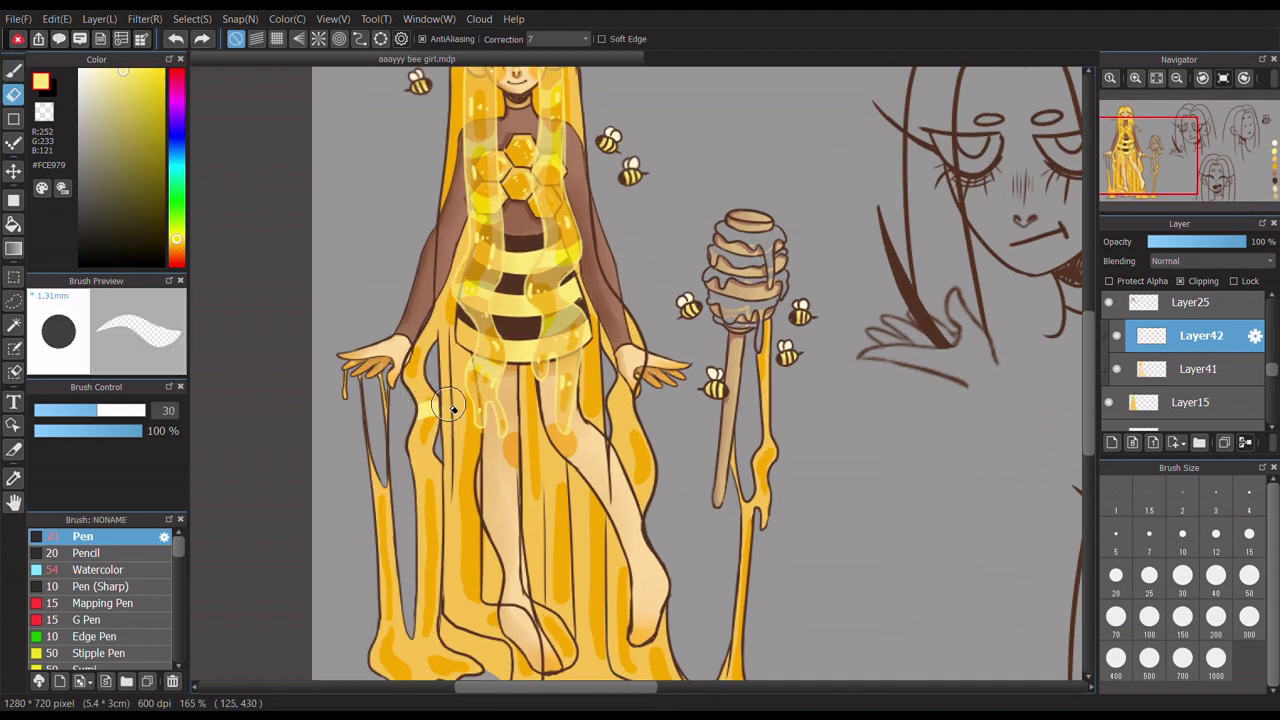
{"action": "scroll", "coordinate": [470, 517], "scroll_direction": "down", "scroll_amount": 3}
{"action": "left_click_drag", "start_coordinate": [420, 548], "coordinate": [468, 560]}
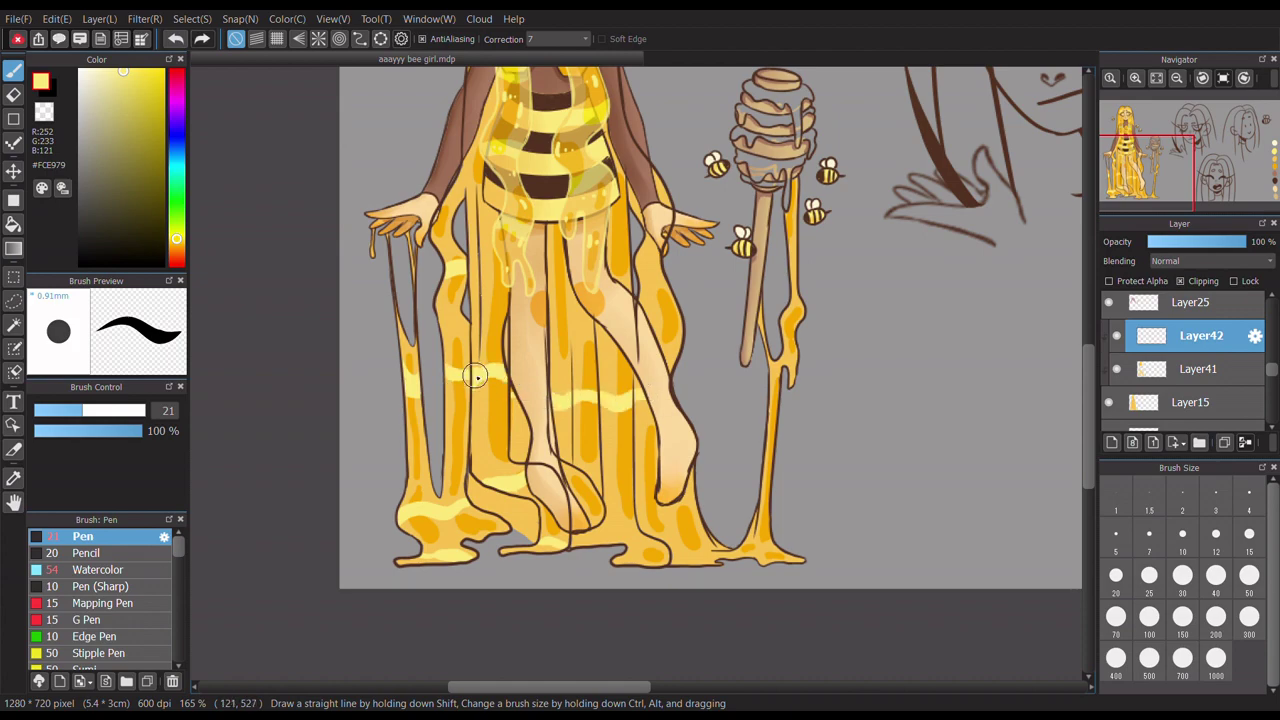
- Extend the #FCE979 bands on Layer42 to the right-hand hair strand, the puddles and the honey drips below the dipper
{"action": "scroll", "coordinate": [475, 375], "scroll_direction": "down", "scroll_amount": 4}
{"action": "scroll", "coordinate": [650, 313], "scroll_direction": "up", "scroll_amount": 5}
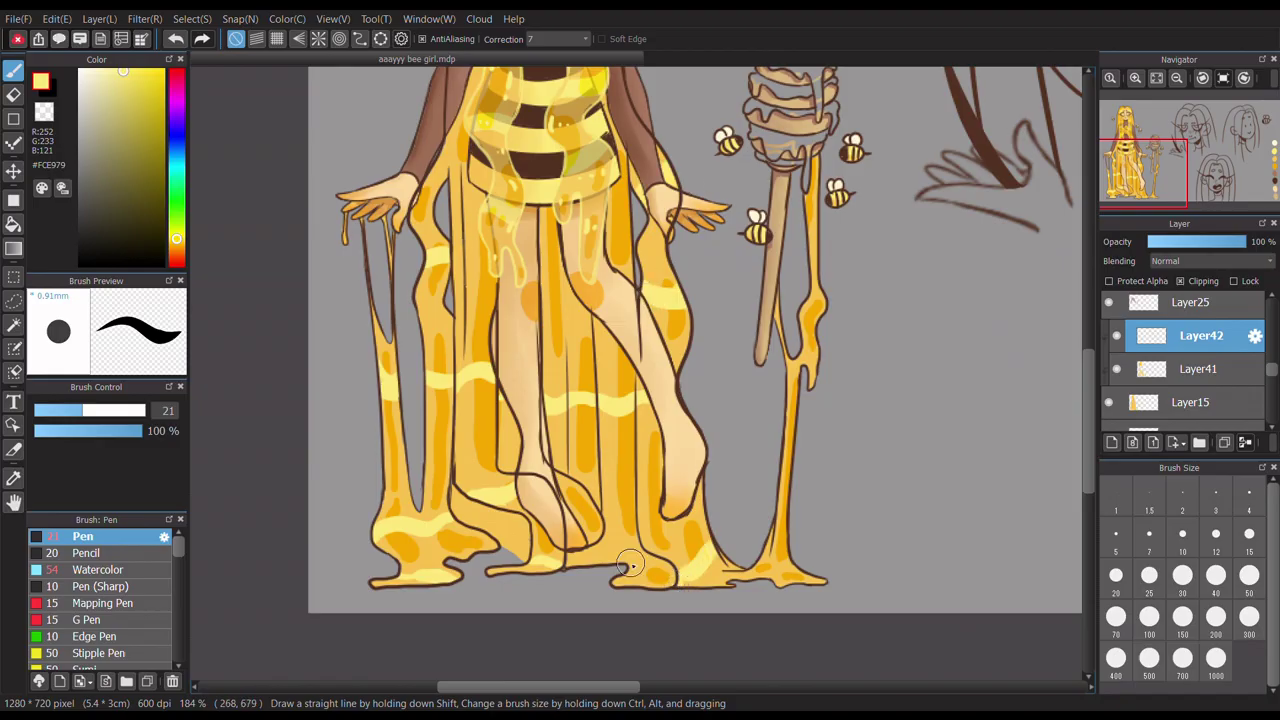
{"action": "scroll", "coordinate": [630, 565], "scroll_direction": "down", "scroll_amount": 3}
{"action": "scroll", "coordinate": [757, 521], "scroll_direction": "up", "scroll_amount": 2}
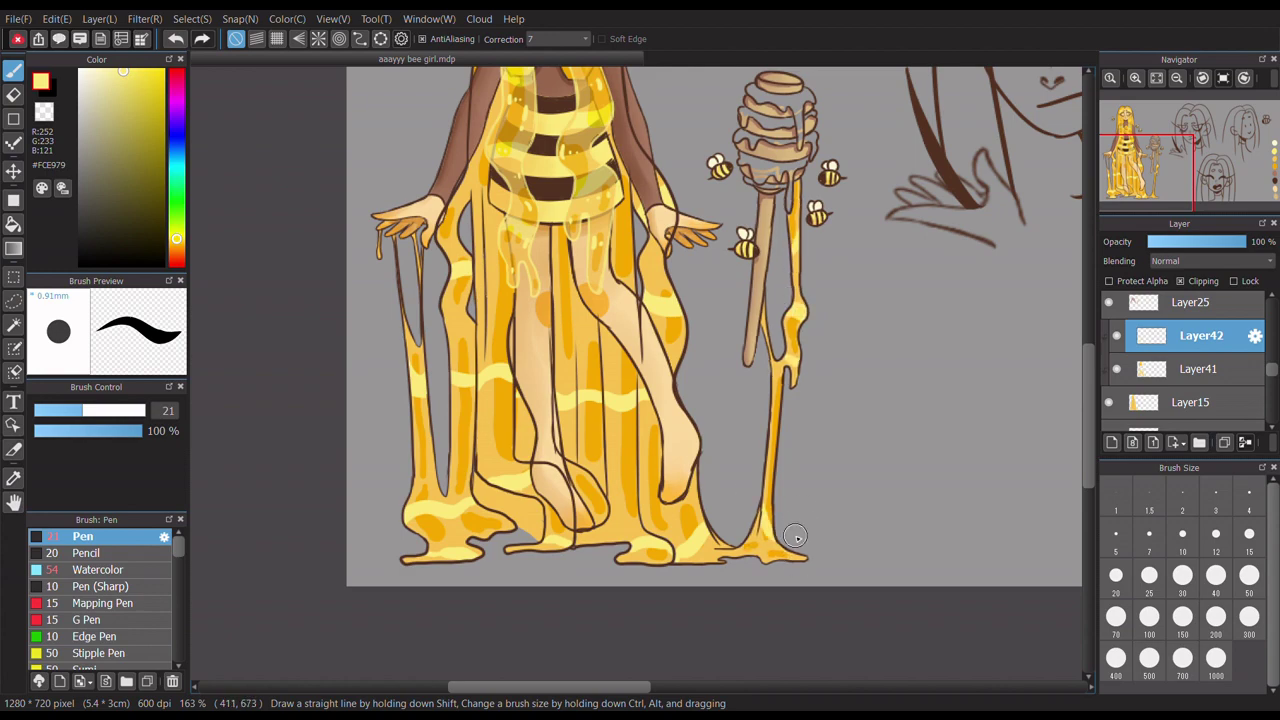
{"action": "scroll", "coordinate": [760, 470], "scroll_direction": "down", "scroll_amount": 4}
{"action": "scroll", "coordinate": [574, 270], "scroll_direction": "up", "scroll_amount": 2}
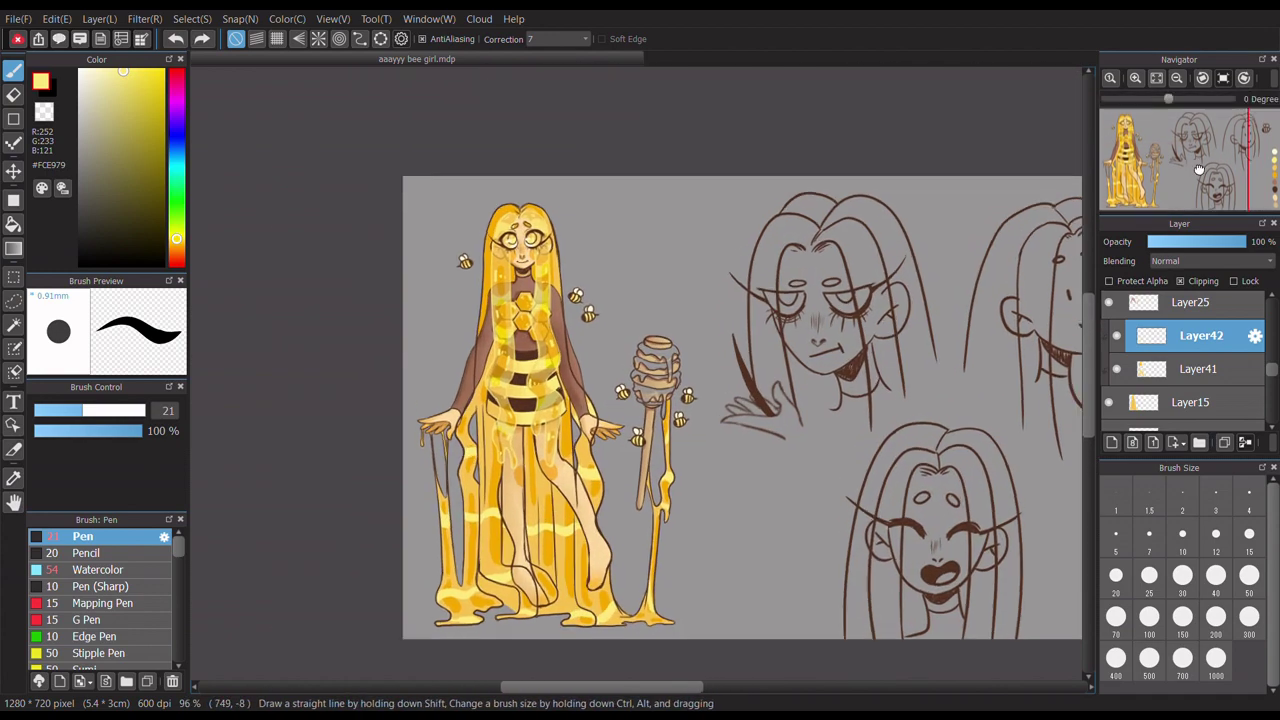
- Change Layer42 to Dodge blending and set its opacity to 52%
{"action": "scroll", "coordinate": [1199, 170], "scroll_direction": "up", "scroll_amount": 2}
{"action": "scroll", "coordinate": [1207, 261], "scroll_direction": "down", "scroll_amount": 2}
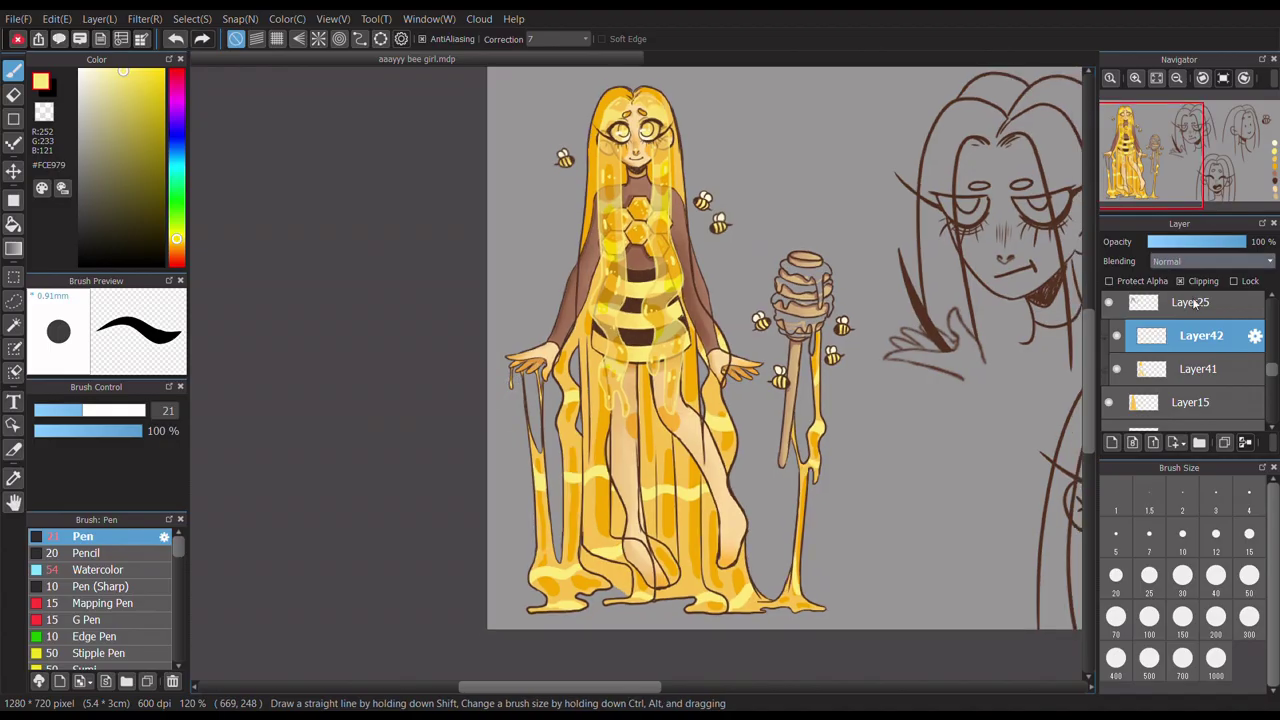
{"action": "scroll", "coordinate": [1207, 263], "scroll_direction": "down", "scroll_amount": 6}
{"action": "left_click", "coordinate": [1213, 242]}
{"action": "left_click_drag", "start_coordinate": [1204, 246], "coordinate": [1207, 246]}
{"action": "scroll", "coordinate": [610, 400], "scroll_direction": "down", "scroll_amount": 4}
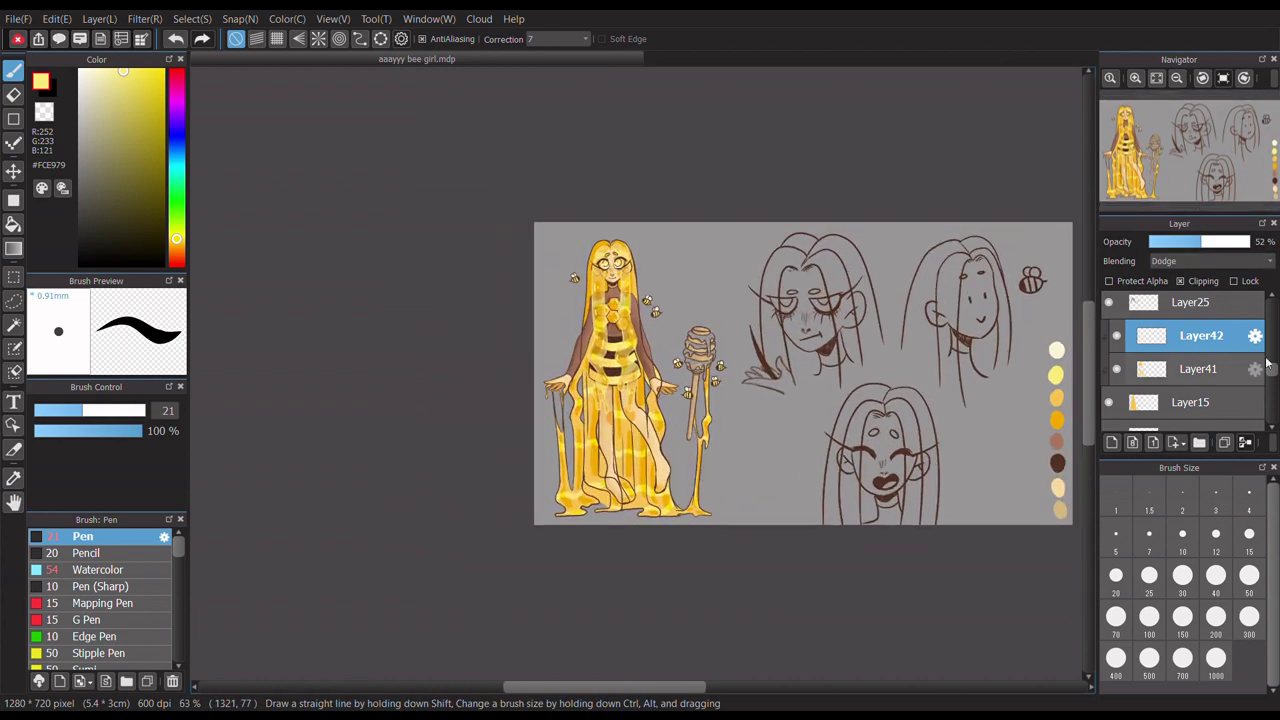
- Erase the stray hair lines overlapping the hands and wrists on Layer14 with the eraser, using sizes 23 and 17
{"action": "scroll", "coordinate": [1124, 323], "scroll_direction": "down", "scroll_amount": 4}
{"action": "left_click", "coordinate": [1124, 323]}
{"action": "key", "text": "e"}
{"action": "scroll", "coordinate": [645, 440], "scroll_direction": "up", "scroll_amount": 4}
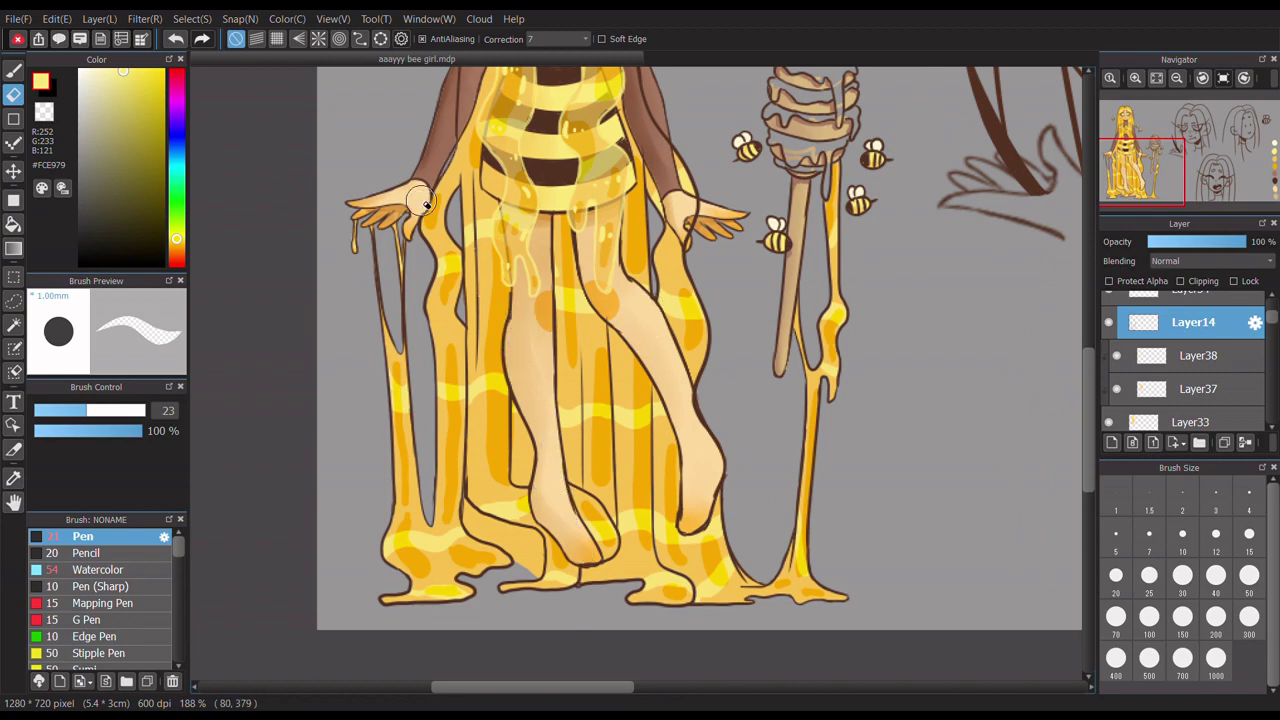
{"action": "scroll", "coordinate": [425, 203], "scroll_direction": "up", "scroll_amount": 1}
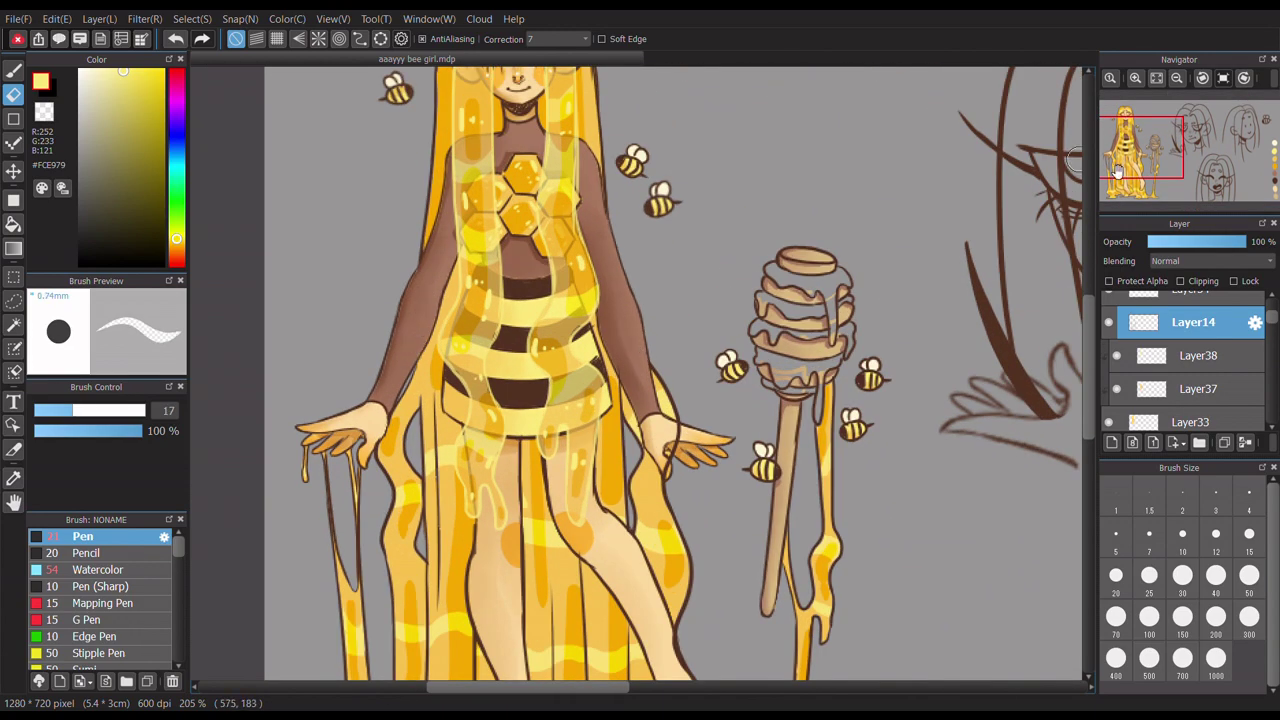
{"action": "scroll", "coordinate": [1073, 160], "scroll_direction": "down", "scroll_amount": 3}
{"action": "scroll", "coordinate": [740, 287], "scroll_direction": "up", "scroll_amount": 4}
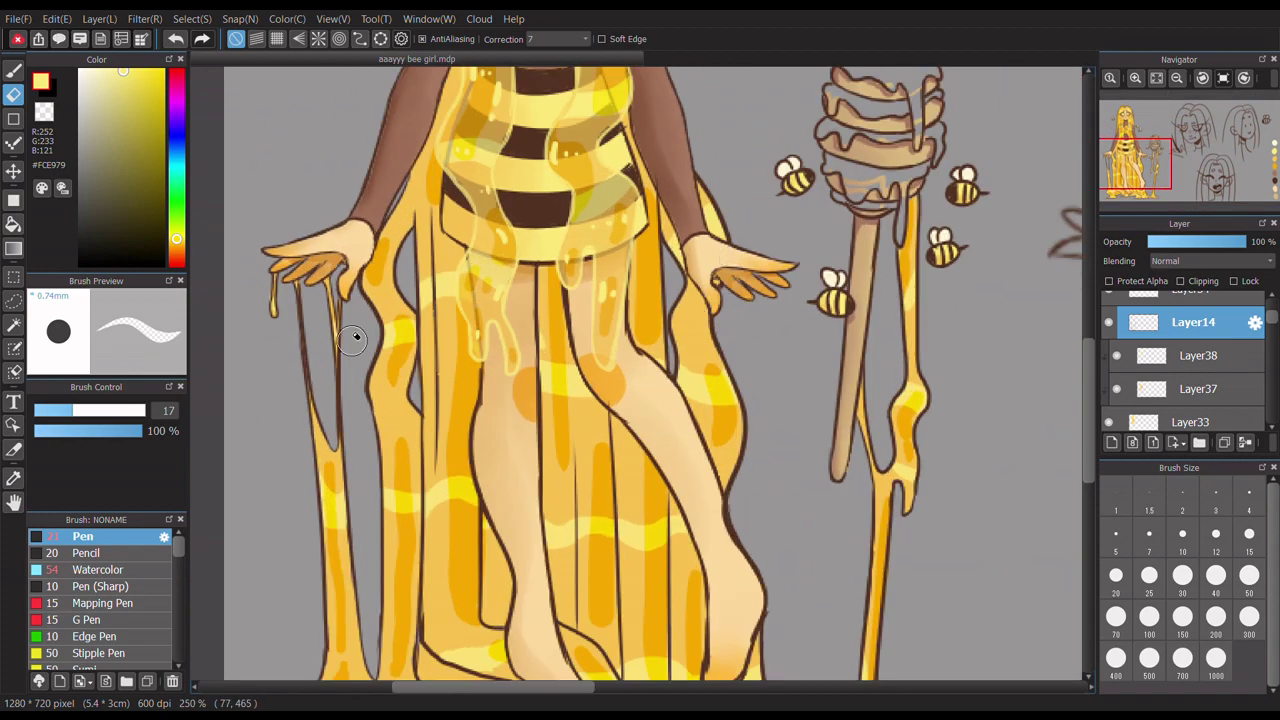
{"action": "scroll", "coordinate": [1160, 168], "scroll_direction": "down", "scroll_amount": 6}
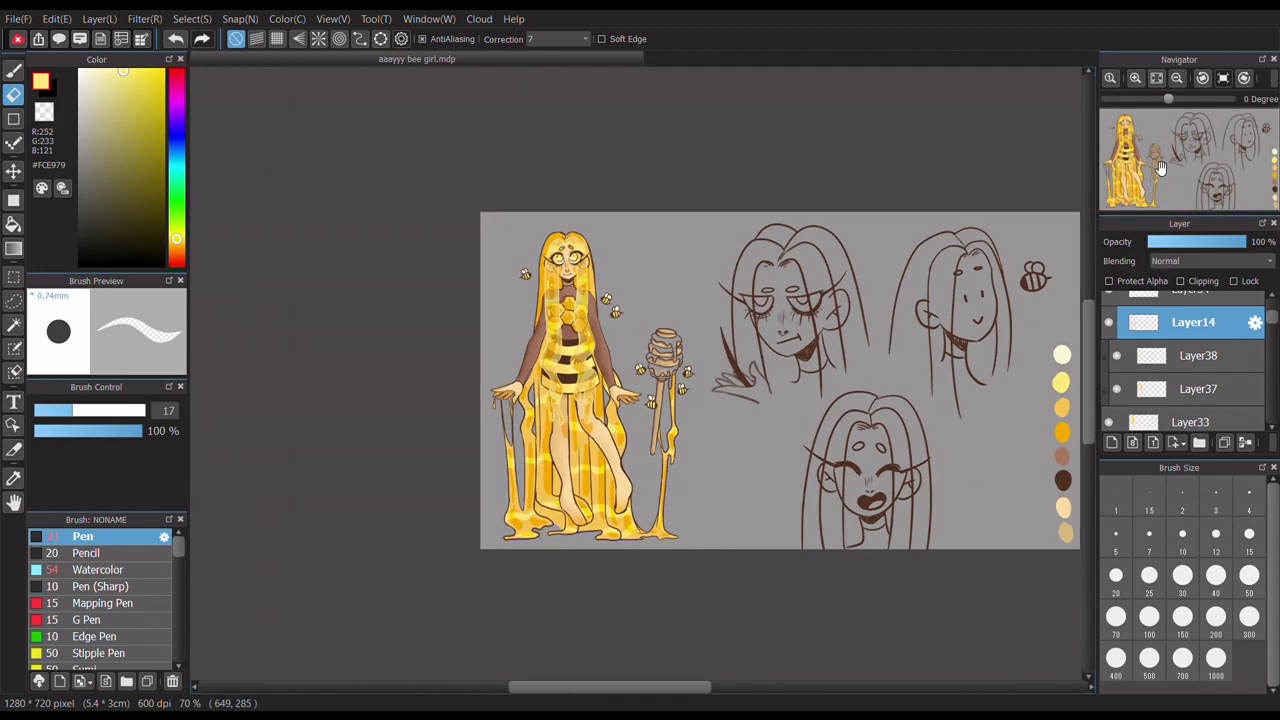
- Clean the honey base colour out of the gap beside the left puddle on Layer15 using a Magic Wand selection
{"action": "scroll", "coordinate": [1146, 165], "scroll_direction": "up", "scroll_amount": 3}
{"action": "key", "text": "w"}
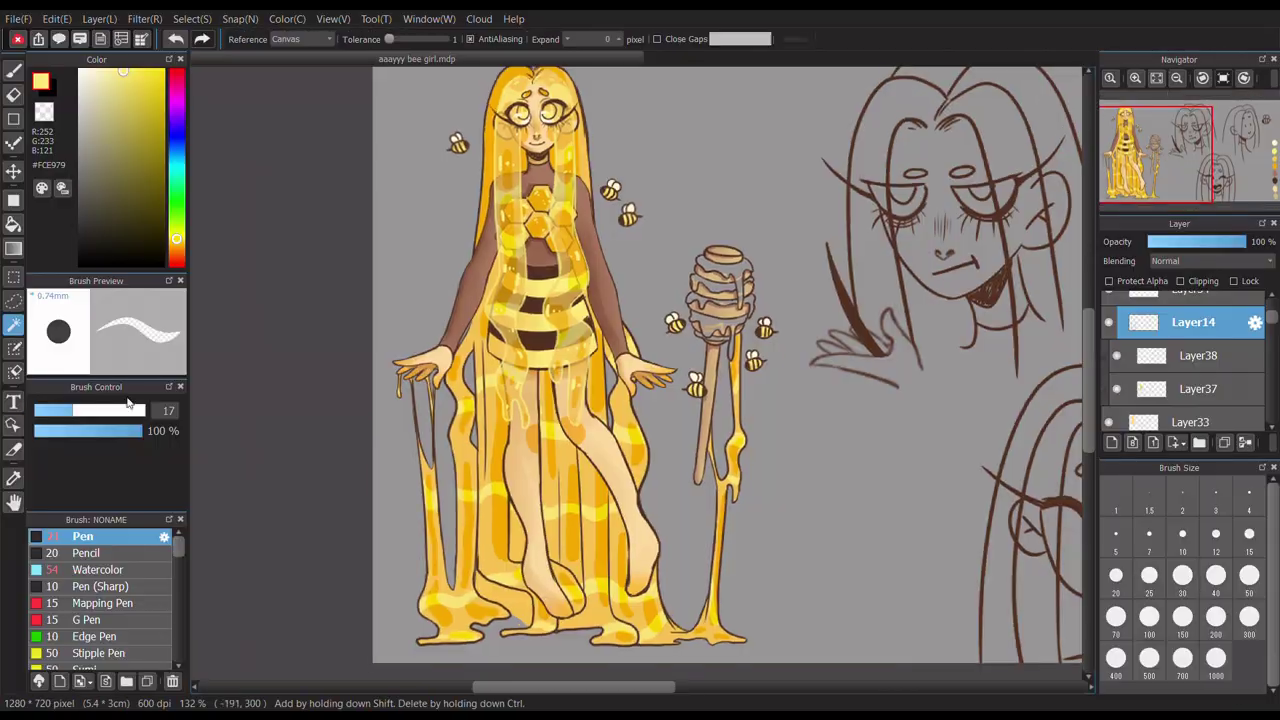
{"action": "left_click", "coordinate": [500, 598]}
{"action": "scroll", "coordinate": [1264, 367], "scroll_direction": "down", "scroll_amount": 2}
{"action": "key", "text": "ctrl+d"}
{"action": "key", "text": "b"}
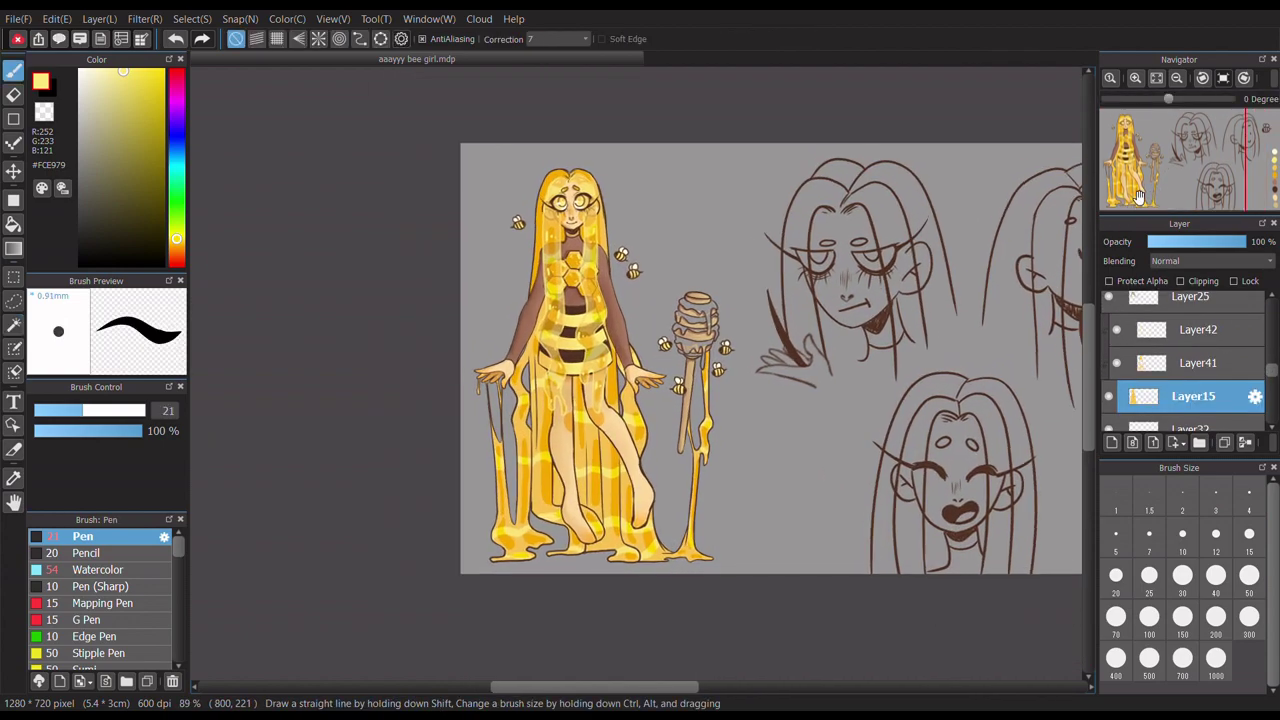
- Thicken the pale yellow #FCE979 bands across the lower back hair on Layer42 with a size 44 Pen
{"action": "scroll", "coordinate": [1264, 367], "scroll_direction": "up", "scroll_amount": 2}
{"action": "left_click", "coordinate": [1201, 392]}
{"action": "scroll", "coordinate": [535, 528], "scroll_direction": "up", "scroll_amount": 2}
{"action": "scroll", "coordinate": [535, 528], "scroll_direction": "down", "scroll_amount": 3}
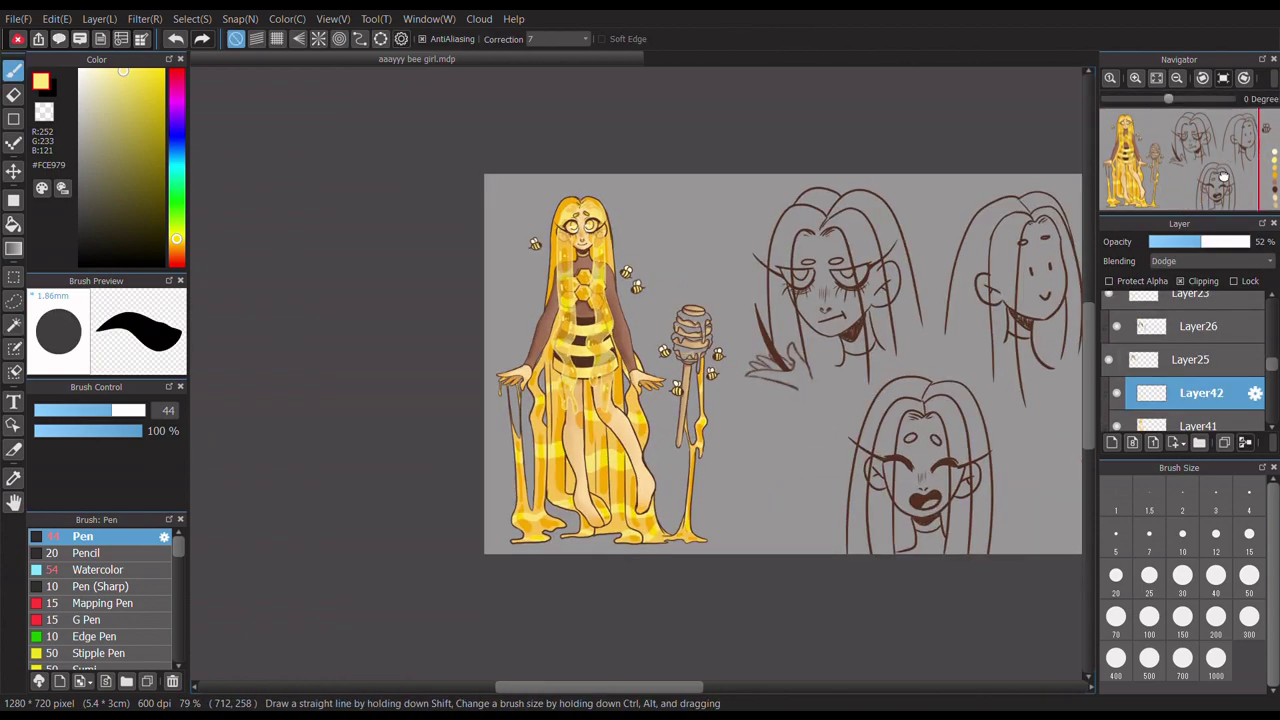
{"action": "scroll", "coordinate": [535, 528], "scroll_direction": "up", "scroll_amount": 2}
{"action": "scroll", "coordinate": [1050, 222], "scroll_direction": "down", "scroll_amount": 2}
{"action": "scroll", "coordinate": [1050, 222], "scroll_direction": "up", "scroll_amount": 1}
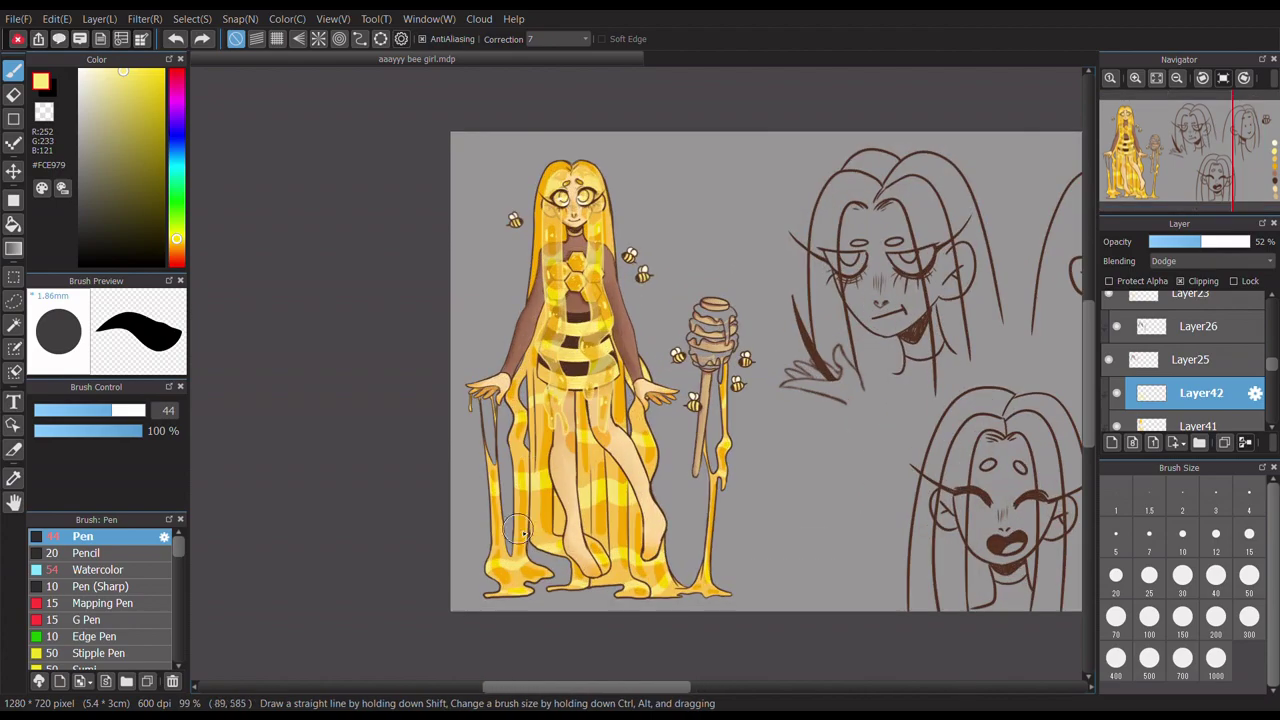
{"action": "scroll", "coordinate": [1160, 205], "scroll_direction": "down", "scroll_amount": 3}
{"action": "scroll", "coordinate": [625, 380], "scroll_direction": "up", "scroll_amount": 5}
- Add clipped Layer43 above Layer42 and draw small #FCE979 shine marks on the lower back hair and puddles with a size 6.7 Pen
{"action": "key", "text": "ctrl+shift+n"}
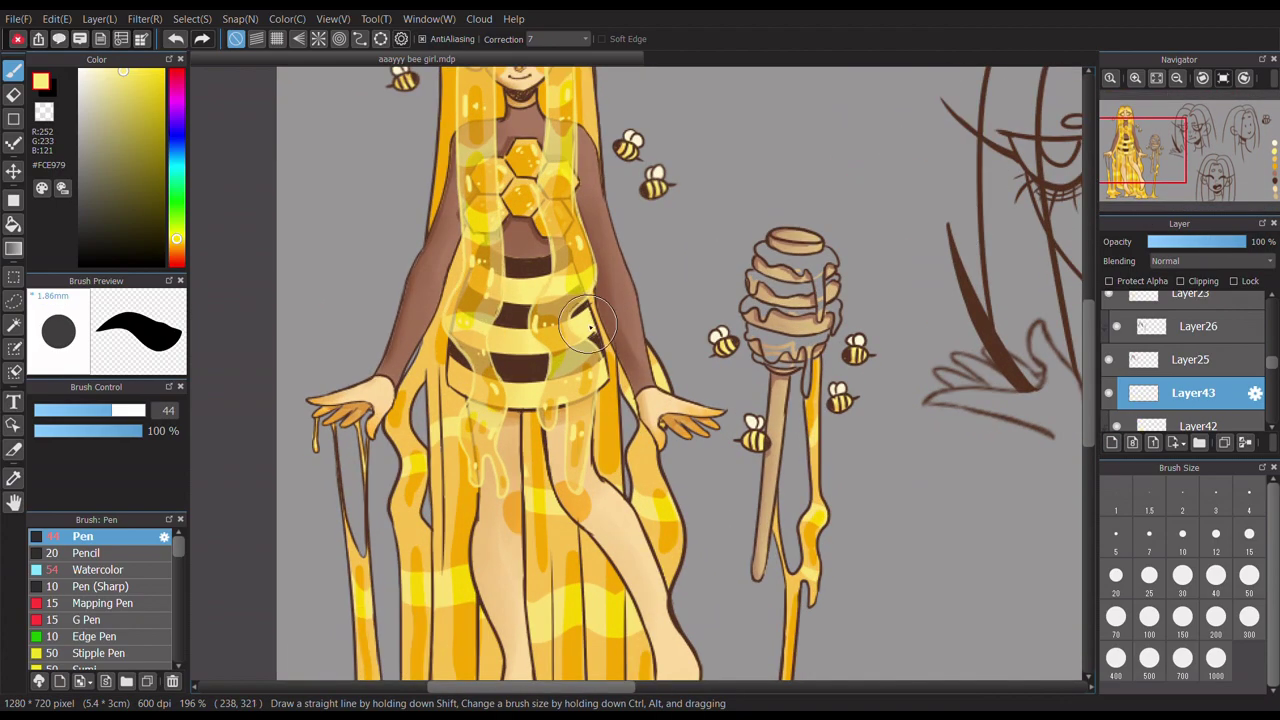
{"action": "scroll", "coordinate": [625, 280], "scroll_direction": "up", "scroll_amount": 2}
{"action": "scroll", "coordinate": [625, 280], "scroll_direction": "down", "scroll_amount": 3}
{"action": "scroll", "coordinate": [591, 255], "scroll_direction": "up", "scroll_amount": 2}
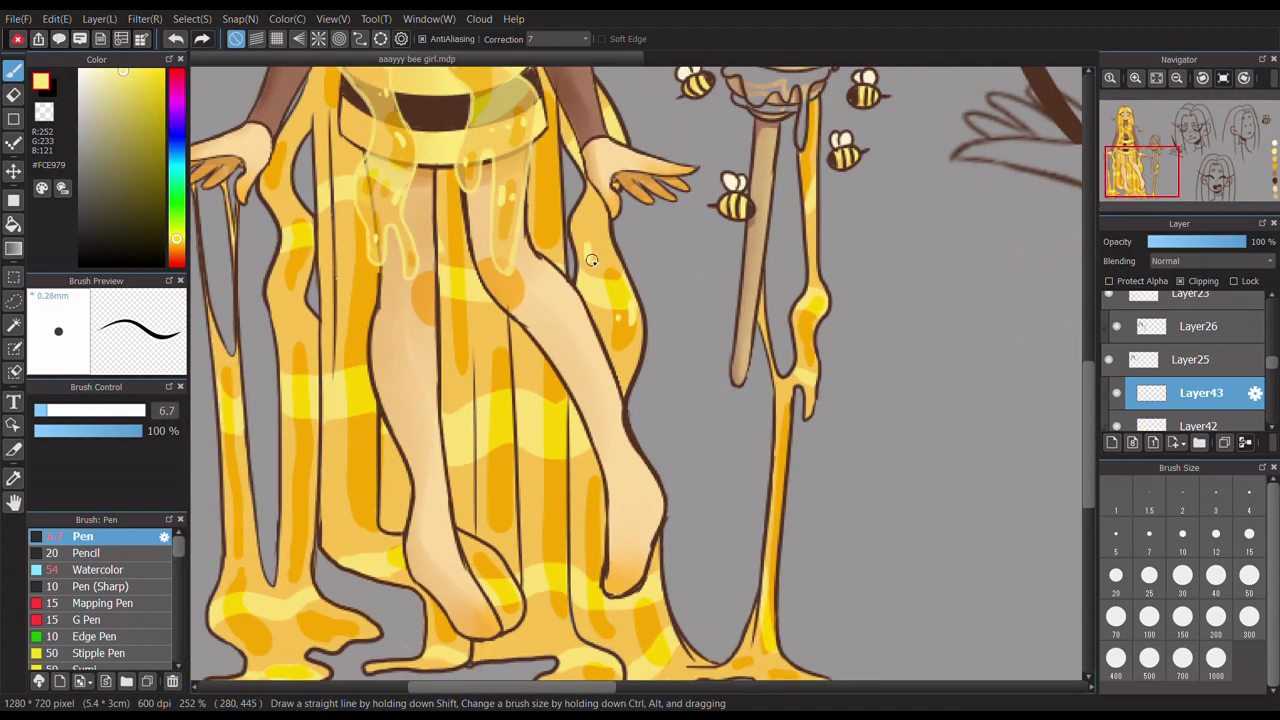
{"action": "scroll", "coordinate": [591, 255], "scroll_direction": "down", "scroll_amount": 4}
{"action": "scroll", "coordinate": [514, 385], "scroll_direction": "up", "scroll_amount": 4}
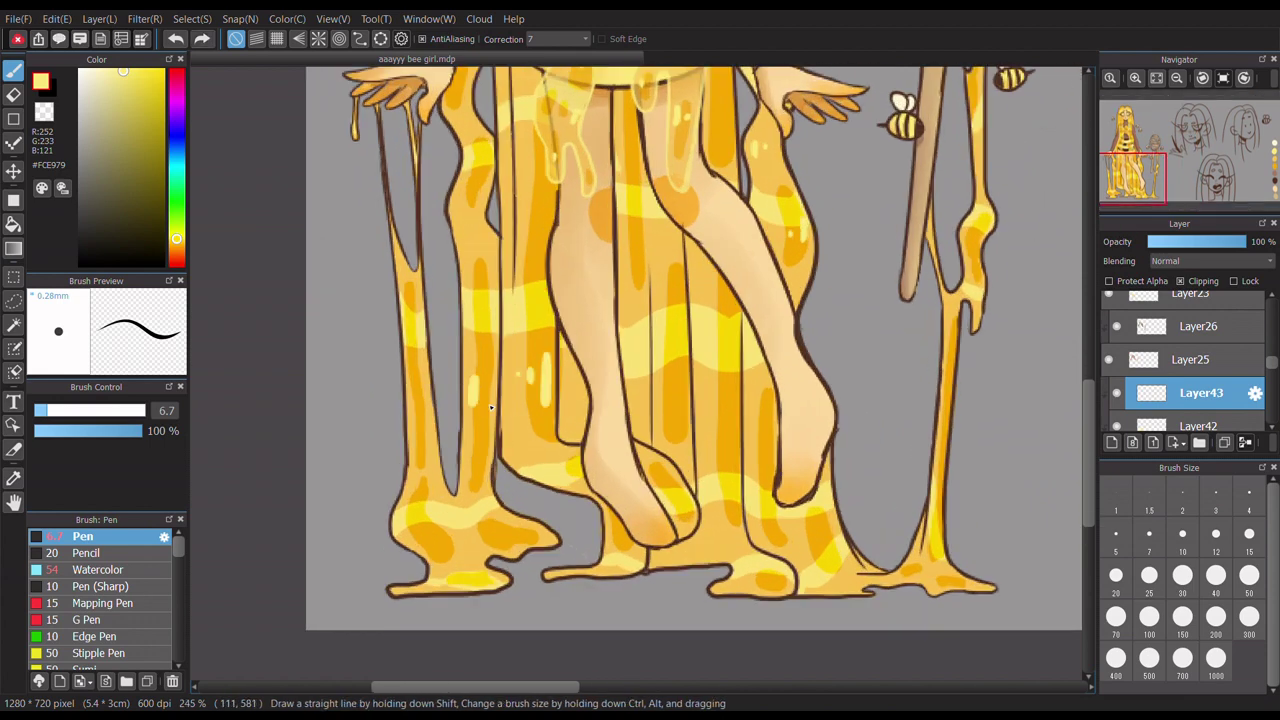
{"action": "left_click", "coordinate": [444, 541]}
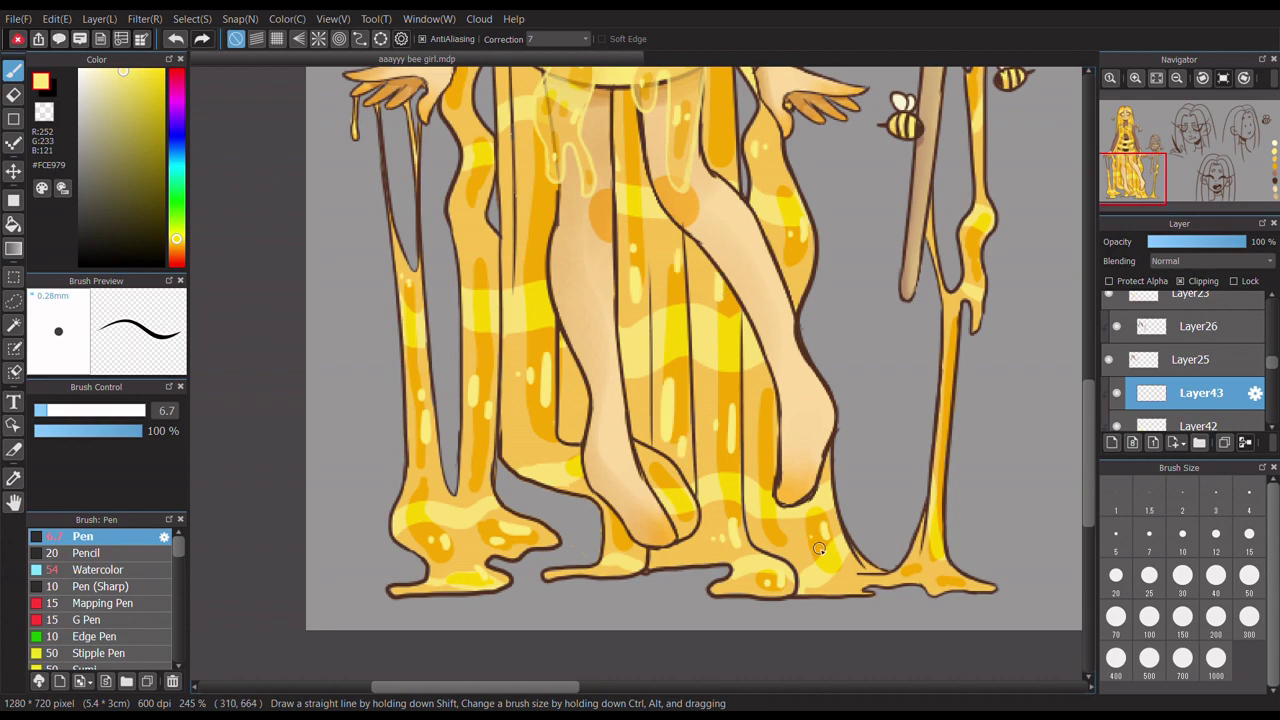
{"action": "scroll", "coordinate": [700, 350], "scroll_direction": "up", "scroll_amount": 5}
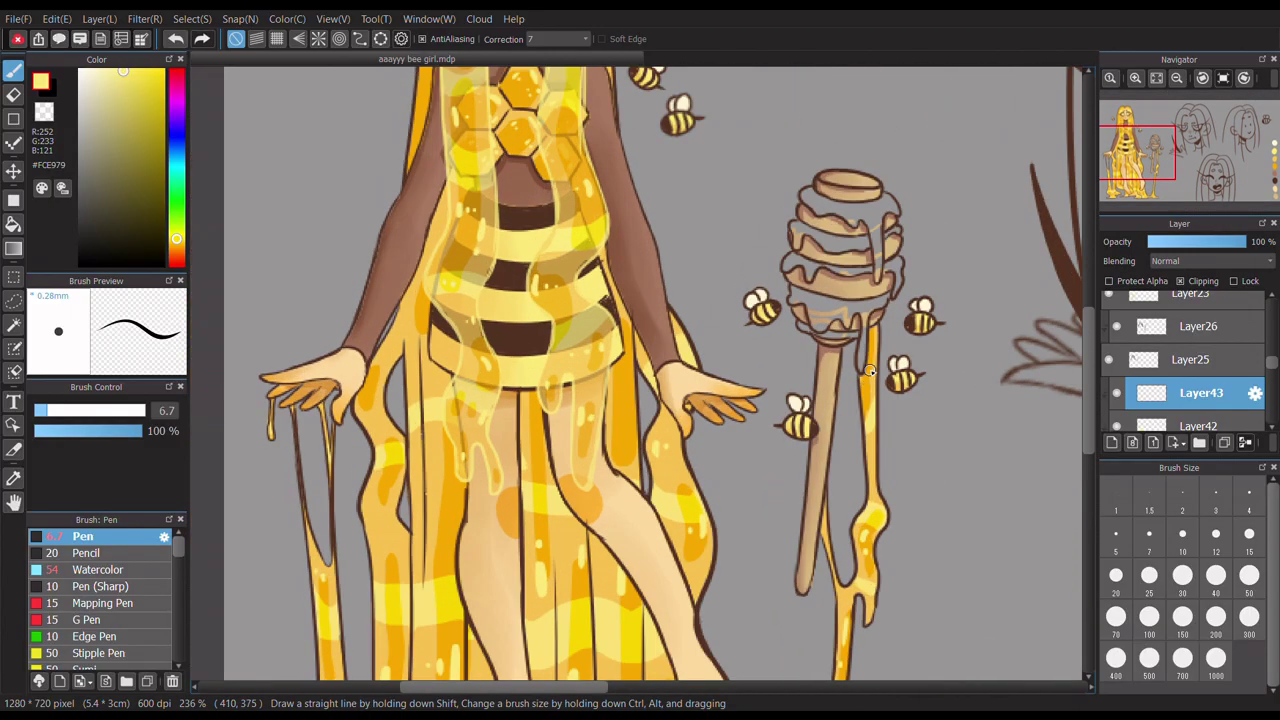
- Tidy the base honey colour on Layer15 with the eraser and return to Layer43 with the Pen
{"action": "scroll", "coordinate": [700, 350], "scroll_direction": "down", "scroll_amount": 3}
{"action": "scroll", "coordinate": [516, 203], "scroll_direction": "up", "scroll_amount": 3}
{"action": "key", "text": "e"}
{"action": "scroll", "coordinate": [516, 203], "scroll_direction": "down", "scroll_amount": 3}
{"action": "key", "text": "b"}
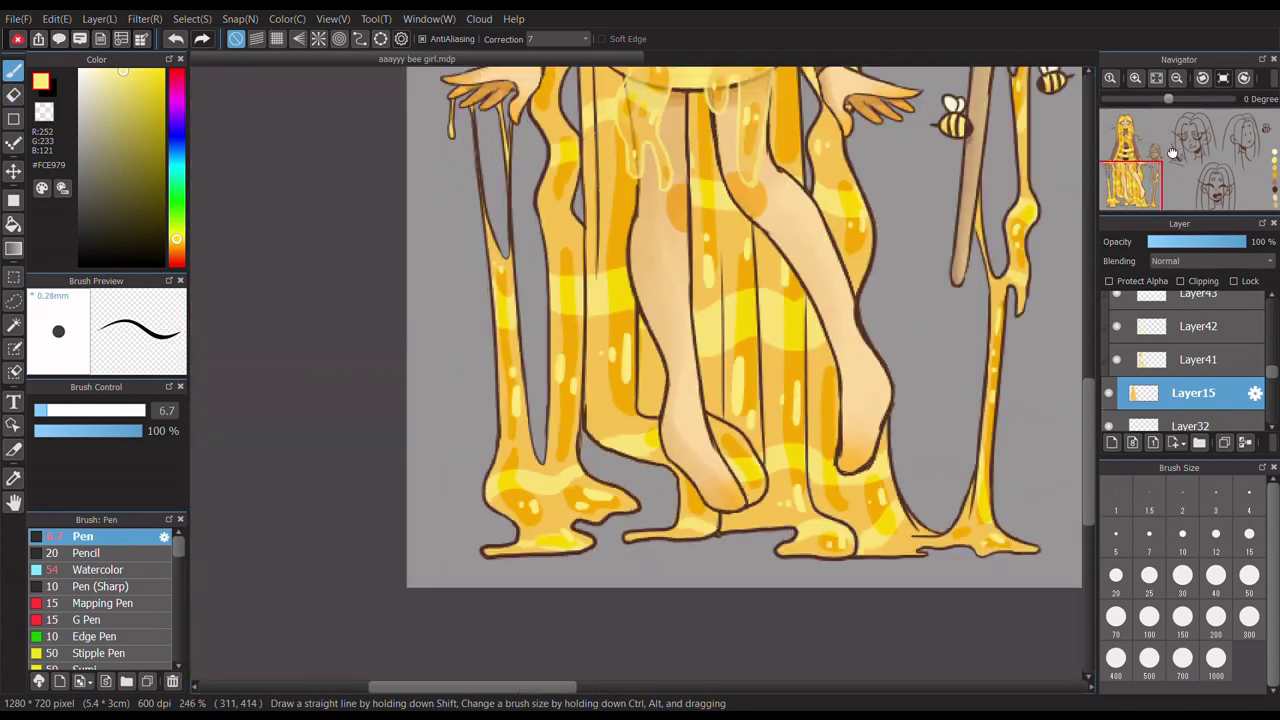
{"action": "left_click", "coordinate": [1200, 330]}
{"action": "scroll", "coordinate": [620, 213], "scroll_direction": "down", "scroll_amount": 2}
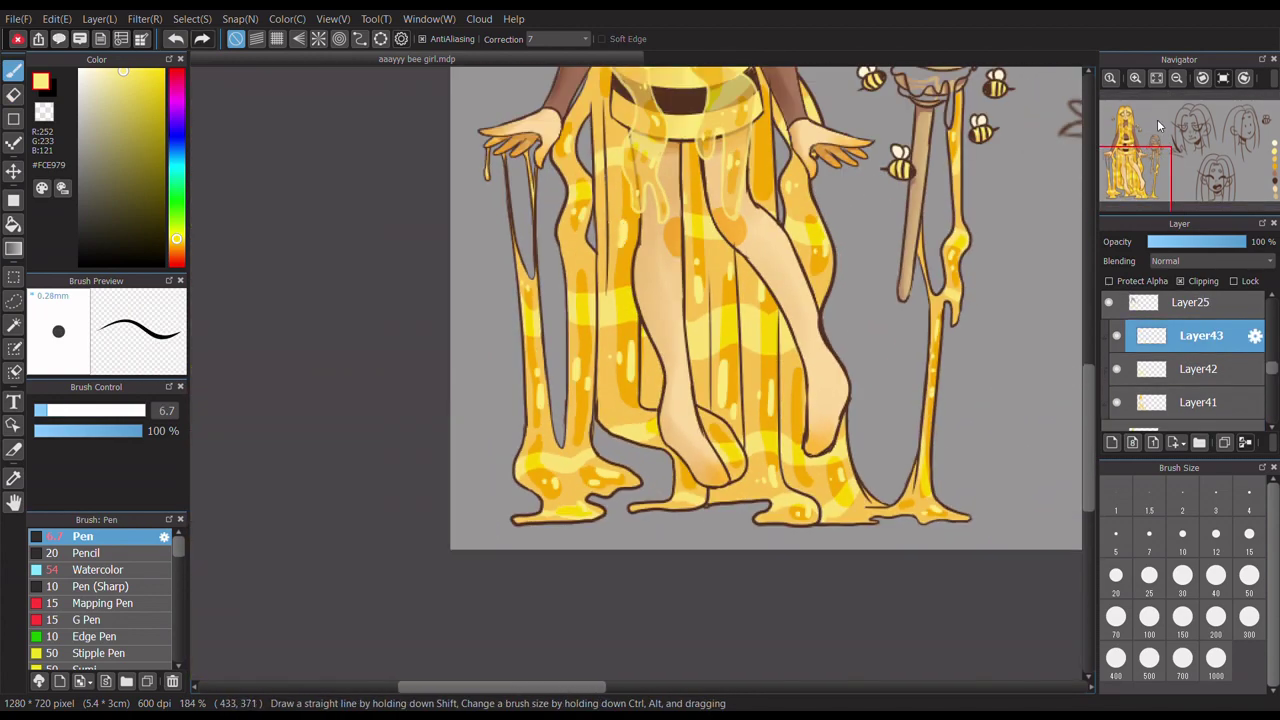
- Add small #FCE979 shine marks to the upper back hair beside the face and shoulders on Layer43 with the size 6.7 Pen
{"action": "scroll", "coordinate": [1159, 125], "scroll_direction": "down", "scroll_amount": 3}
{"action": "scroll", "coordinate": [1175, 160], "scroll_direction": "up", "scroll_amount": 4}
{"action": "scroll", "coordinate": [1175, 160], "scroll_direction": "down", "scroll_amount": 2}
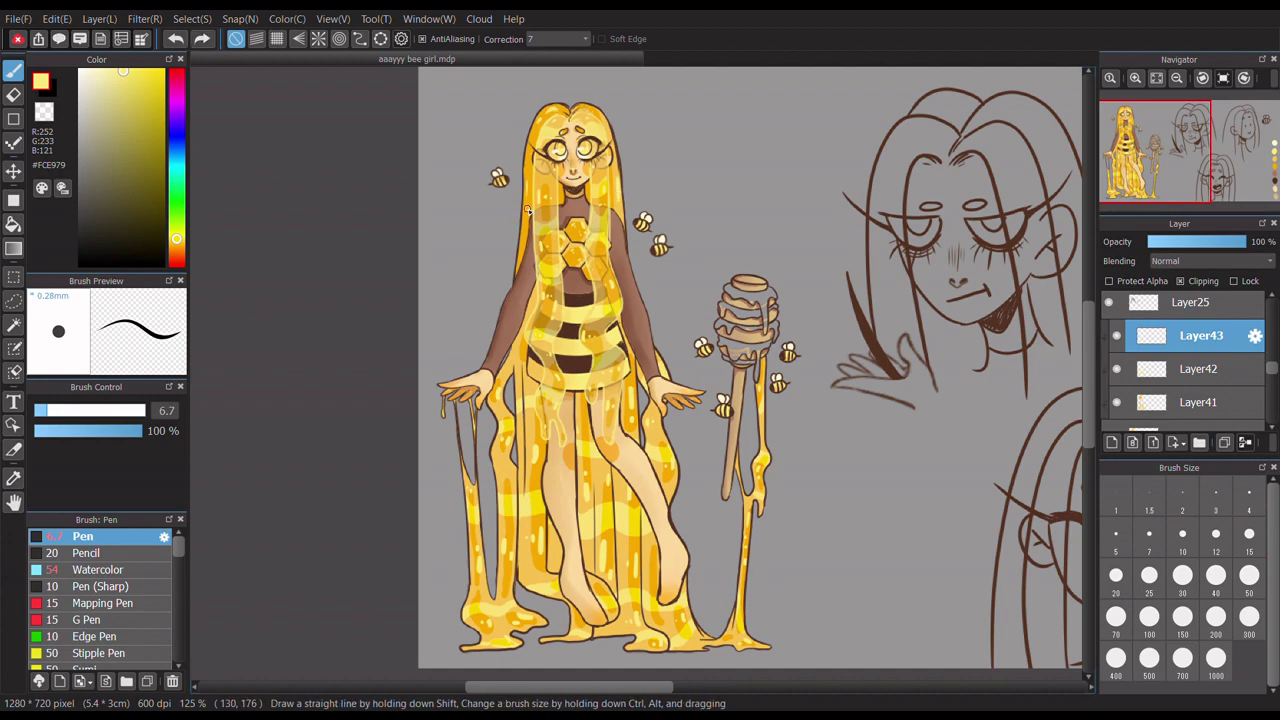
{"action": "scroll", "coordinate": [726, 198], "scroll_direction": "up", "scroll_amount": 2}
{"action": "scroll", "coordinate": [726, 198], "scroll_direction": "down", "scroll_amount": 2}
{"action": "scroll", "coordinate": [726, 198], "scroll_direction": "up", "scroll_amount": 1}
{"action": "scroll", "coordinate": [726, 198], "scroll_direction": "down", "scroll_amount": 3}
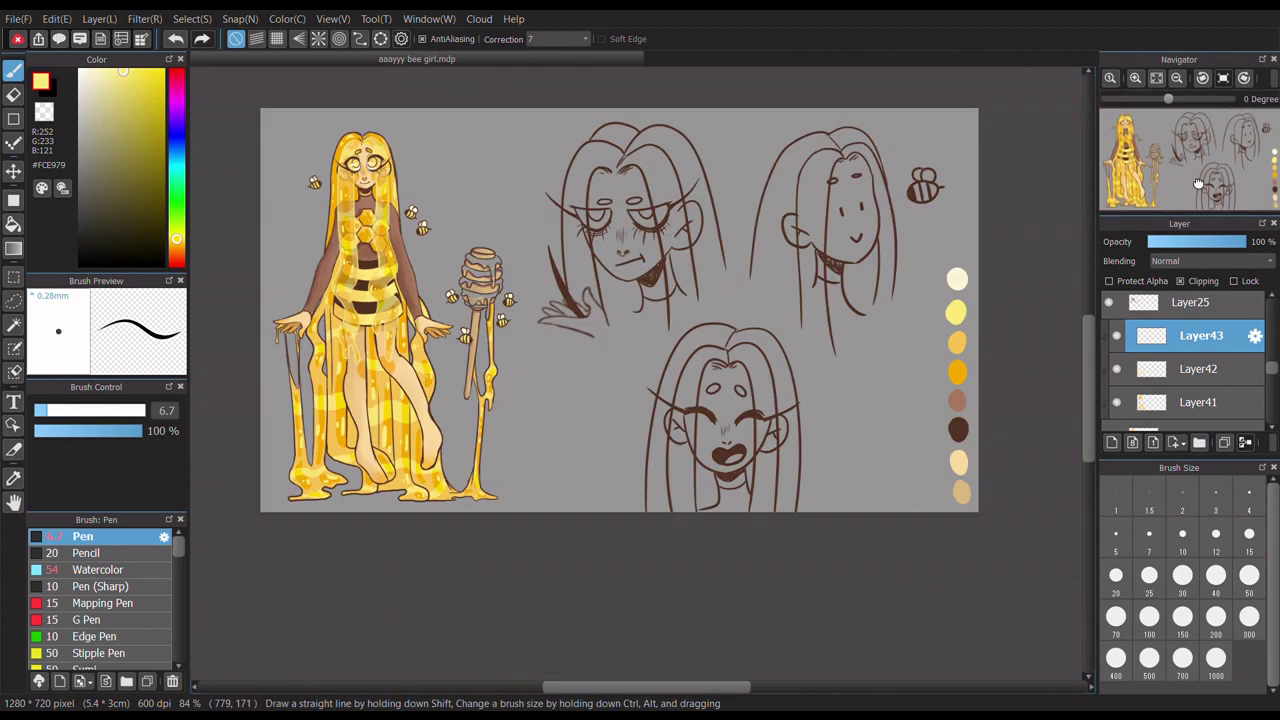
{"action": "scroll", "coordinate": [640, 310], "scroll_direction": "up", "scroll_amount": 3}
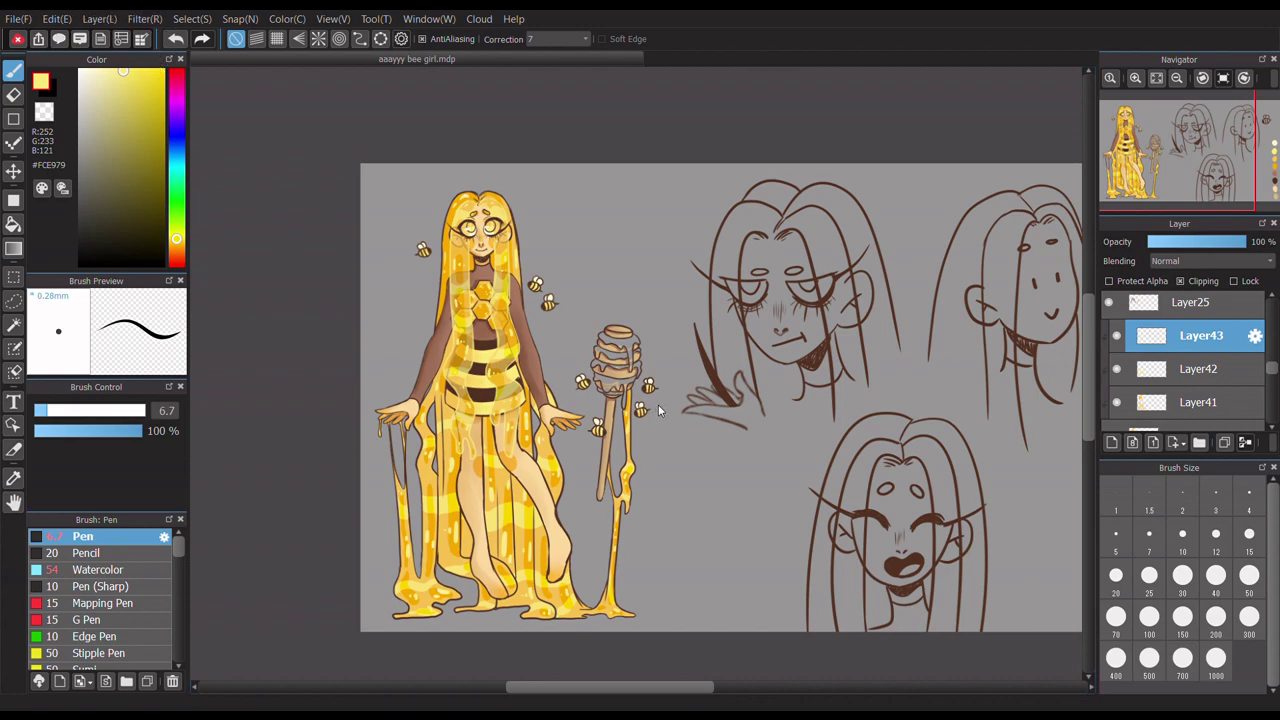
- Add Layer44 below Layer31 and paint the honey on the dipper's lowest tier in #F8C34F with a size 6.7 Pen
{"action": "scroll", "coordinate": [504, 437], "scroll_direction": "up", "scroll_amount": 5}
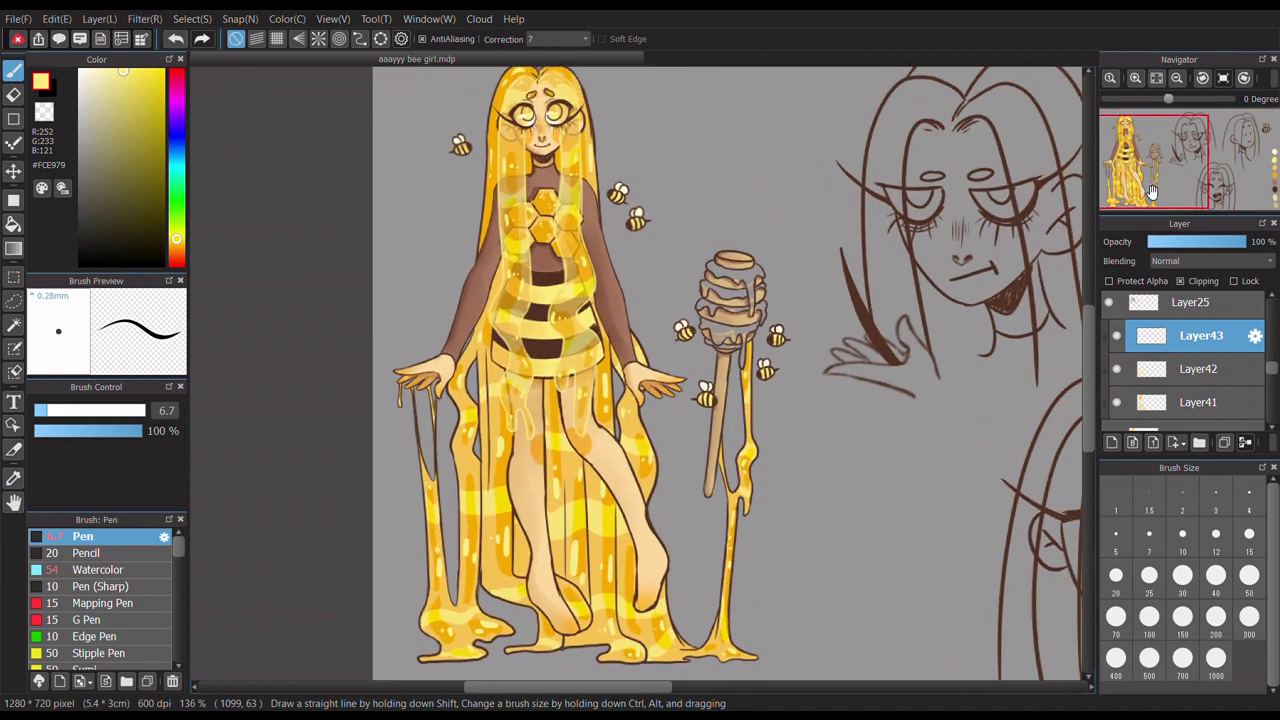
{"action": "scroll", "coordinate": [1168, 390], "scroll_direction": "down", "scroll_amount": 1}
{"action": "left_click", "coordinate": [1168, 400]}
{"action": "scroll", "coordinate": [746, 300], "scroll_direction": "up", "scroll_amount": 2}
{"action": "left_click", "coordinate": [743, 277], "text": "ctrl"}
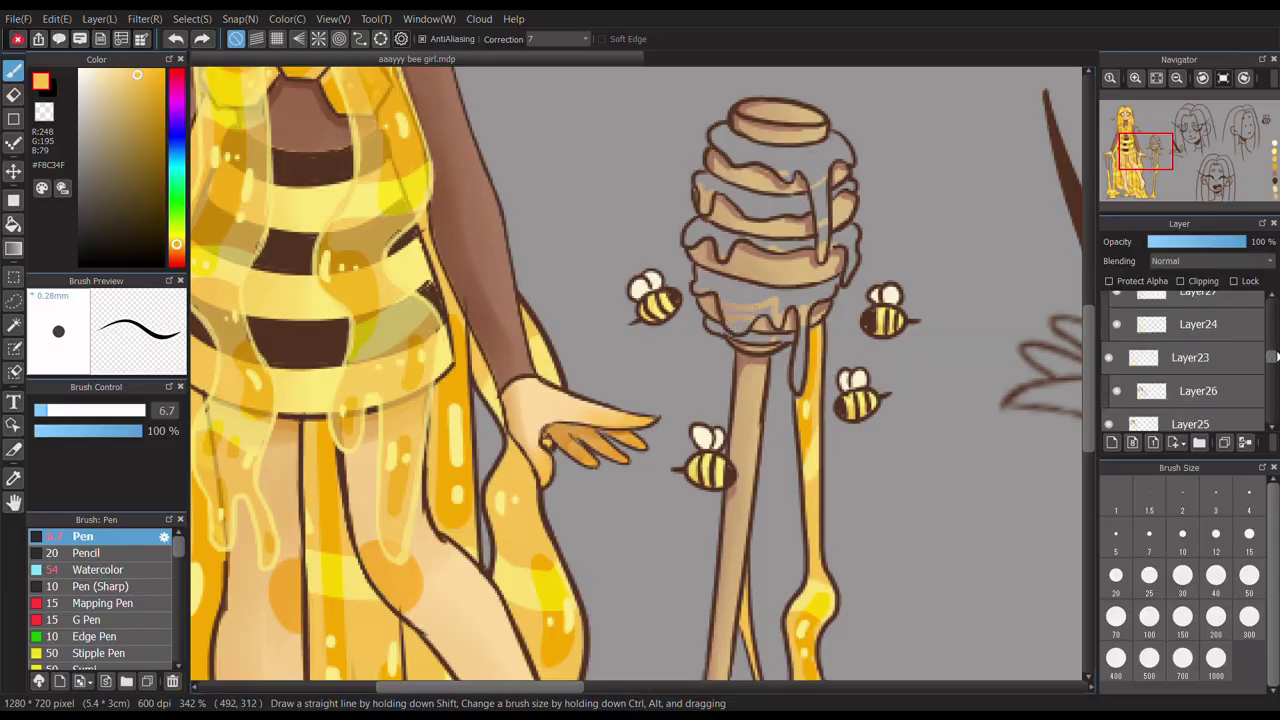
{"action": "left_click", "coordinate": [775, 315], "text": "ctrl"}
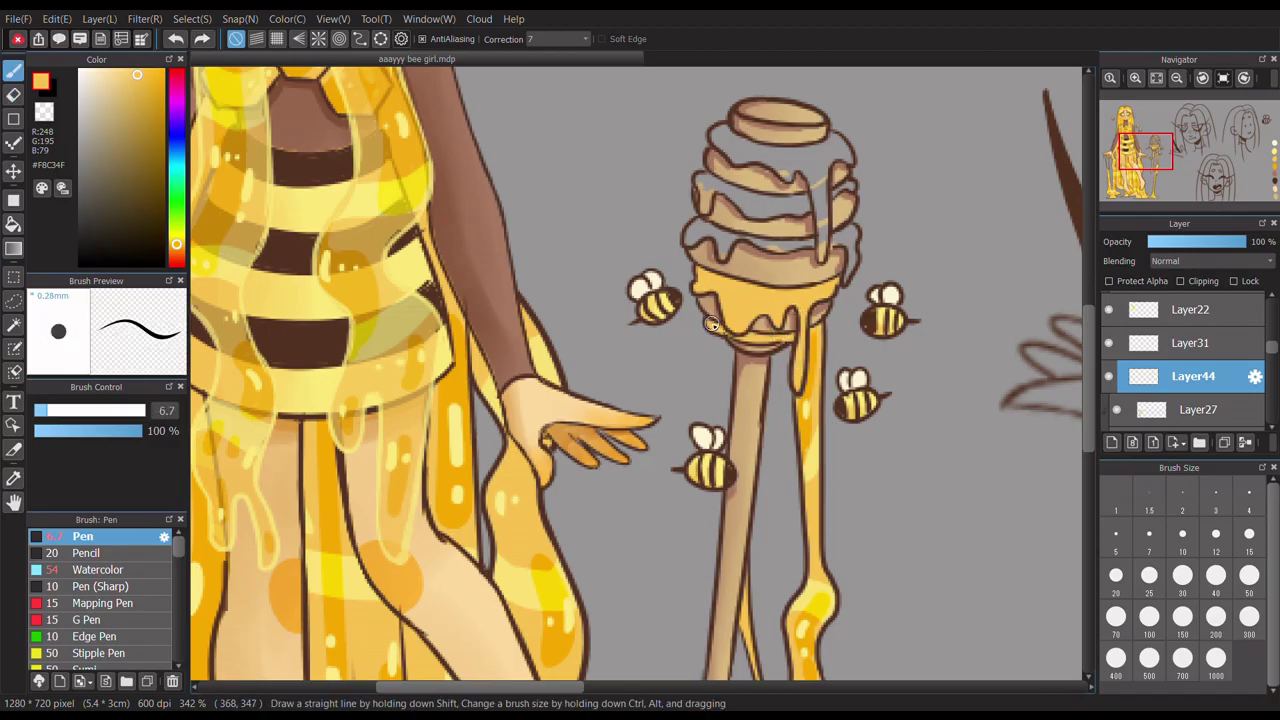
- Fill the honey on the dipper's upper tiers and its long drip in #F8C34F on Layer44, keeping inside the outlines
{"action": "left_click_drag", "start_coordinate": [785, 174], "coordinate": [820, 250]}
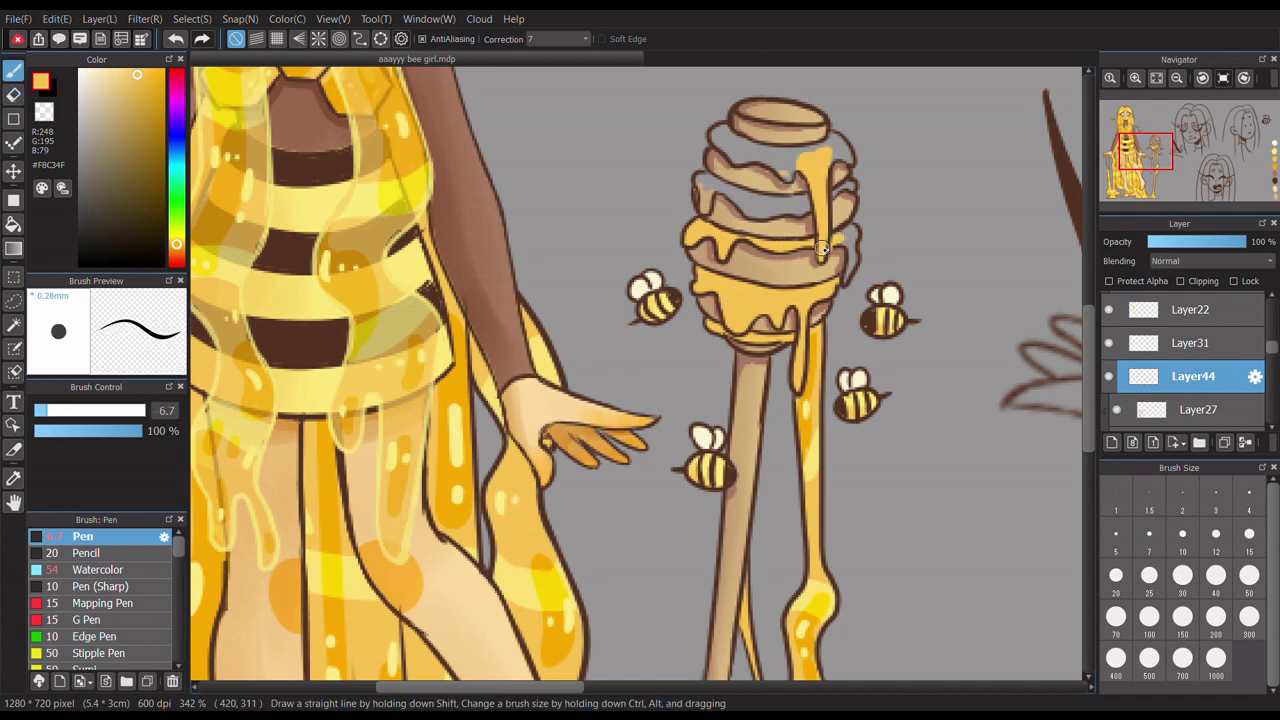
{"action": "key", "text": "e"}
{"action": "key", "text": "p"}
{"action": "left_click_drag", "start_coordinate": [840, 142], "coordinate": [815, 157]}
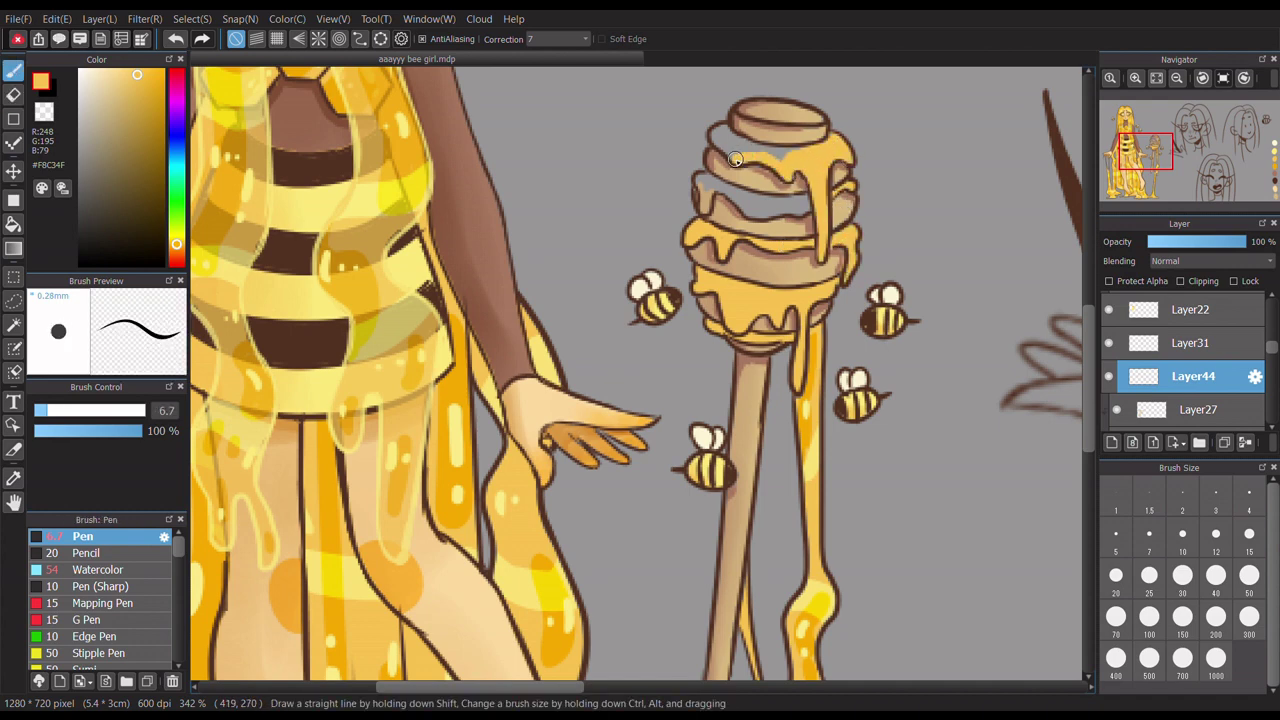
{"action": "scroll", "coordinate": [1181, 114], "scroll_direction": "down", "scroll_amount": 8}
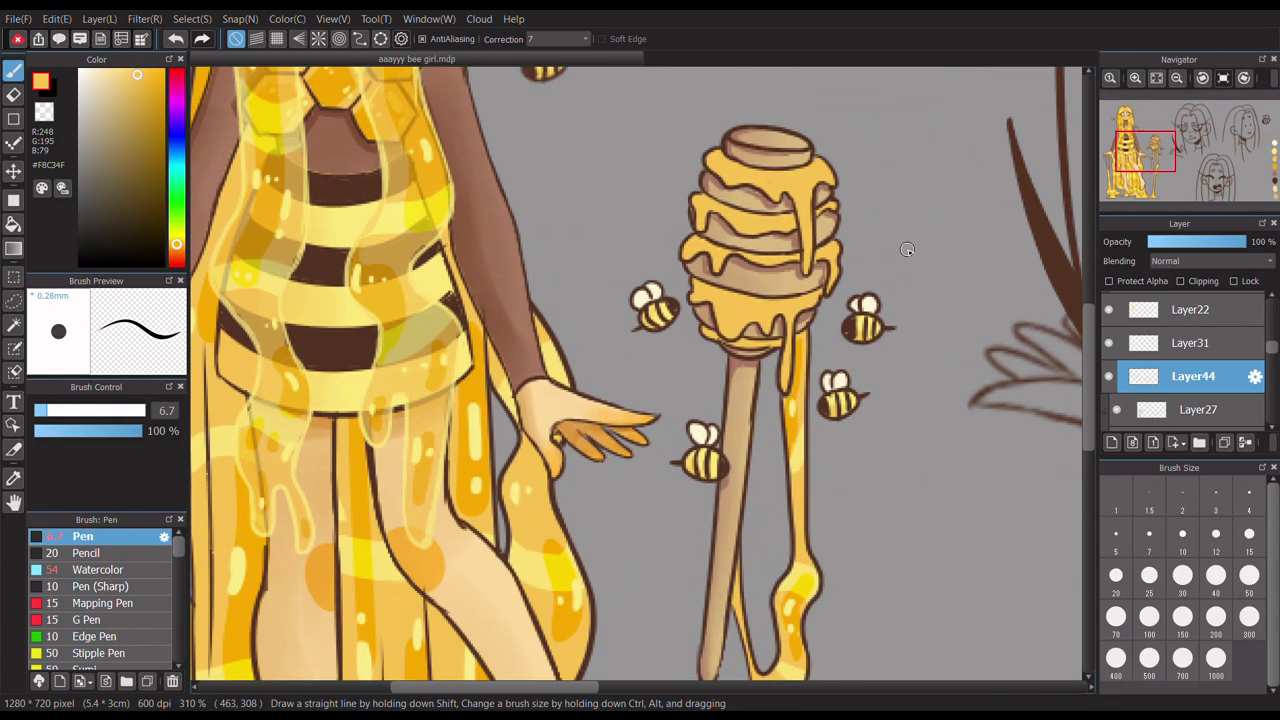
- Add clipped Layer45 above Layer44 and paint #F6A900 patches on the dipper's honey with the size 6.7 Pen
{"action": "scroll", "coordinate": [1181, 114], "scroll_direction": "up", "scroll_amount": 8}
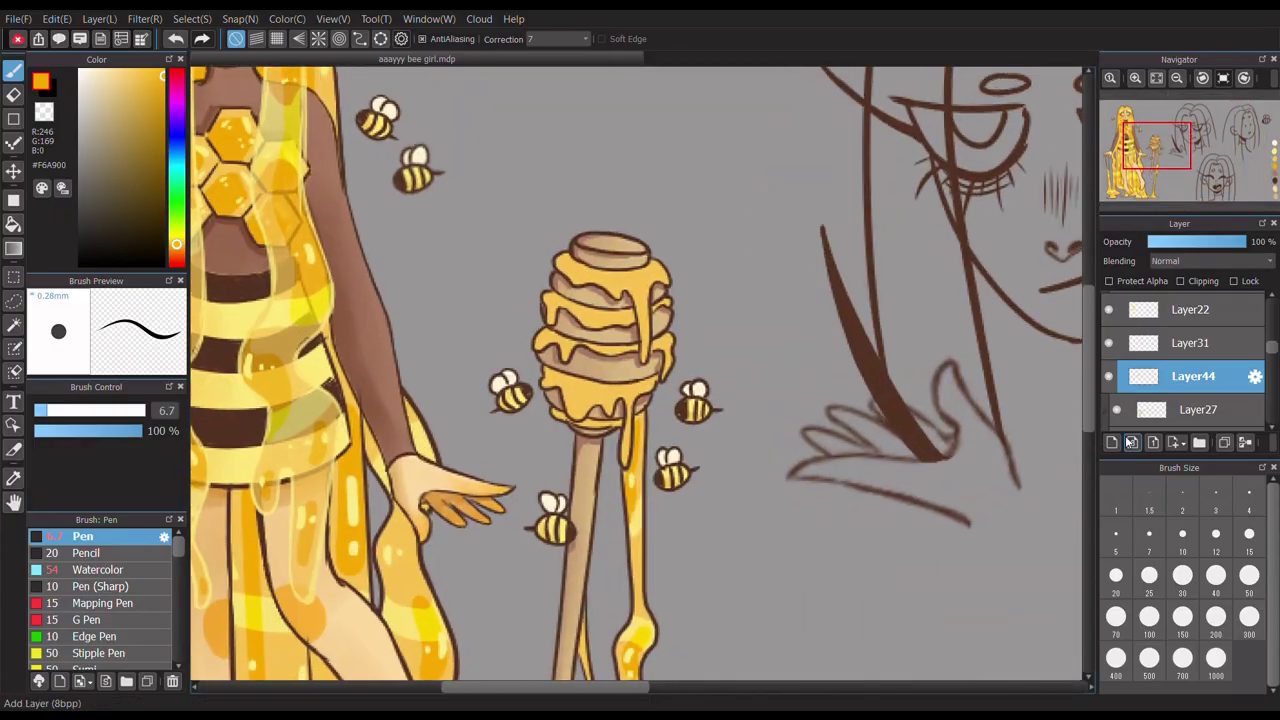
{"action": "left_click", "coordinate": [1111, 442]}
{"action": "left_click", "coordinate": [1180, 281]}
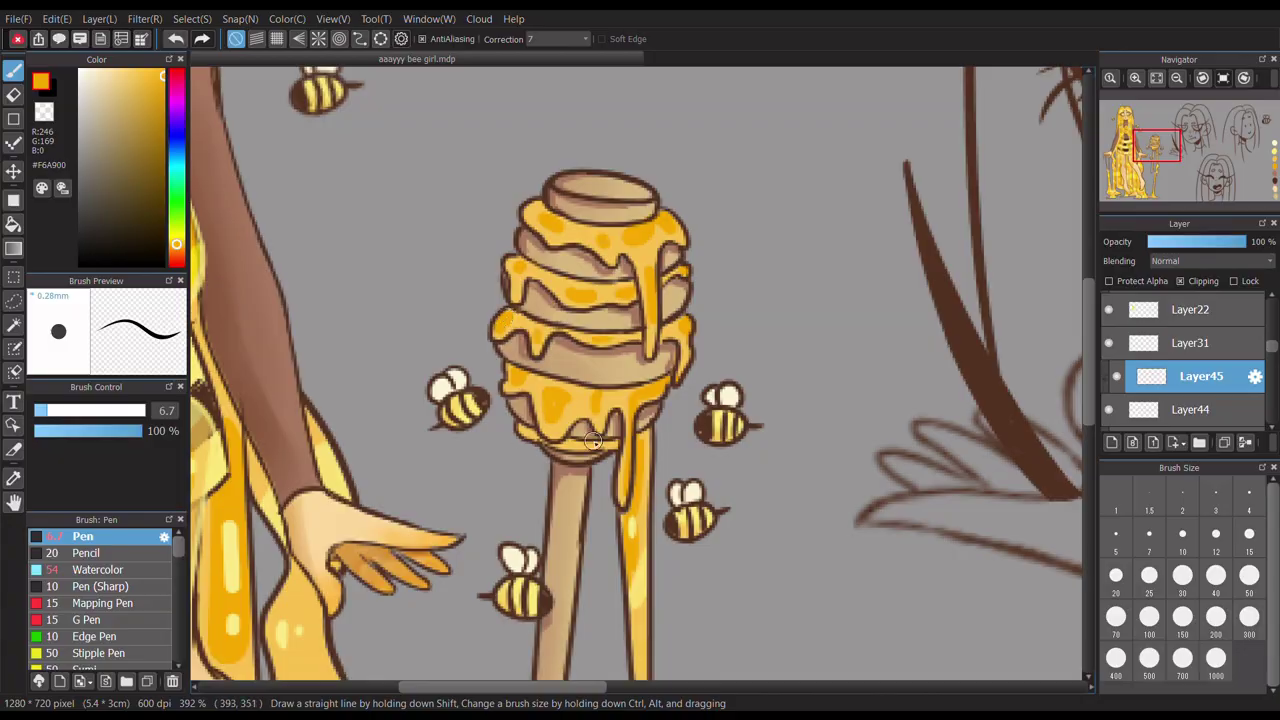
{"action": "scroll", "coordinate": [593, 441], "scroll_direction": "down", "scroll_amount": 8}
- Add clipped Layer46 above Layer45 and paint pale yellow #FCE979 patches on the dipper's honey
{"action": "left_click", "coordinate": [1111, 442]}
{"action": "scroll", "coordinate": [593, 441], "scroll_direction": "up", "scroll_amount": 8}
{"action": "left_click", "coordinate": [122, 72]}
{"action": "left_click_drag", "start_coordinate": [640, 230], "coordinate": [663, 222]}
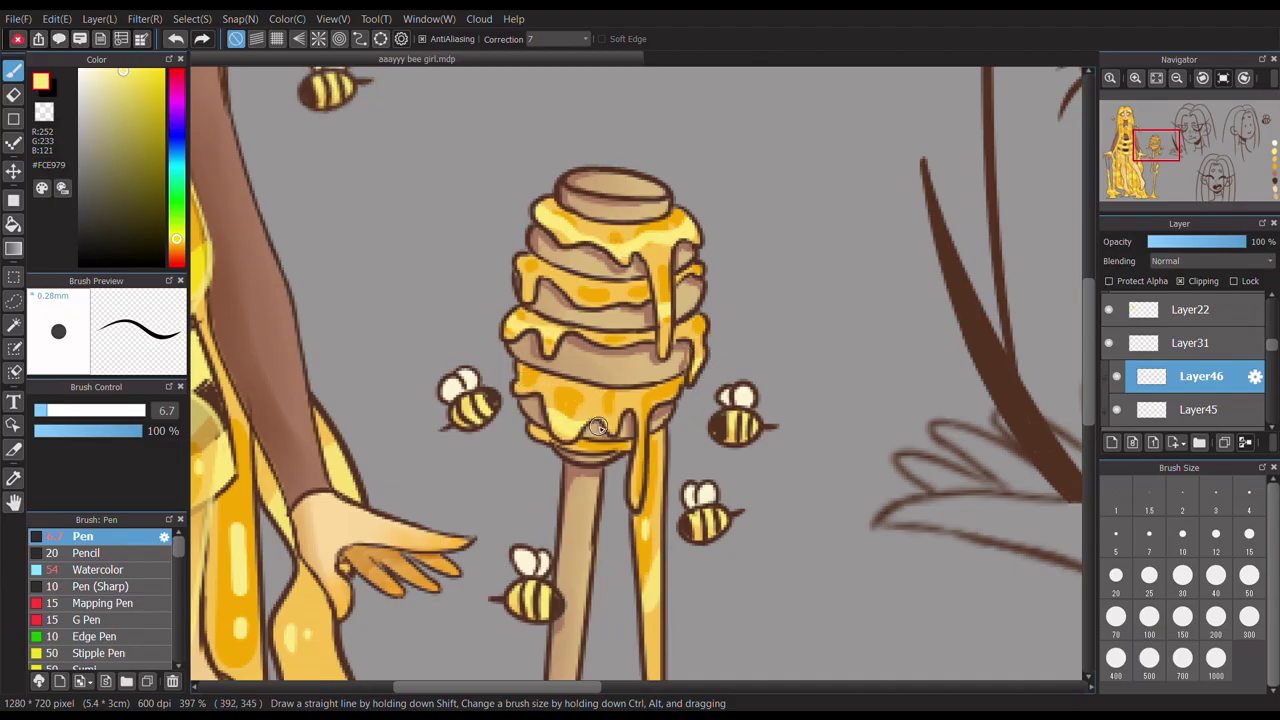
{"action": "scroll", "coordinate": [619, 388], "scroll_direction": "down", "scroll_amount": 8}
- Change Layer46 to Dodge blending and set its opacity to 69%
{"action": "scroll", "coordinate": [619, 388], "scroll_direction": "up", "scroll_amount": 5}
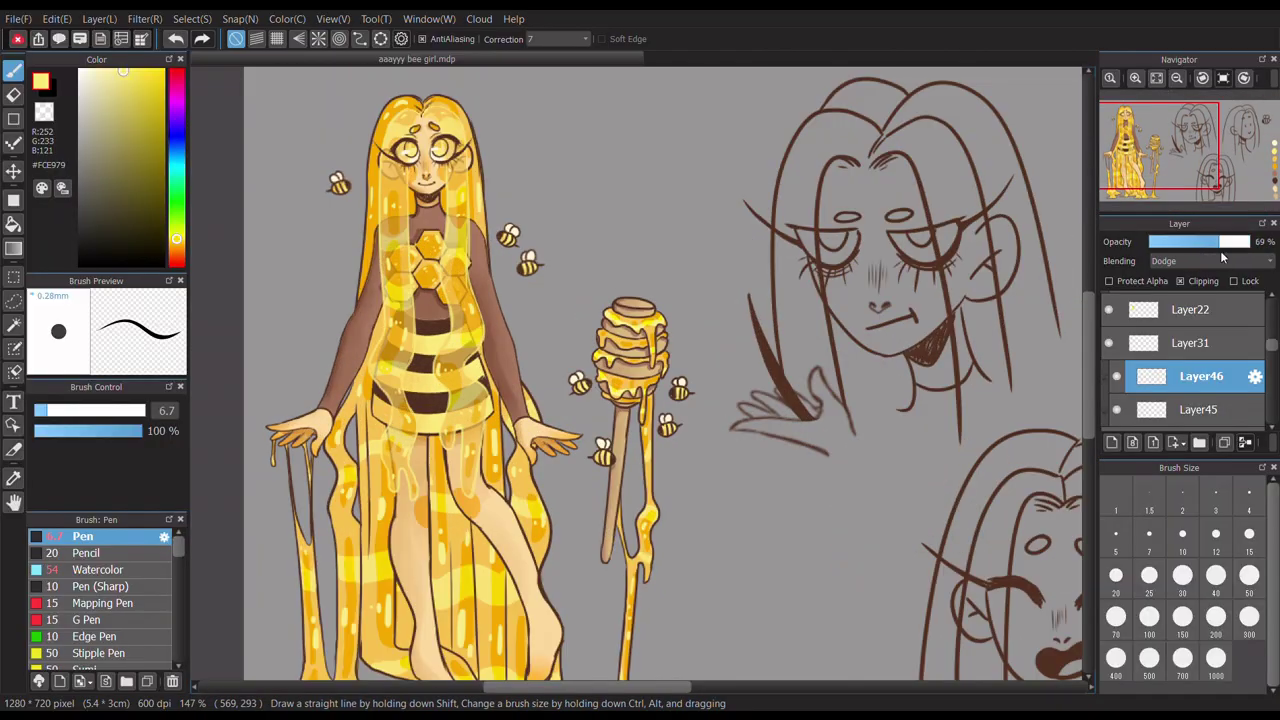
{"action": "scroll", "coordinate": [1210, 261], "scroll_direction": "down", "scroll_amount": 8}
{"action": "left_click", "coordinate": [1220, 242]}
- Add clipped Layer47 above Layer46 and dot #FCEB87 shine marks on the dipper's honey with a size 4.4 Pen
{"action": "key", "text": "ctrl+shift+n"}
{"action": "key", "text": "ctrl+plus"}
{"action": "key", "text": "ctrl+plus"}
{"action": "key", "text": "ctrl+plus"}
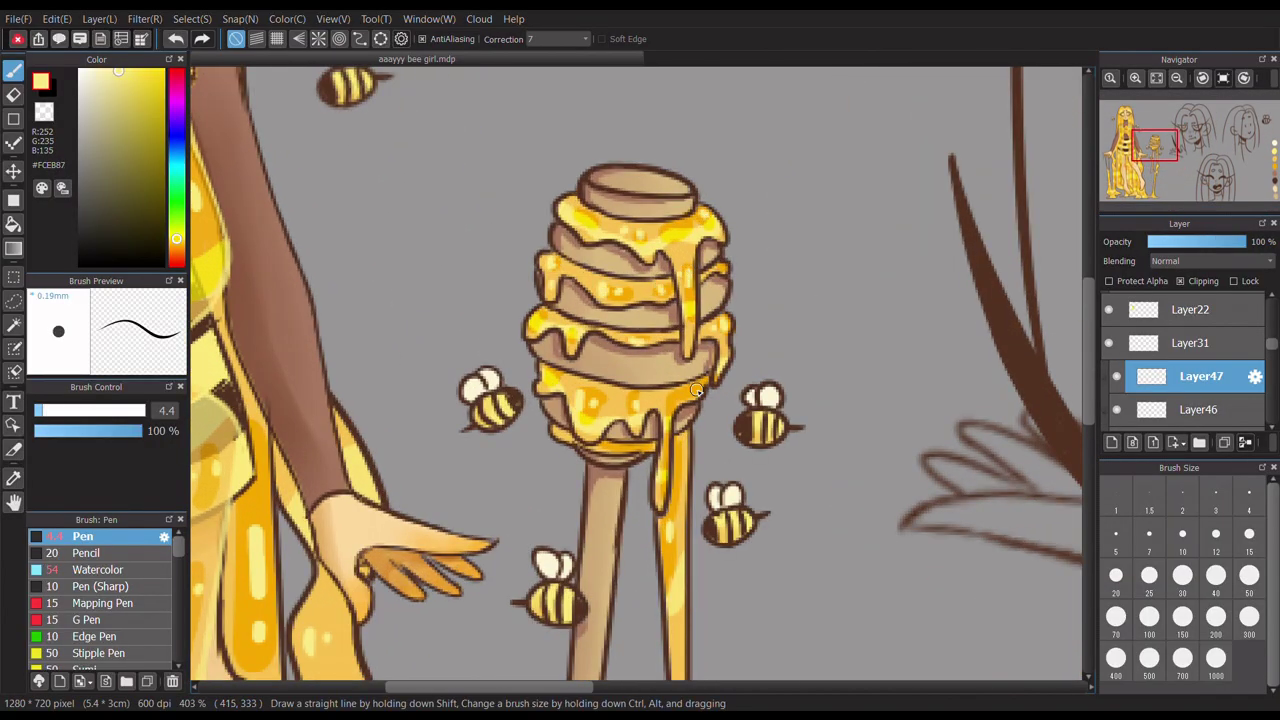
{"action": "scroll", "coordinate": [640, 449], "scroll_direction": "down", "scroll_amount": 8}
- Paint #FCDA9E skin on Layer48 beneath the sketched hand and the laughing head's face, ears and neck with a size 23 Pen
{"action": "scroll", "coordinate": [640, 449], "scroll_direction": "up", "scroll_amount": 2}
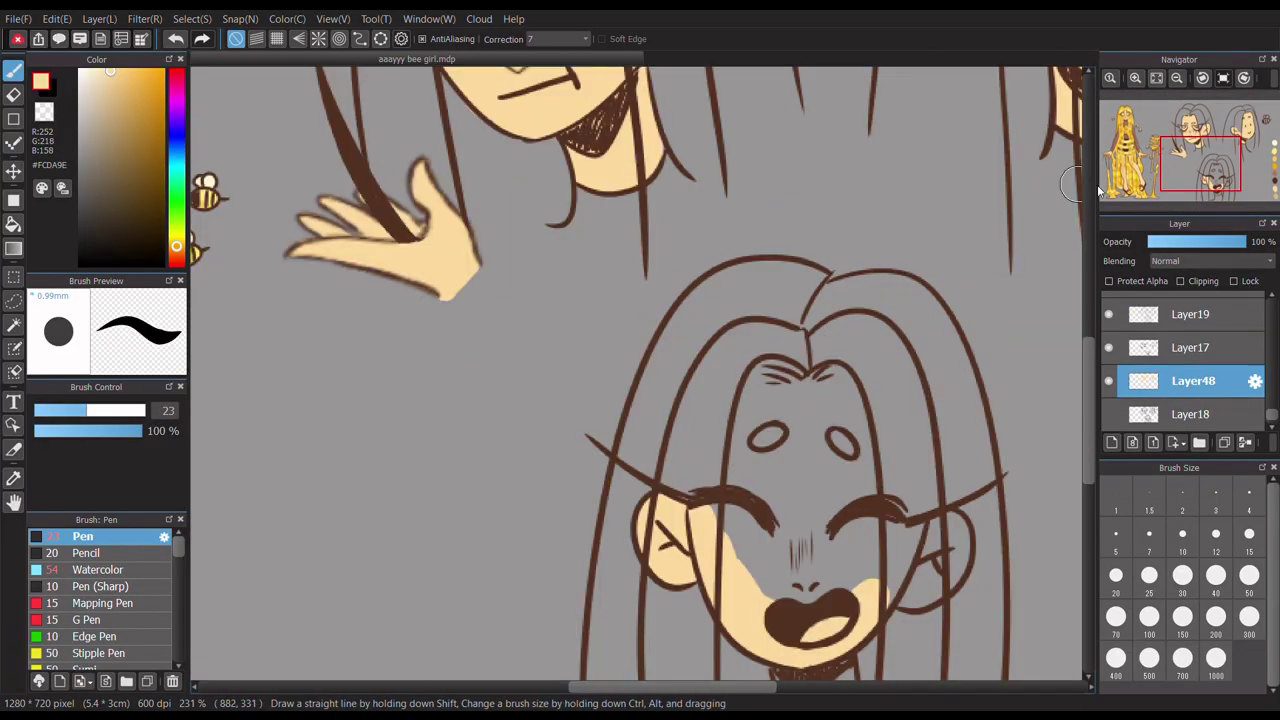
{"action": "scroll", "coordinate": [640, 380], "scroll_direction": "down", "scroll_amount": 3}
{"action": "left_click_drag", "start_coordinate": [700, 320], "coordinate": [780, 310]}
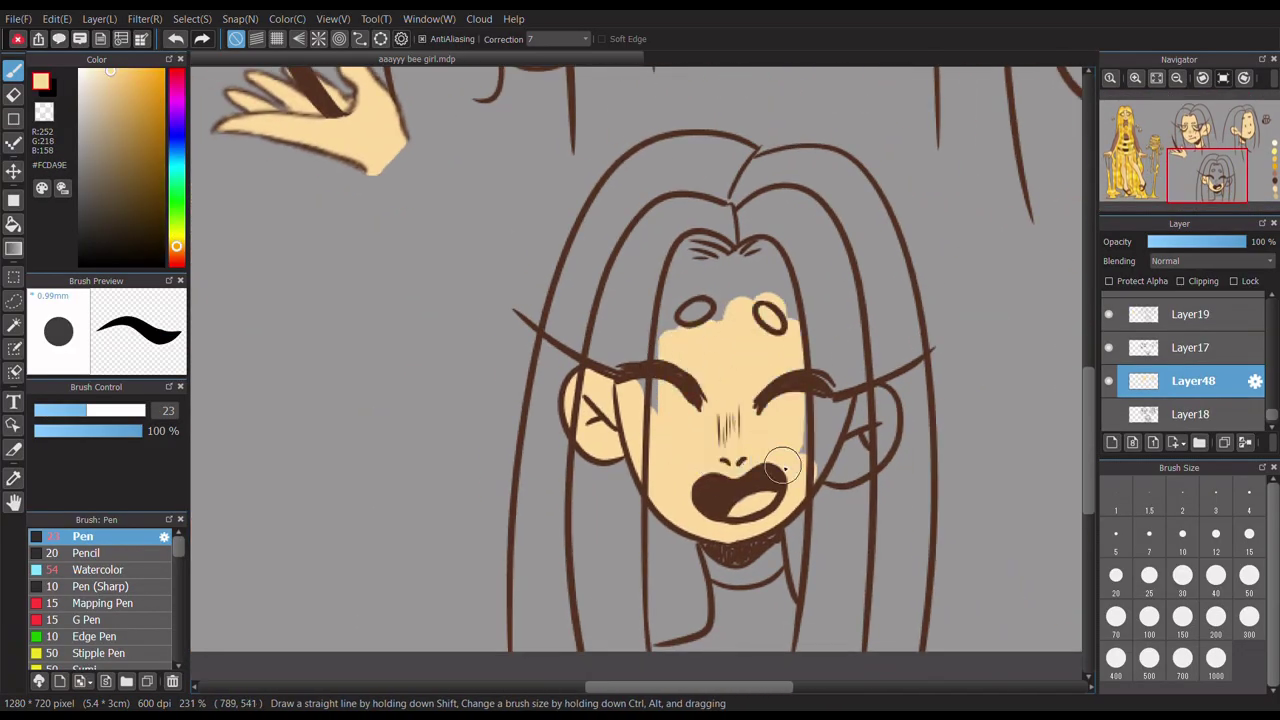
{"action": "mouse_move", "coordinate": [830, 400]}
{"action": "left_mouse_down"}
{"action": "mouse_move", "coordinate": [816, 433]}
{"action": "mouse_move", "coordinate": [878, 410]}
{"action": "left_mouse_up"}
{"action": "mouse_move", "coordinate": [637, 322]}
{"action": "left_mouse_down"}
{"action": "mouse_move", "coordinate": [656, 369]}
{"action": "mouse_move", "coordinate": [678, 295]}
{"action": "mouse_move", "coordinate": [635, 386]}
{"action": "mouse_move", "coordinate": [772, 307]}
{"action": "mouse_move", "coordinate": [710, 261]}
{"action": "mouse_move", "coordinate": [674, 309]}
{"action": "mouse_move", "coordinate": [703, 558]}
{"action": "mouse_move", "coordinate": [767, 546]}
{"action": "mouse_move", "coordinate": [757, 572]}
{"action": "mouse_move", "coordinate": [670, 567]}
{"action": "mouse_move", "coordinate": [775, 555]}
{"action": "mouse_move", "coordinate": [605, 226]}
{"action": "mouse_move", "coordinate": [628, 290]}
{"action": "mouse_move", "coordinate": [610, 362]}
{"action": "mouse_move", "coordinate": [632, 335]}
{"action": "left_mouse_up"}
- Erase the skin colour spilling past the laughing head's forehead and temple on Layer48 with a size 19 eraser
{"action": "key", "text": "e"}
{"action": "key", "text": "b"}
{"action": "key", "text": "e"}
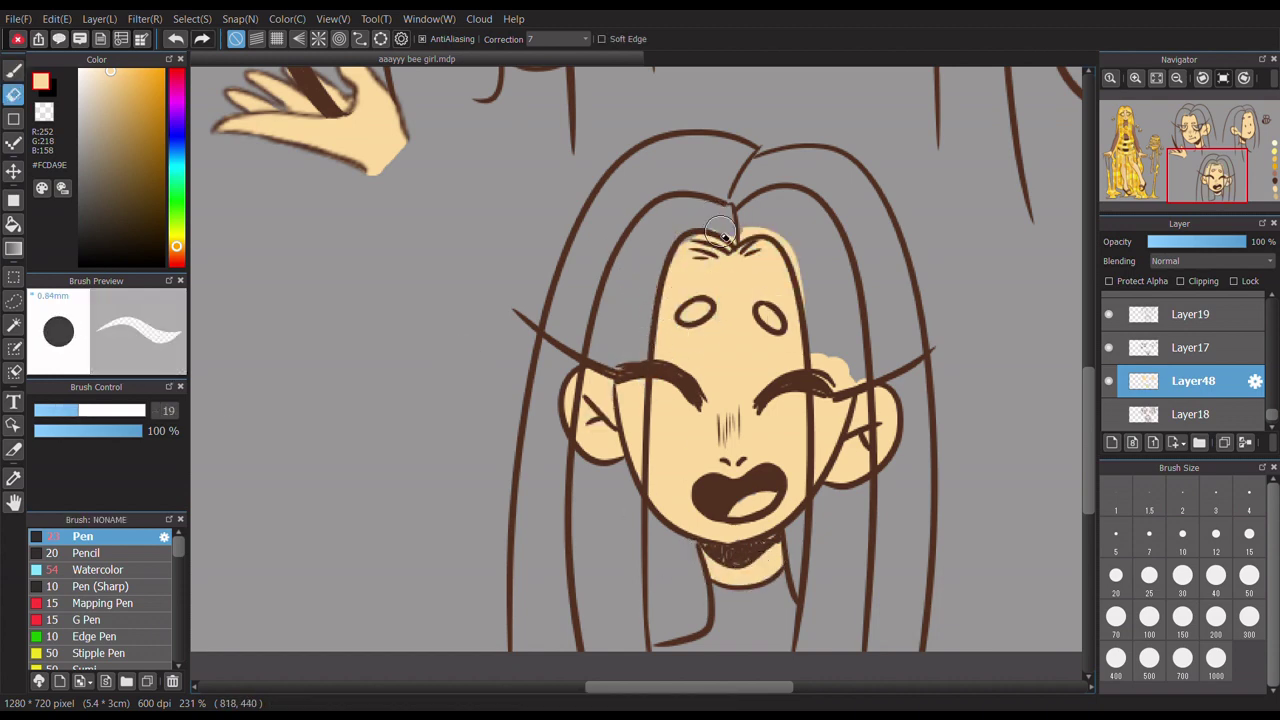
{"action": "mouse_move", "coordinate": [745, 230]}
{"action": "left_mouse_down"}
{"action": "mouse_move", "coordinate": [718, 246]}
{"action": "mouse_move", "coordinate": [763, 233]}
{"action": "mouse_move", "coordinate": [812, 388]}
{"action": "left_mouse_up"}
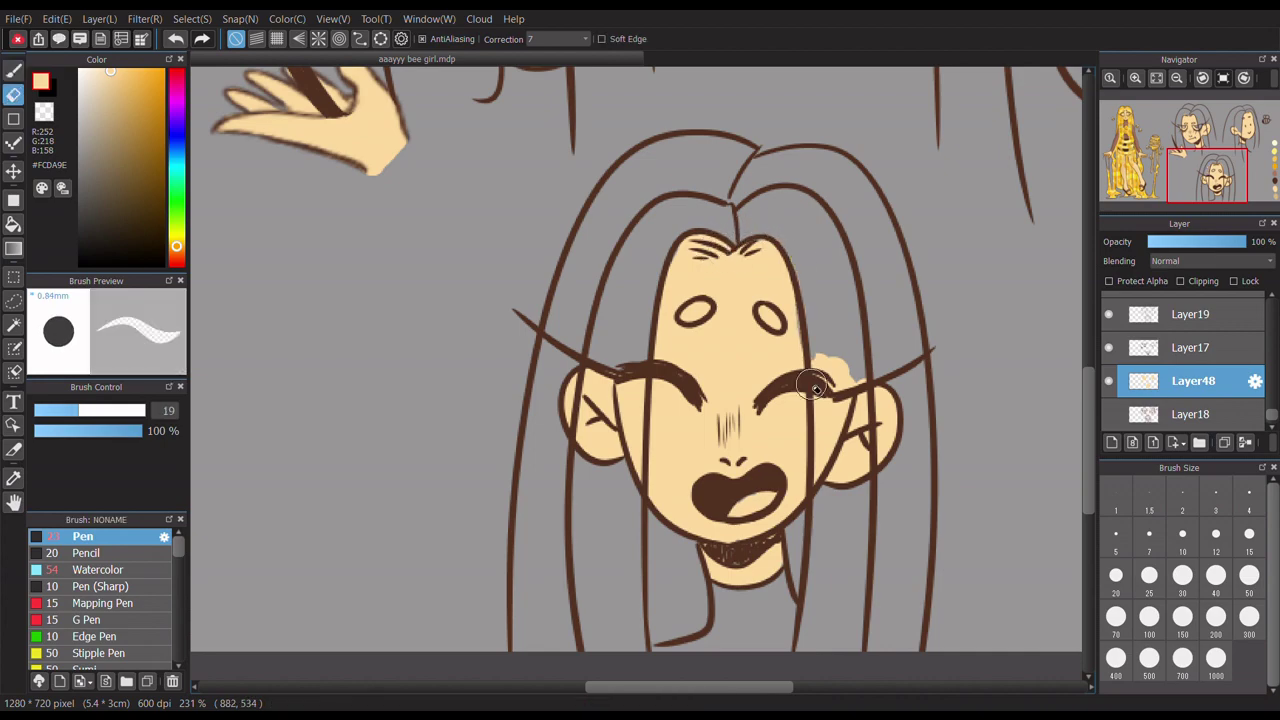
{"action": "scroll", "coordinate": [845, 357], "scroll_direction": "down", "scroll_amount": 5}
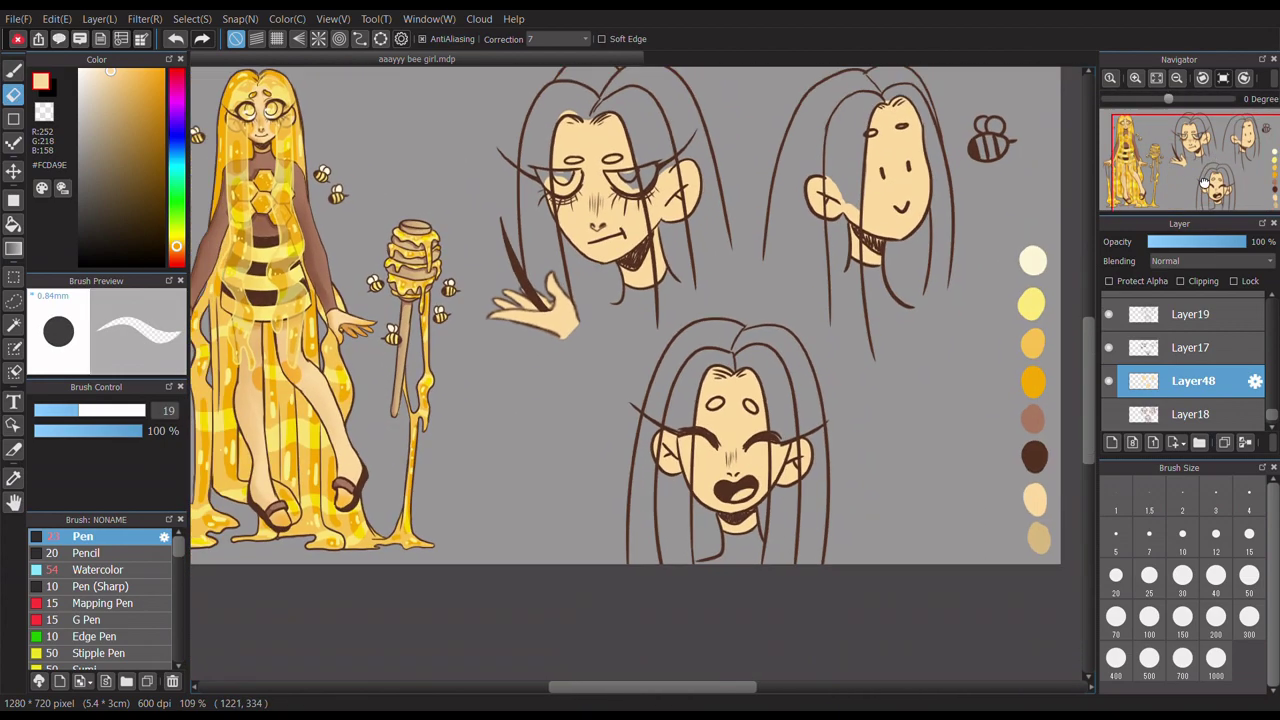
- Fill in the remaining #FCDA9E skin on the dot-eyed smiling head's face on Layer48 with the size 23 Pen
{"action": "scroll", "coordinate": [860, 250], "scroll_direction": "up", "scroll_amount": 5}
{"action": "left_click_drag", "start_coordinate": [1198, 158], "coordinate": [1212, 150]}
{"action": "scroll", "coordinate": [745, 160], "scroll_direction": "down", "scroll_amount": 2}
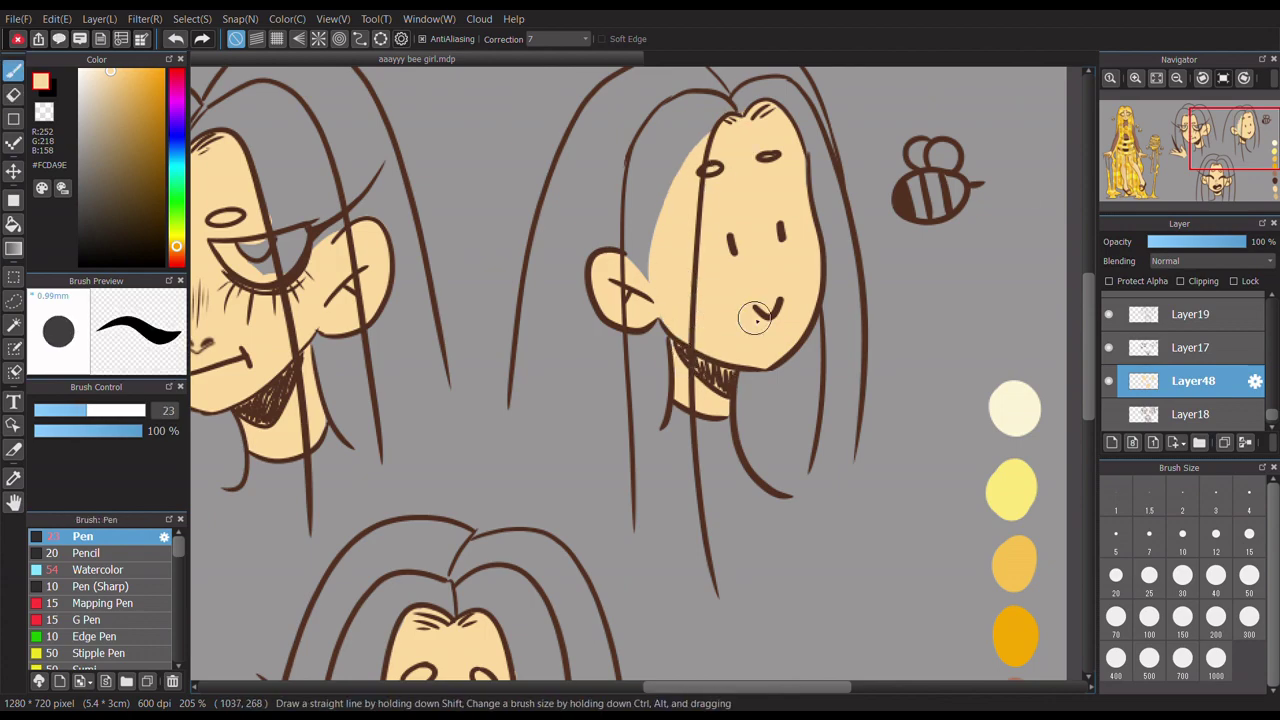
- Paint #A97960 collars beneath the necks of the three head sketches on Layer49, below Layer48, with the size 23 Pen
{"action": "scroll", "coordinate": [749, 314], "scroll_direction": "down", "scroll_amount": 2}
{"action": "scroll", "coordinate": [650, 190], "scroll_direction": "up", "scroll_amount": 3}
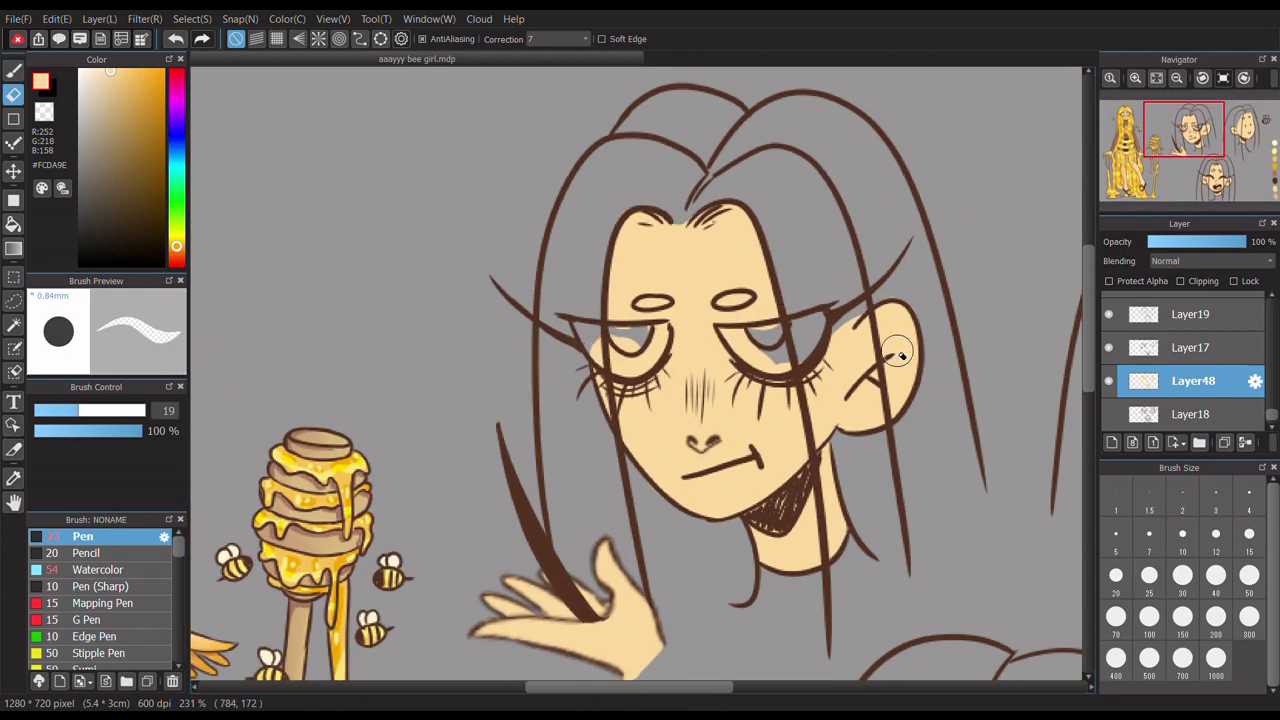
{"action": "key", "text": "b"}
{"action": "scroll", "coordinate": [860, 418], "scroll_direction": "down", "scroll_amount": 5}
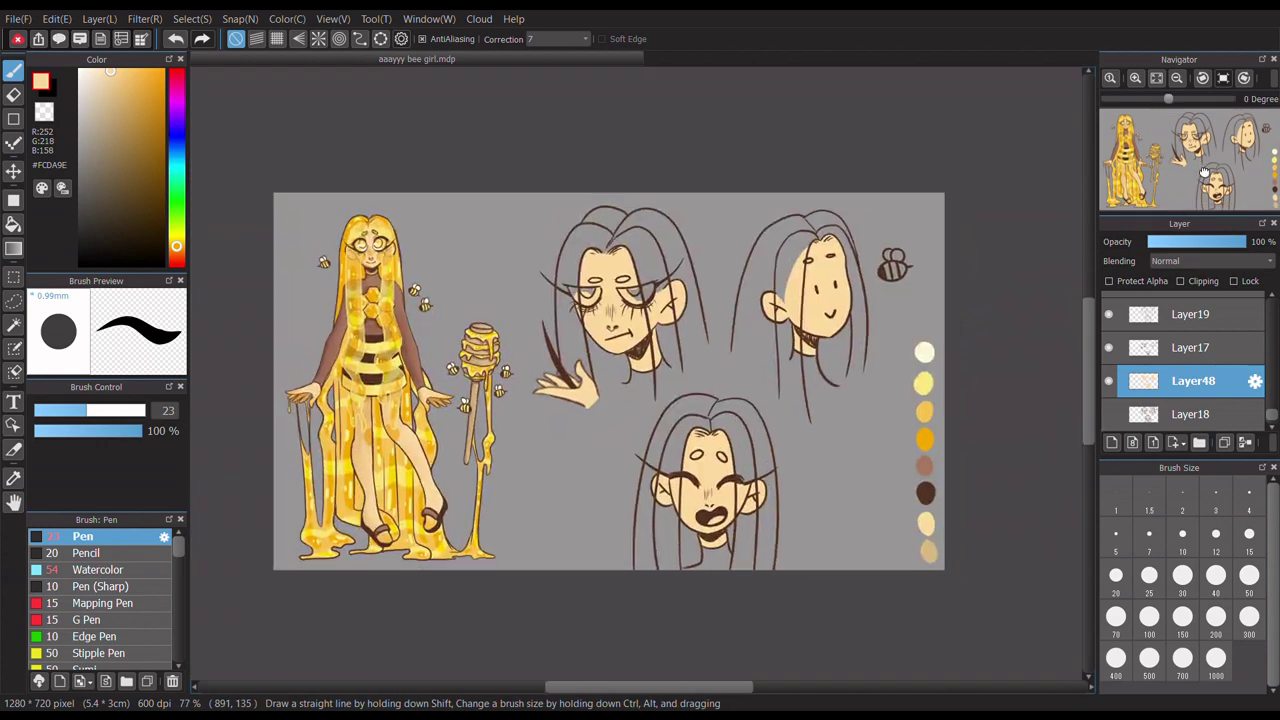
{"action": "scroll", "coordinate": [700, 360], "scroll_direction": "up", "scroll_amount": 3}
{"action": "scroll", "coordinate": [674, 353], "scroll_direction": "up", "scroll_amount": 3}
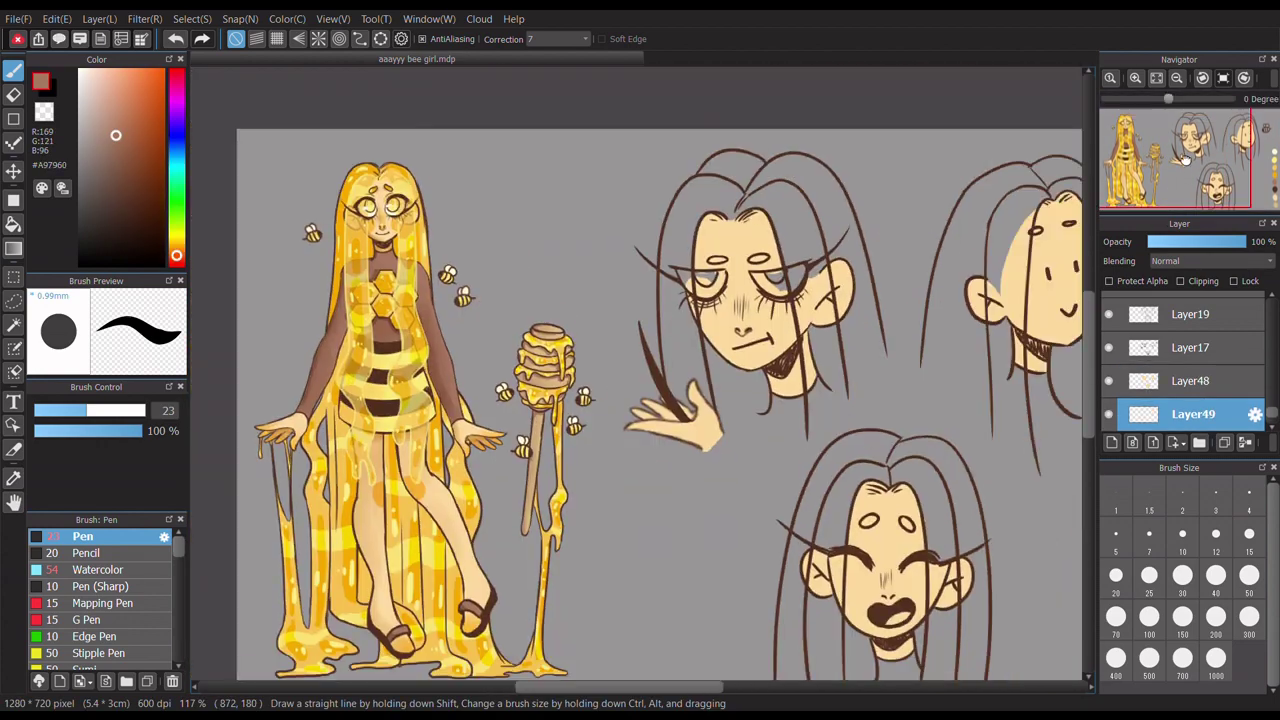
{"action": "mouse_move", "coordinate": [674, 378]}
{"action": "left_mouse_down"}
{"action": "mouse_move", "coordinate": [741, 351]}
{"action": "mouse_move", "coordinate": [750, 332]}
{"action": "mouse_move", "coordinate": [666, 384]}
{"action": "mouse_move", "coordinate": [699, 381]}
{"action": "mouse_move", "coordinate": [780, 330]}
{"action": "left_mouse_up"}
{"action": "scroll", "coordinate": [800, 500], "scroll_direction": "down", "scroll_amount": 5}
{"action": "left_click_drag", "start_coordinate": [828, 612], "coordinate": [928, 548]}
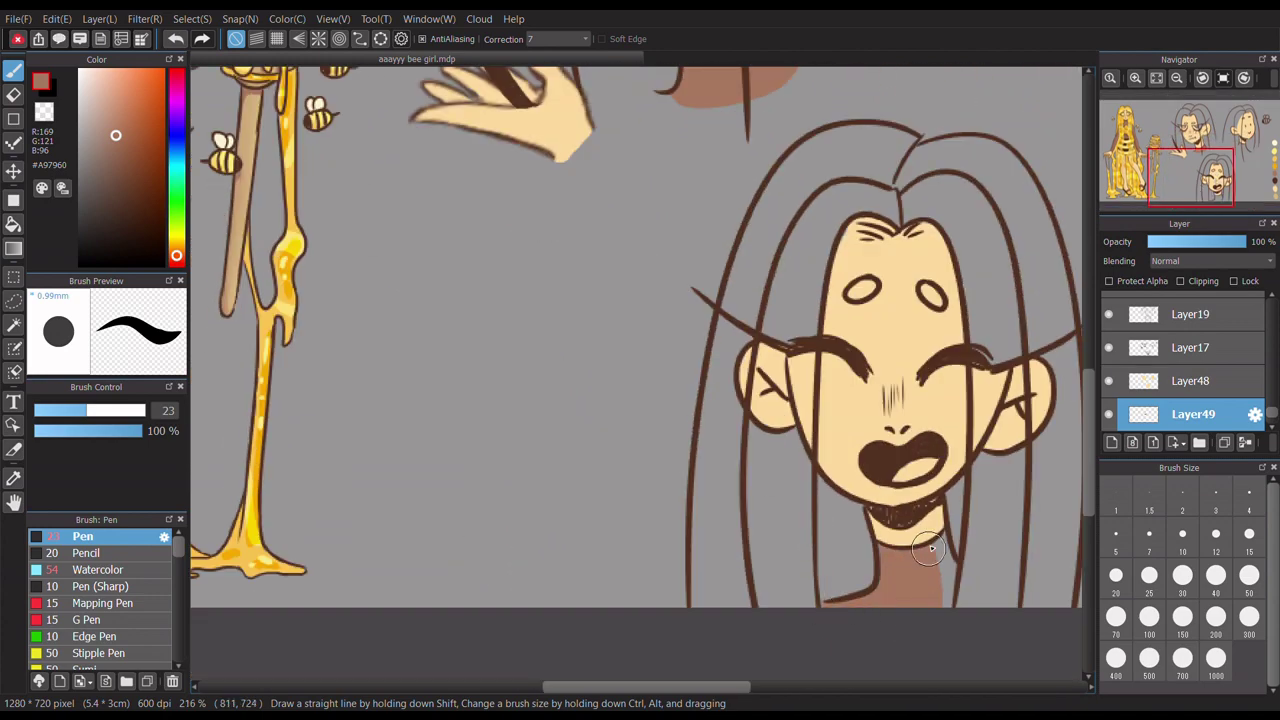
{"action": "scroll", "coordinate": [924, 564], "scroll_direction": "up", "scroll_amount": 3}
{"action": "mouse_move", "coordinate": [600, 350]}
{"action": "left_mouse_down"}
{"action": "mouse_move", "coordinate": [737, 449]}
{"action": "mouse_move", "coordinate": [662, 388]}
{"action": "mouse_move", "coordinate": [700, 320]}
{"action": "left_mouse_up"}
{"action": "key", "text": "e"}
{"action": "key", "text": "p"}
- Colour the bee beside the smiling head on Layer49, with yellow between its stripes and #FFFFFF wings
{"action": "left_click", "coordinate": [700, 322], "text": "alt"}
{"action": "scroll", "coordinate": [700, 322], "scroll_direction": "down", "scroll_amount": 5}
{"action": "left_click_drag", "start_coordinate": [1150, 160], "coordinate": [1243, 150]}
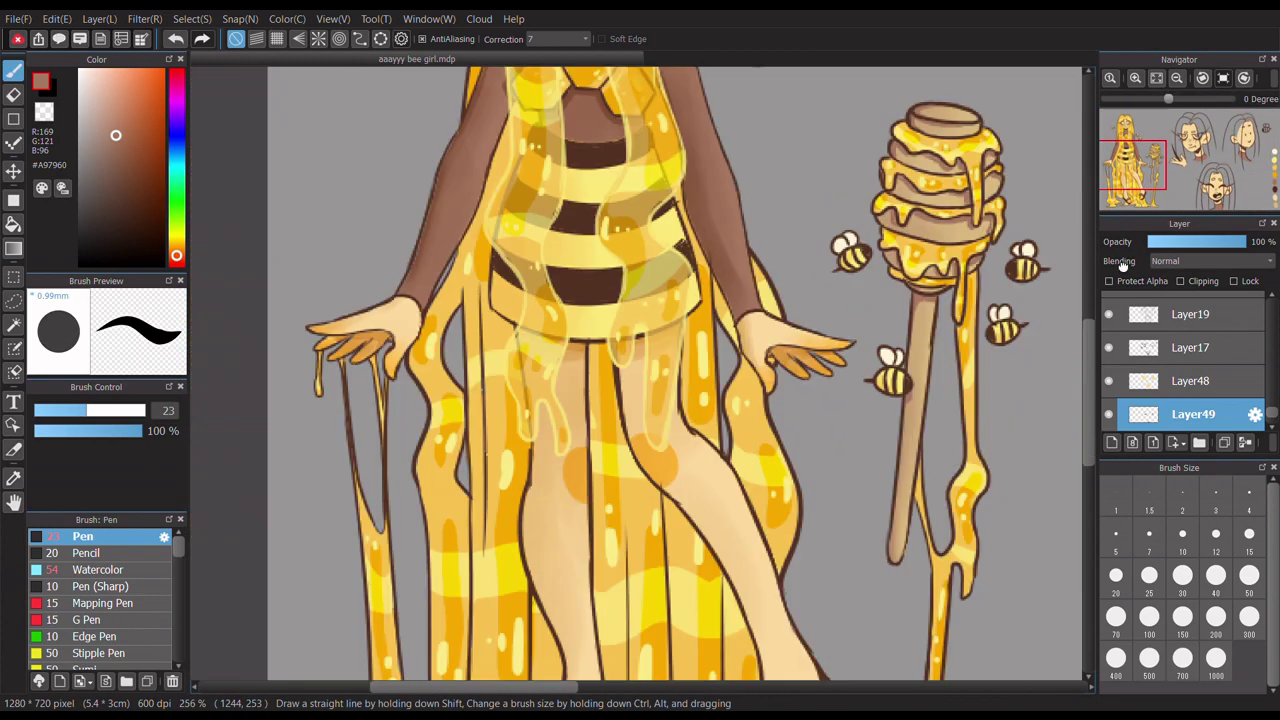
{"action": "scroll", "coordinate": [1243, 150], "scroll_direction": "up", "scroll_amount": 5}
{"action": "scroll", "coordinate": [1243, 150], "scroll_direction": "down", "scroll_amount": 1}
{"action": "scroll", "coordinate": [1243, 150], "scroll_direction": "down", "scroll_amount": 2}
{"action": "scroll", "coordinate": [1243, 150], "scroll_direction": "up", "scroll_amount": 2}
{"action": "left_click", "coordinate": [752, 213], "text": "alt"}
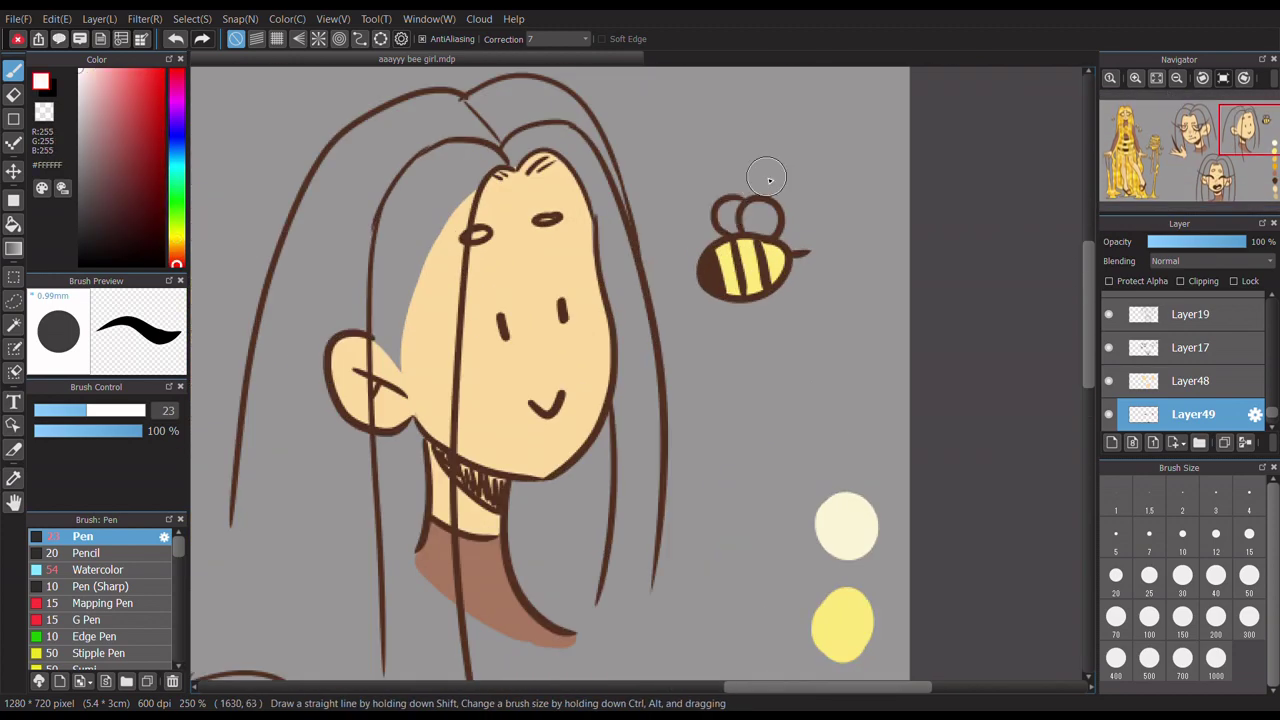
{"action": "scroll", "coordinate": [1170, 198], "scroll_direction": "down", "scroll_amount": 3}
{"action": "scroll", "coordinate": [1170, 198], "scroll_direction": "up", "scroll_amount": 1}
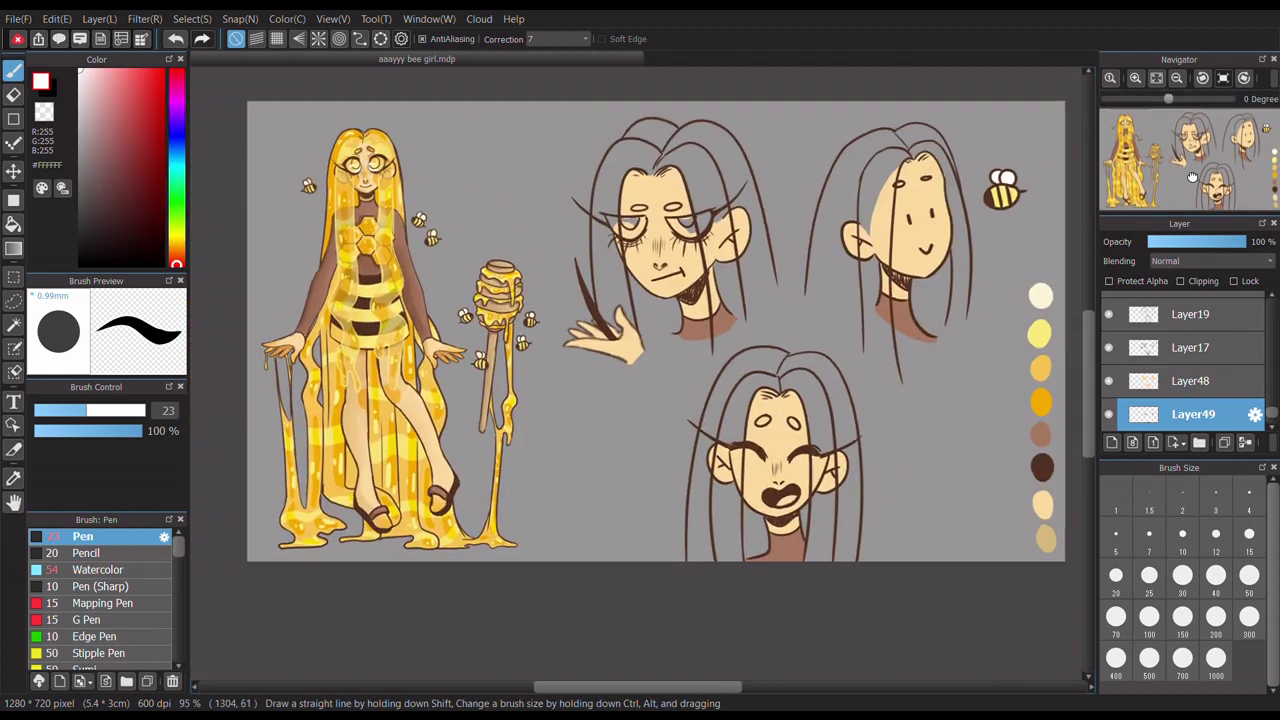
- Add Layer50 above Layer48 and fill both eyes of the tired head with #FCF6D6 using the size 23 Pen
{"action": "scroll", "coordinate": [980, 272], "scroll_direction": "up", "scroll_amount": 2}
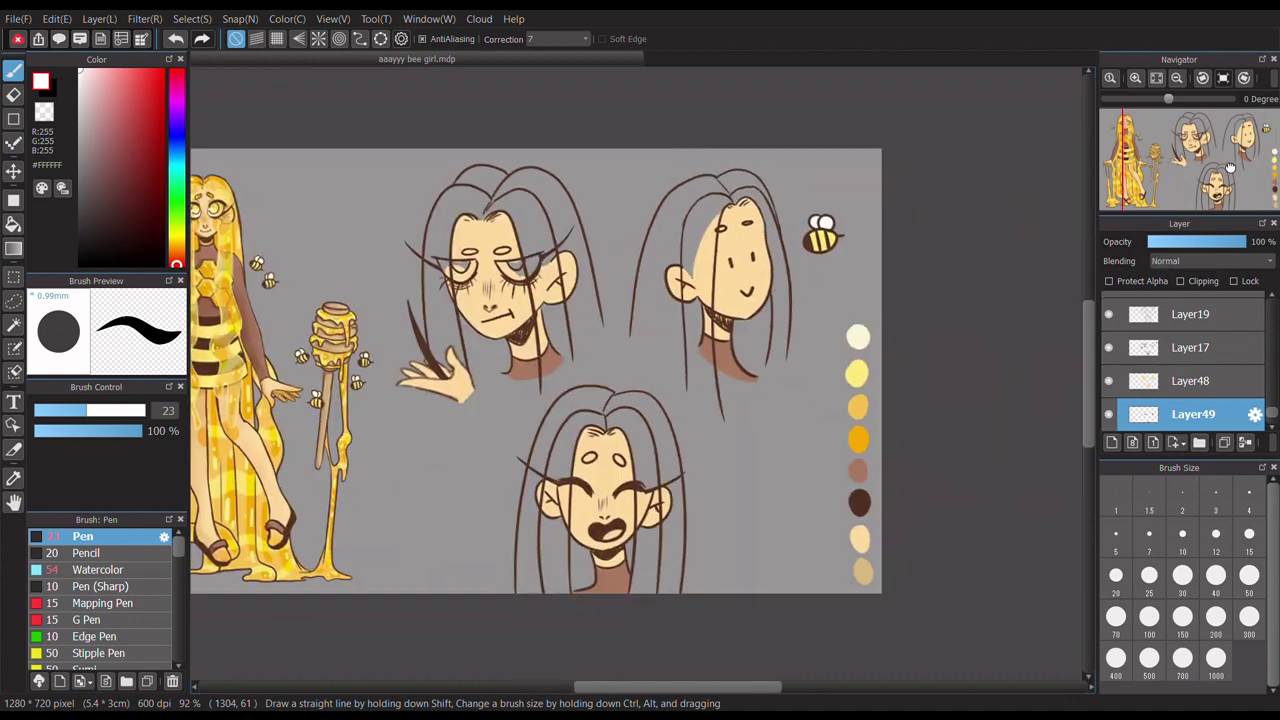
{"action": "left_click", "coordinate": [1020, 335], "text": "alt"}
{"action": "left_click", "coordinate": [1111, 442]}
{"action": "scroll", "coordinate": [772, 288], "scroll_direction": "up", "scroll_amount": 3}
{"action": "left_click_drag", "start_coordinate": [800, 272], "coordinate": [772, 288]}
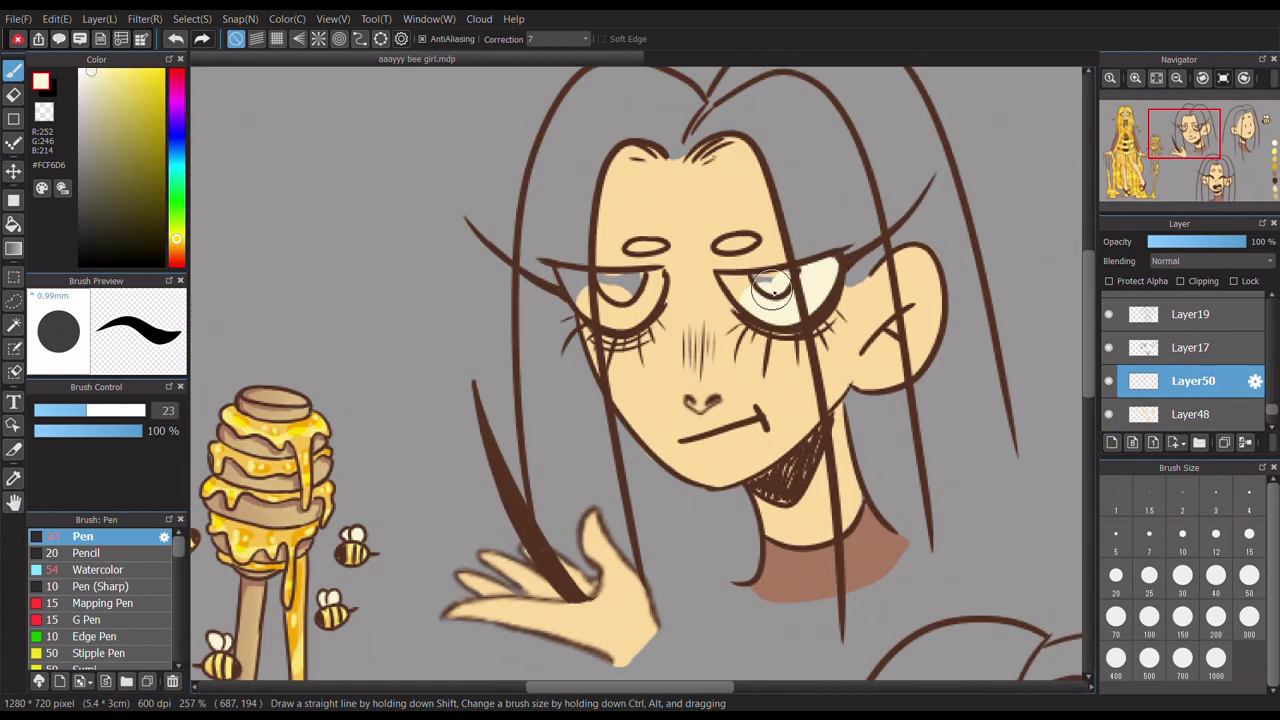
{"action": "left_click_drag", "start_coordinate": [578, 292], "coordinate": [650, 292]}
{"action": "scroll", "coordinate": [1190, 175], "scroll_direction": "down", "scroll_amount": 5}
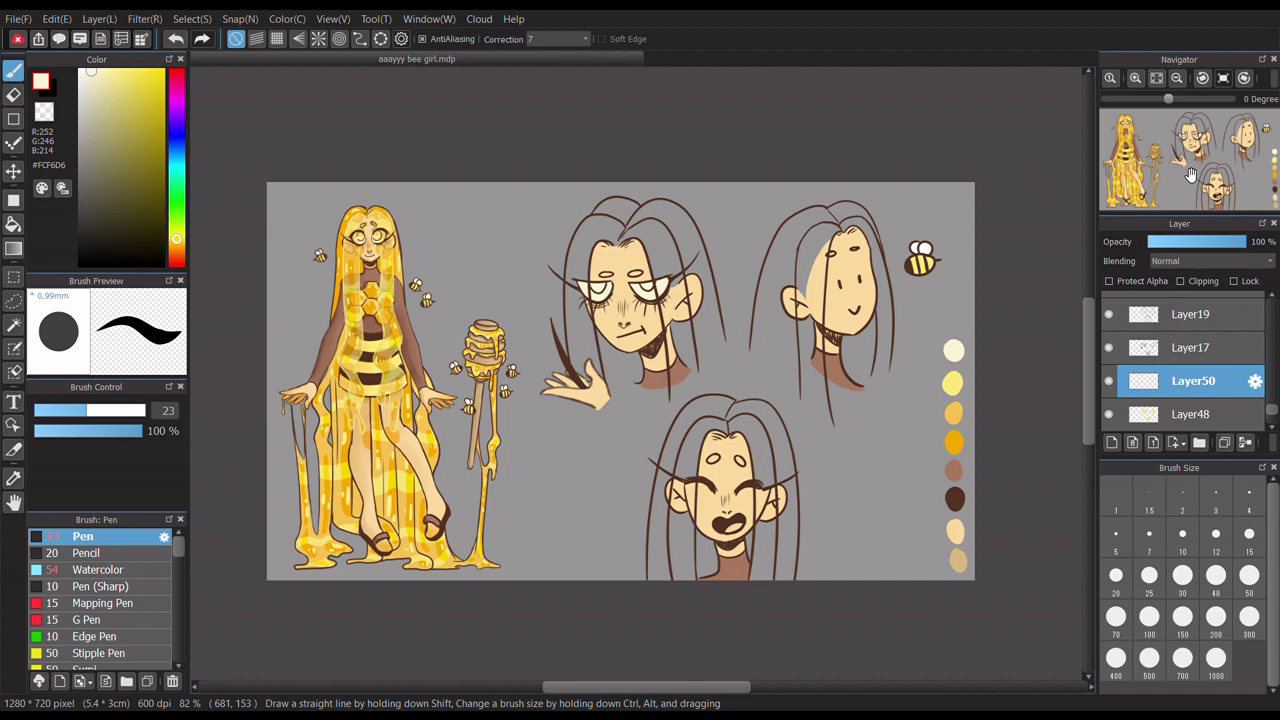
- Fill the laughing head's tongue with #F6A900 on Layer50 with the size 23 Pen
{"action": "scroll", "coordinate": [555, 300], "scroll_direction": "up", "scroll_amount": 6}
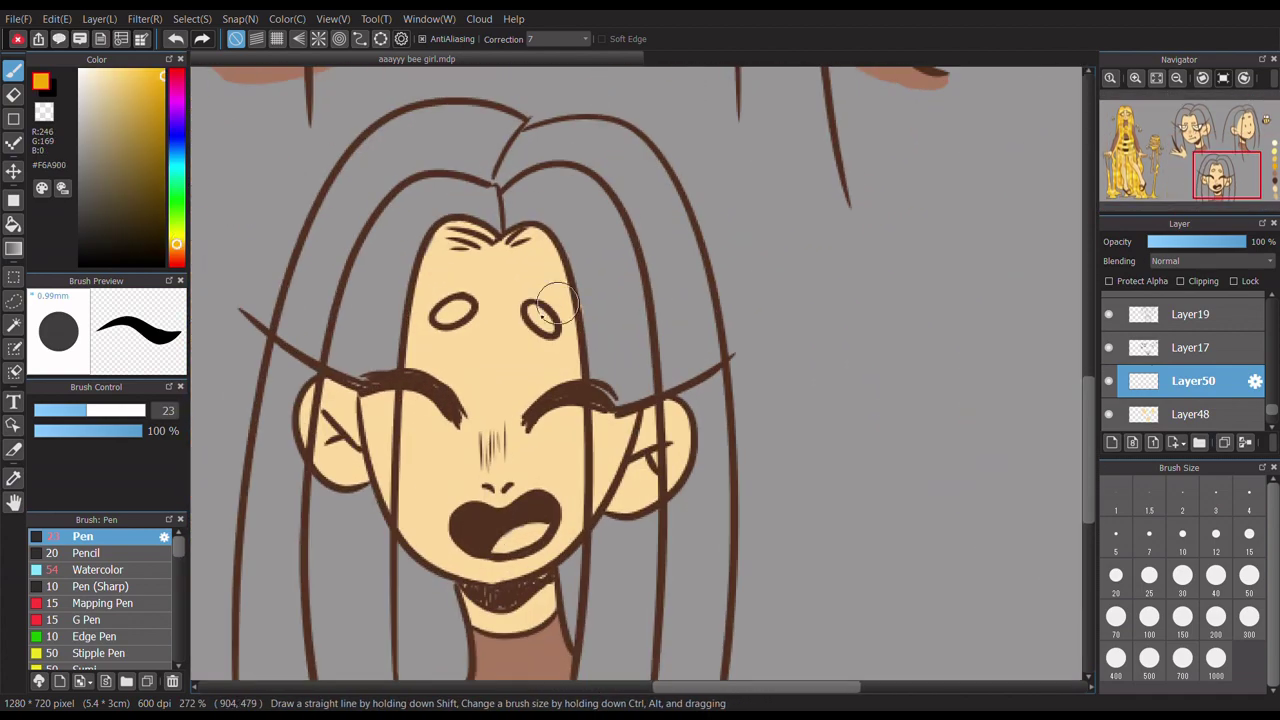
{"action": "scroll", "coordinate": [808, 136], "scroll_direction": "down", "scroll_amount": 5}
{"action": "scroll", "coordinate": [640, 360], "scroll_direction": "up", "scroll_amount": 5}
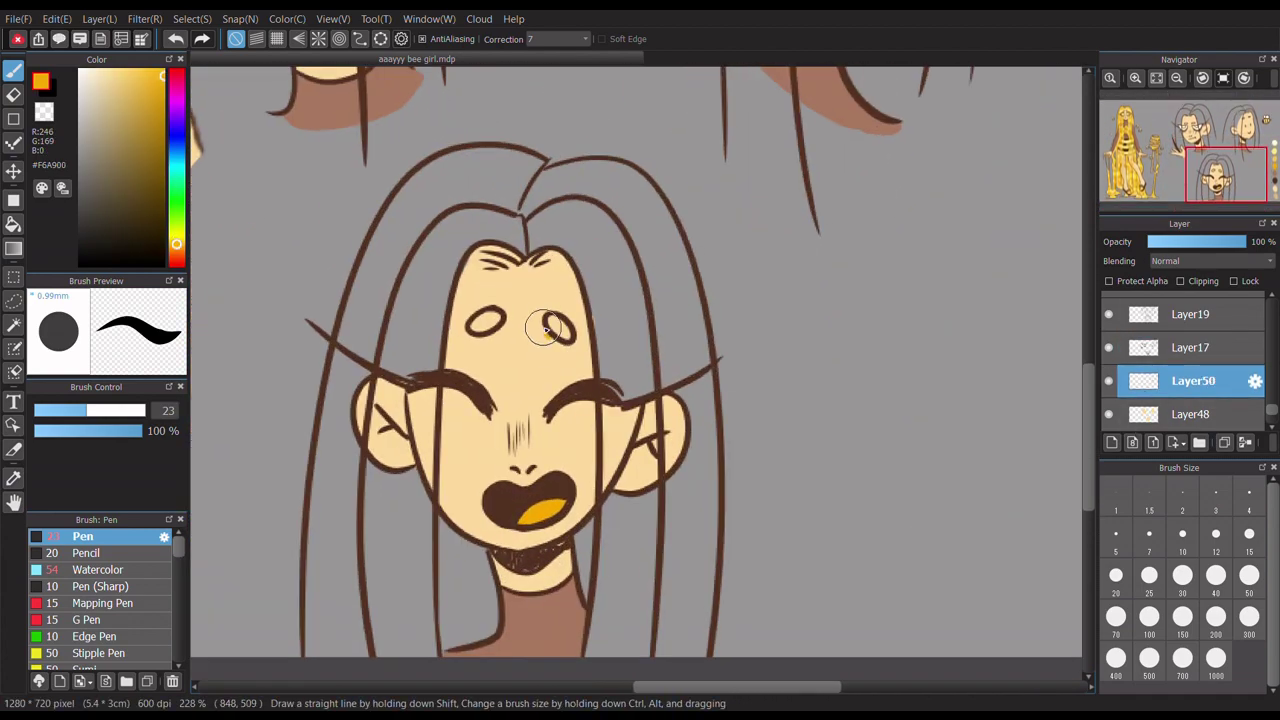
- Fill both of the laughing head's oval eyebrows with #ECA201 on Layer50
{"action": "scroll", "coordinate": [745, 400], "scroll_direction": "down", "scroll_amount": 2}
{"action": "scroll", "coordinate": [745, 400], "scroll_direction": "down", "scroll_amount": 5}
{"action": "left_click_drag", "start_coordinate": [1195, 175], "coordinate": [1213, 203]}
{"action": "scroll", "coordinate": [812, 177], "scroll_direction": "up", "scroll_amount": 5}
{"action": "left_click", "coordinate": [810, 177]}
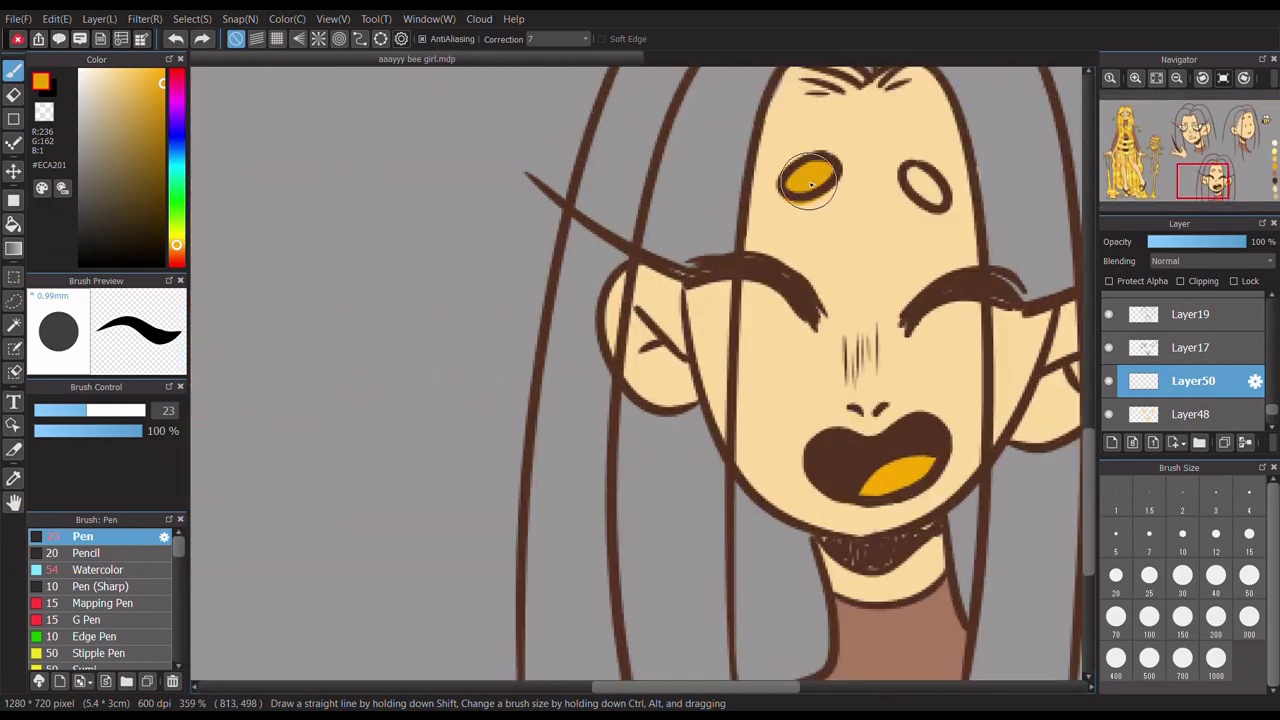
{"action": "left_click", "coordinate": [912, 177]}
- Add Layer51 clipped to Layer48 and paint #FFB939 patches on the laughing head's cheeks and ear tips
{"action": "scroll", "coordinate": [912, 177], "scroll_direction": "down", "scroll_amount": 5}
{"action": "scroll", "coordinate": [640, 360], "scroll_direction": "up", "scroll_amount": 3}
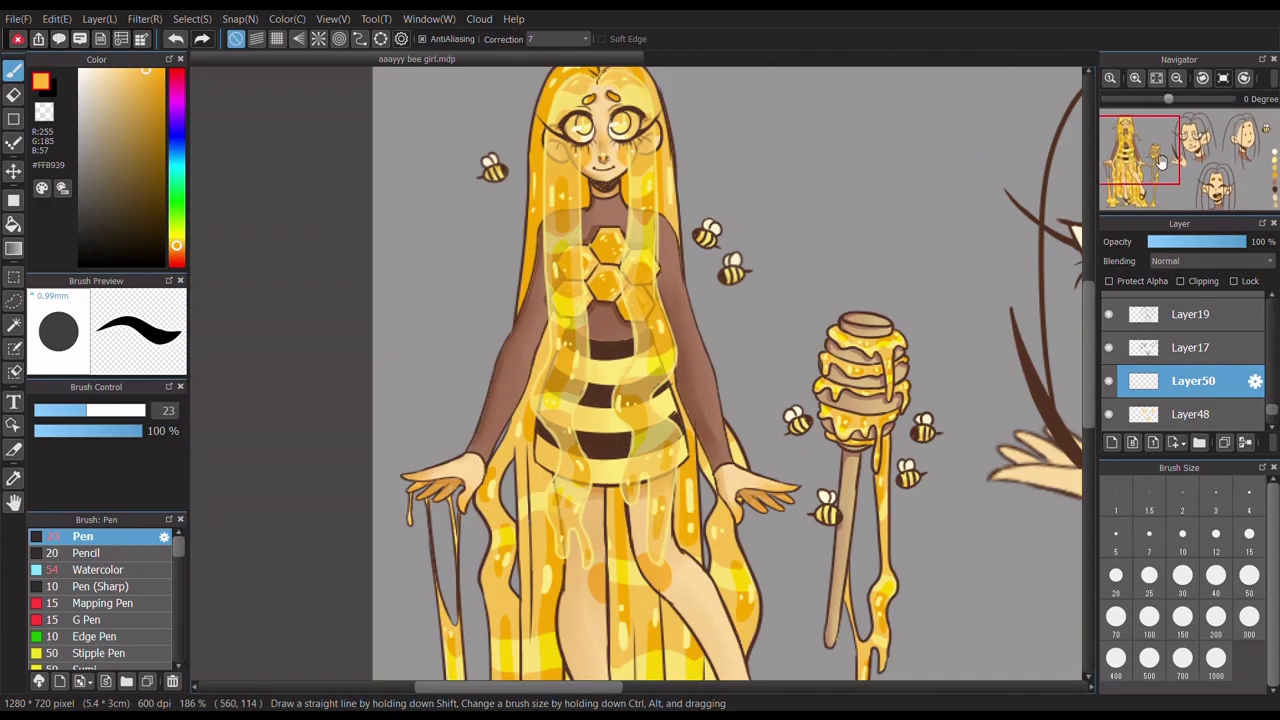
{"action": "scroll", "coordinate": [640, 360], "scroll_direction": "down", "scroll_amount": 3}
{"action": "left_click", "coordinate": [1143, 410]}
{"action": "scroll", "coordinate": [670, 440], "scroll_direction": "up", "scroll_amount": 3}
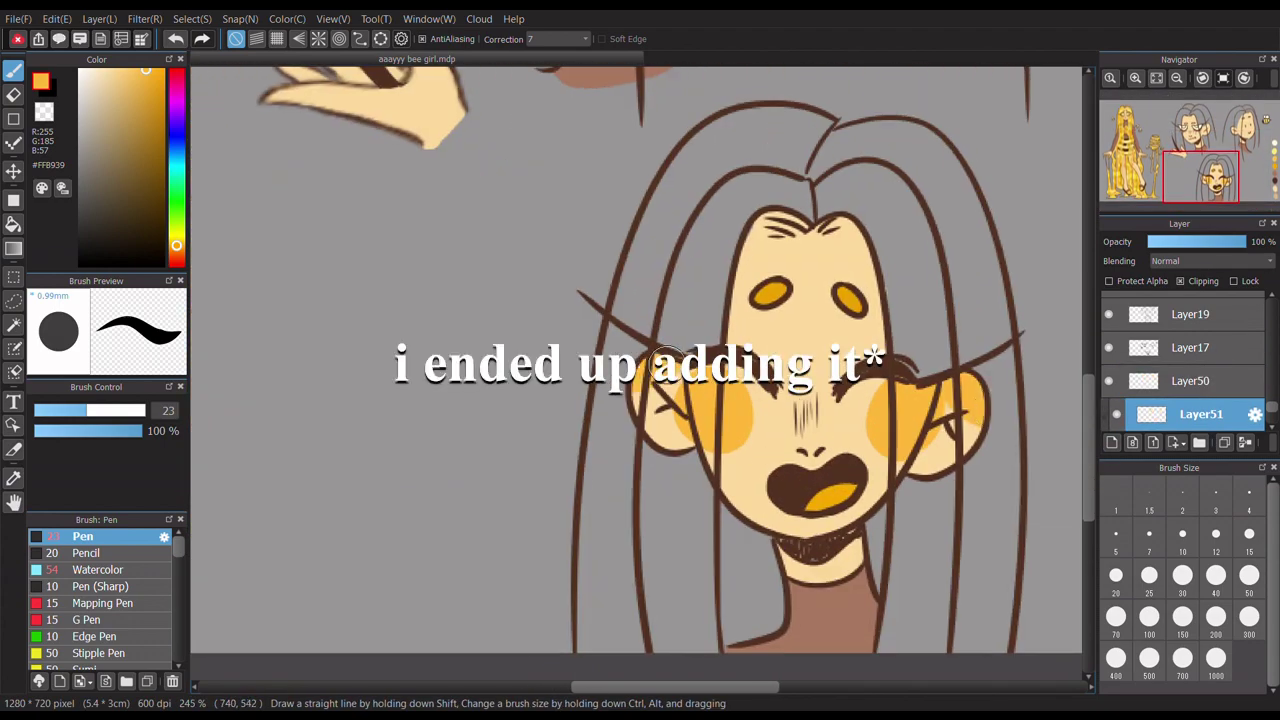
{"action": "key", "text": "e"}
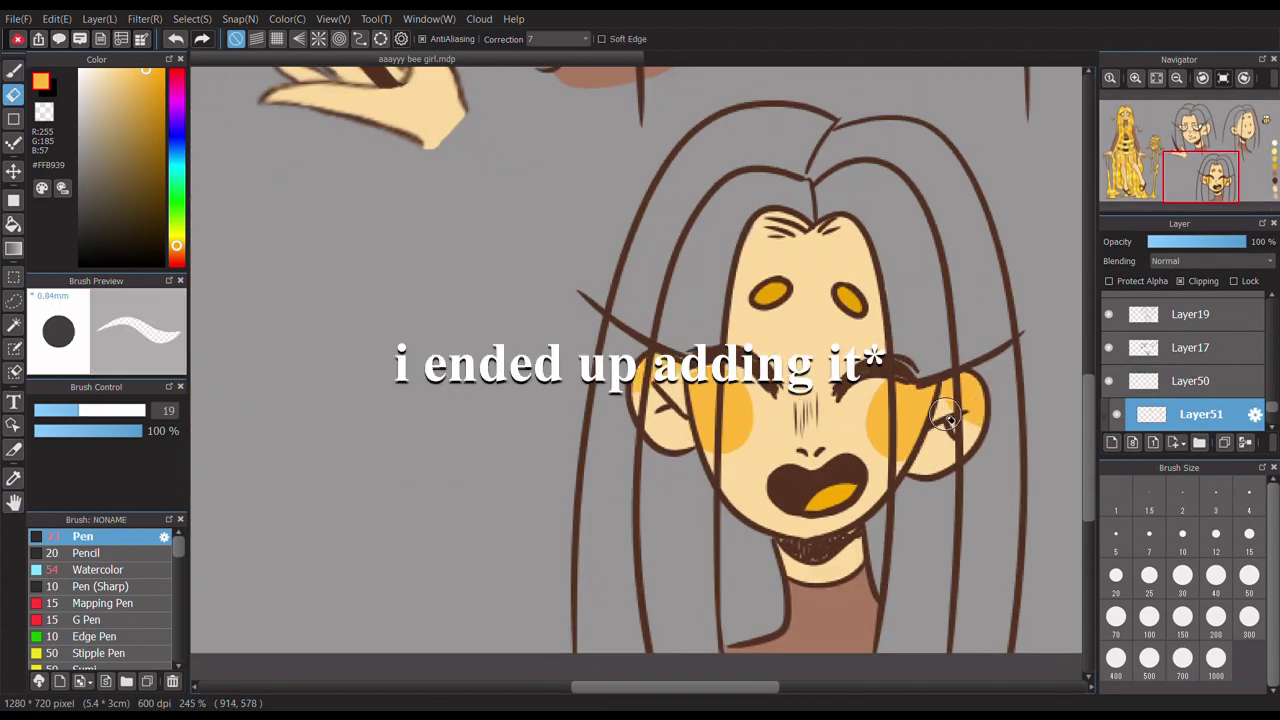
{"action": "key", "text": "b"}
- Paint #FFB939 patches on the tired and smiling heads' cheeks and ears and on the hand's fingertips on Layer51
{"action": "scroll", "coordinate": [722, 416], "scroll_direction": "down", "scroll_amount": 3}
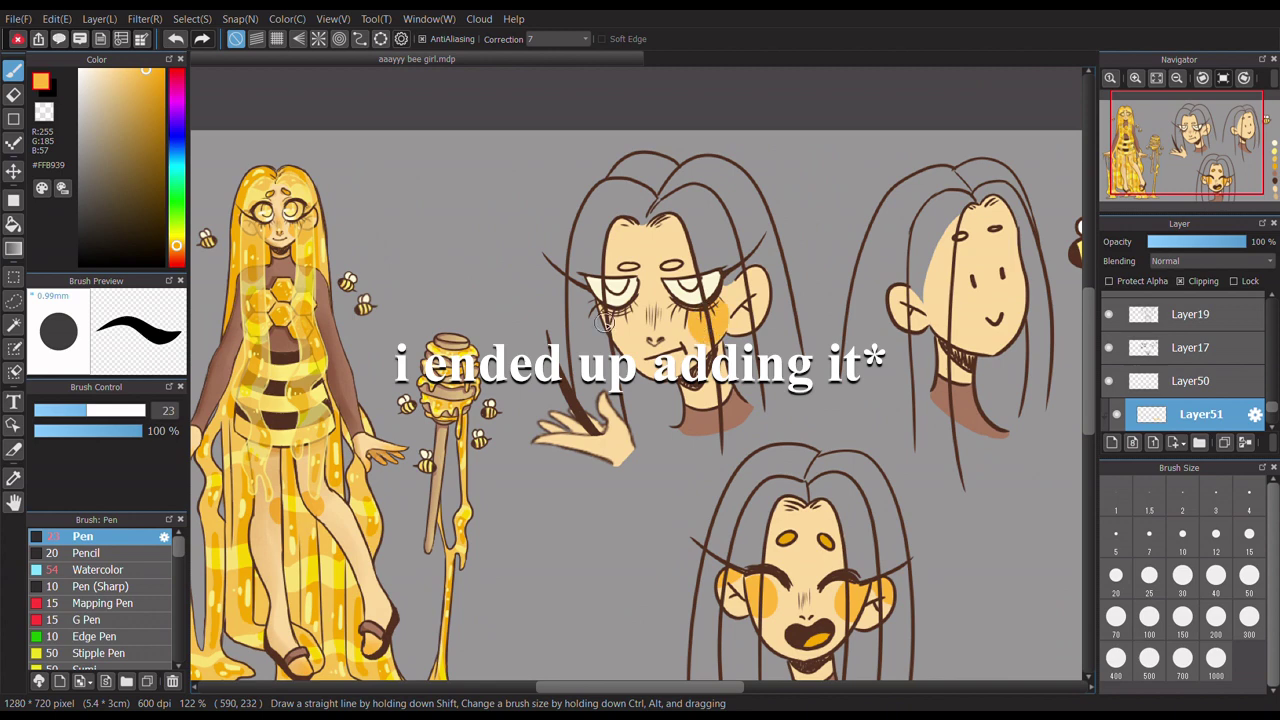
{"action": "scroll", "coordinate": [613, 241], "scroll_direction": "up", "scroll_amount": 1}
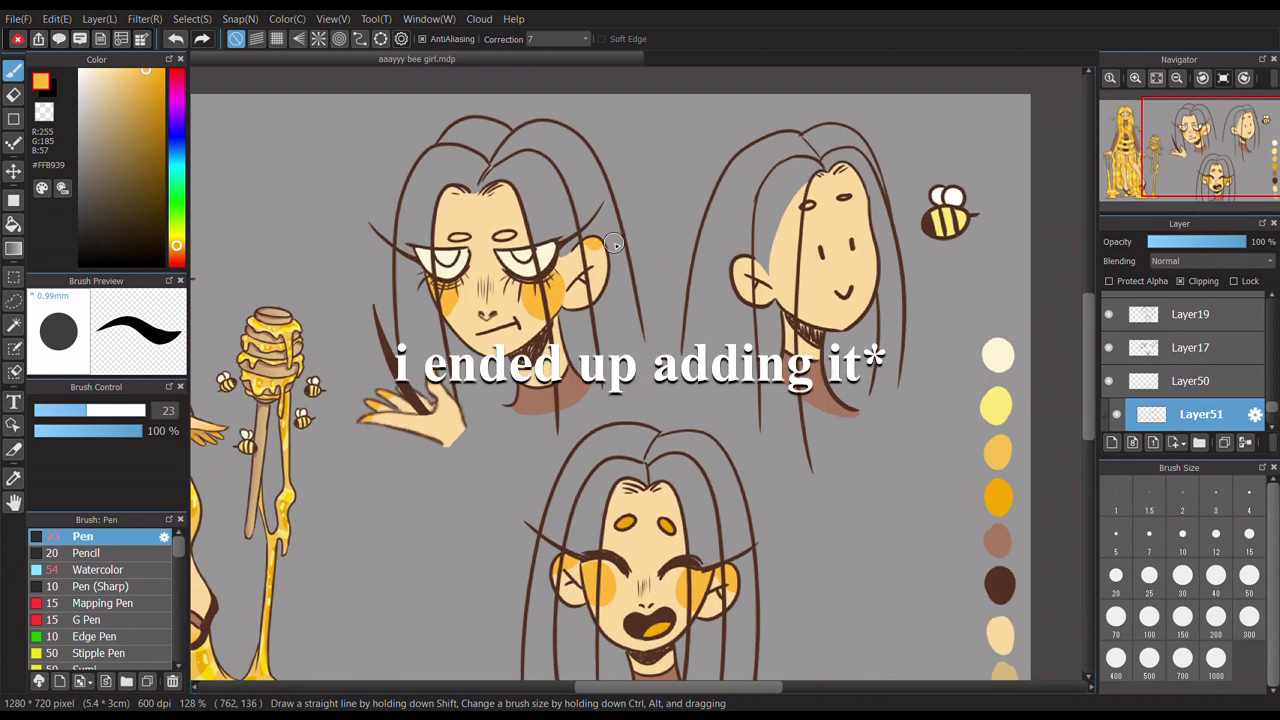
{"action": "left_click", "coordinate": [790, 271]}
{"action": "left_click", "coordinate": [872, 259]}
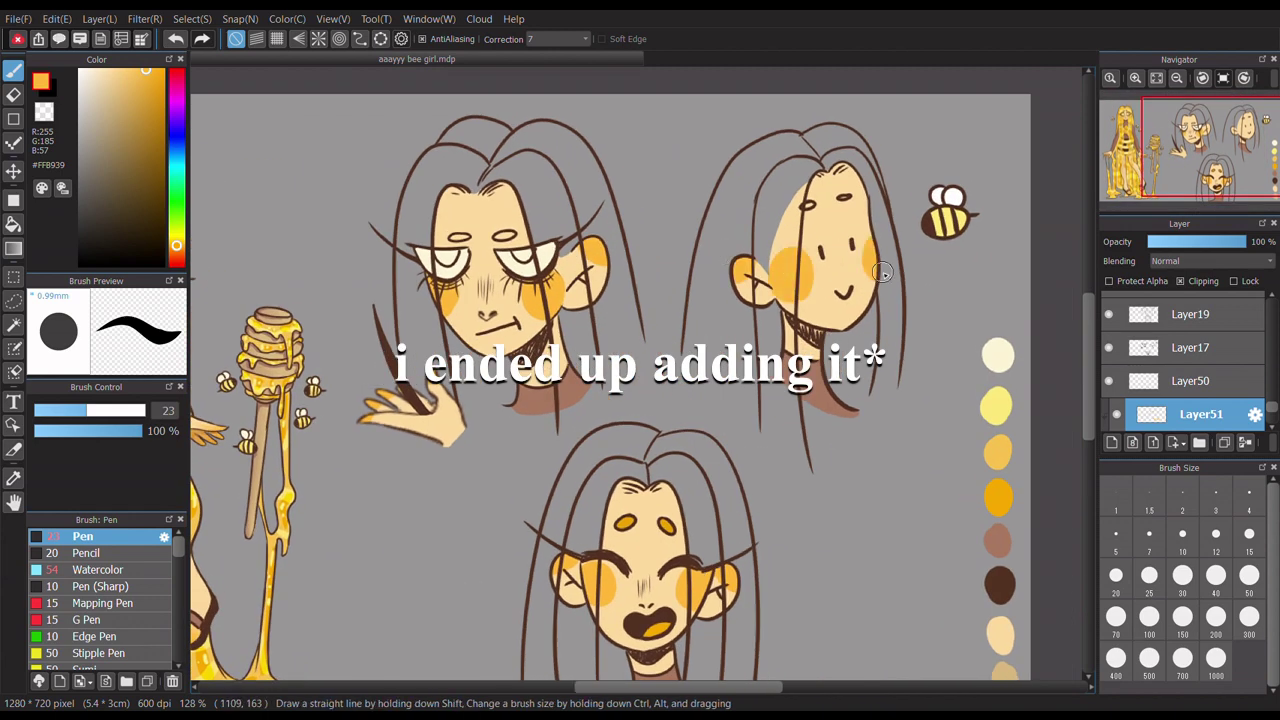
- Fill the tired and smiling heads' oval eyebrows with #ECA201 on Layer50
{"action": "left_click", "coordinate": [838, 199], "text": "alt"}
{"action": "left_click", "coordinate": [460, 237]}
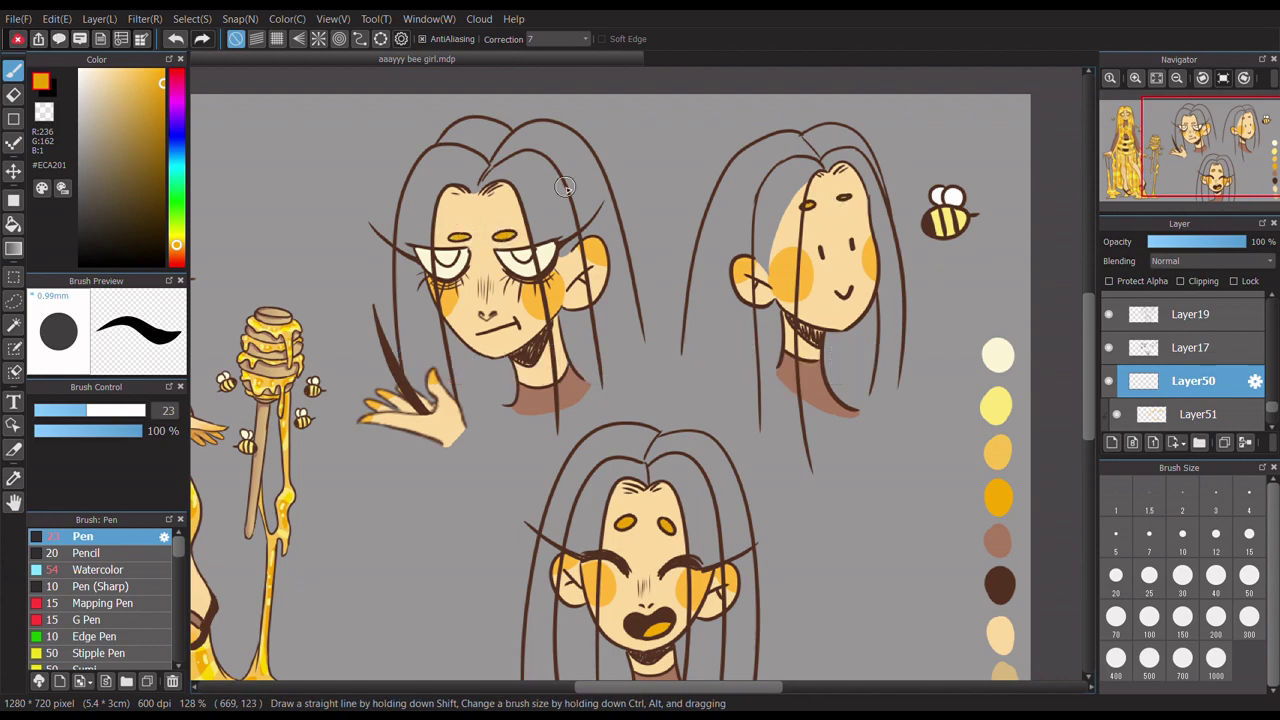
{"action": "scroll", "coordinate": [512, 242], "scroll_direction": "down", "scroll_amount": 4}
- Add clipped Layer52 above Layer51 and choose #FCC766 as the painting colour
{"action": "left_click", "coordinate": [271, 371], "text": "alt"}
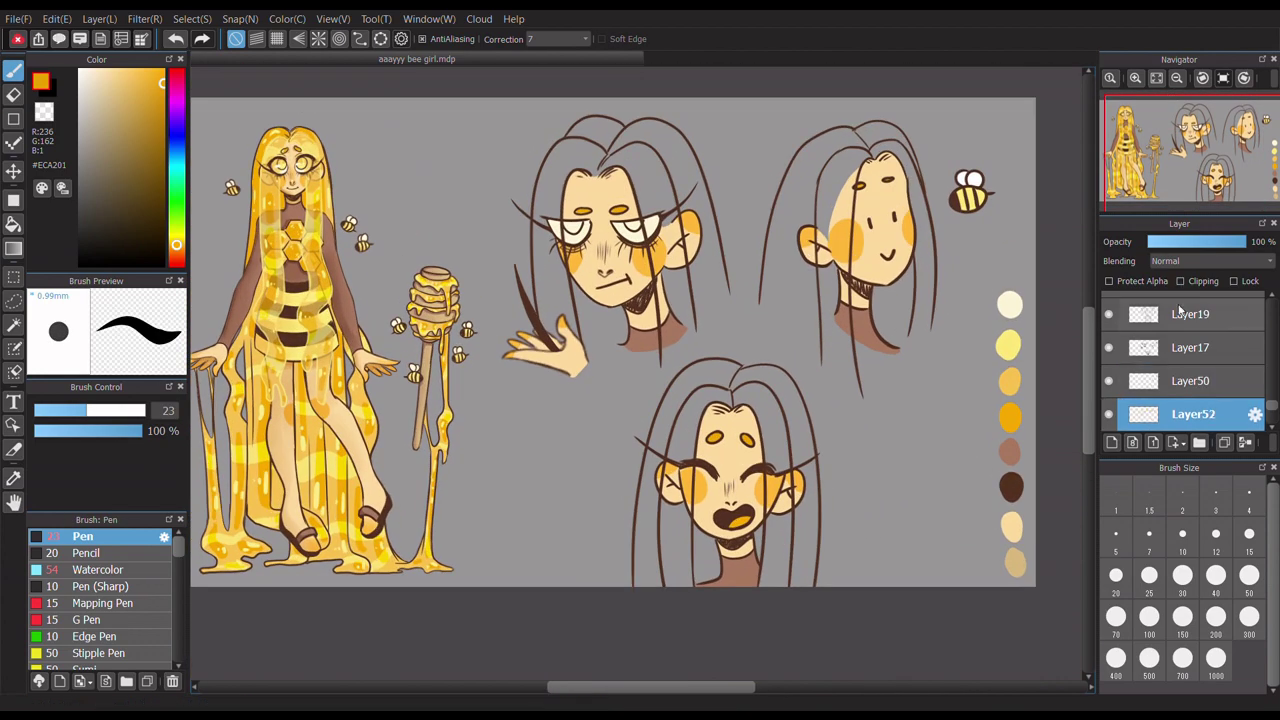
{"action": "scroll", "coordinate": [271, 371], "scroll_direction": "up", "scroll_amount": 3}
{"action": "scroll", "coordinate": [645, 190], "scroll_direction": "up", "scroll_amount": 4}
{"action": "scroll", "coordinate": [1012, 160], "scroll_direction": "down", "scroll_amount": 4}
{"action": "left_click", "coordinate": [1196, 185]}
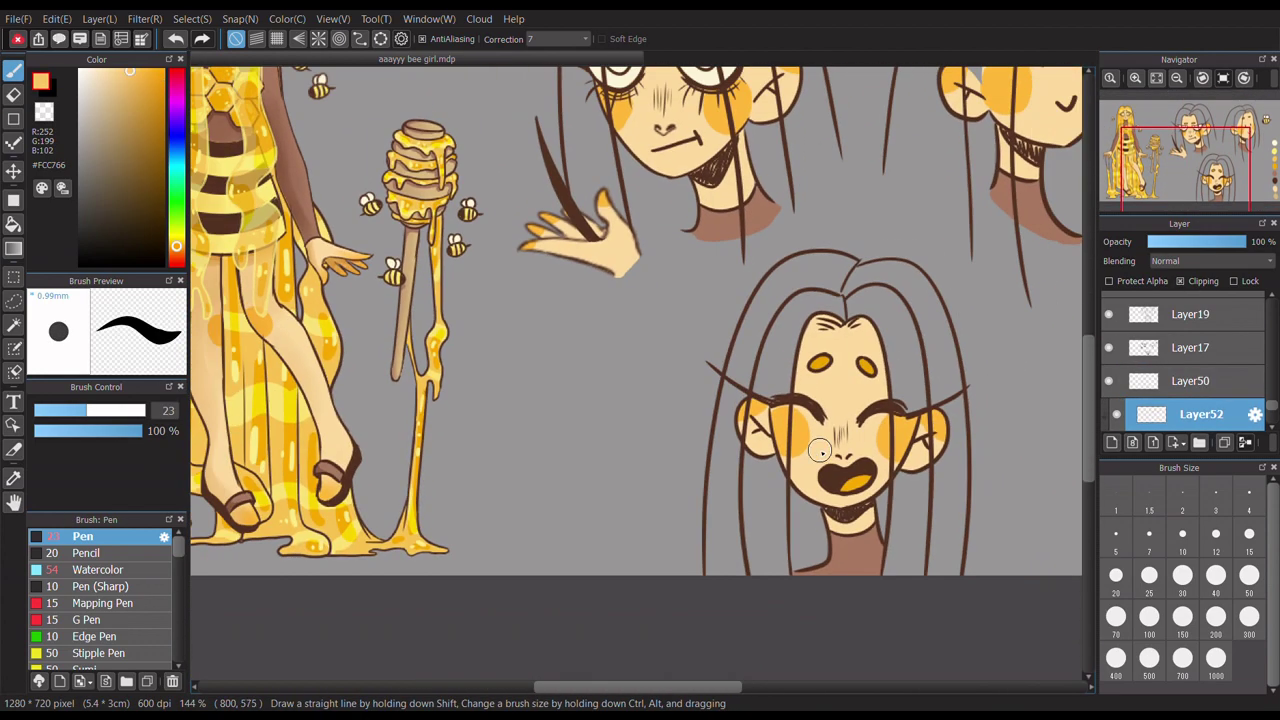
{"action": "scroll", "coordinate": [1196, 185], "scroll_direction": "up", "scroll_amount": 2}
{"action": "scroll", "coordinate": [1196, 185], "scroll_direction": "up", "scroll_amount": 1}
- Brush a soft #FCC766 blush over the tired and laughing heads' noses on Layer51 with the size 54 Watercolor at 6% opacity
{"action": "left_click", "coordinate": [100, 569]}
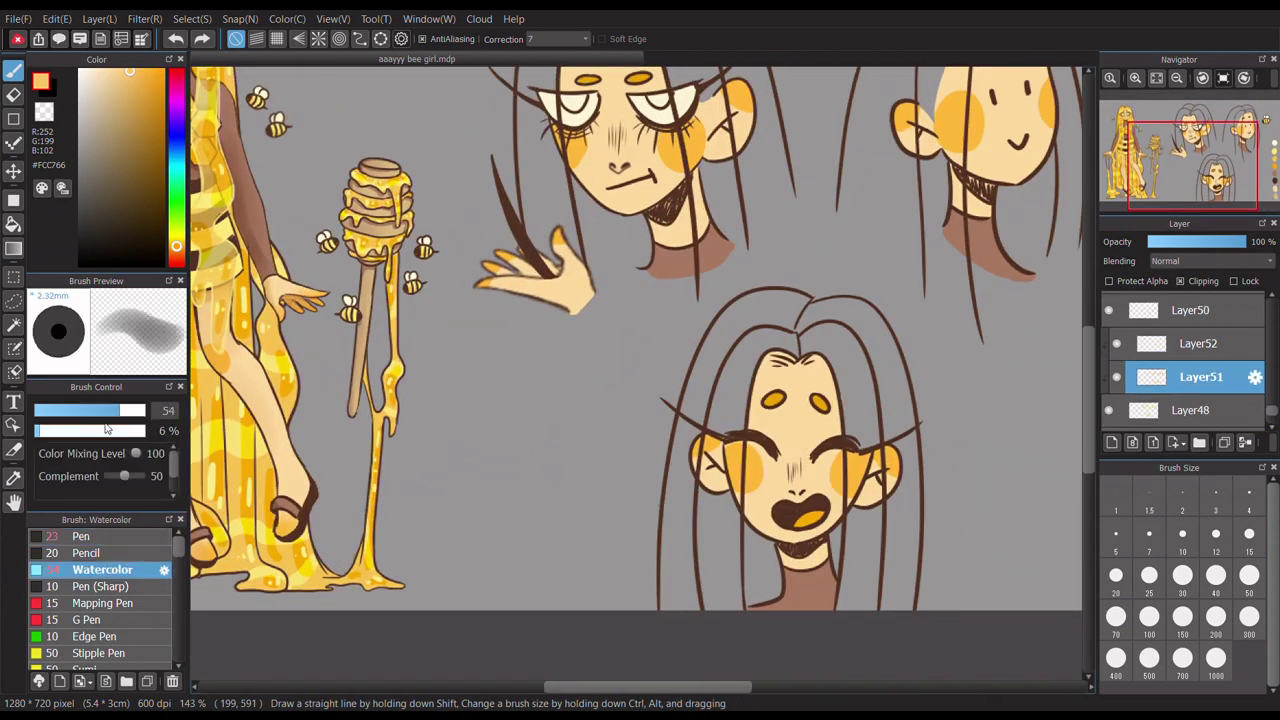
{"action": "left_click_drag", "start_coordinate": [620, 165], "coordinate": [592, 278]}
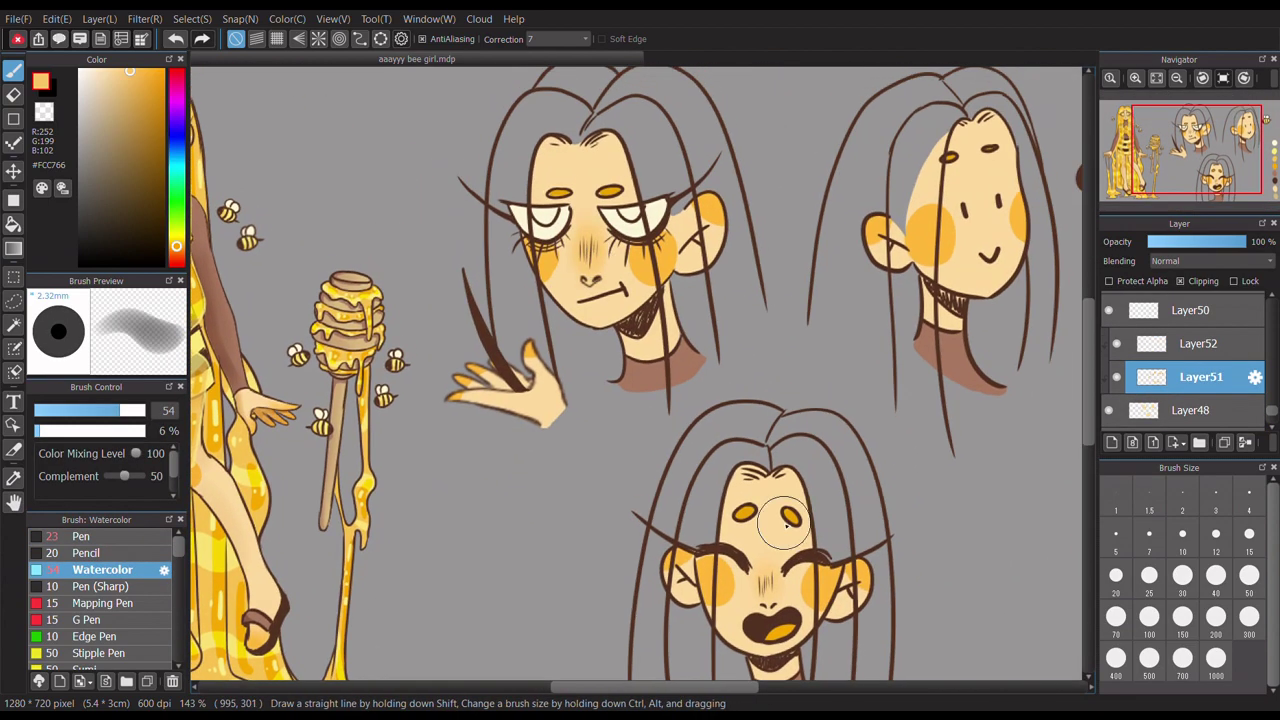
{"action": "scroll", "coordinate": [785, 520], "scroll_direction": "down", "scroll_amount": 2}
{"action": "scroll", "coordinate": [255, 338], "scroll_direction": "up", "scroll_amount": 3}
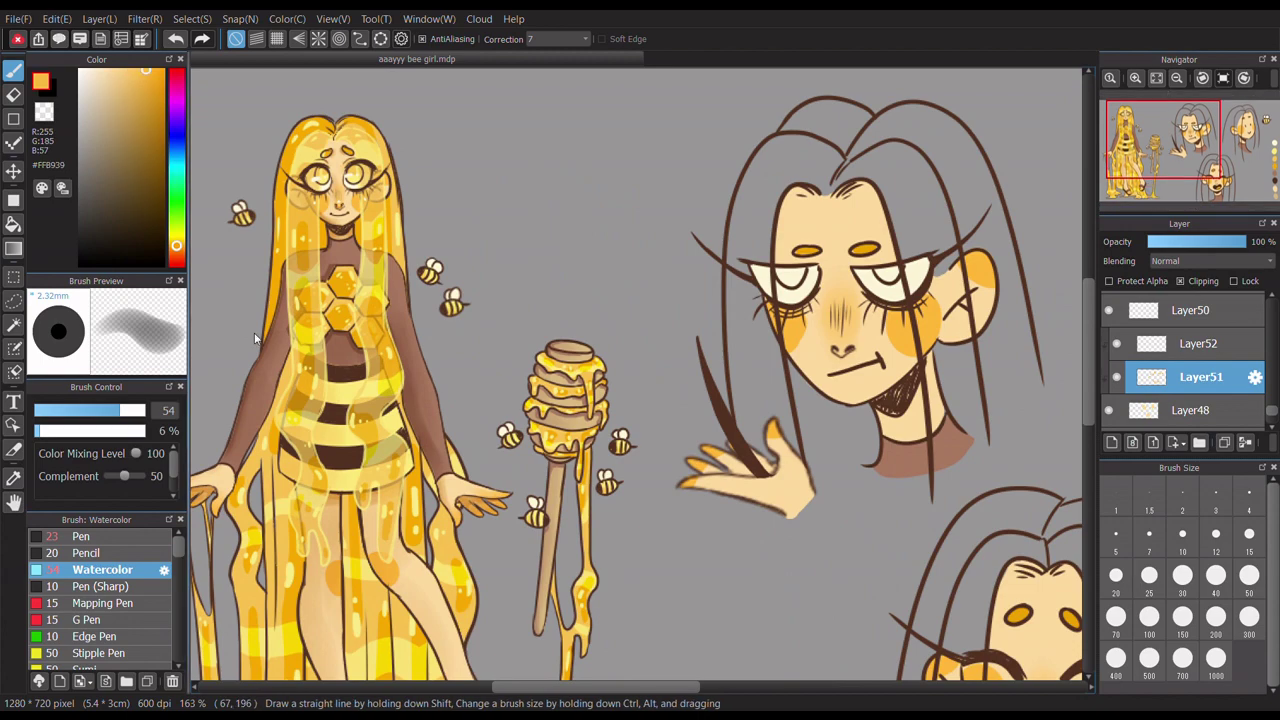
- Switch the full figure's Layer27 shading to Normal blending and sample the shadow colour #DEB263
{"action": "scroll", "coordinate": [255, 338], "scroll_direction": "down", "scroll_amount": 1}
{"action": "scroll", "coordinate": [1180, 360], "scroll_direction": "down", "scroll_amount": 10}
{"action": "left_click", "coordinate": [1117, 344]}
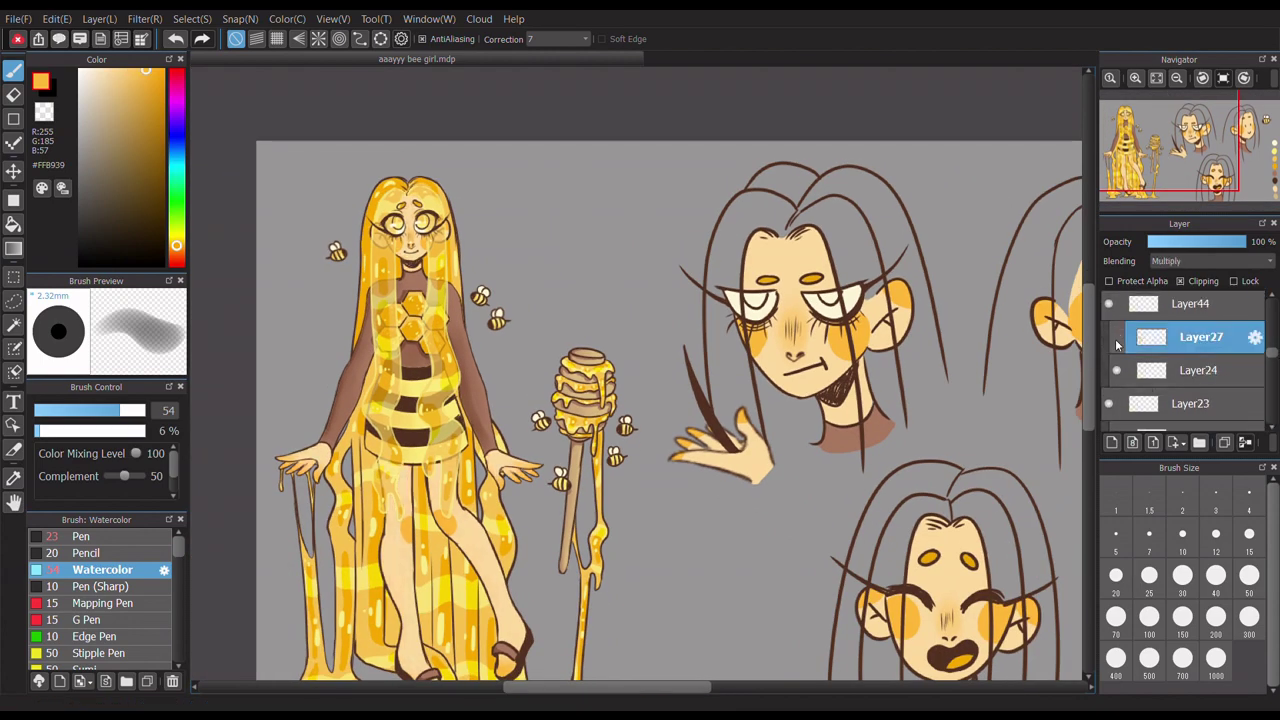
{"action": "scroll", "coordinate": [625, 350], "scroll_direction": "up", "scroll_amount": 2}
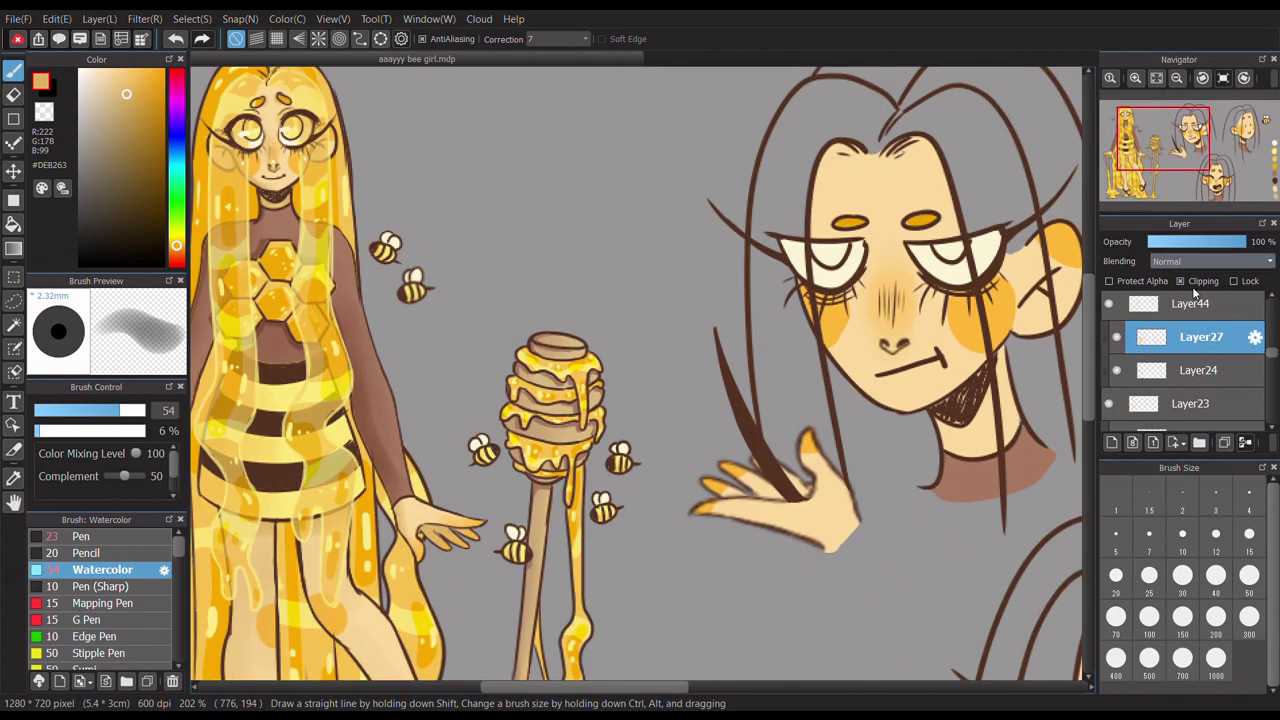
{"action": "scroll", "coordinate": [1195, 340], "scroll_direction": "up", "scroll_amount": 10}
- Shade the tired head's cheek, jaw and neck with #DEB263 on Layer52, using the size 54 Watercolor and the Pen
{"action": "left_click", "coordinate": [1200, 343]}
{"action": "scroll", "coordinate": [672, 423], "scroll_direction": "up", "scroll_amount": 1}
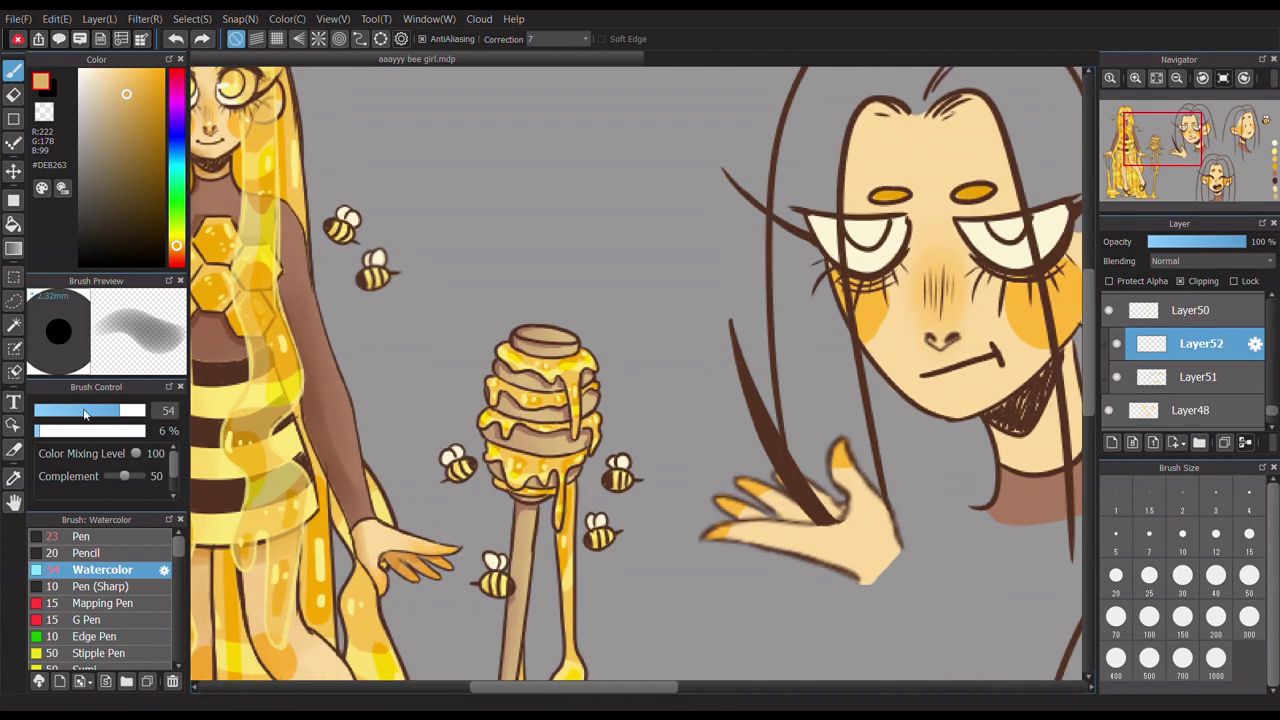
{"action": "left_click", "coordinate": [1183, 135]}
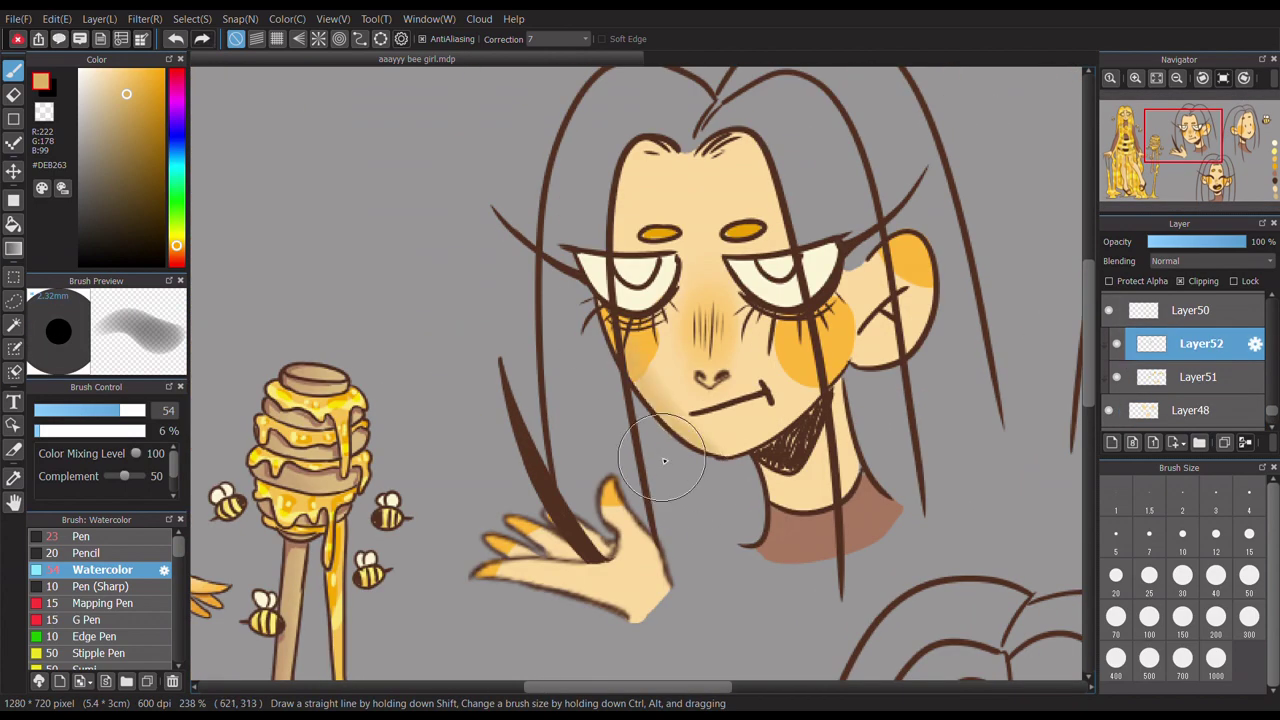
{"action": "key", "text": "p"}
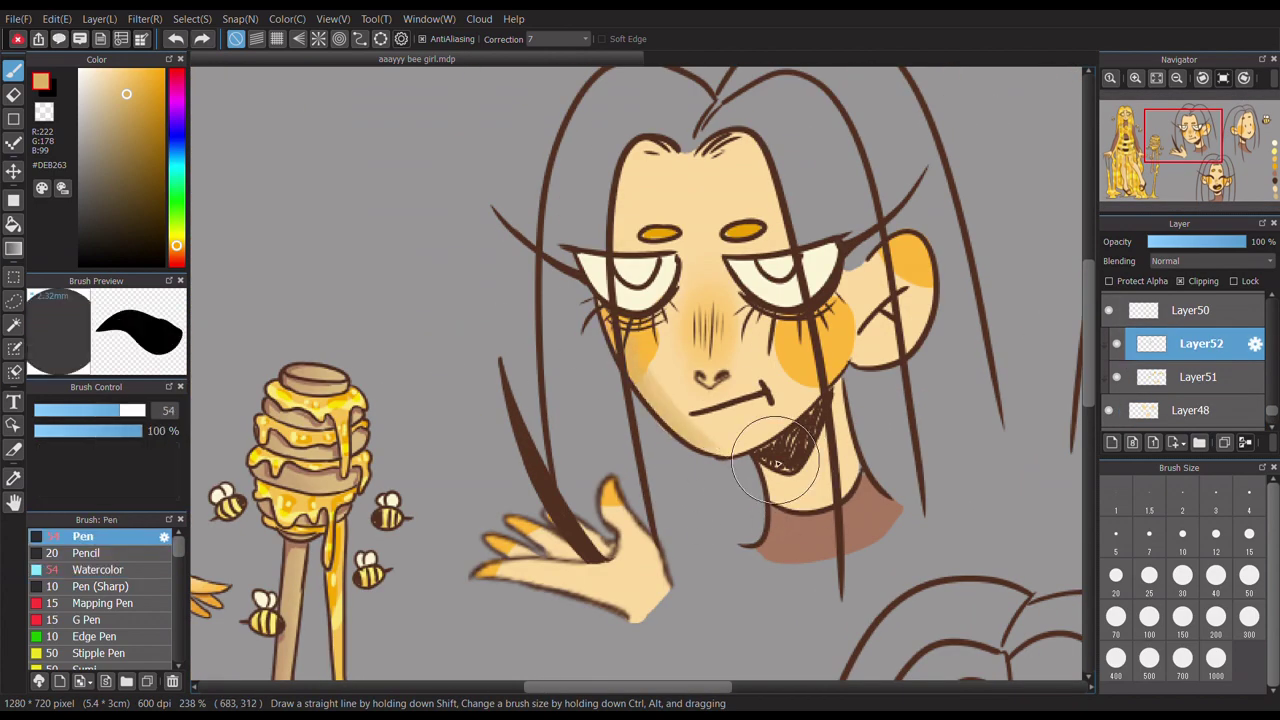
{"action": "left_click_drag", "start_coordinate": [628, 250], "coordinate": [640, 145]}
{"action": "scroll", "coordinate": [664, 140], "scroll_direction": "down", "scroll_amount": 3}
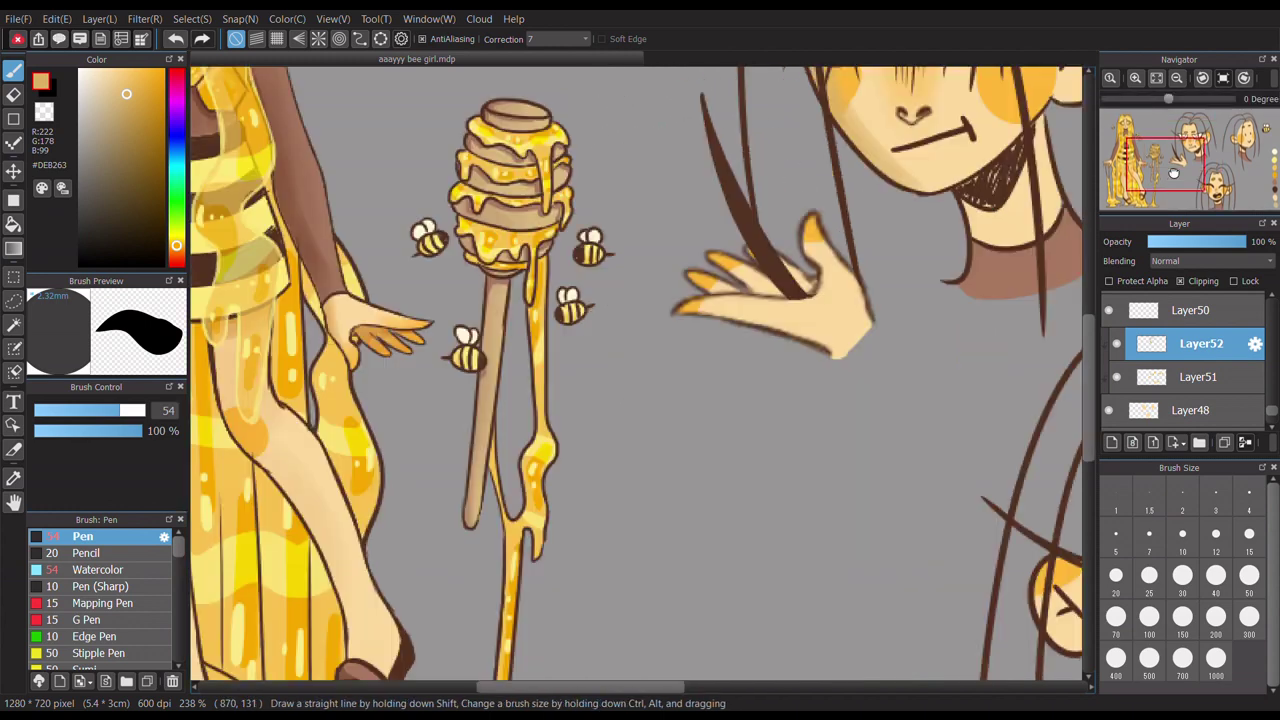
- Shade the sketched hand and the side of the tired head's forehead with #DEB263 on Layer52, using the size 54 Watercolor and size 36 Pen
{"action": "key", "text": "w"}
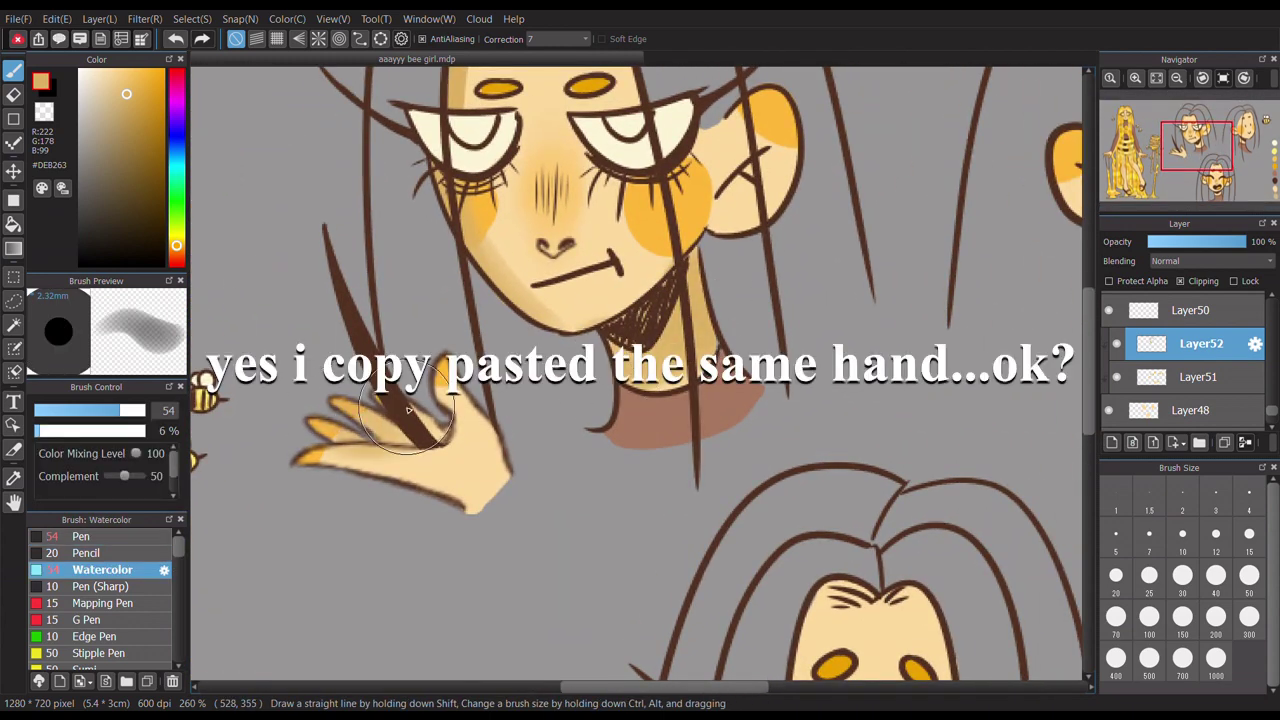
{"action": "key", "text": "p"}
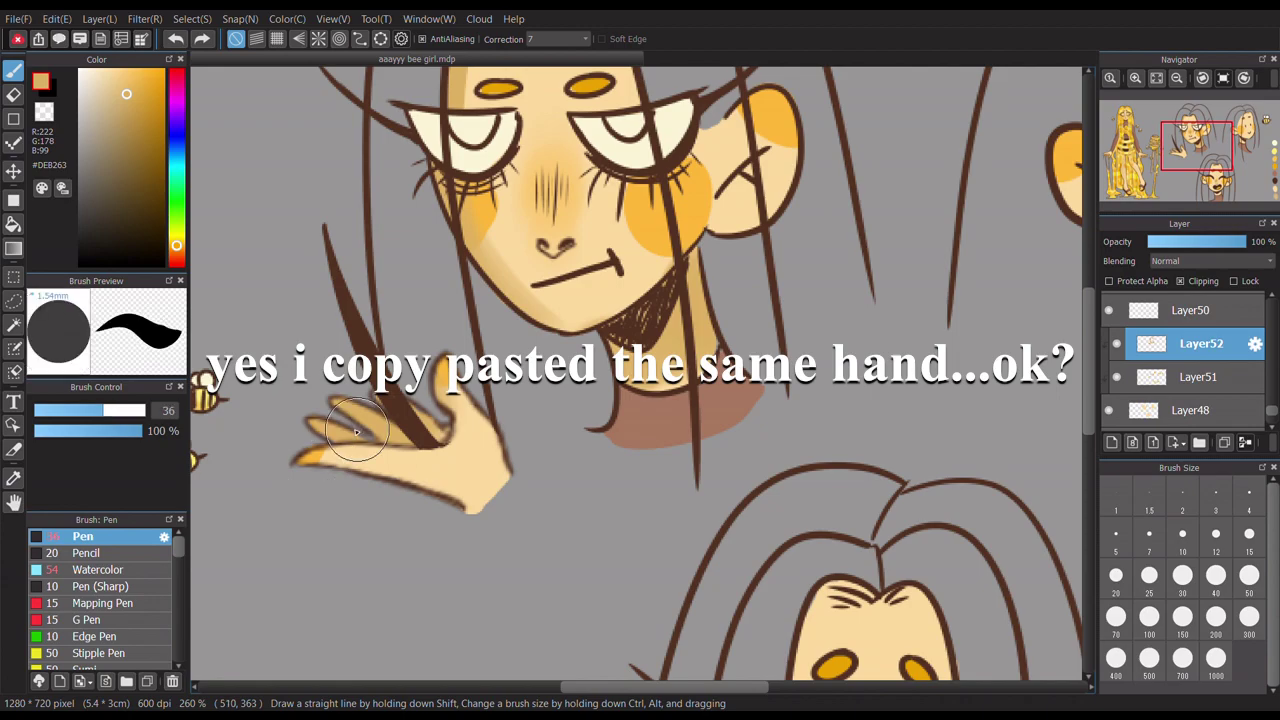
{"action": "scroll", "coordinate": [877, 268], "scroll_direction": "down", "scroll_amount": 3}
{"action": "key", "text": "w"}
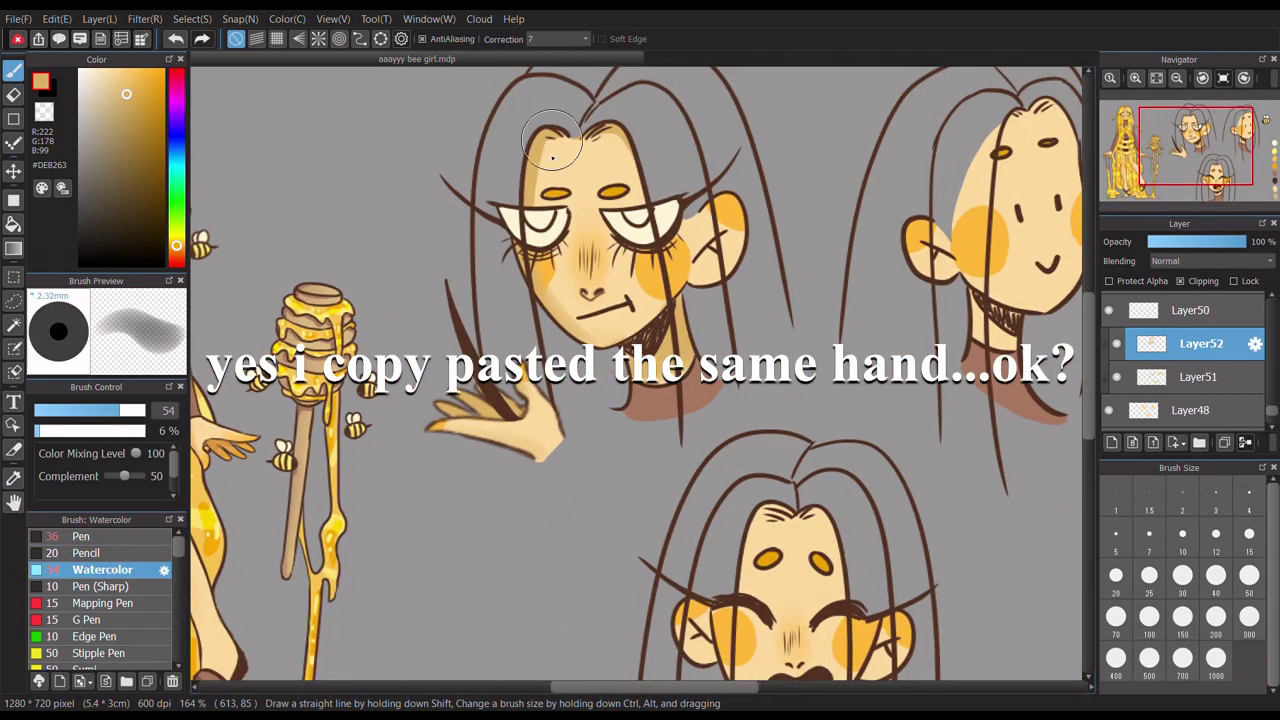
{"action": "mouse_move", "coordinate": [1195, 145]}
{"action": "left_mouse_down"}
{"action": "mouse_move", "coordinate": [1165, 150]}
{"action": "mouse_move", "coordinate": [1188, 150]}
{"action": "left_mouse_up"}
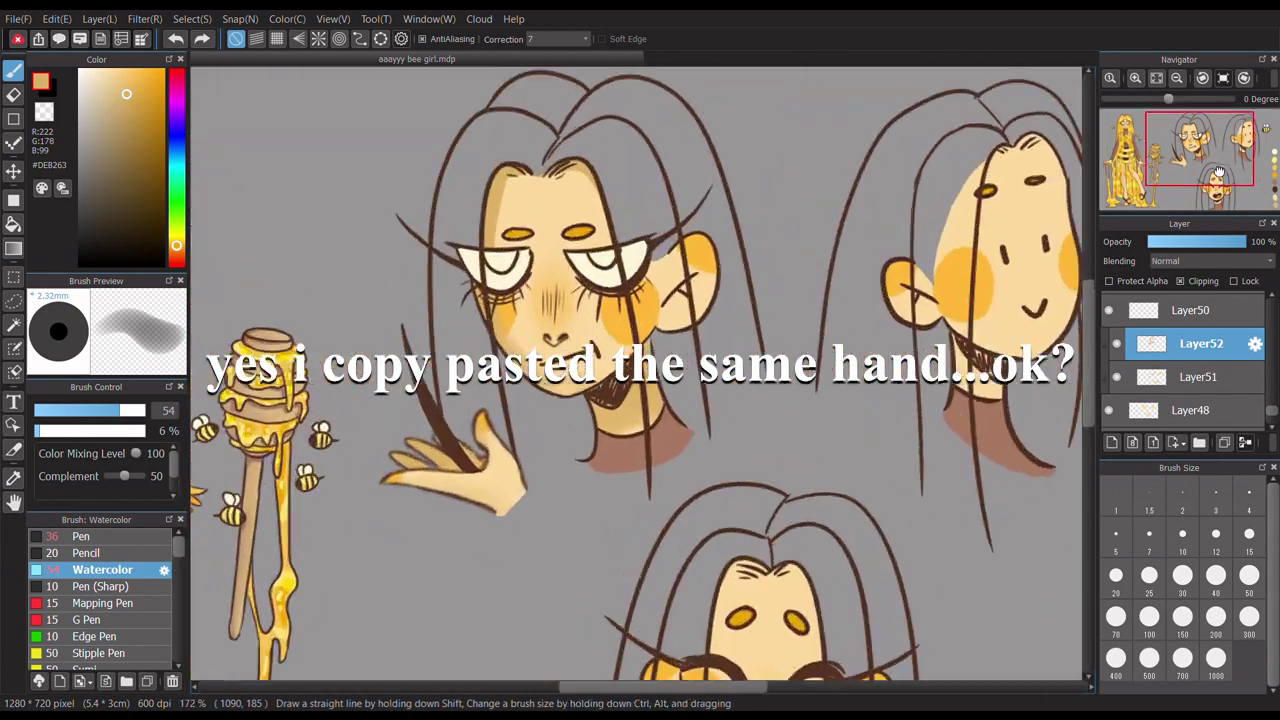
- Shade the smiling and laughing heads' faces and necks with #DEB263 on Layer52, using the size 54 Watercolor and size 36 Pen
{"action": "scroll", "coordinate": [1222, 167], "scroll_direction": "down", "scroll_amount": 2}
{"action": "scroll", "coordinate": [1222, 167], "scroll_direction": "up", "scroll_amount": 2}
{"action": "key", "text": "p"}
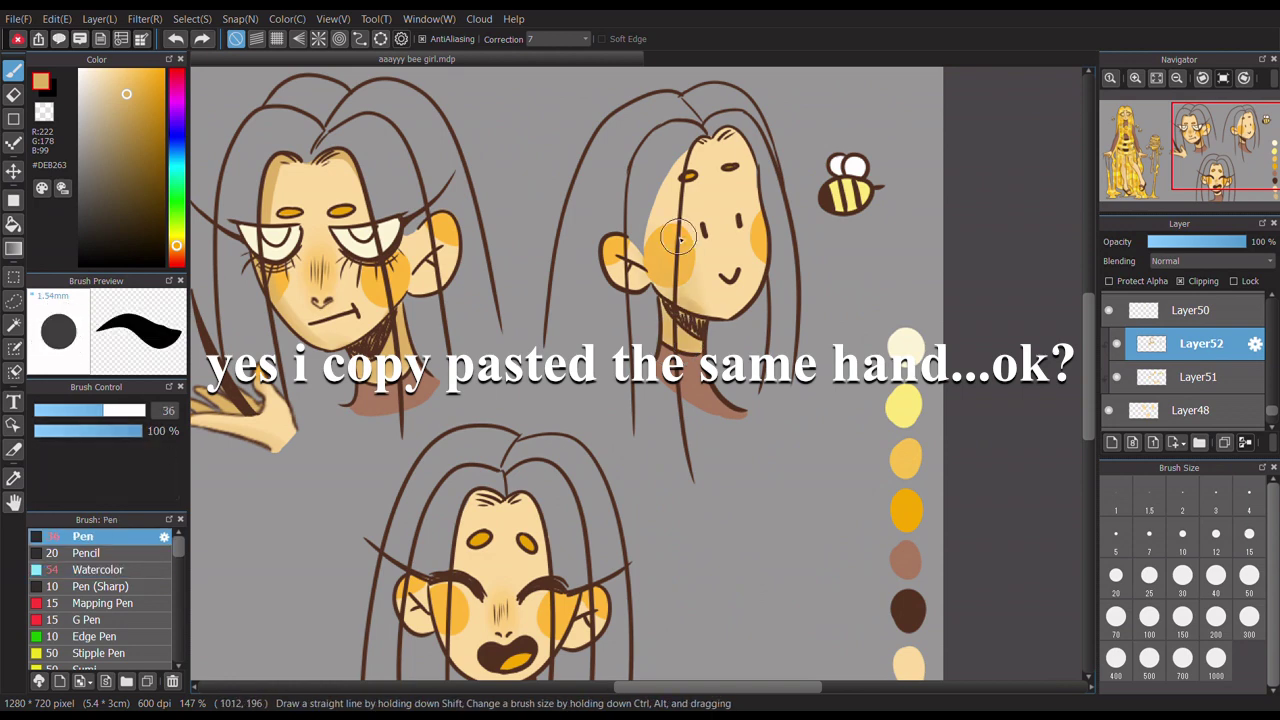
{"action": "key", "text": "w"}
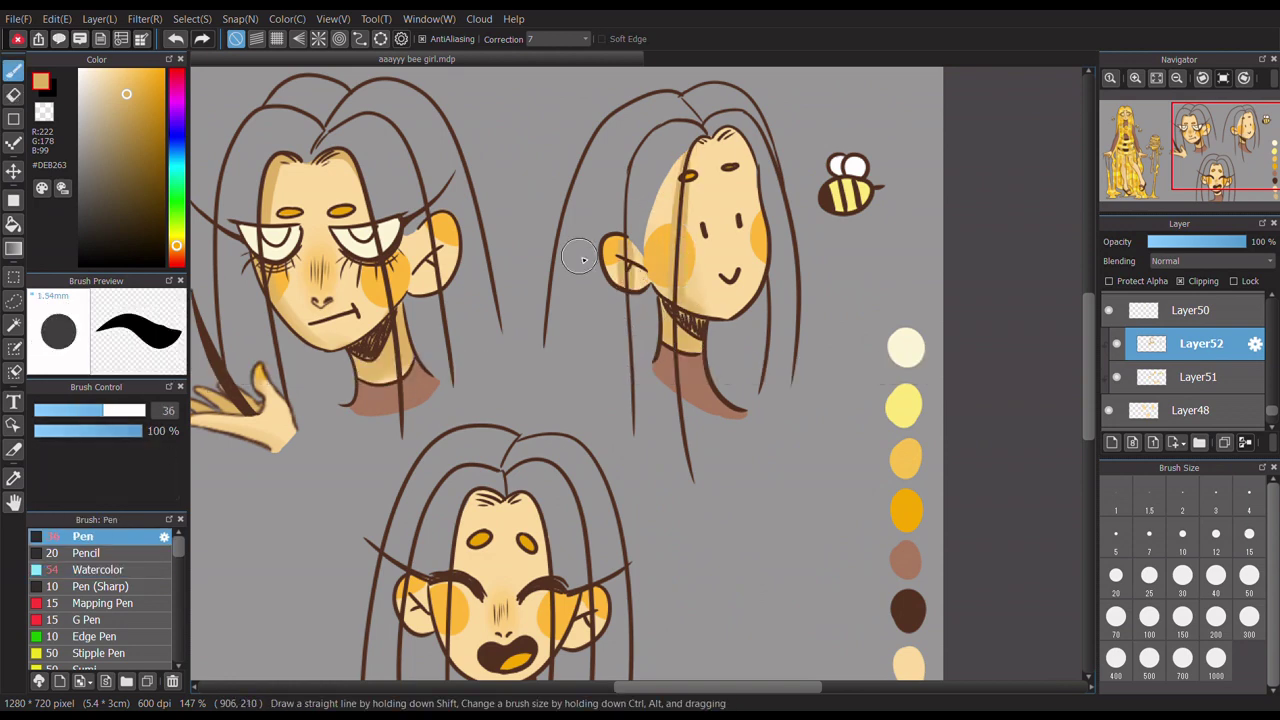
{"action": "left_click_drag", "start_coordinate": [661, 283], "coordinate": [856, 143]}
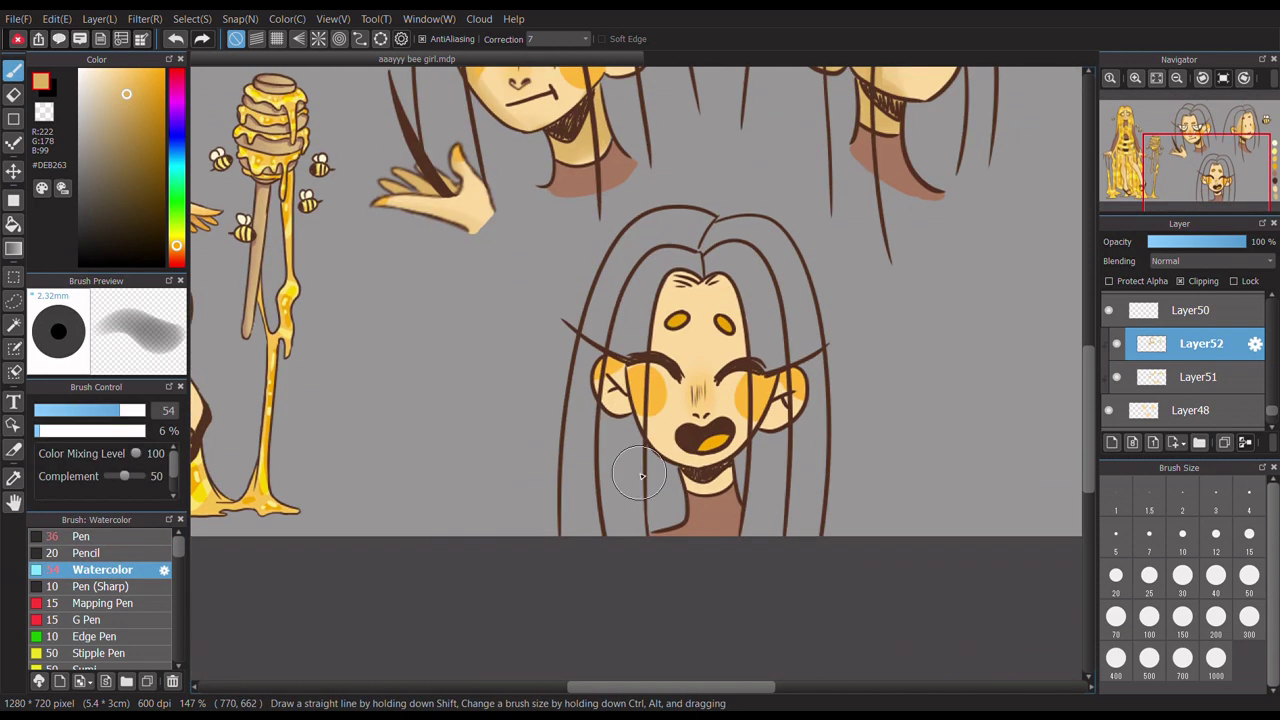
{"action": "scroll", "coordinate": [1190, 160], "scroll_direction": "down", "scroll_amount": 3}
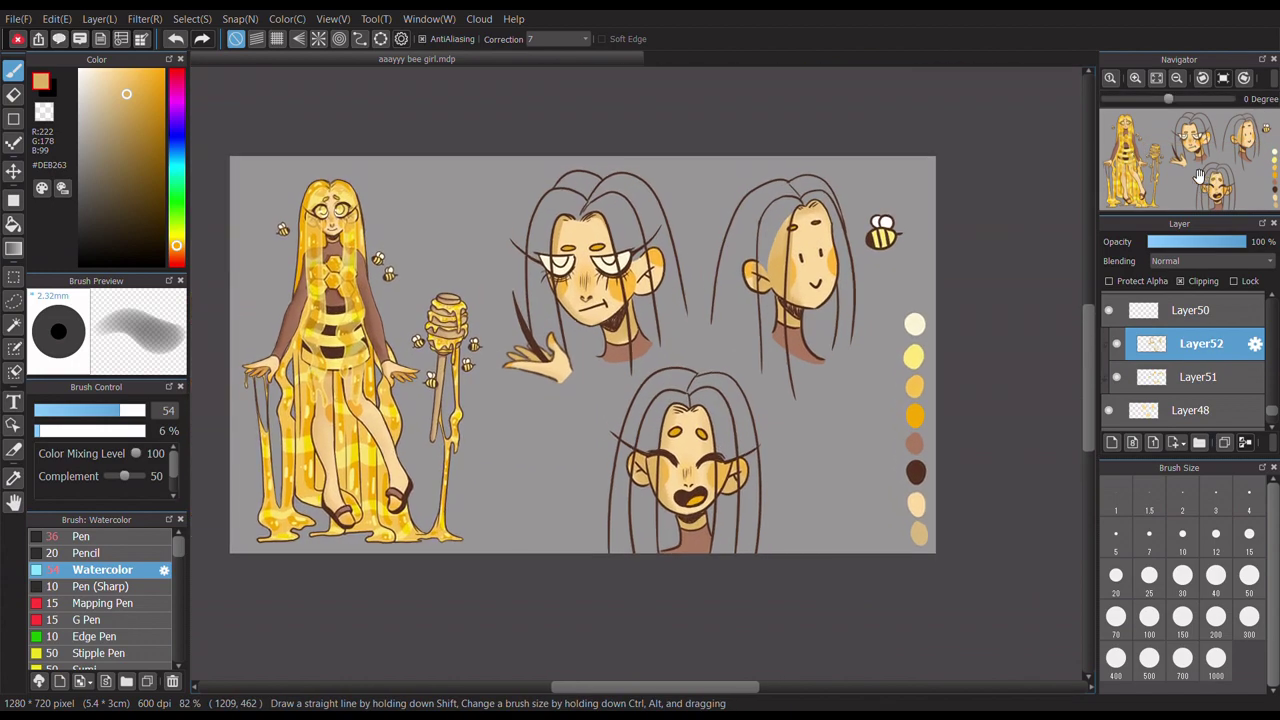
- Set the skin shading on Layer52 to Multiply blending at 60% opacity
{"action": "scroll", "coordinate": [1190, 160], "scroll_direction": "down", "scroll_amount": 2}
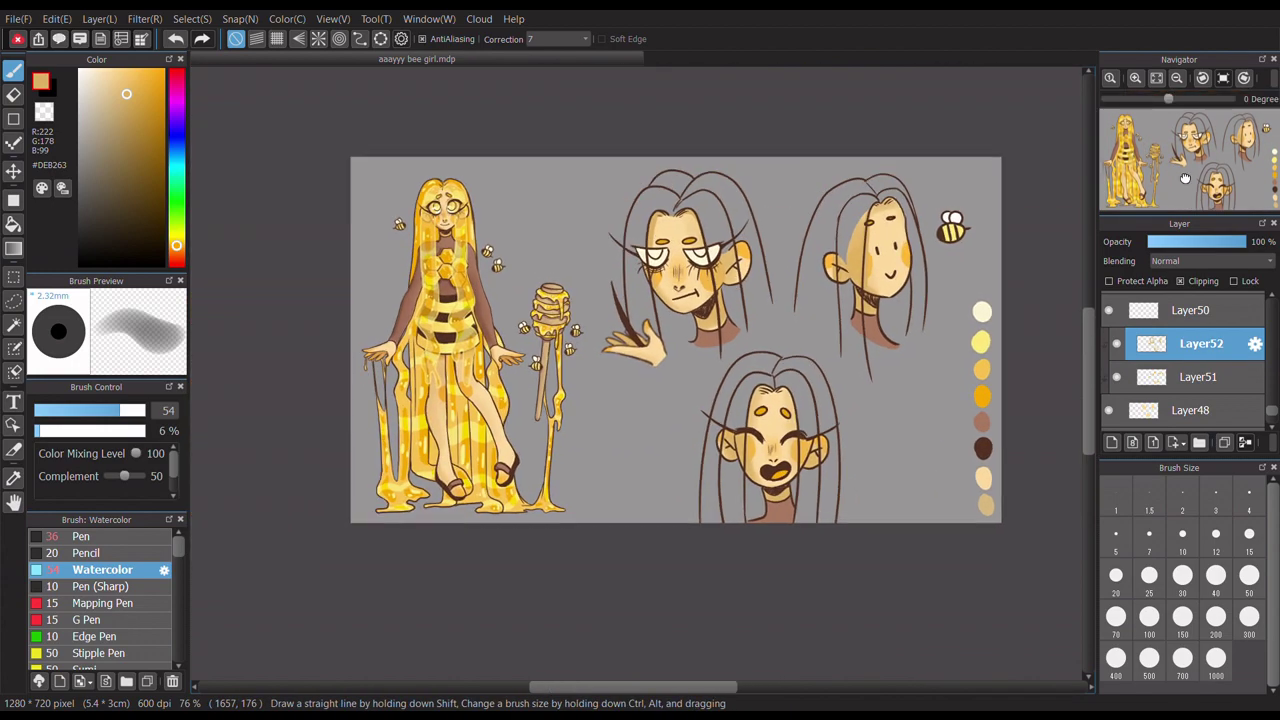
{"action": "scroll", "coordinate": [1213, 260], "scroll_direction": "down", "scroll_amount": 1}
{"action": "scroll", "coordinate": [1224, 252], "scroll_direction": "down", "scroll_amount": 5}
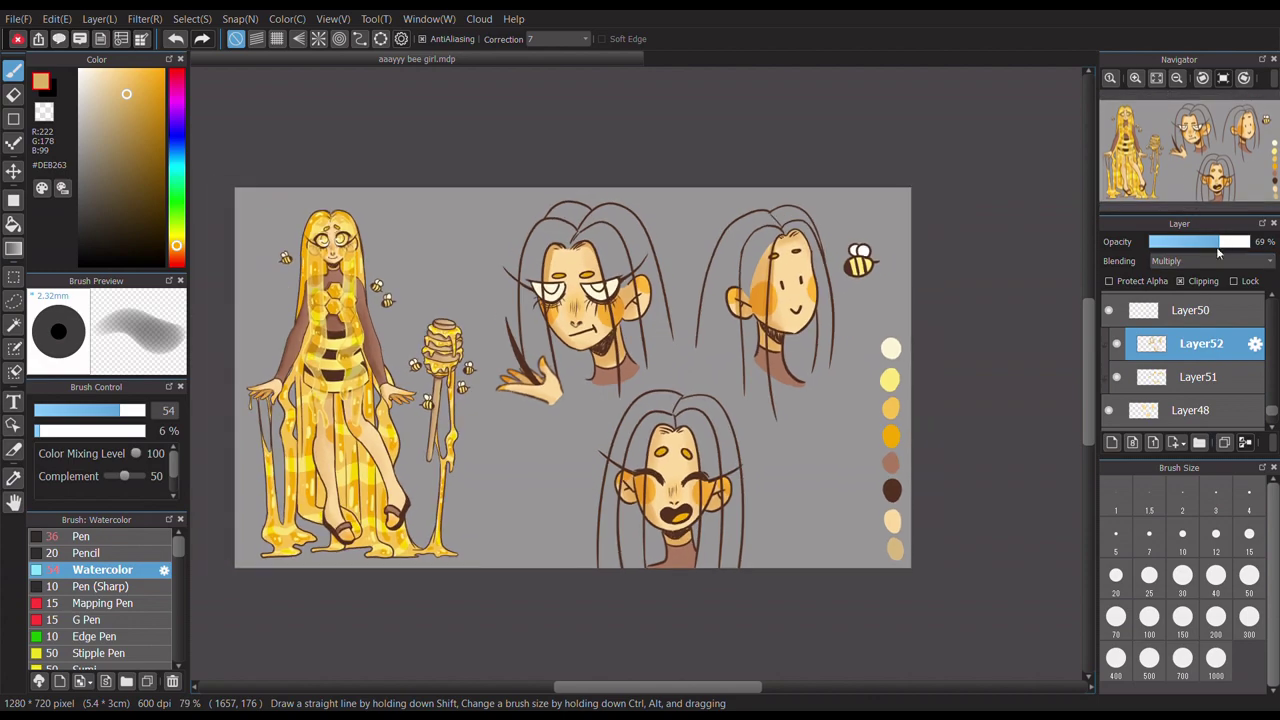
{"action": "scroll", "coordinate": [1224, 252], "scroll_direction": "down", "scroll_amount": 2}
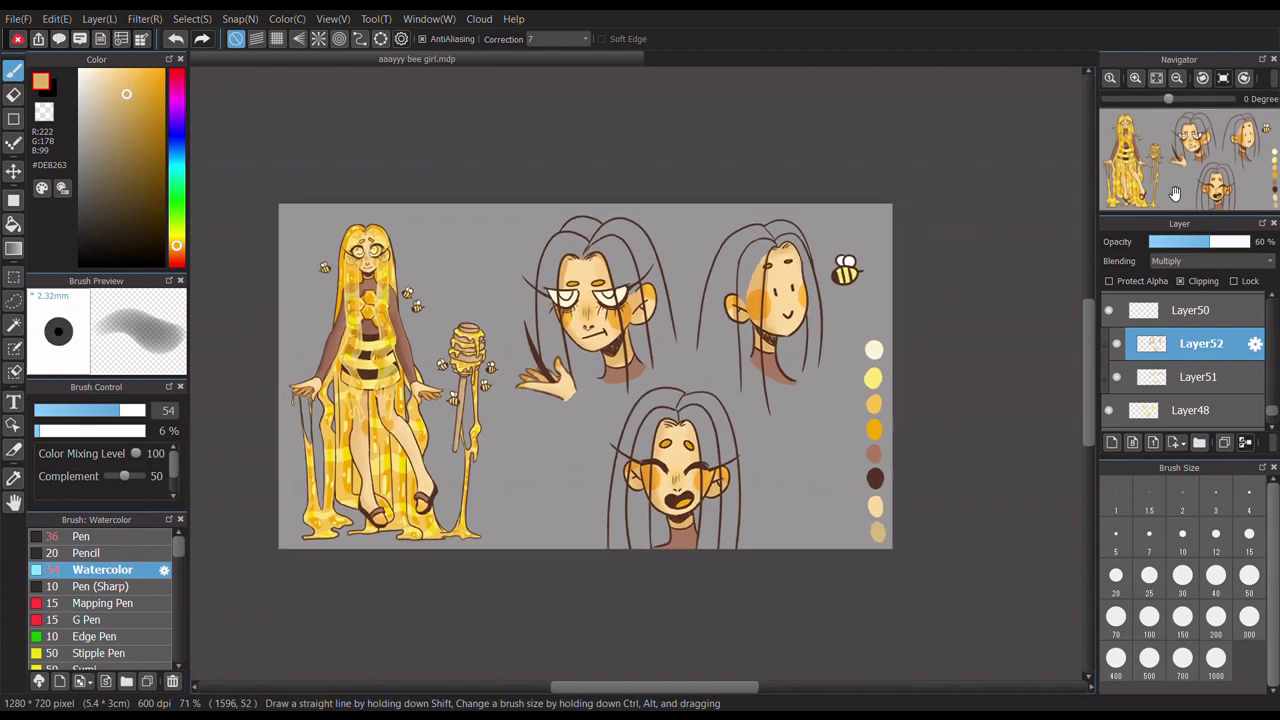
{"action": "scroll", "coordinate": [513, 308], "scroll_direction": "up", "scroll_amount": 5}
{"action": "key", "text": "p"}
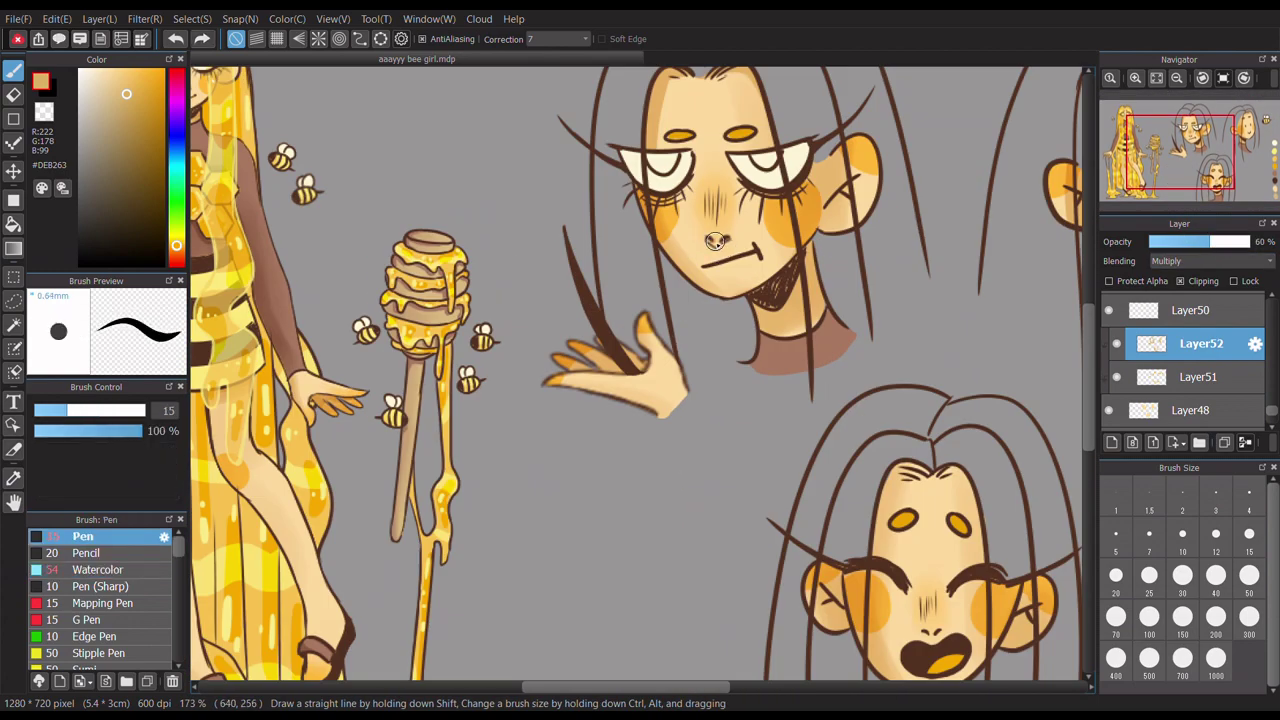
{"action": "scroll", "coordinate": [715, 241], "scroll_direction": "down", "scroll_amount": 5}
{"action": "scroll", "coordinate": [957, 365], "scroll_direction": "up", "scroll_amount": 1}
{"action": "scroll", "coordinate": [700, 379], "scroll_direction": "down", "scroll_amount": 1}
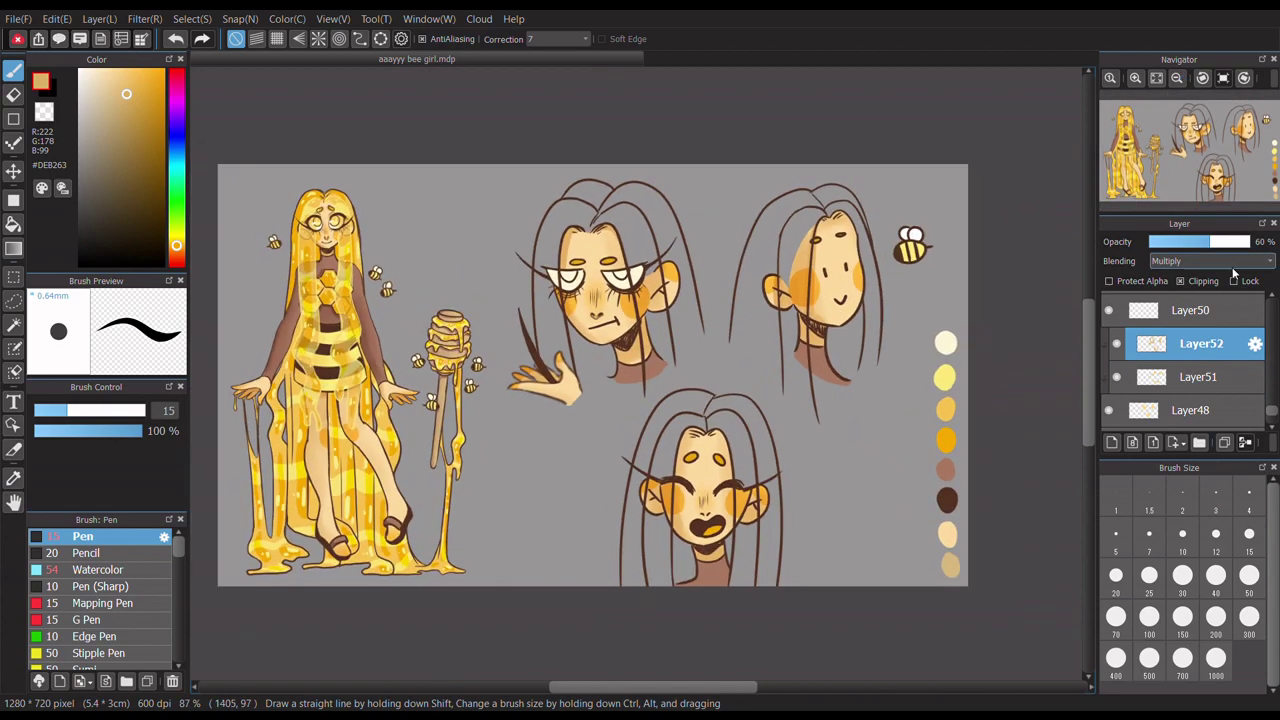
- Brush a #876B3B shadow over the tired head's forehead on a new clipped layer, using the size 104 Watercolor at 6% opacity
{"action": "scroll", "coordinate": [645, 254], "scroll_direction": "up", "scroll_amount": 5}
{"action": "key", "text": "ctrl+shift+n"}
{"action": "left_click", "coordinate": [111, 73]}
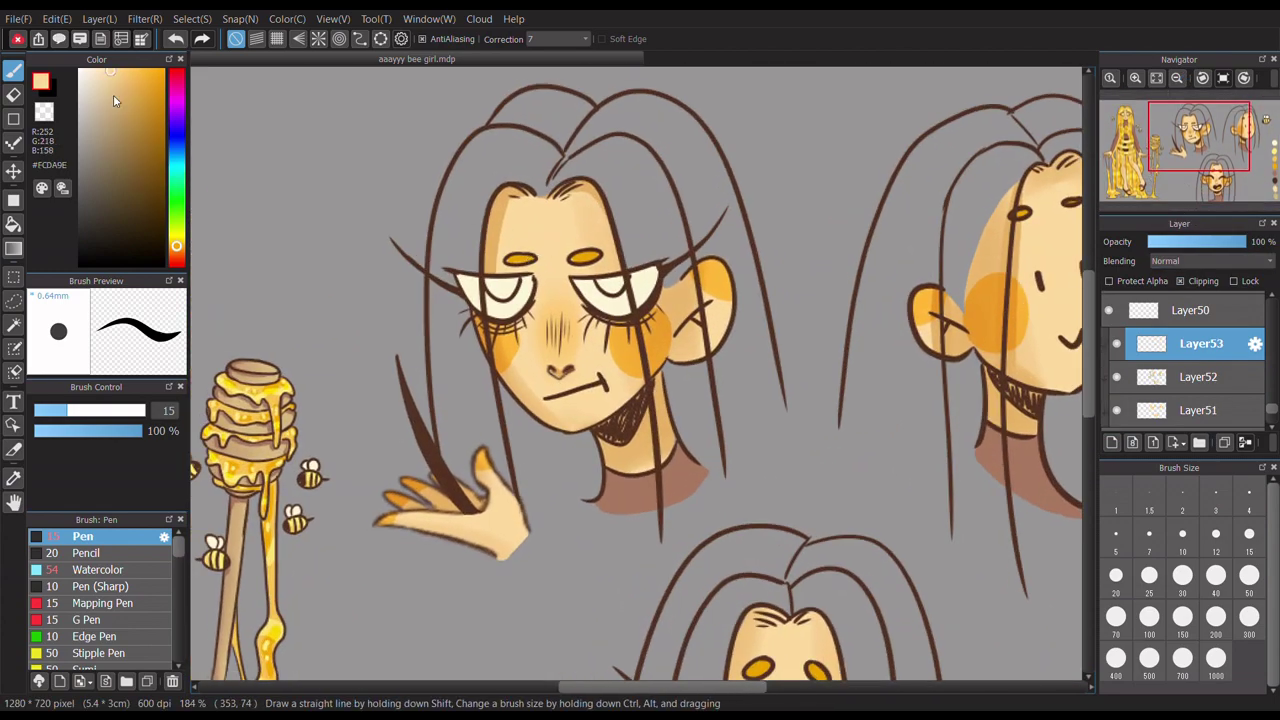
{"action": "left_click", "coordinate": [97, 569]}
{"action": "mouse_move", "coordinate": [495, 200]}
{"action": "left_mouse_down"}
{"action": "mouse_move", "coordinate": [620, 240]}
{"action": "mouse_move", "coordinate": [525, 322]}
{"action": "left_mouse_up"}
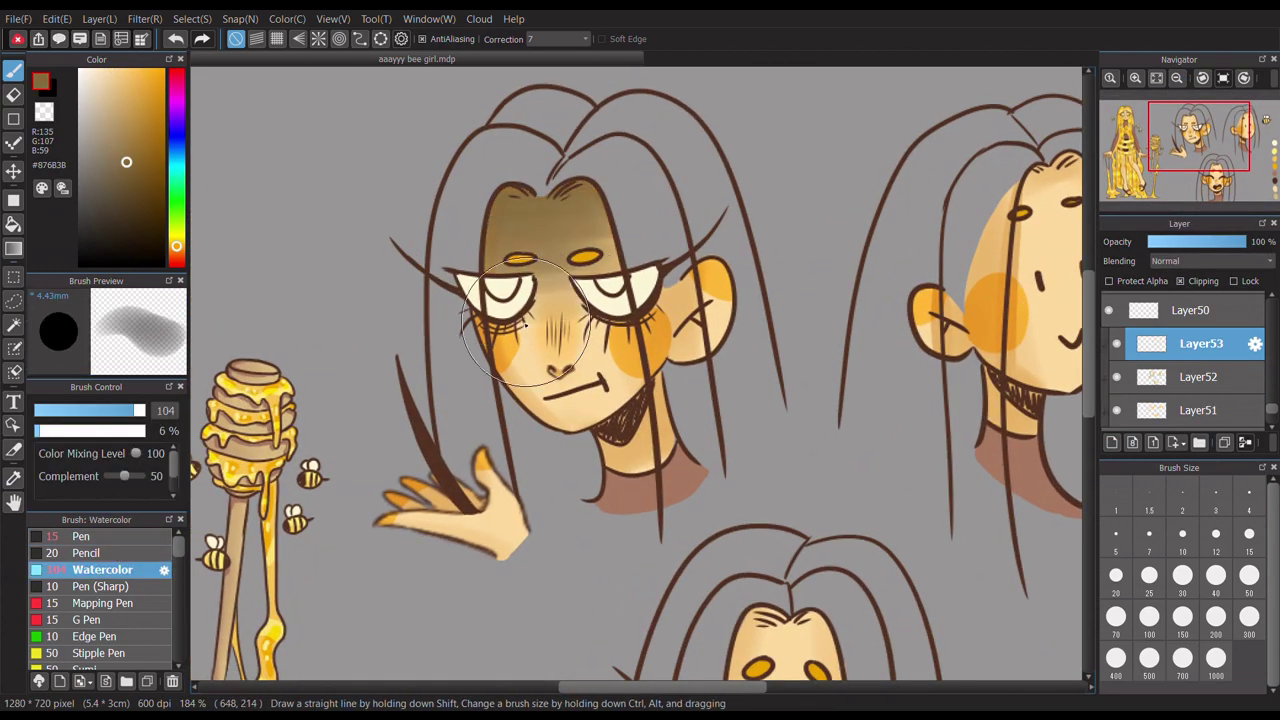
- Lower the forehead shadow layer's opacity to 84%
{"action": "scroll", "coordinate": [640, 300], "scroll_direction": "down", "scroll_amount": 5}
{"action": "scroll", "coordinate": [640, 300], "scroll_direction": "up", "scroll_amount": 6}
{"action": "left_click_drag", "start_coordinate": [1246, 242], "coordinate": [1236, 243]}
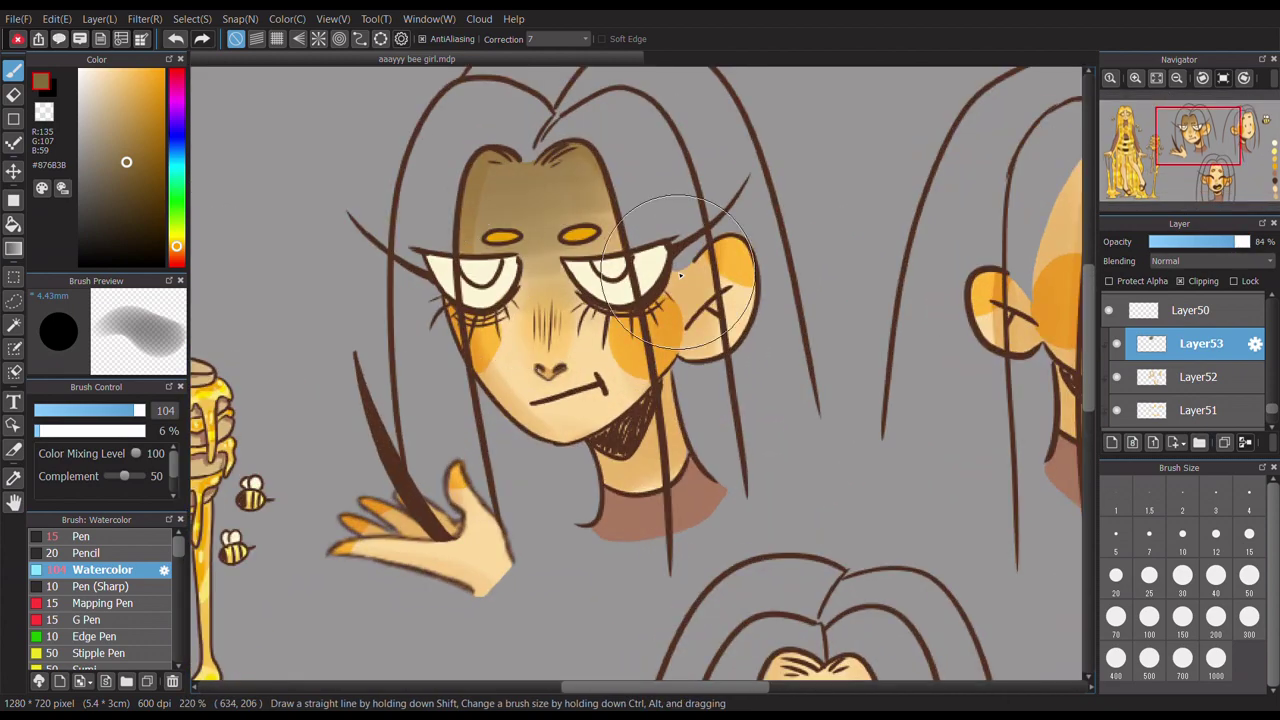
{"action": "scroll", "coordinate": [640, 300], "scroll_direction": "down", "scroll_amount": 5}
{"action": "scroll", "coordinate": [800, 157], "scroll_direction": "up", "scroll_amount": 5}
- Try hatching horizontal #876B3B lines across the tired head's forehead on Layer53 with the size 8.4 Pen
{"action": "key", "text": "p"}
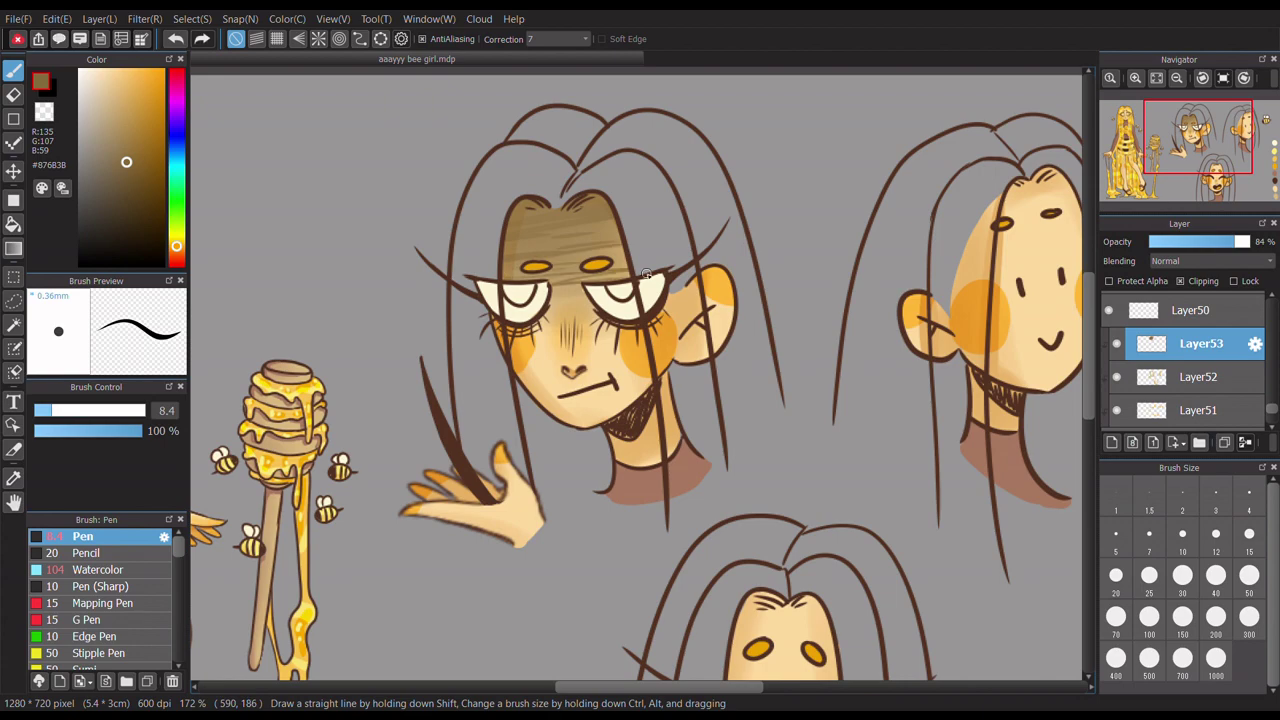
{"action": "scroll", "coordinate": [487, 209], "scroll_direction": "down", "scroll_amount": 5}
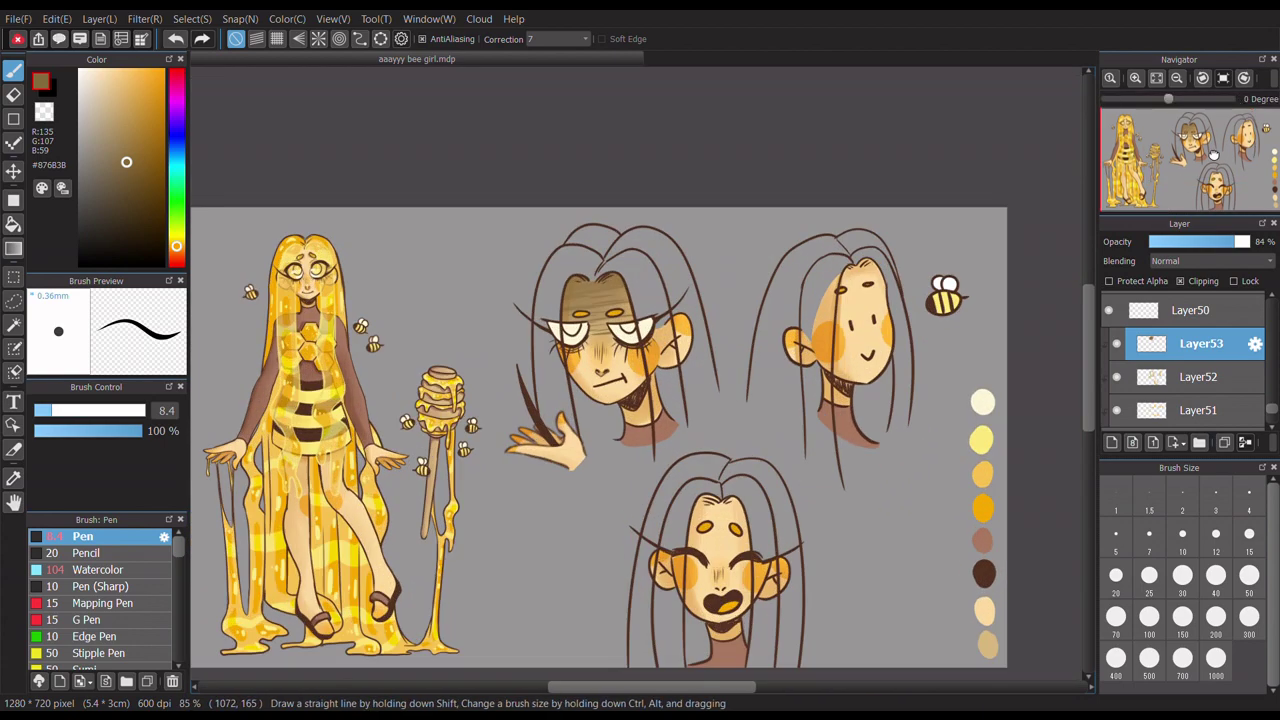
{"action": "scroll", "coordinate": [487, 209], "scroll_direction": "up", "scroll_amount": 5}
{"action": "left_click_drag", "start_coordinate": [1233, 242], "coordinate": [1213, 242]}
{"action": "scroll", "coordinate": [640, 400], "scroll_direction": "down", "scroll_amount": 2}
{"action": "key", "text": "ctrl+shift+n"}
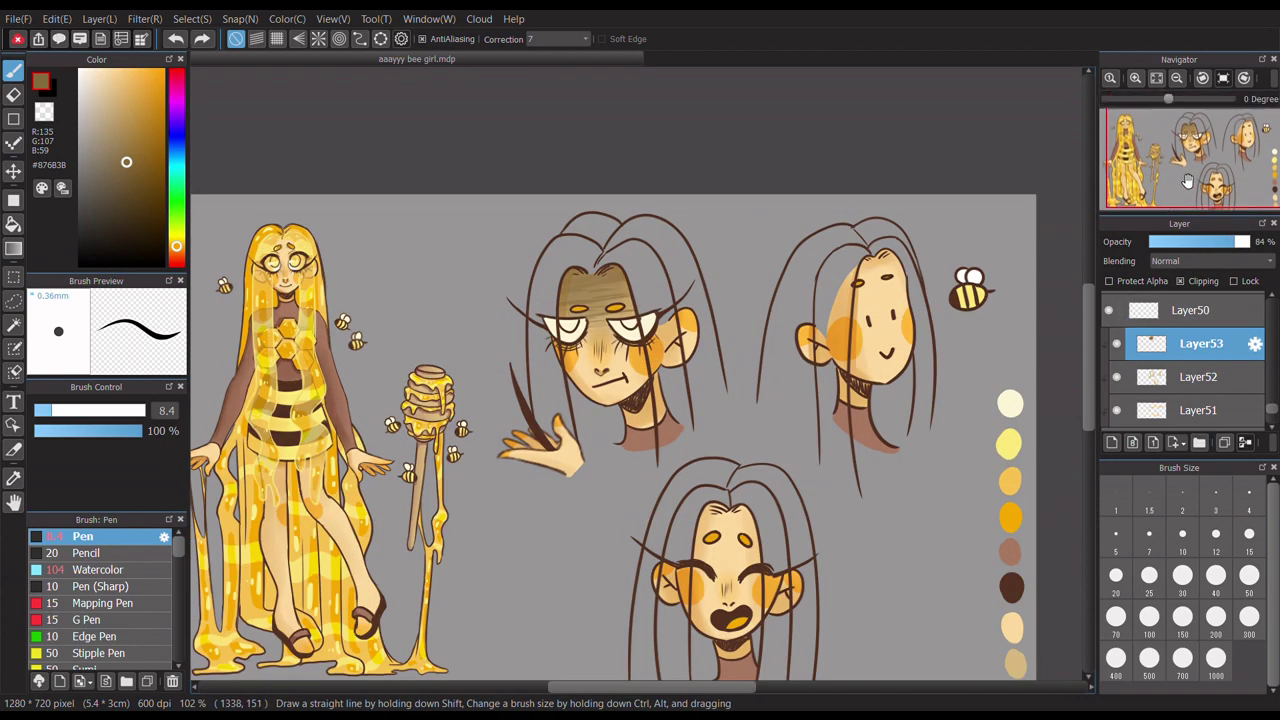
{"action": "scroll", "coordinate": [640, 380], "scroll_direction": "up", "scroll_amount": 2}
{"action": "left_click", "coordinate": [1181, 281]}
{"action": "key", "text": "ctrl+z"}
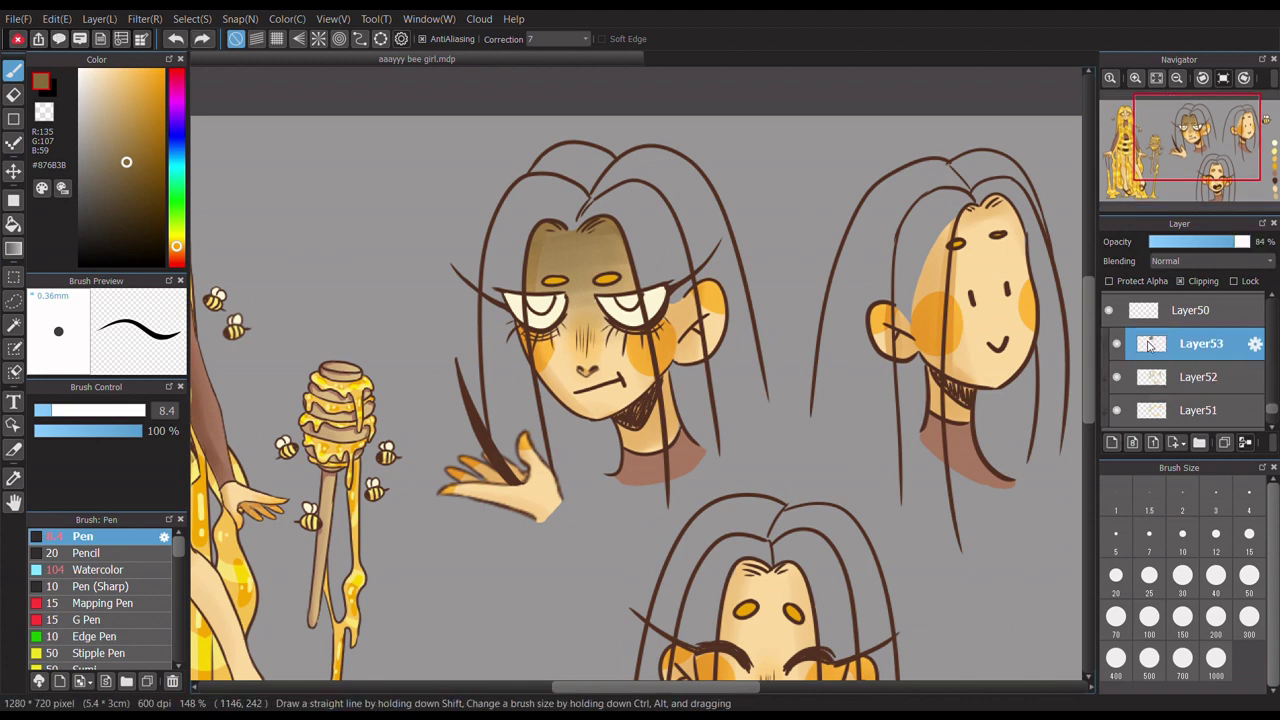
- Hatch the tired head's forehead in #876B3B on a clipped Multiply layer beneath Layer53, and set that layer's opacity to 13%
{"action": "key", "text": "ctrl+y"}
{"action": "left_click_drag", "start_coordinate": [1200, 343], "coordinate": [1200, 376]}
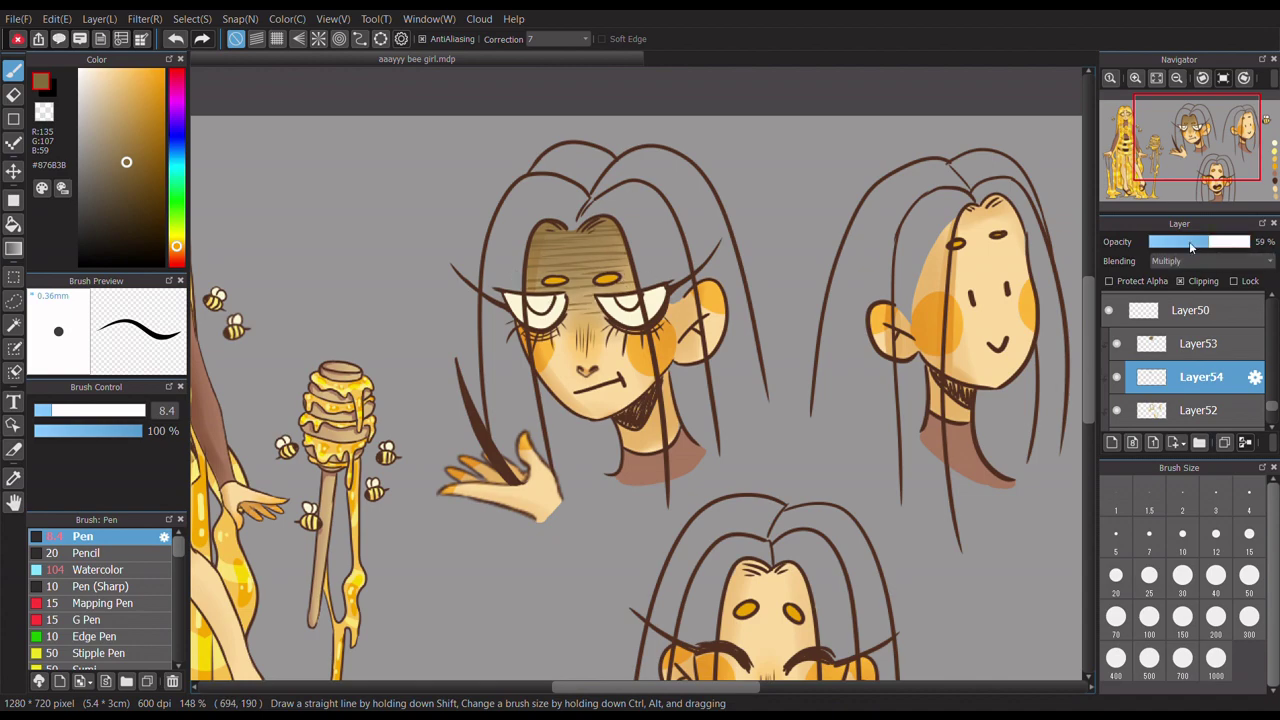
{"action": "scroll", "coordinate": [1197, 178], "scroll_direction": "down", "scroll_amount": 3}
{"action": "scroll", "coordinate": [1197, 178], "scroll_direction": "up", "scroll_amount": 2}
{"action": "left_click_drag", "start_coordinate": [1189, 241], "coordinate": [1163, 241]}
{"action": "scroll", "coordinate": [1197, 178], "scroll_direction": "up", "scroll_amount": 1}
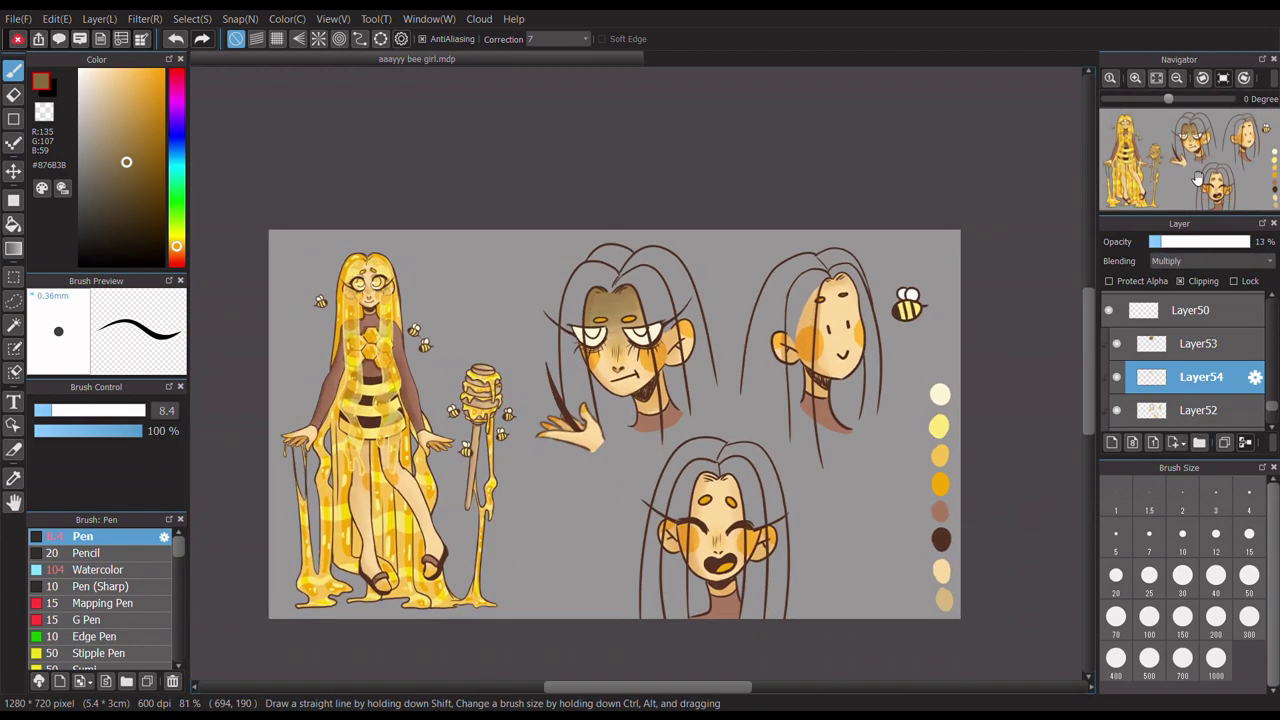
- Draw vertical #533322 hatch lines above and on both sides of the tired head on a new layer beneath Layer49, using the size 8.4 Pen
{"action": "scroll", "coordinate": [1190, 360], "scroll_direction": "down", "scroll_amount": 3}
{"action": "left_click", "coordinate": [1200, 380]}
{"action": "scroll", "coordinate": [458, 193], "scroll_direction": "up", "scroll_amount": 3}
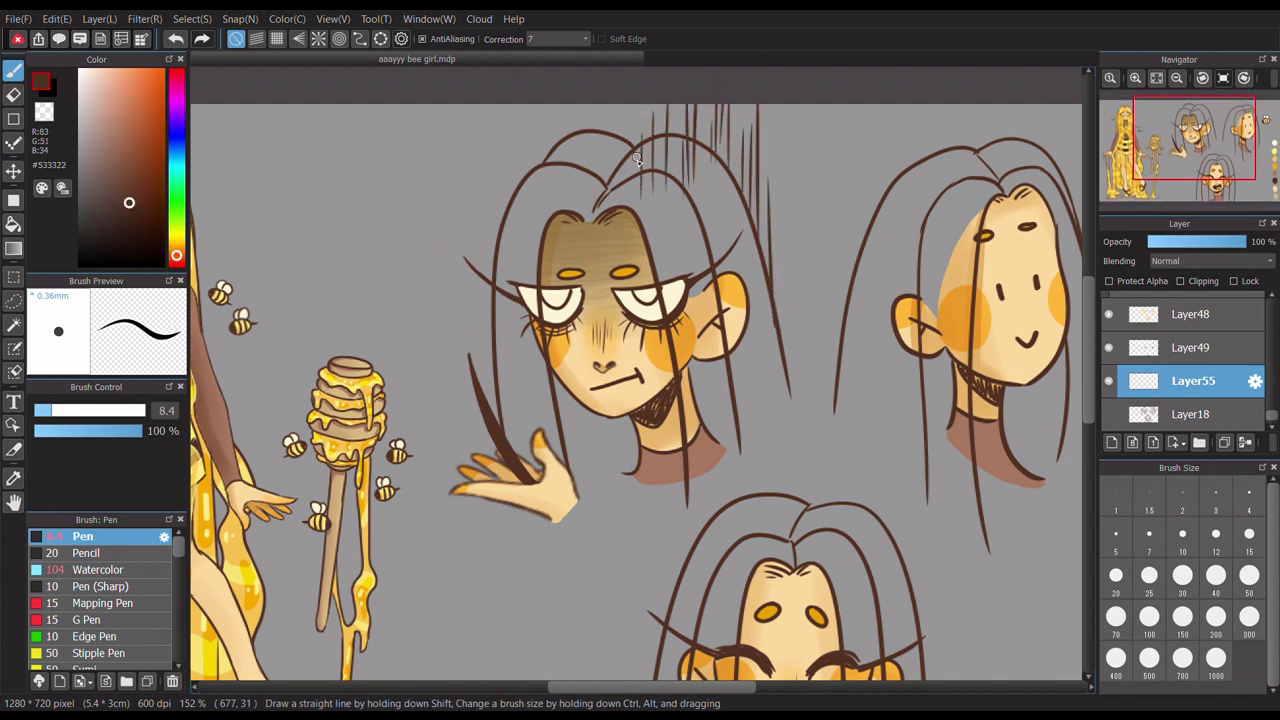
{"action": "left_click_drag", "start_coordinate": [525, 105], "coordinate": [514, 195]}
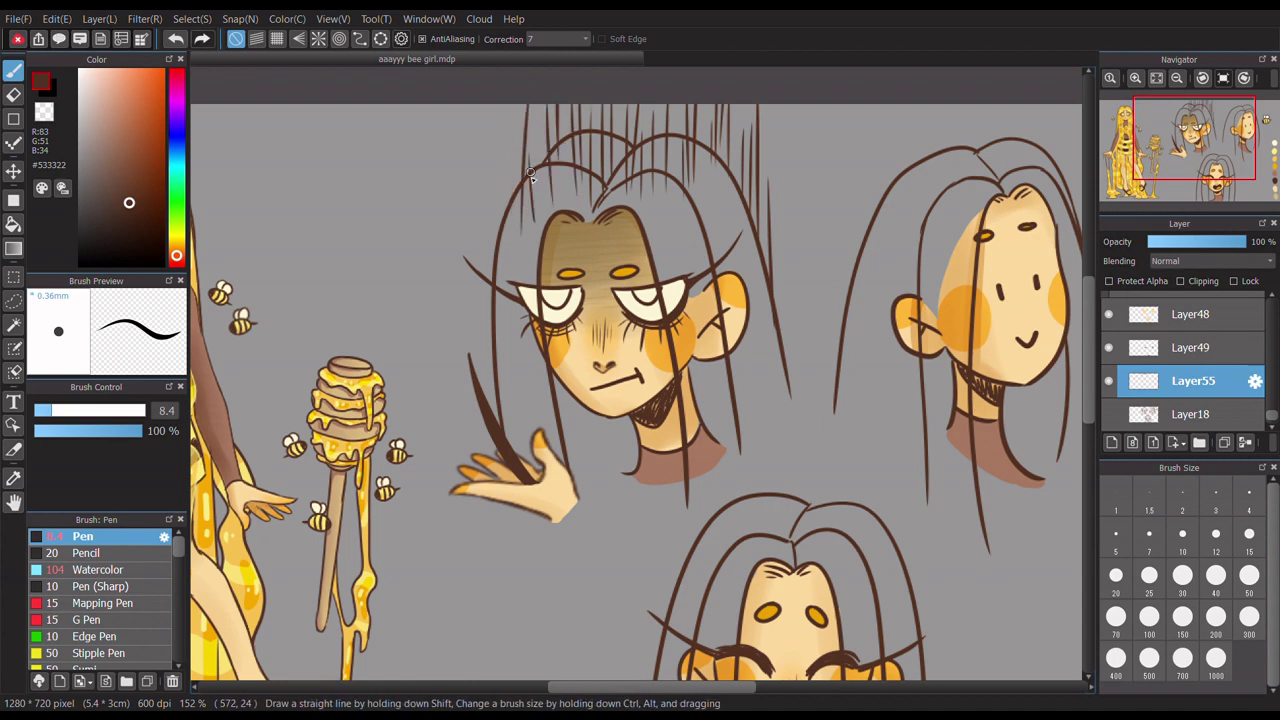
{"action": "left_click_drag", "start_coordinate": [524, 110], "coordinate": [518, 232]}
{"action": "left_click_drag", "start_coordinate": [506, 140], "coordinate": [498, 234]}
{"action": "mouse_move", "coordinate": [492, 158]}
{"action": "left_mouse_down"}
{"action": "mouse_move", "coordinate": [482, 262]}
{"action": "mouse_move", "coordinate": [455, 302]}
{"action": "left_mouse_up"}
{"action": "left_click_drag", "start_coordinate": [456, 296], "coordinate": [450, 440]}
{"action": "left_click_drag", "start_coordinate": [442, 298], "coordinate": [436, 406]}
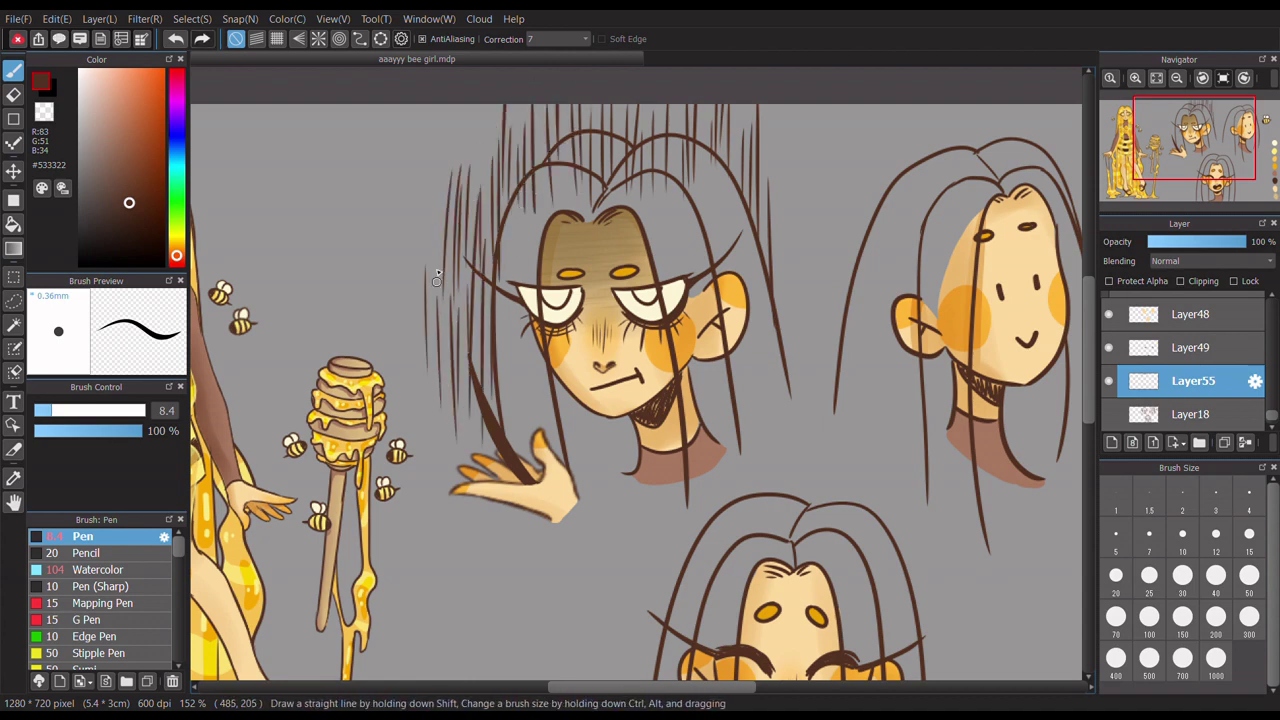
{"action": "left_click_drag", "start_coordinate": [771, 180], "coordinate": [790, 395]}
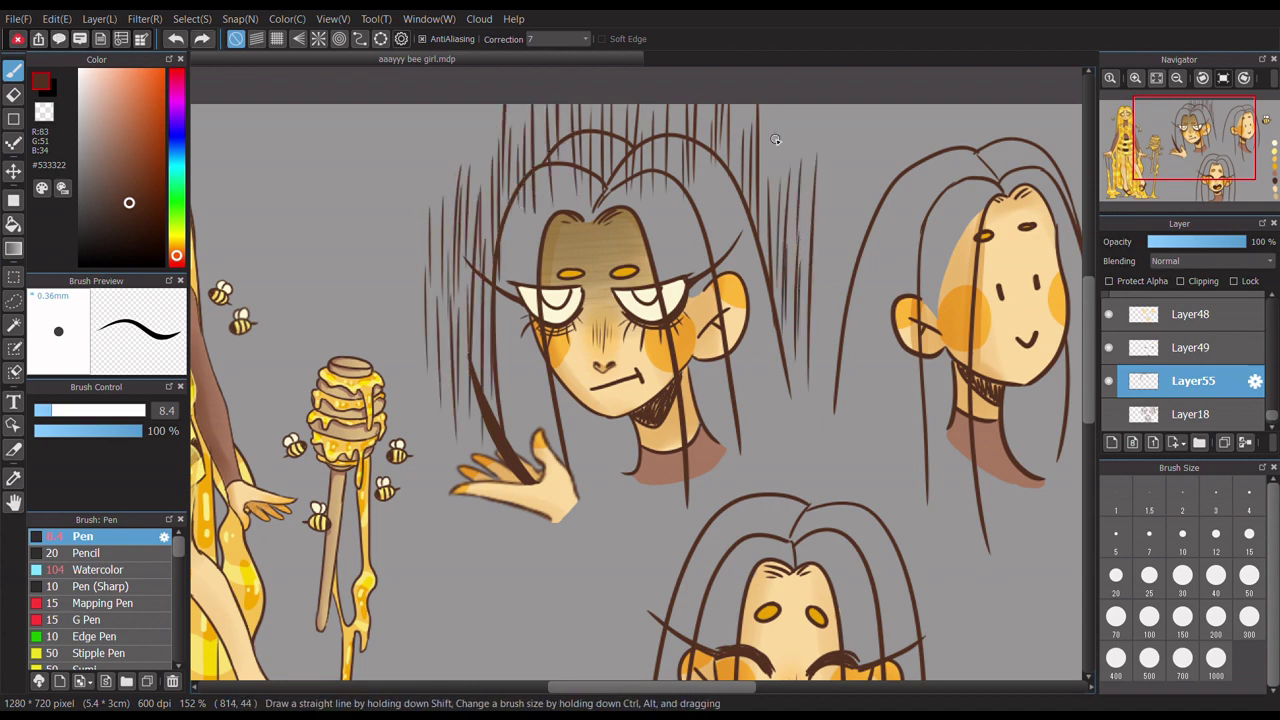
{"action": "left_click_drag", "start_coordinate": [830, 152], "coordinate": [832, 316]}
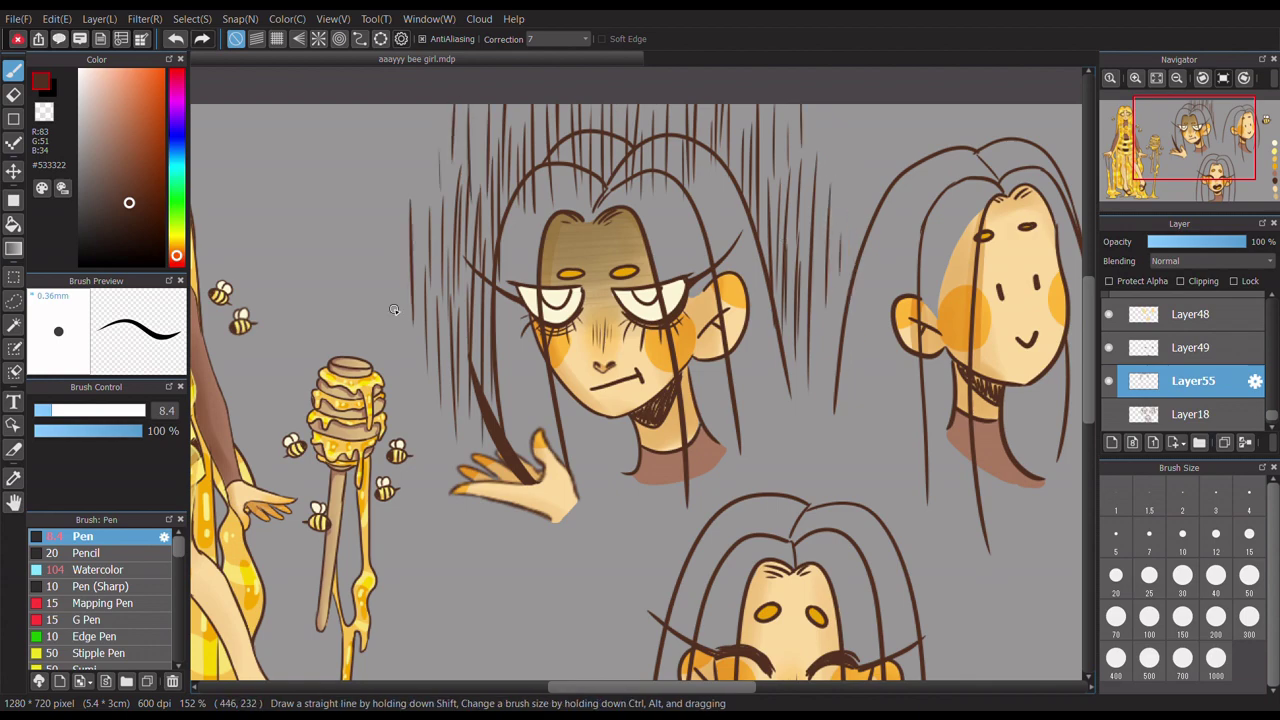
- Erase the vertical hatch lines that overlap the tired head's hair on Layer55 with the size 19 eraser
{"action": "scroll", "coordinate": [394, 310], "scroll_direction": "down", "scroll_amount": 5}
{"action": "key", "text": "e"}
{"action": "scroll", "coordinate": [538, 265], "scroll_direction": "up", "scroll_amount": 5}
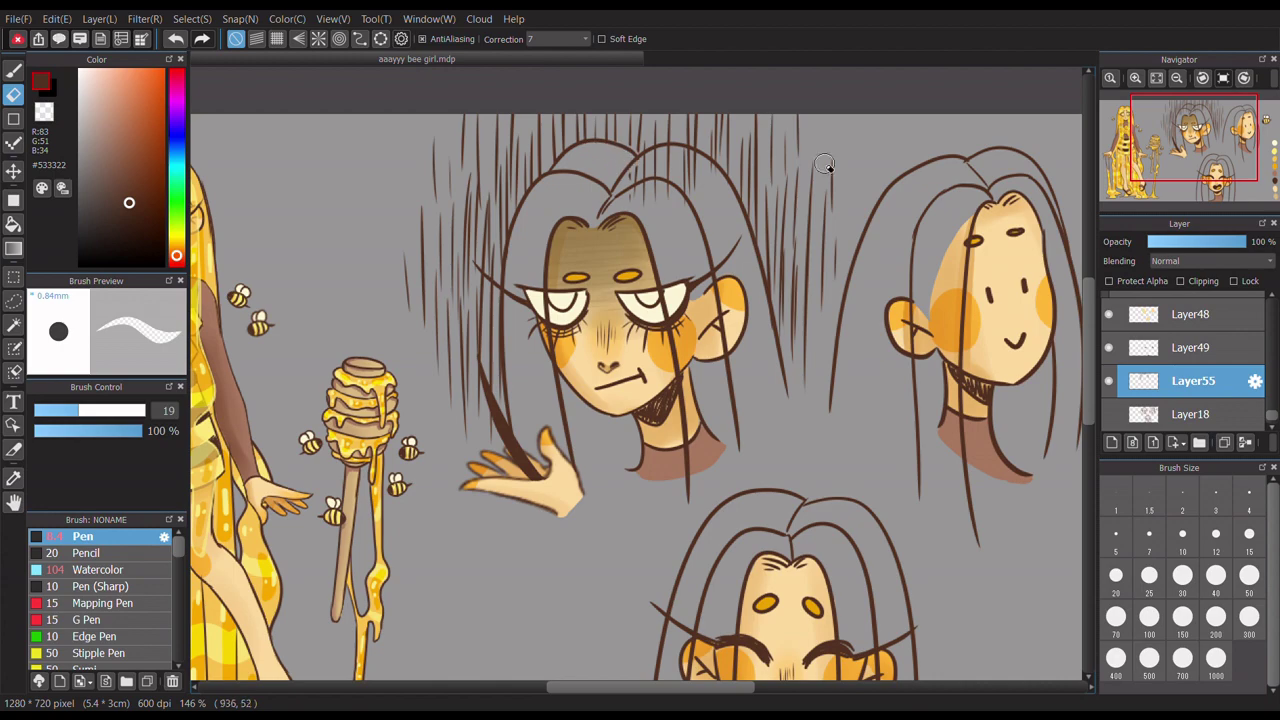
{"action": "scroll", "coordinate": [1082, 206], "scroll_direction": "down", "scroll_amount": 3}
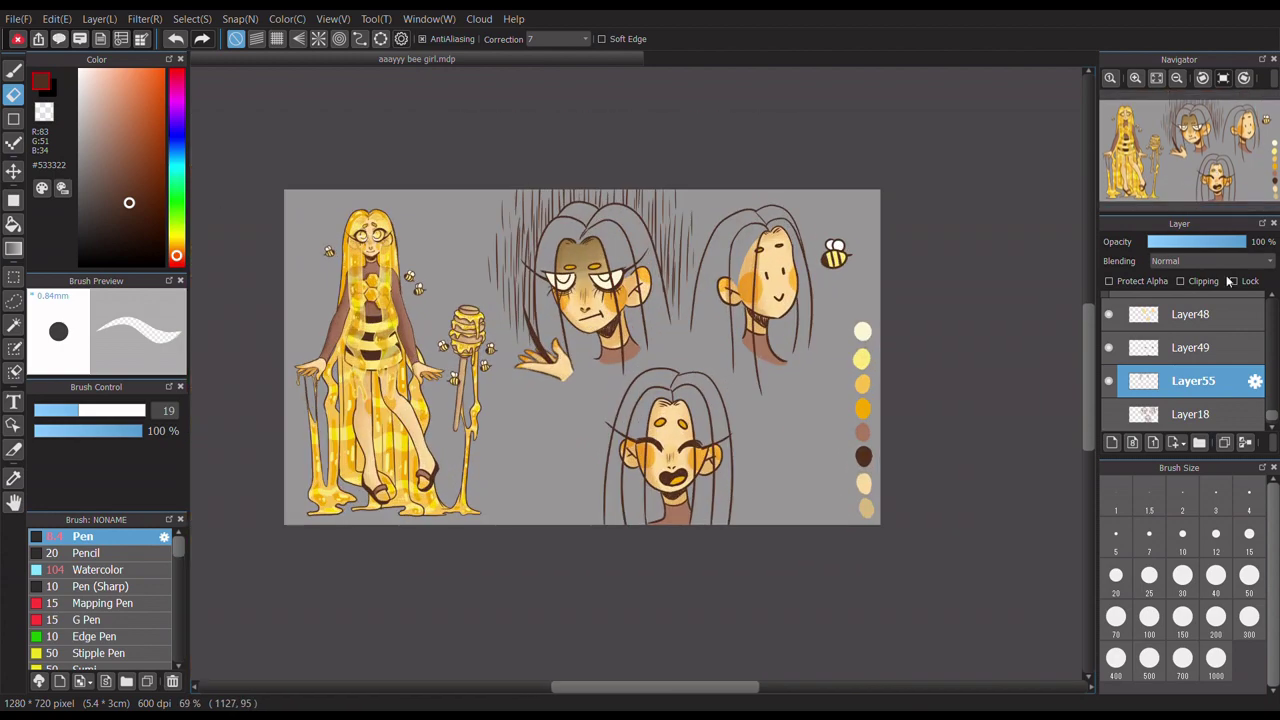
- Brush a soft #533322 shadow behind the tired head on a new layer beneath Layer55, using the size 212 Watercolor at 6% opacity
{"action": "left_click", "coordinate": [1111, 442]}
{"action": "left_click", "coordinate": [100, 569]}
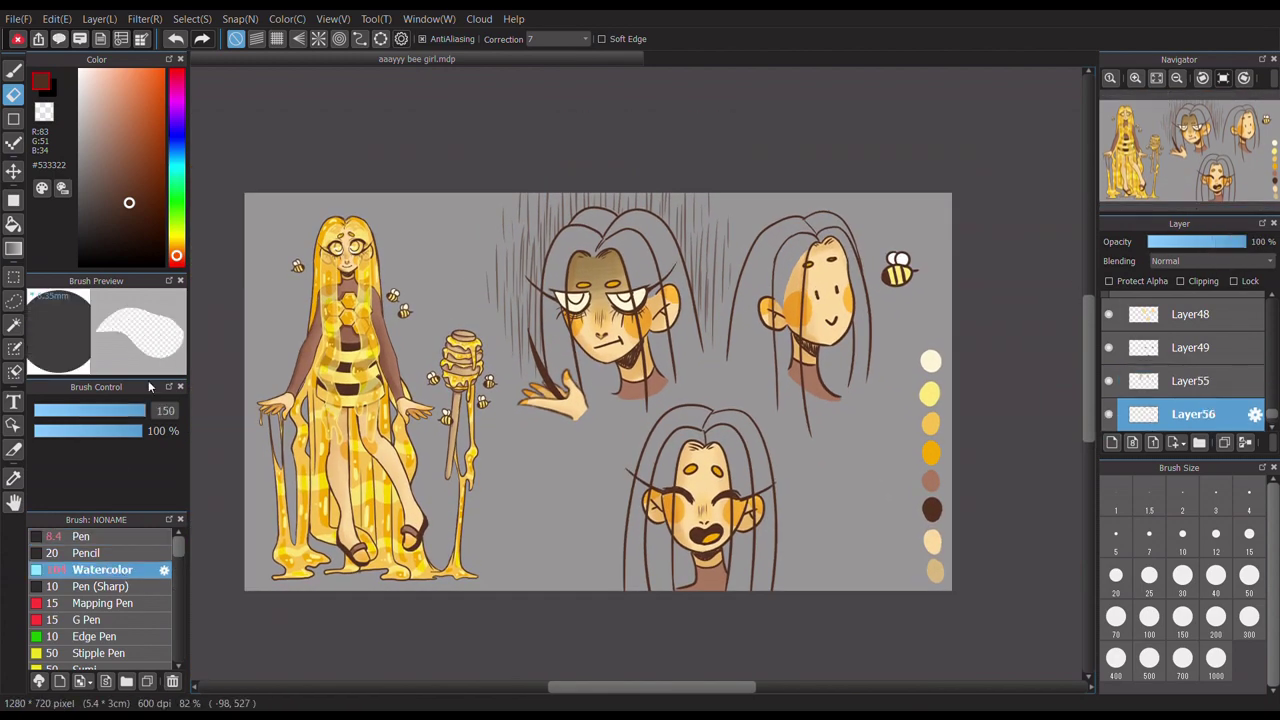
{"action": "left_click_drag", "start_coordinate": [130, 409], "coordinate": [145, 410]}
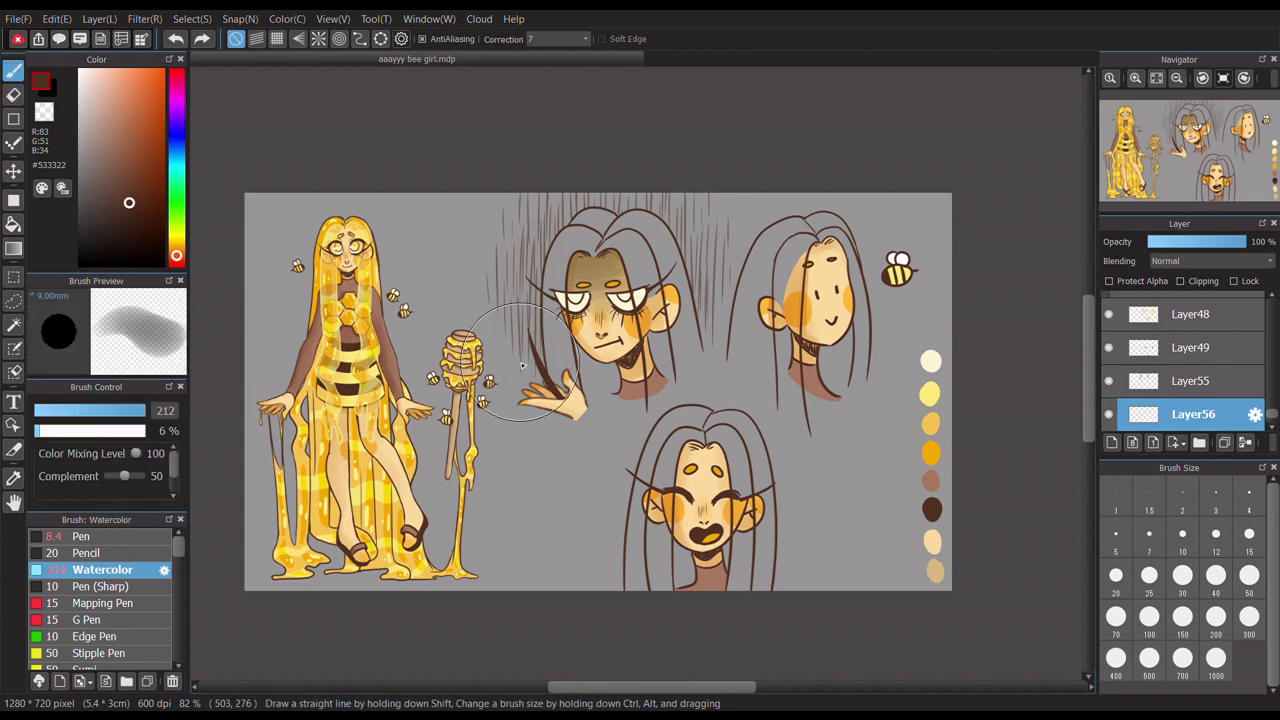
{"action": "left_click_drag", "start_coordinate": [470, 255], "coordinate": [575, 370]}
{"action": "left_click_drag", "start_coordinate": [480, 180], "coordinate": [765, 350]}
- Lasso and delete the soft shadow inside both halves of the tired head's hair outline on Layer56
{"action": "scroll", "coordinate": [560, 330], "scroll_direction": "up", "scroll_amount": 2}
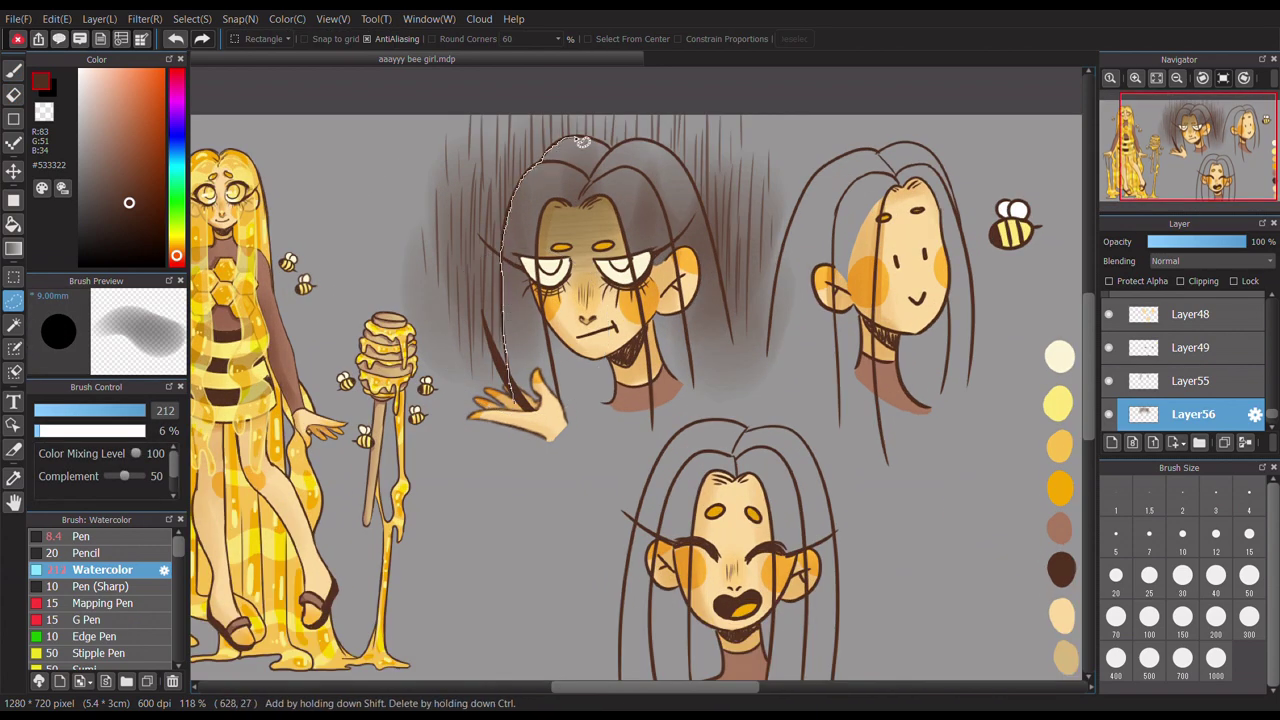
{"action": "left_click_drag", "start_coordinate": [600, 425], "coordinate": [585, 435]}
{"action": "key", "text": "Delete"}
{"action": "key", "text": "ctrl+d"}
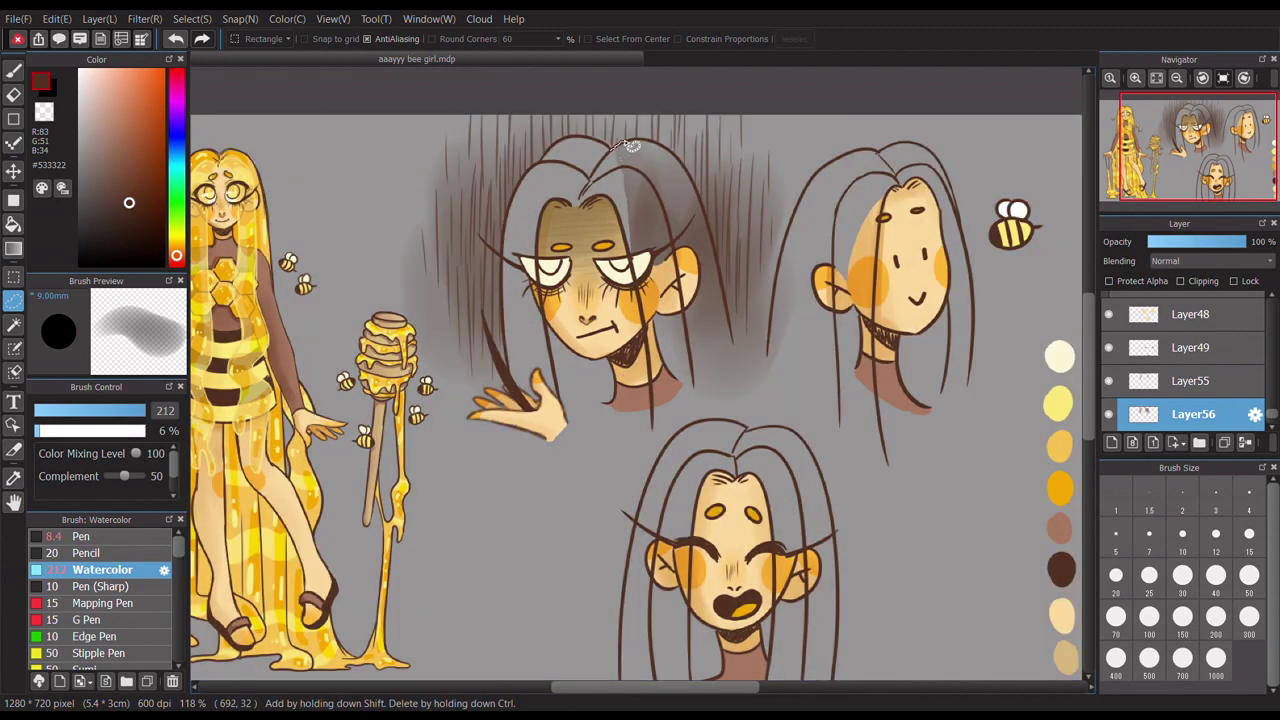
{"action": "left_click_drag", "start_coordinate": [700, 395], "coordinate": [700, 395]}
{"action": "key", "text": "Delete"}
{"action": "key", "text": "ctrl+d"}
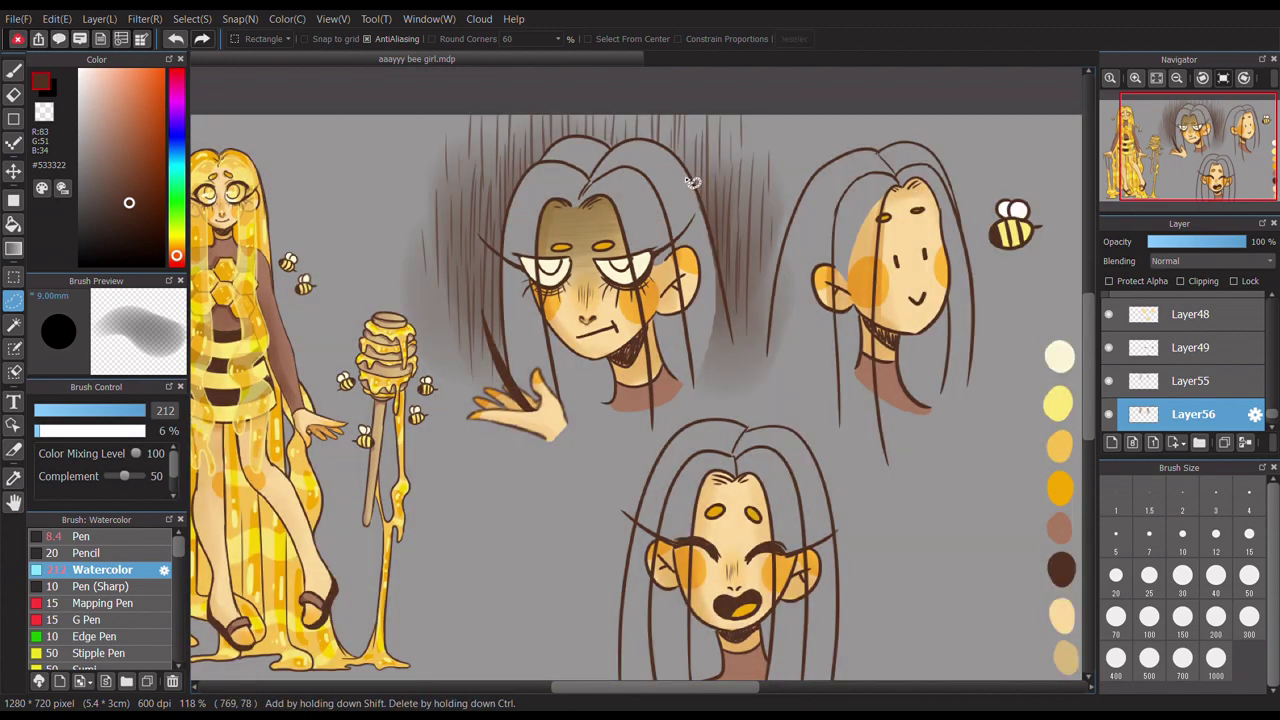
- Lasso and delete the remaining soft shadow inside the outer hair strand beside the tired head's ear and neck
{"action": "mouse_move", "coordinate": [712, 180]}
{"action": "left_mouse_down"}
{"action": "mouse_move", "coordinate": [717, 251]}
{"action": "mouse_move", "coordinate": [700, 400]}
{"action": "left_mouse_up"}
{"action": "key", "text": "Delete"}
{"action": "key", "text": "ctrl+d"}
{"action": "key", "text": "Delete"}
{"action": "key", "text": "ctrl+d"}
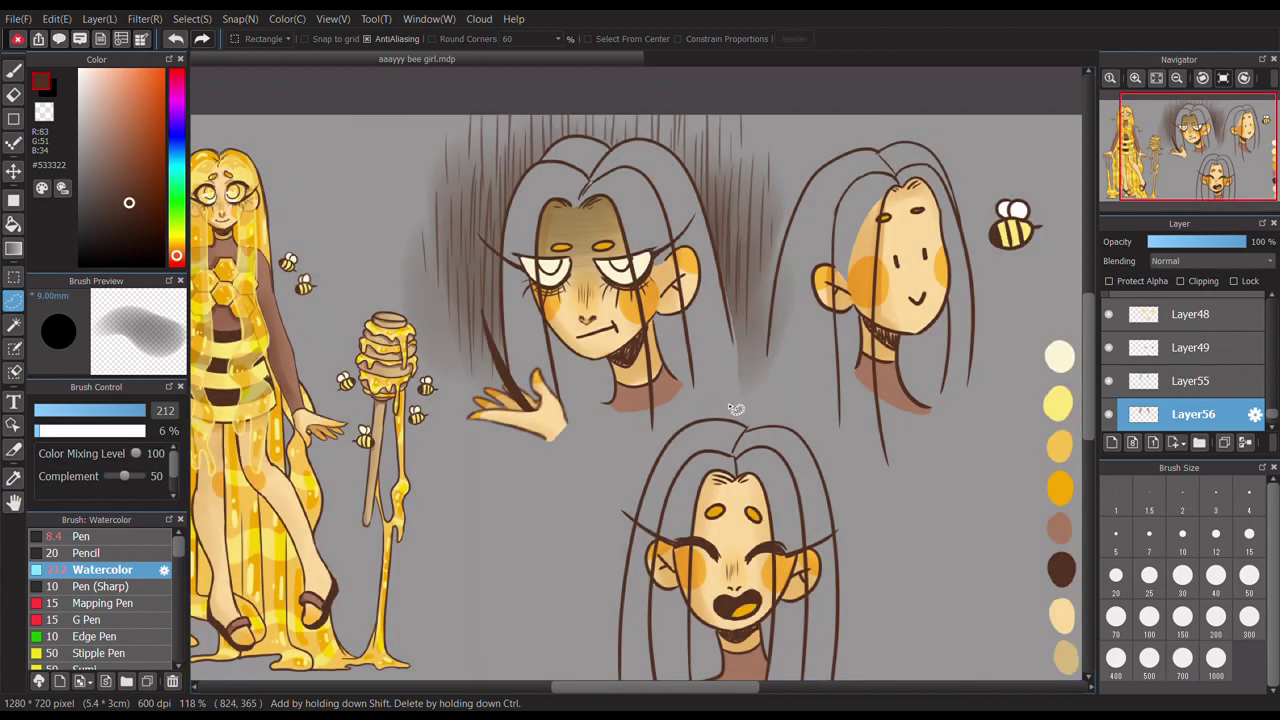
- Sample #7F746F from the soft shadow and touch up its lower edge beside the tired head's hair with the size 18 Watercolor
{"action": "key", "text": "b"}
{"action": "left_click", "coordinate": [740, 330], "text": "alt"}
{"action": "left_click_drag", "start_coordinate": [140, 410], "coordinate": [74, 415]}
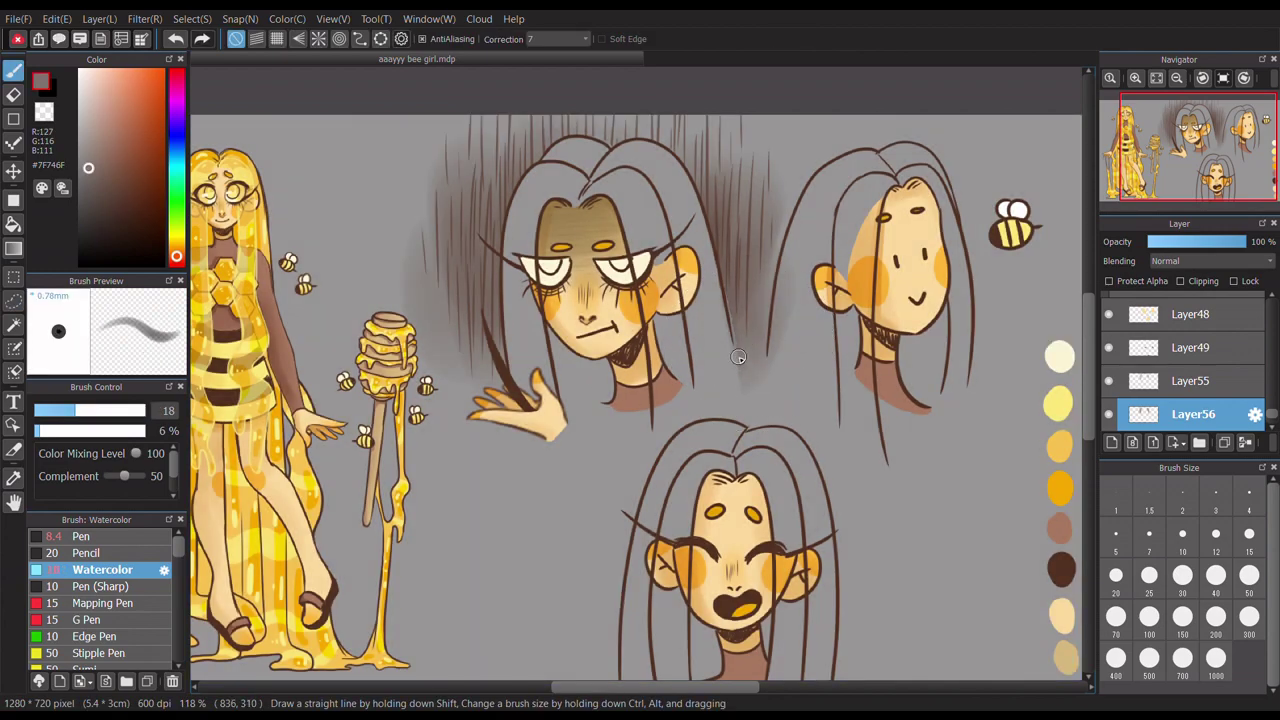
- Lower the opacity of the soft shadow on Layer56 to 80%
{"action": "scroll", "coordinate": [817, 222], "scroll_direction": "down", "scroll_amount": 3}
{"action": "left_click", "coordinate": [1228, 245]}
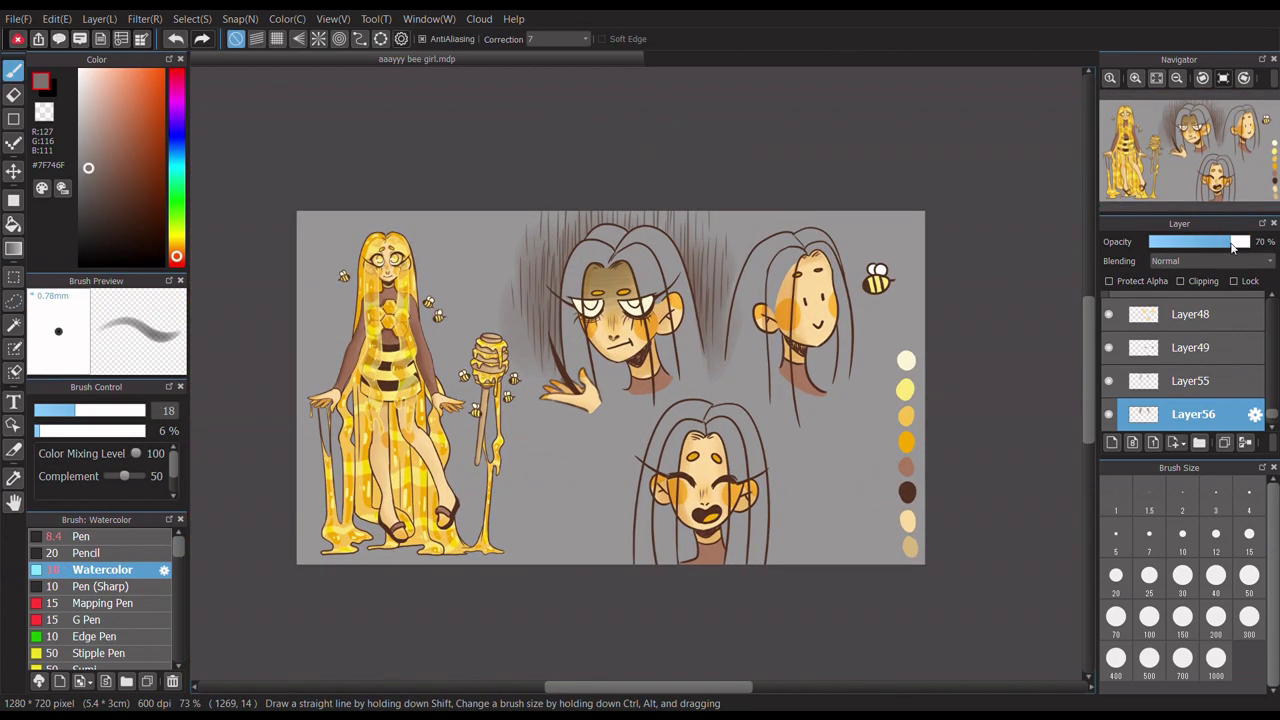
{"action": "left_click", "coordinate": [1232, 246]}
{"action": "key", "text": "e"}
{"action": "scroll", "coordinate": [724, 343], "scroll_direction": "up", "scroll_amount": 1}
{"action": "key", "text": "b"}
- Lower the opacity of the vertical hatching on Layer55 to 58% and reselect Layer56
{"action": "left_click", "coordinate": [1190, 380]}
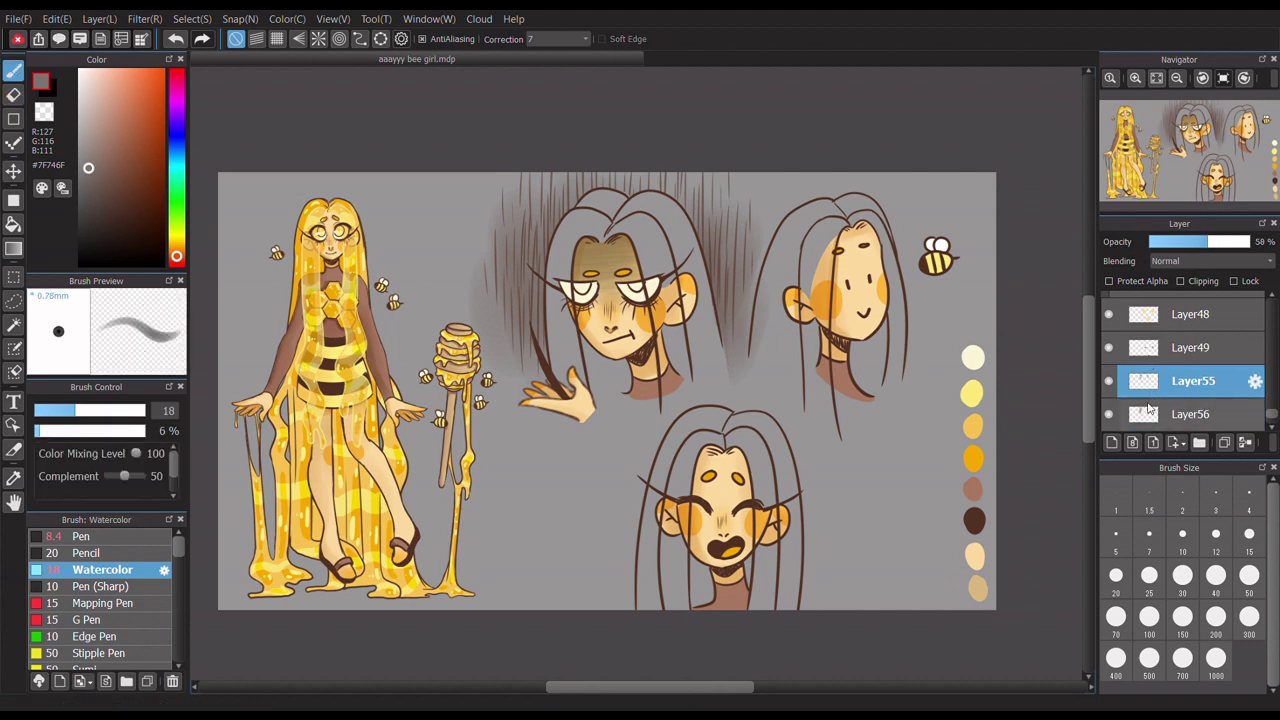
{"action": "left_click", "coordinate": [1190, 347]}
{"action": "scroll", "coordinate": [600, 390], "scroll_direction": "up", "scroll_amount": 1}
{"action": "left_click", "coordinate": [1262, 414]}
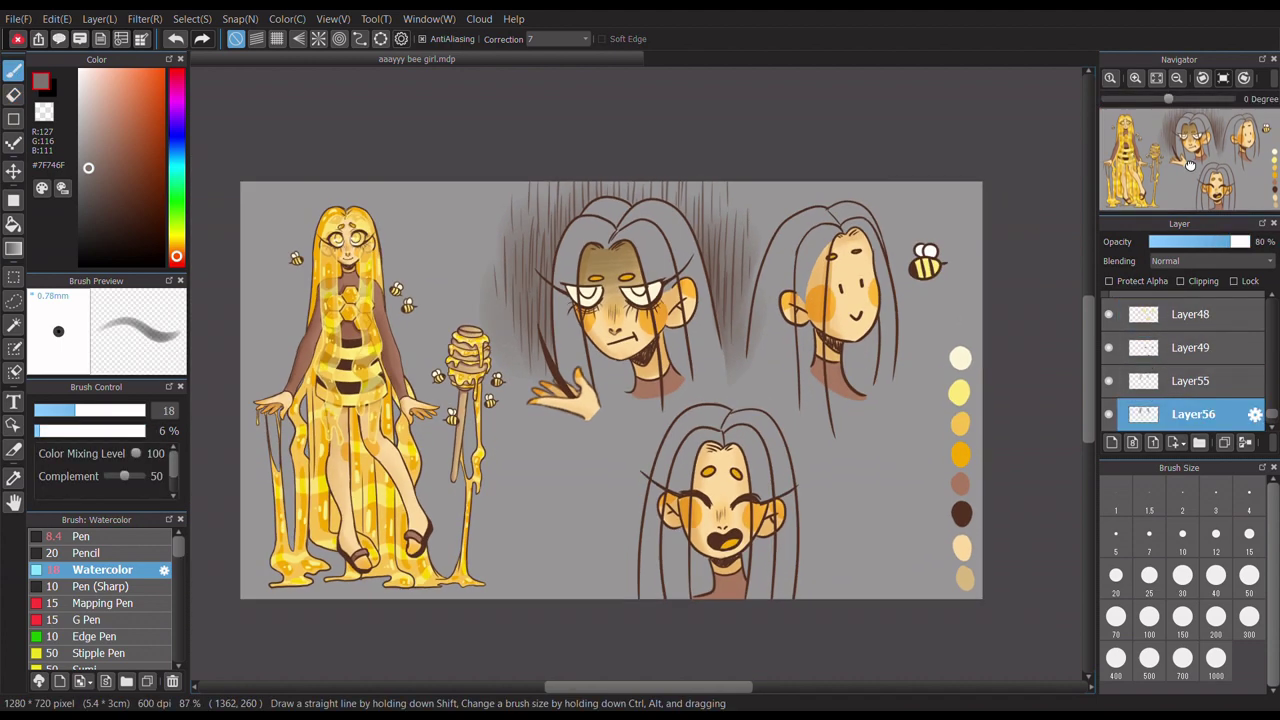